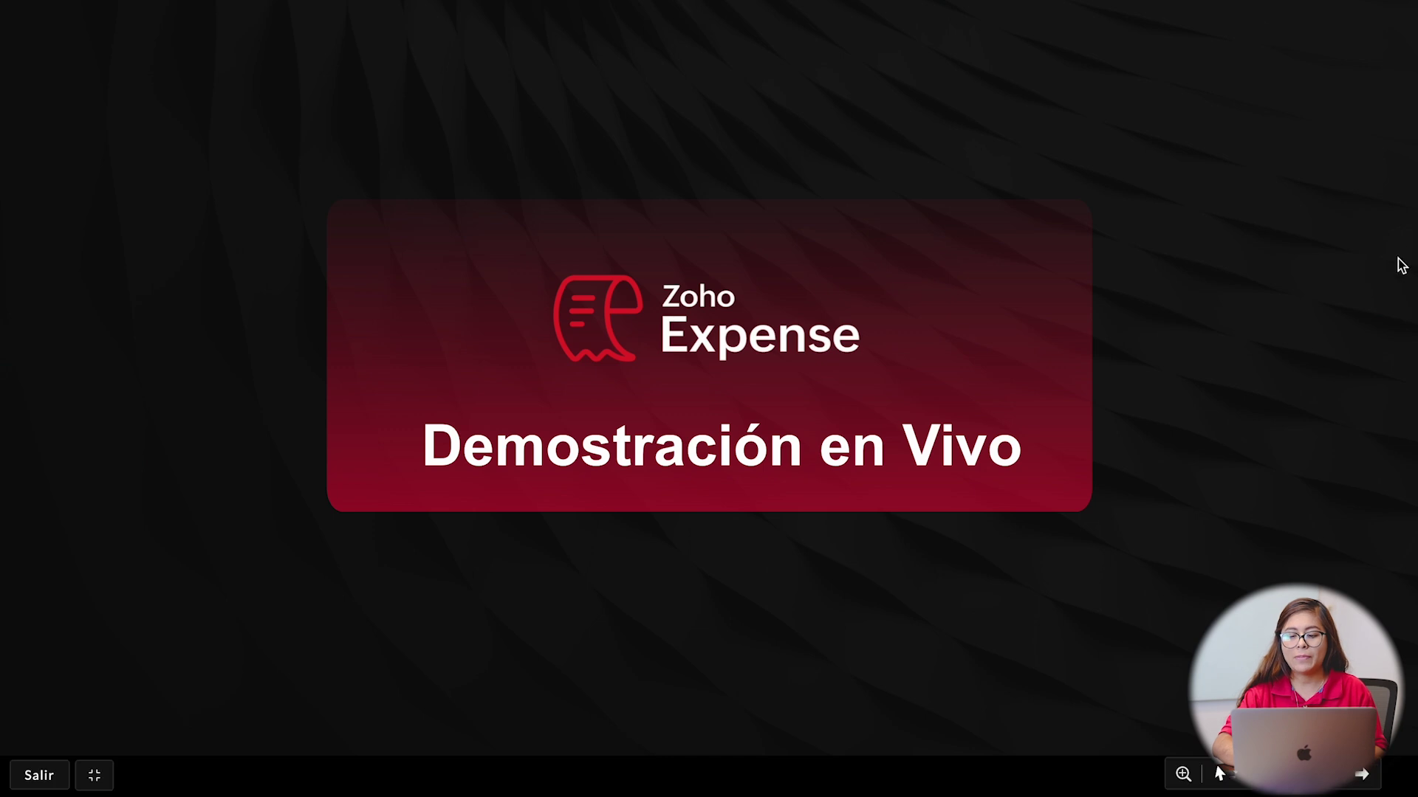
- Switch to Zoho Expense and review the spending dashboard in the administrator view, including pending items, corporate cards, categories and policy violations
key(ctrl+Right)
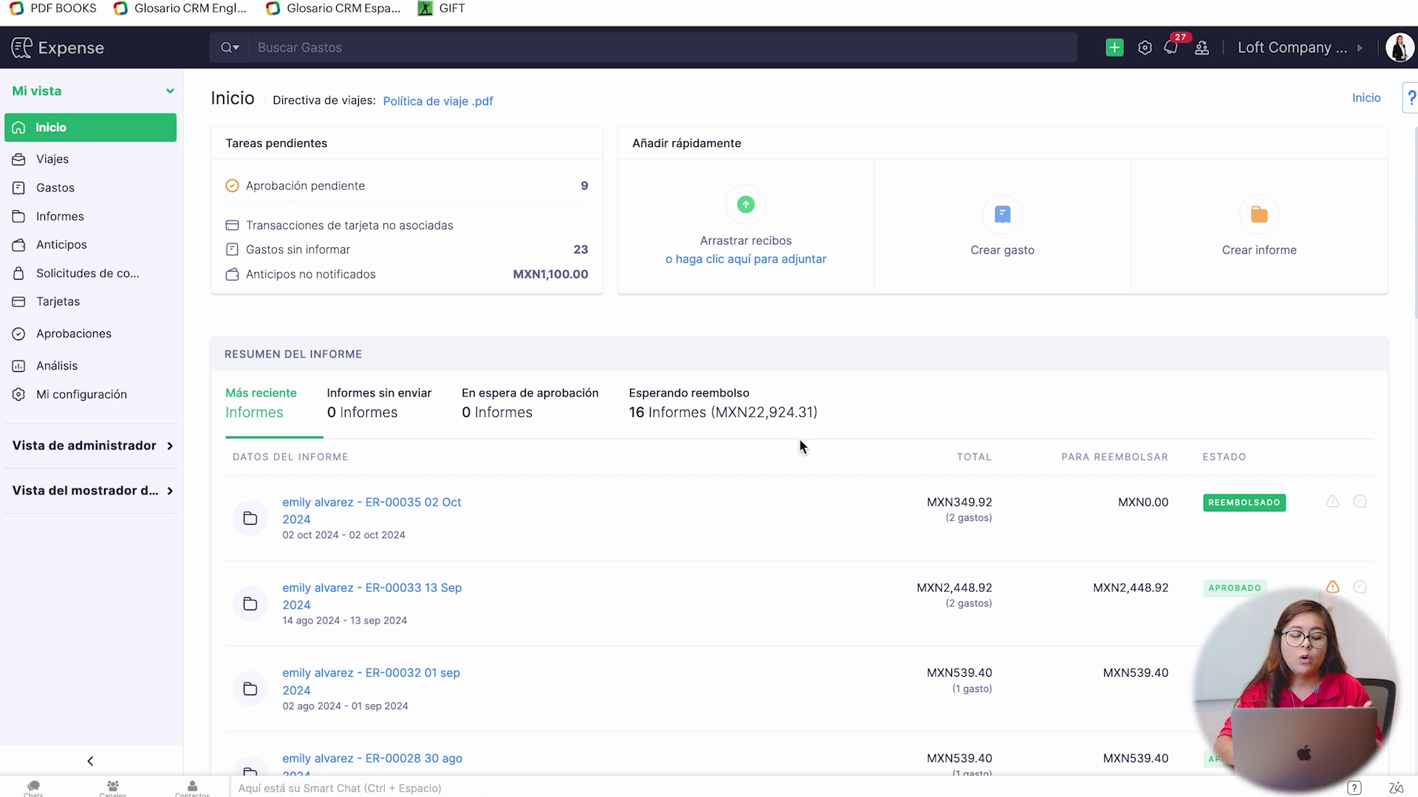
click(164, 443)
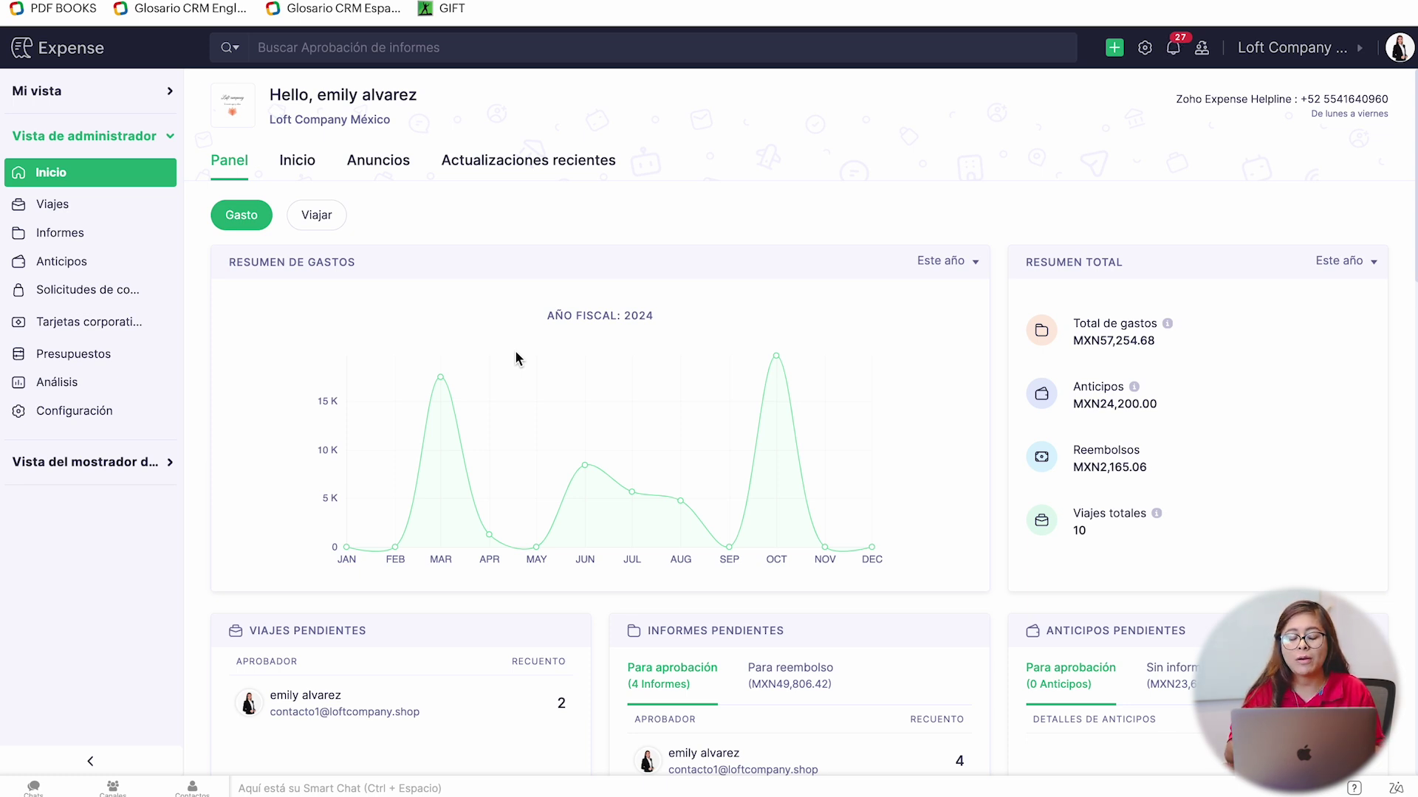
scroll(755, 478, down, 2)
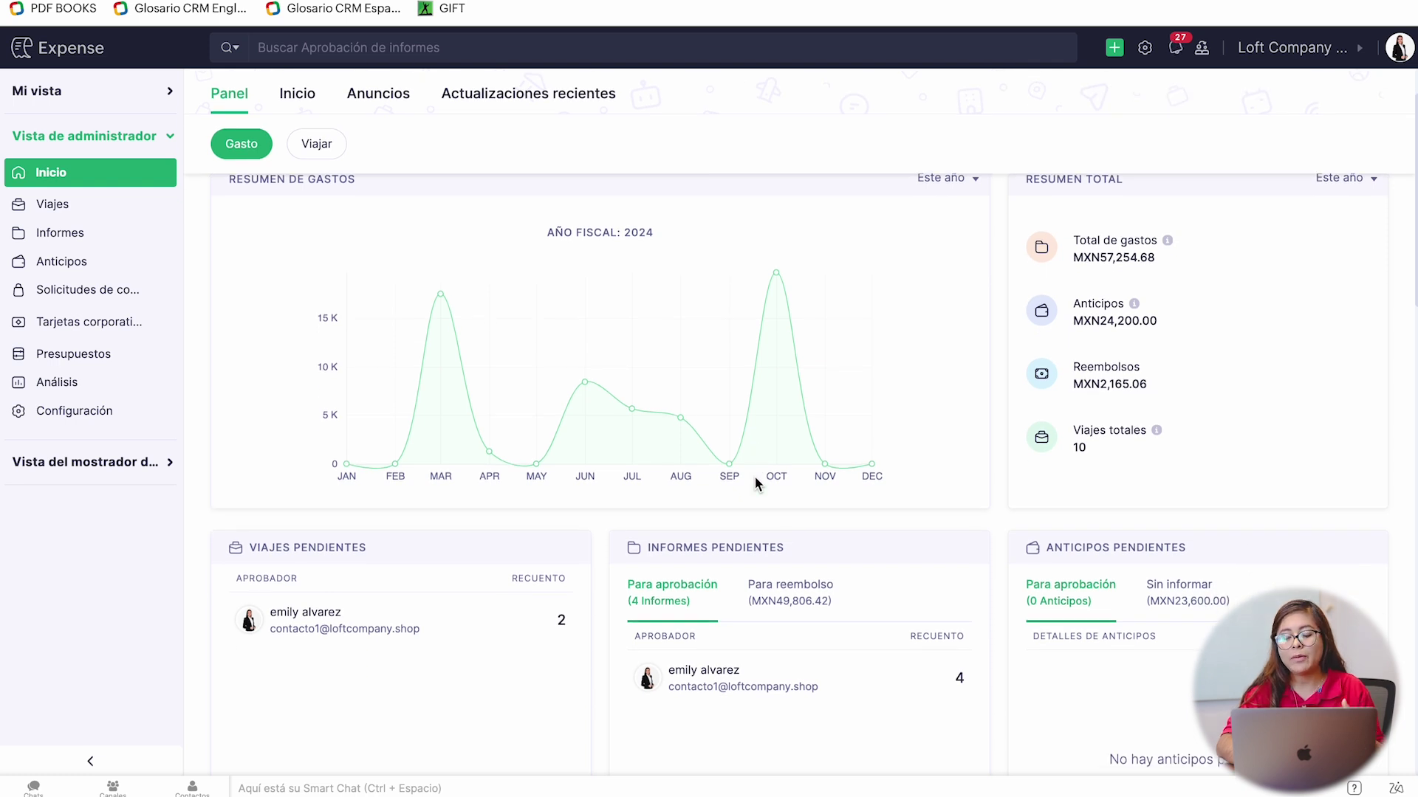
scroll(754, 480, down, 1)
scroll(775, 399, up, 1)
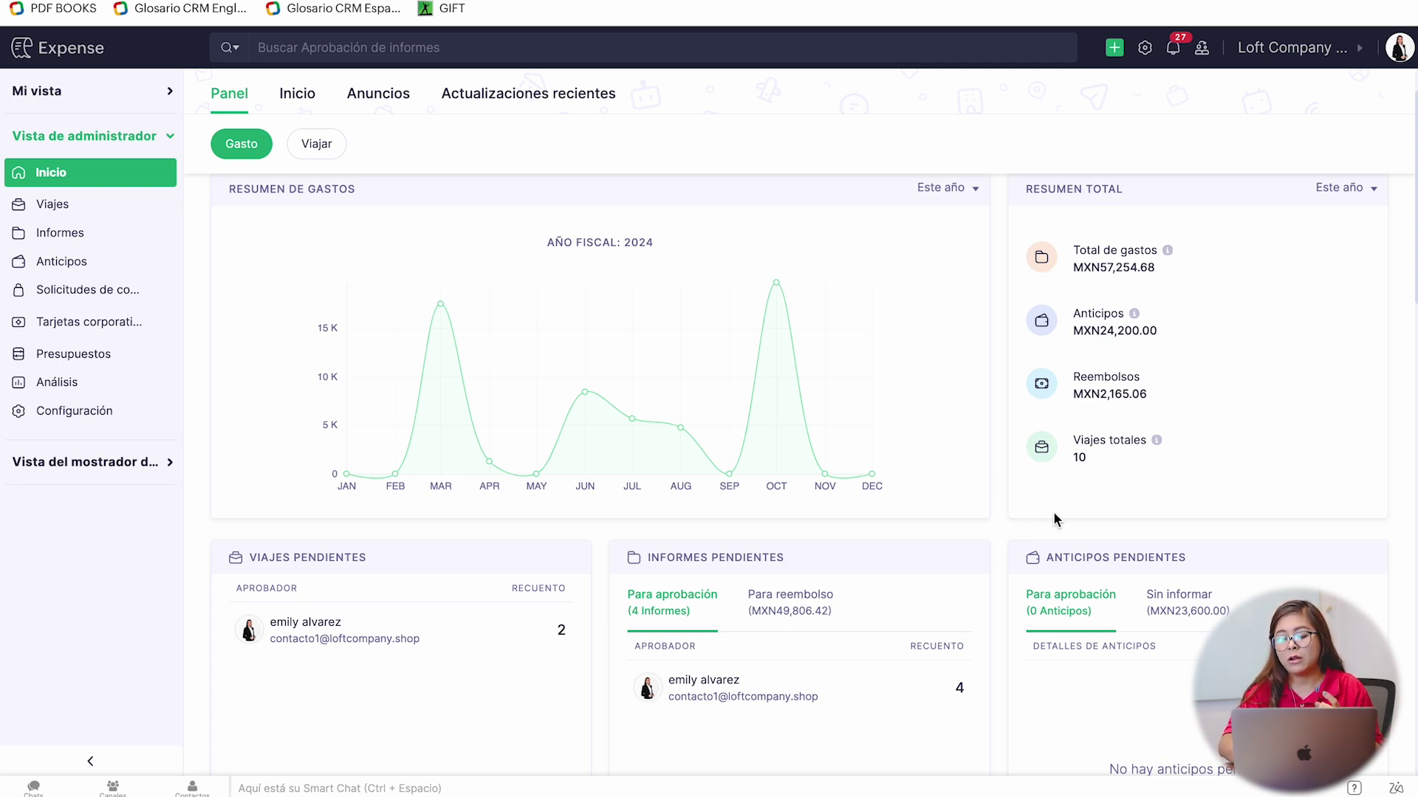
scroll(1054, 514, down, 4)
scroll(1056, 521, down, 1)
scroll(1054, 517, down, 1)
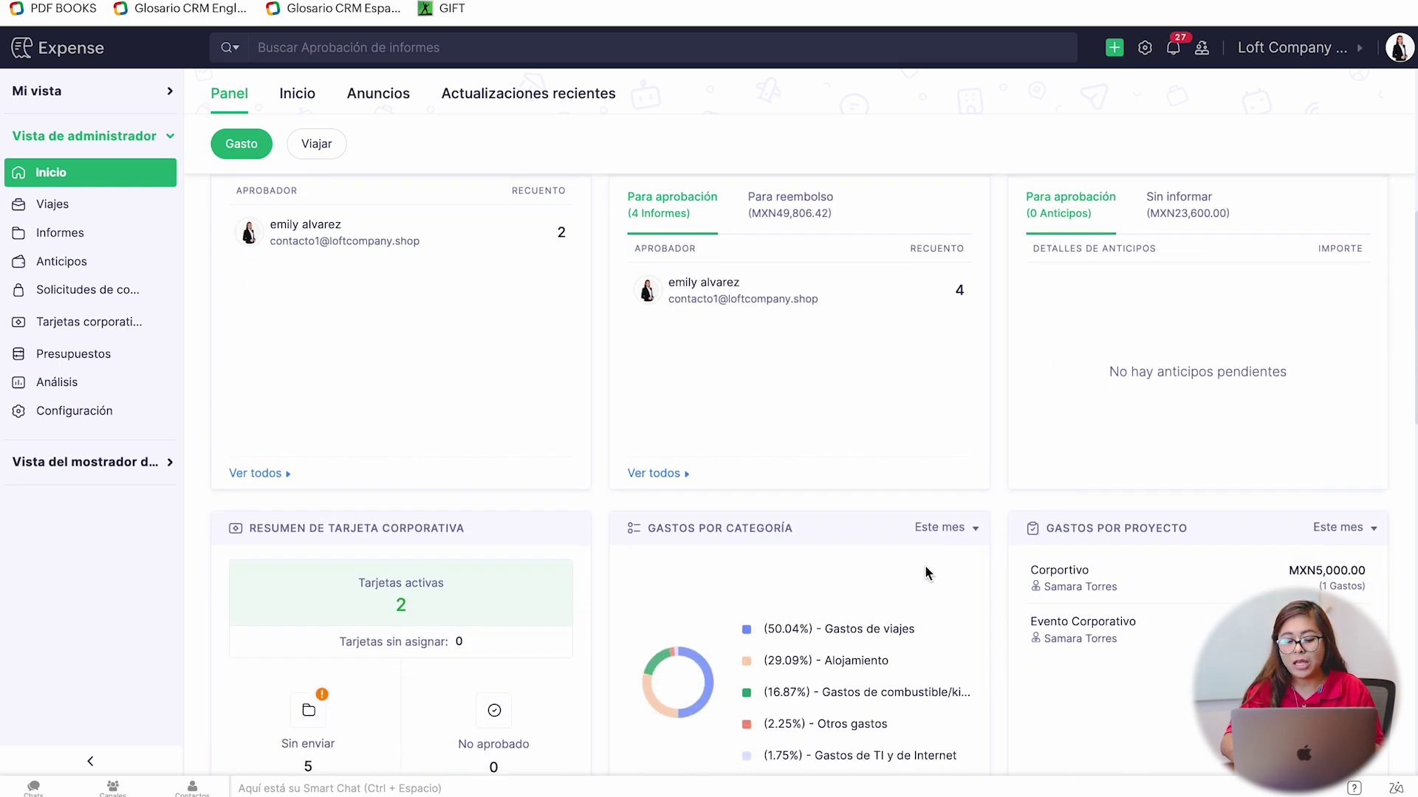
scroll(873, 581, down, 4)
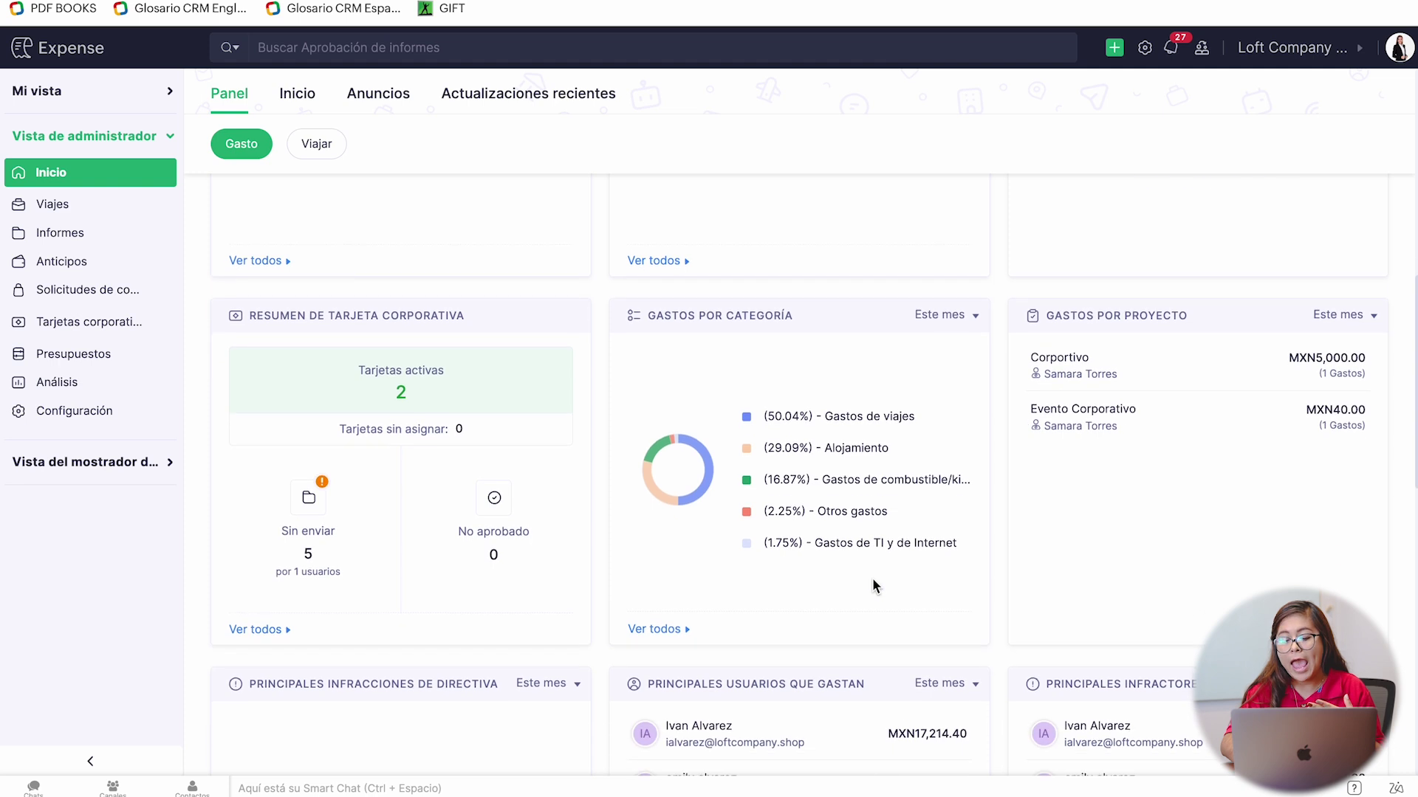
scroll(873, 585, down, 2)
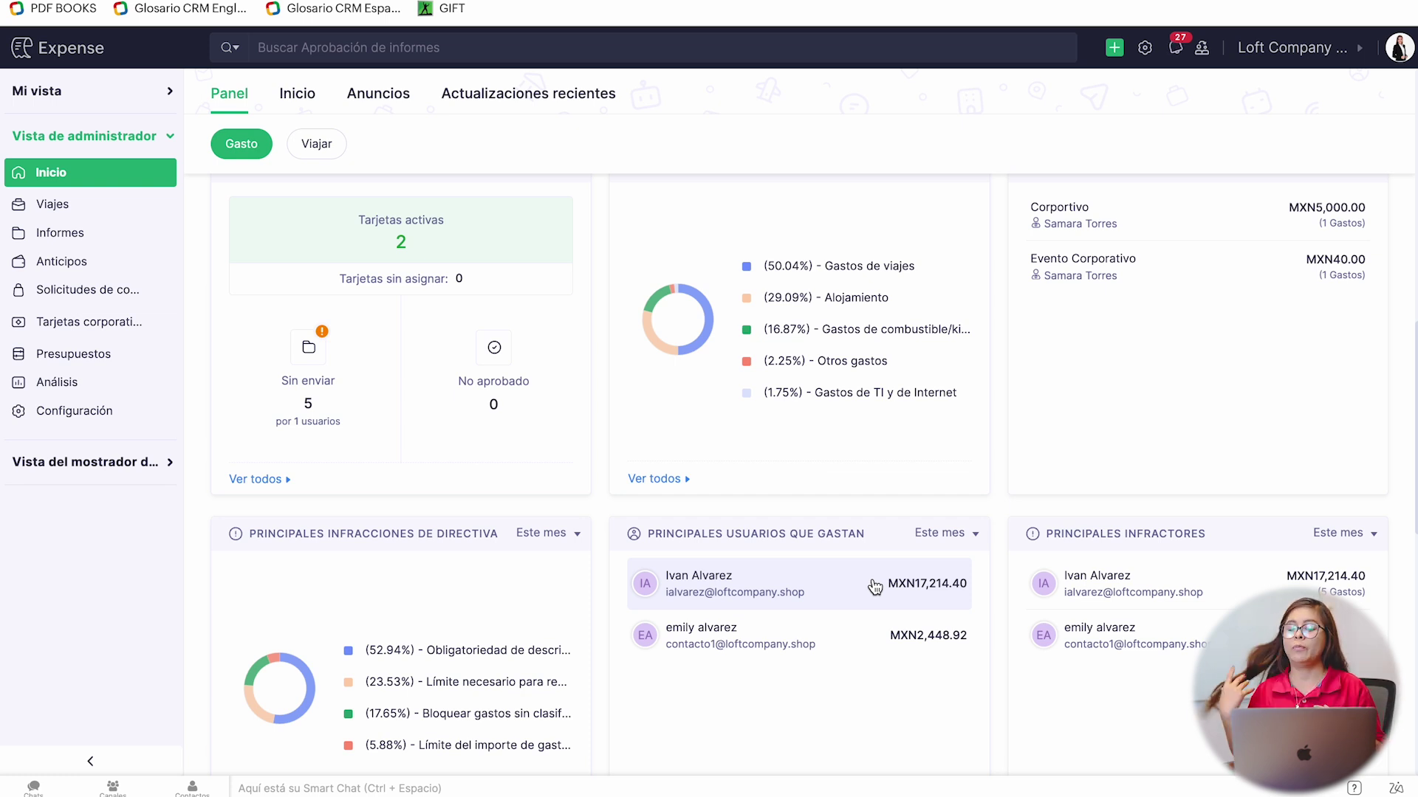
scroll(875, 587, up, 5)
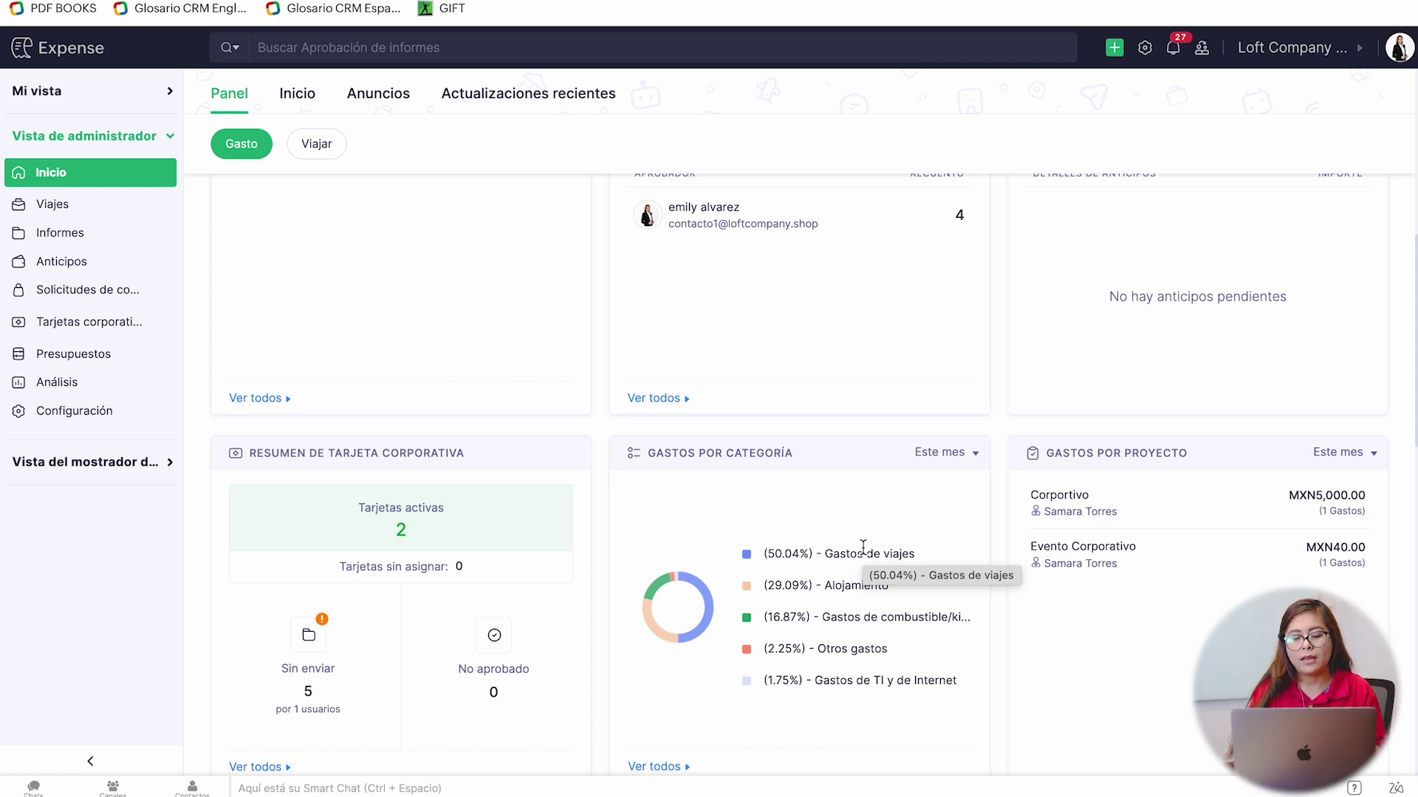
scroll(850, 384, up, 2)
scroll(849, 387, up, 5)
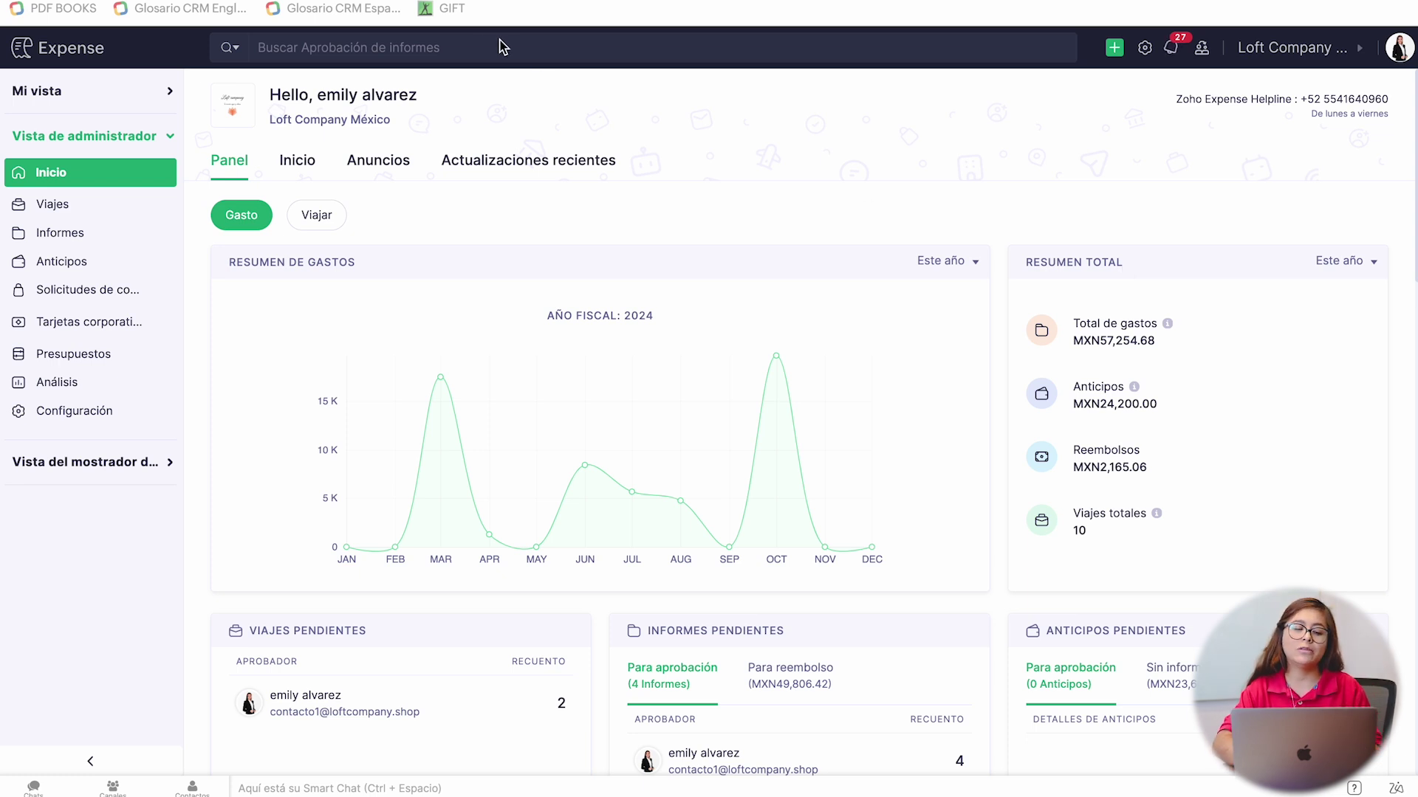
- Return to the personal view and start a new trip request with the trip type set to Nacional
click(165, 93)
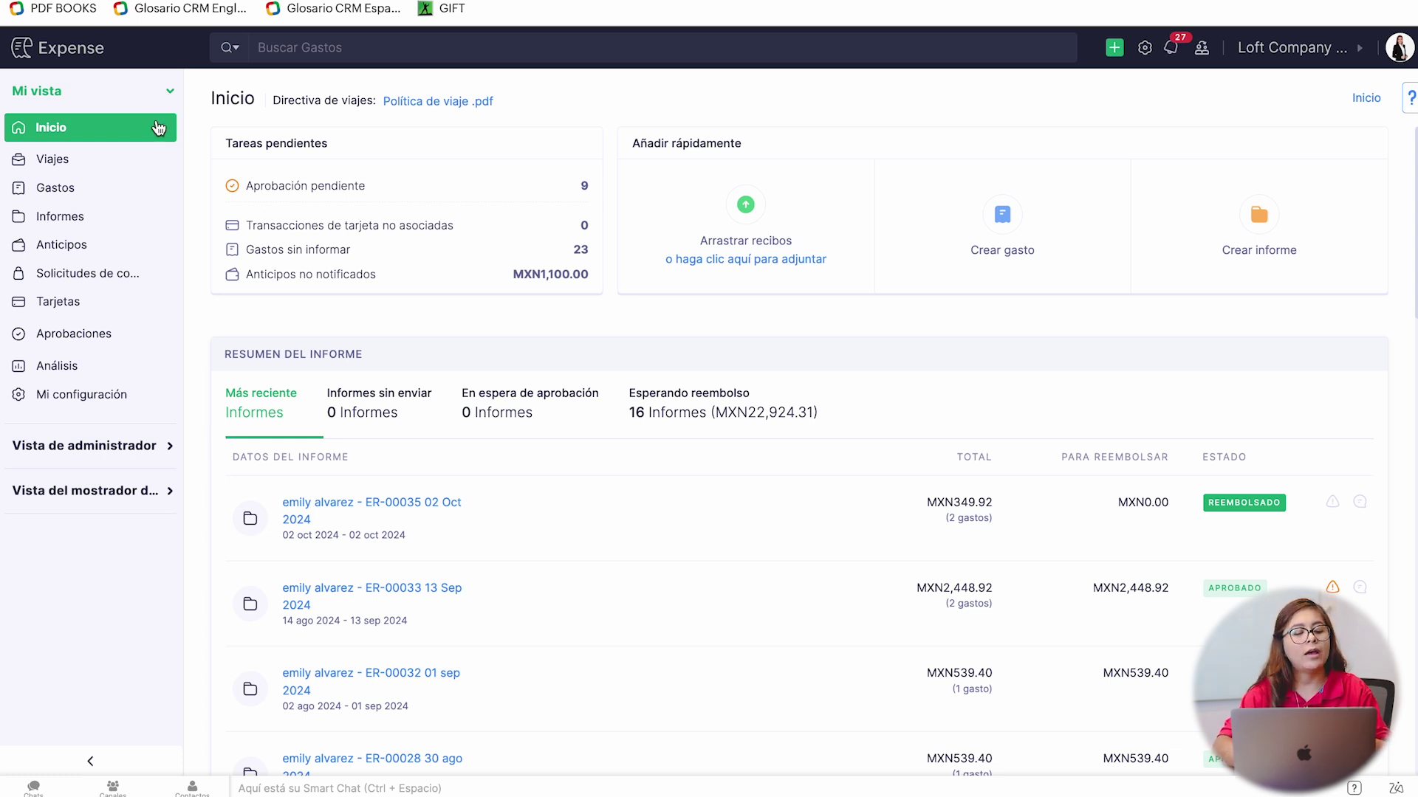
click(103, 166)
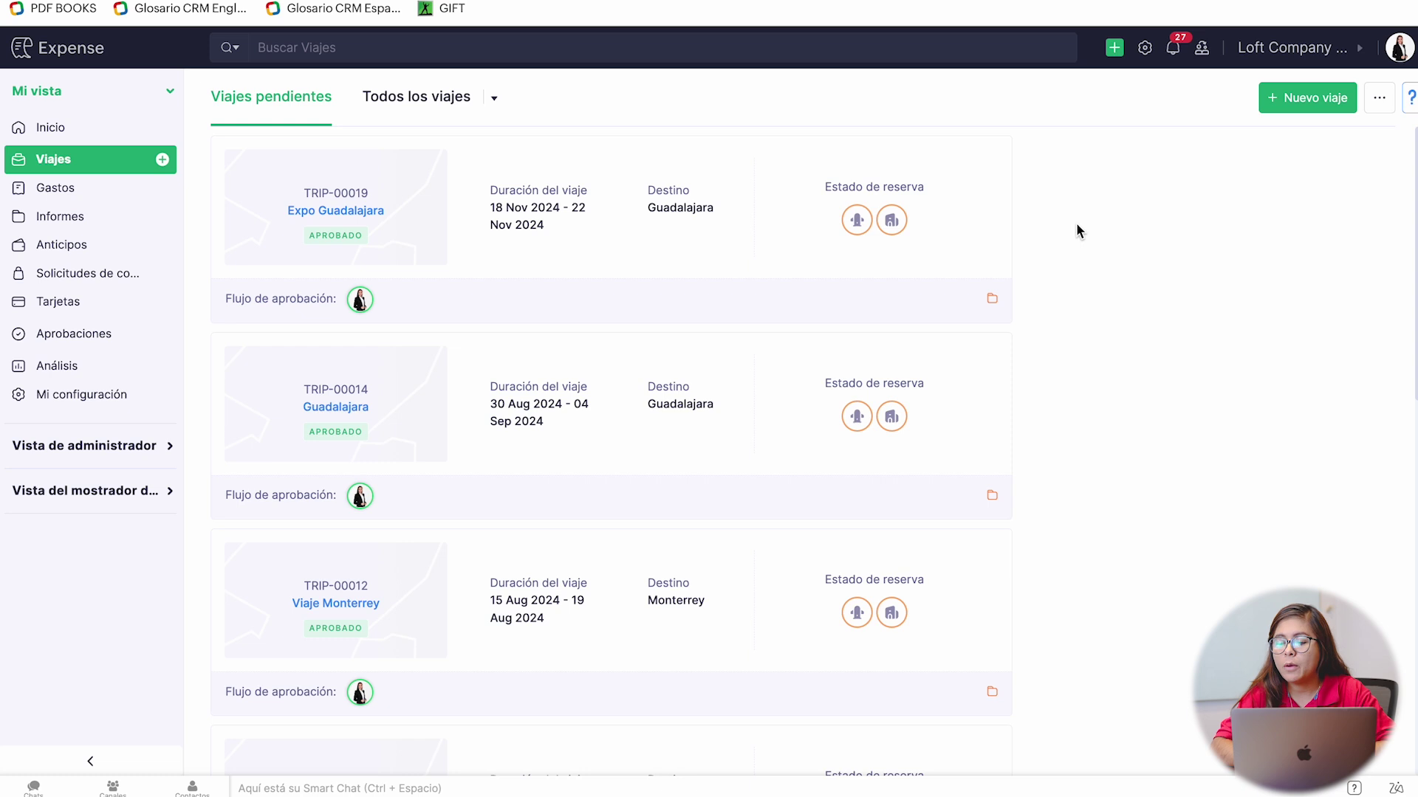
click(1310, 113)
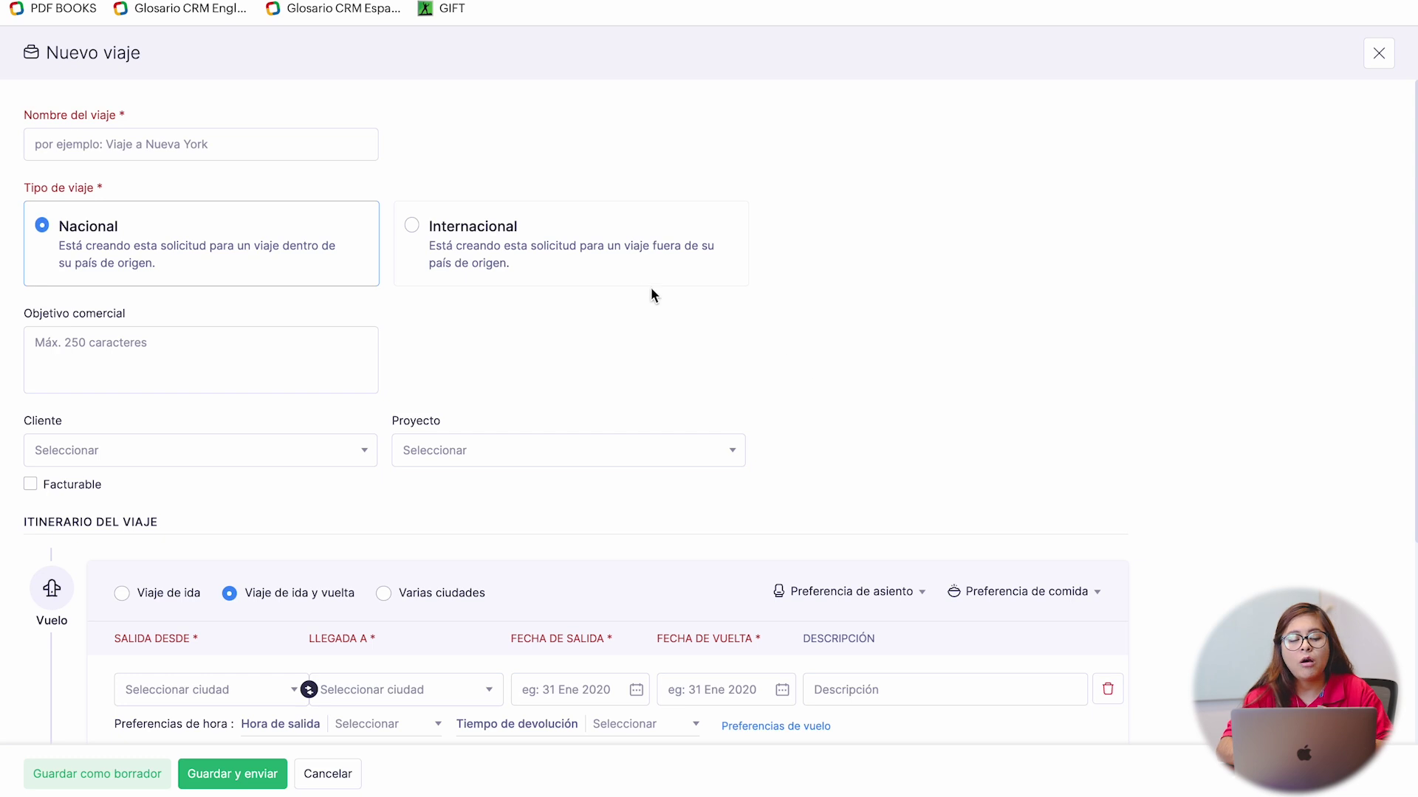
click(480, 247)
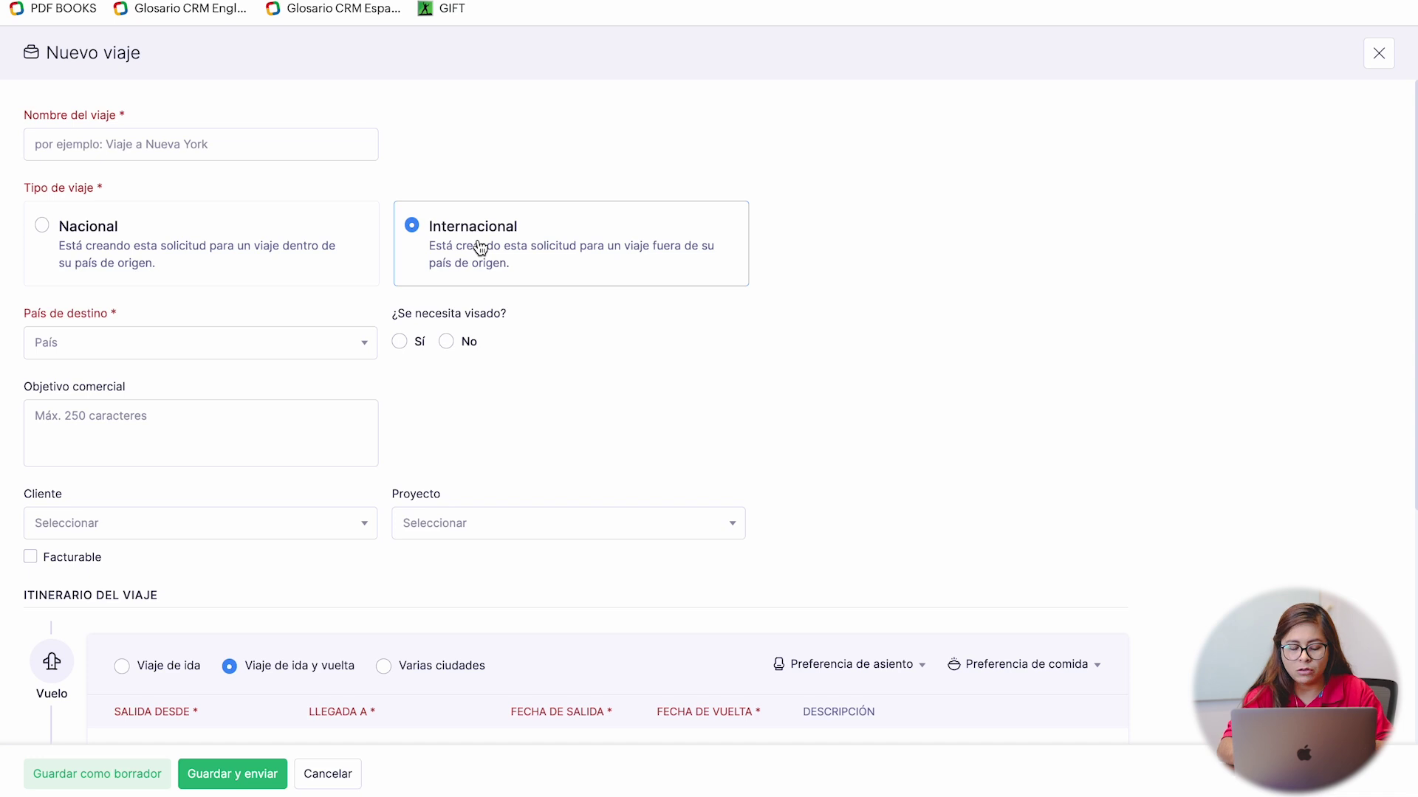
click(198, 250)
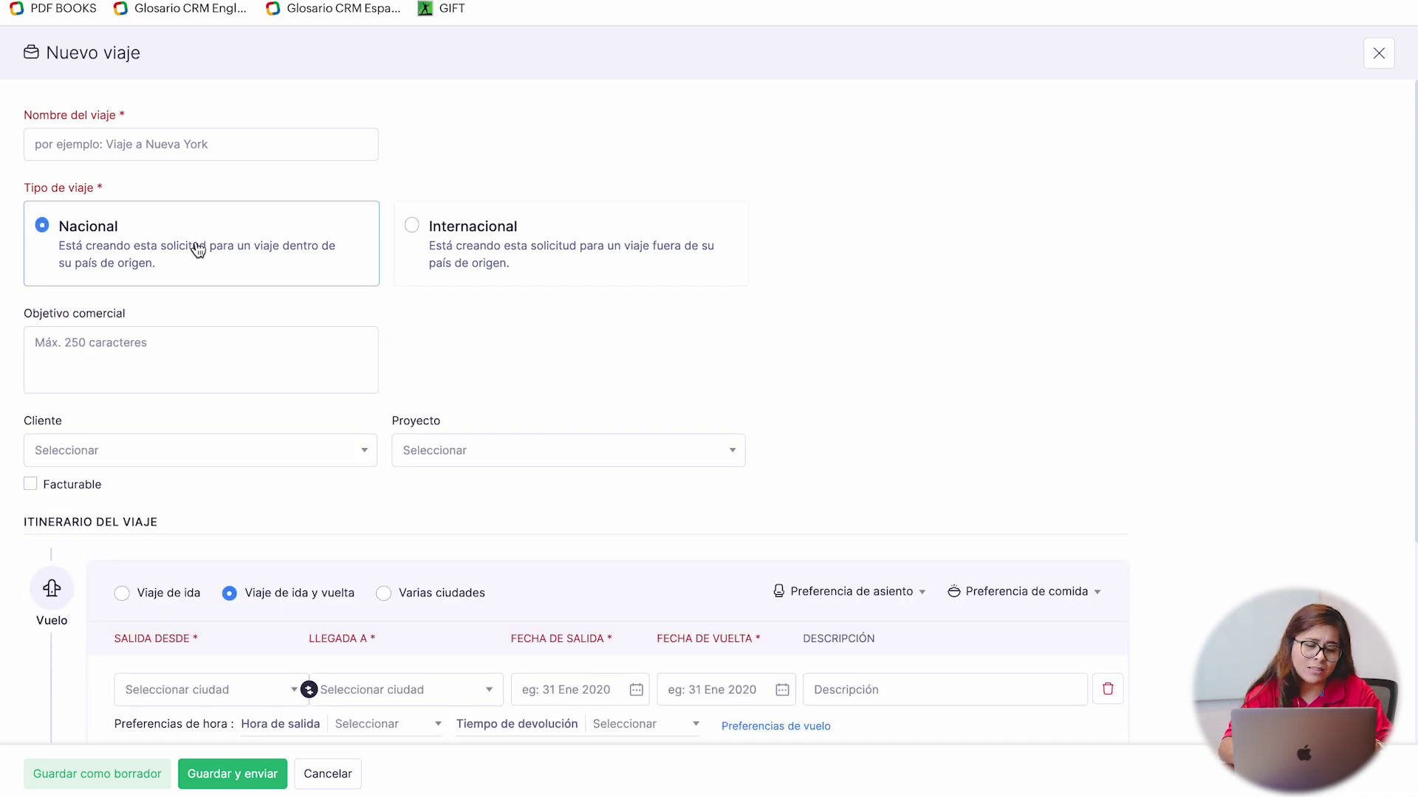
- Look through the client and project choices available for the trip without selecting any
scroll(204, 308, down, 2)
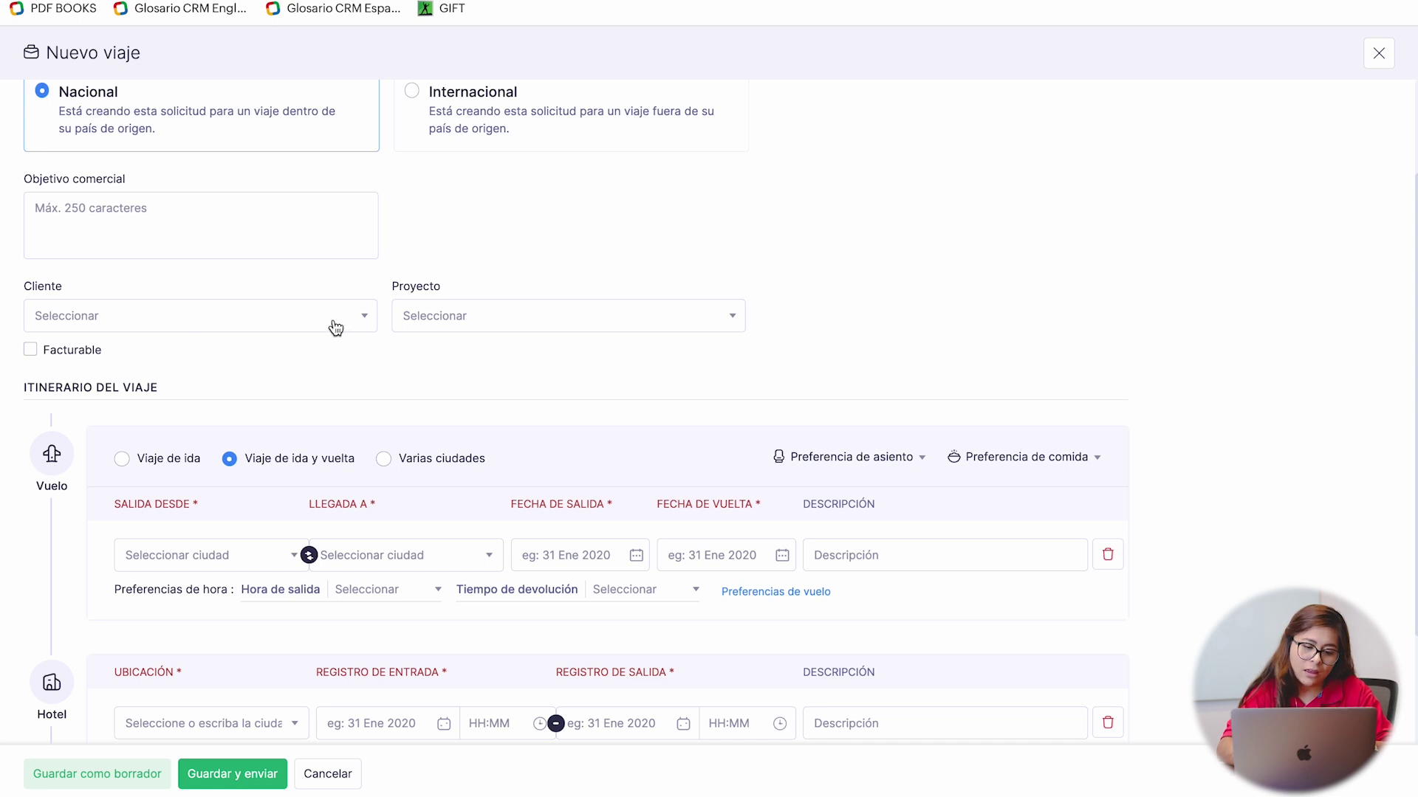
click(465, 328)
scroll(507, 460, down, 1)
scroll(473, 414, up, 1)
click(363, 331)
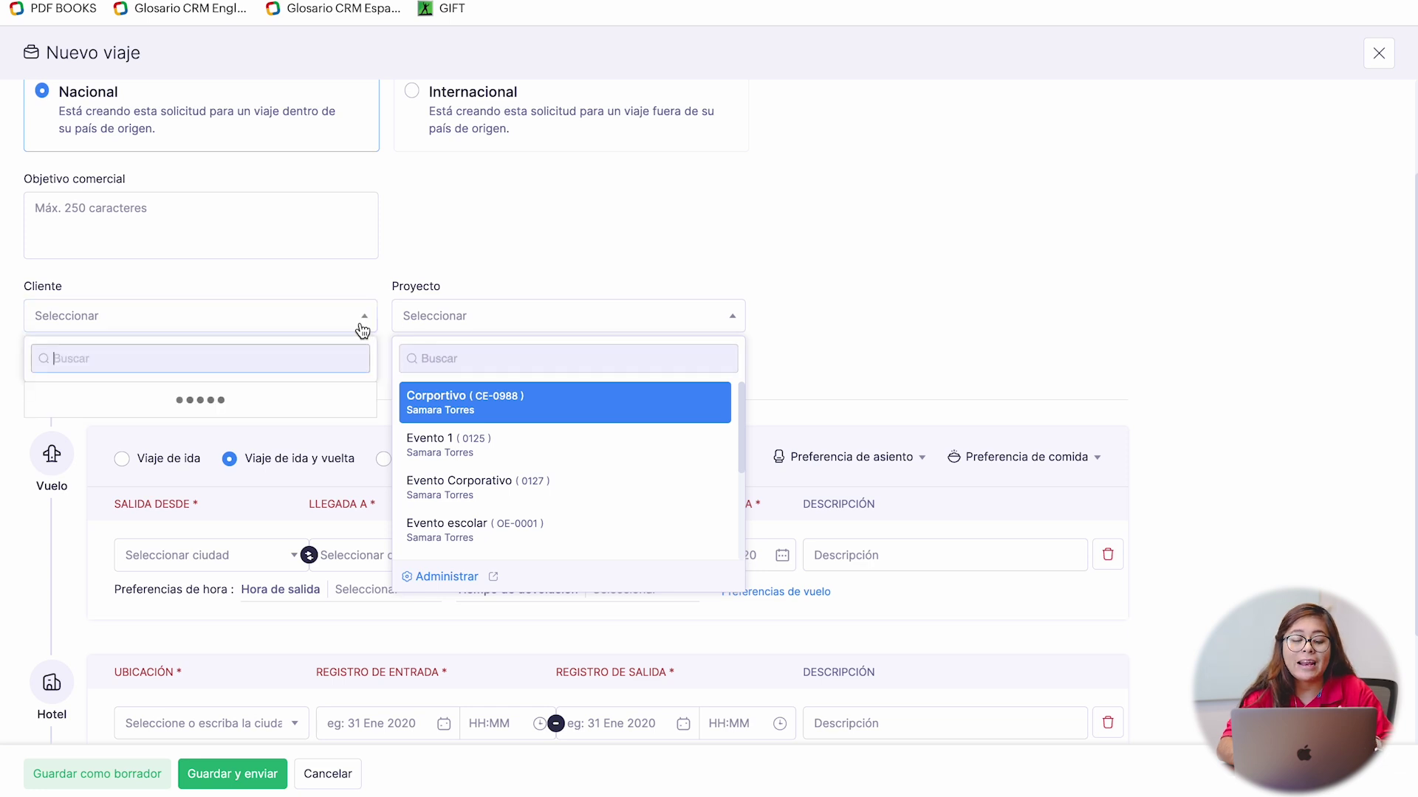
click(435, 395)
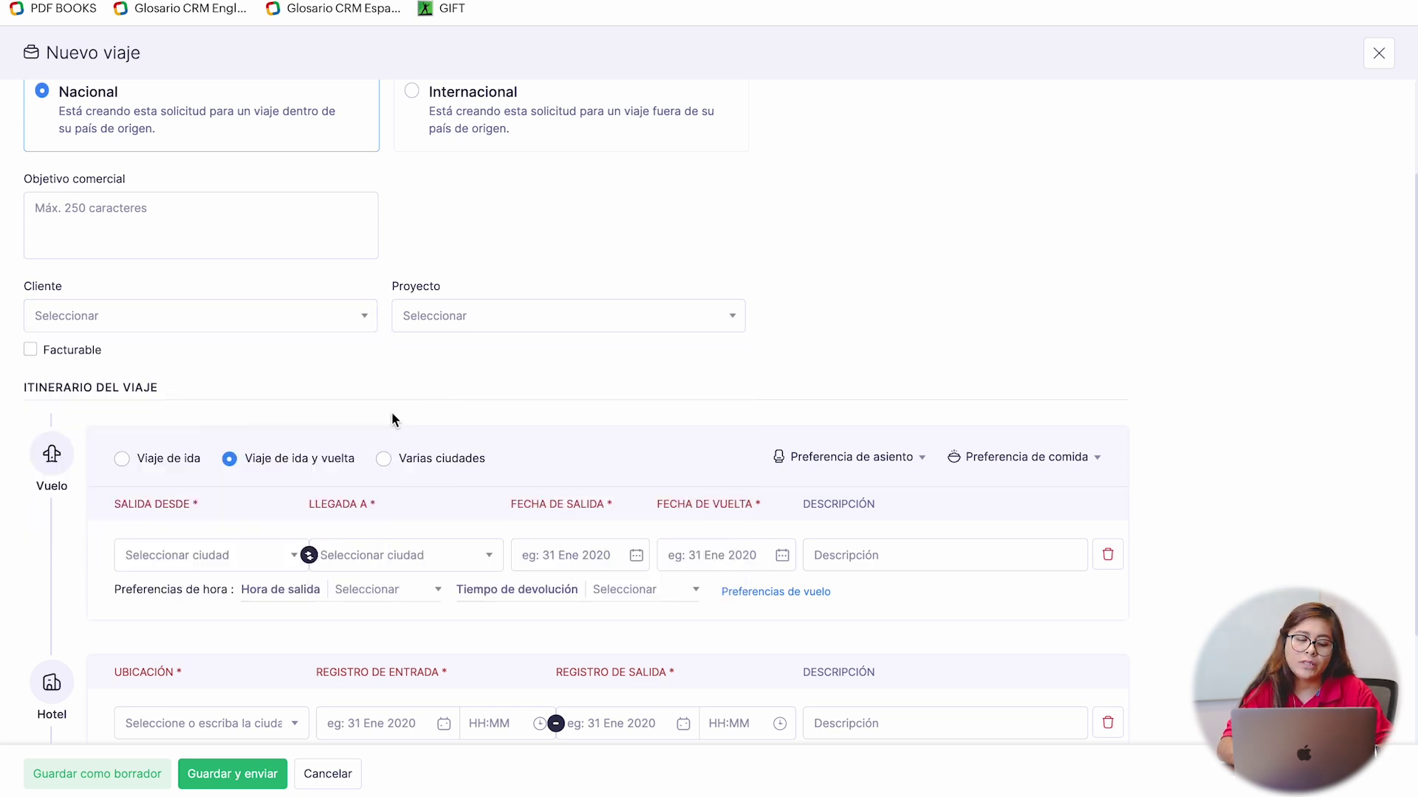
- Set the round-trip flight's departure city to Queretaro (QRO) and its arrival city to Guadalajara (GDL)
scroll(392, 418, down, 2)
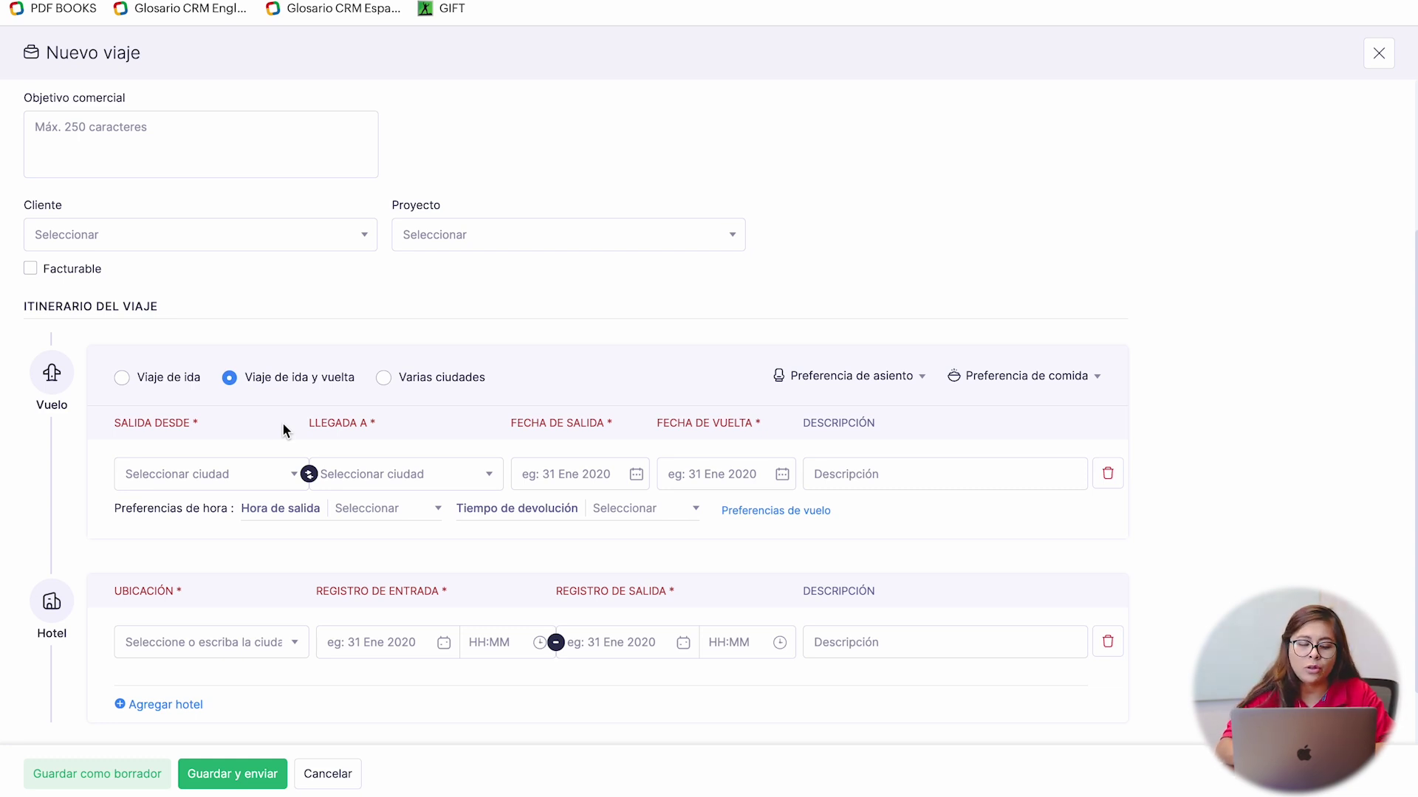
click(215, 473)
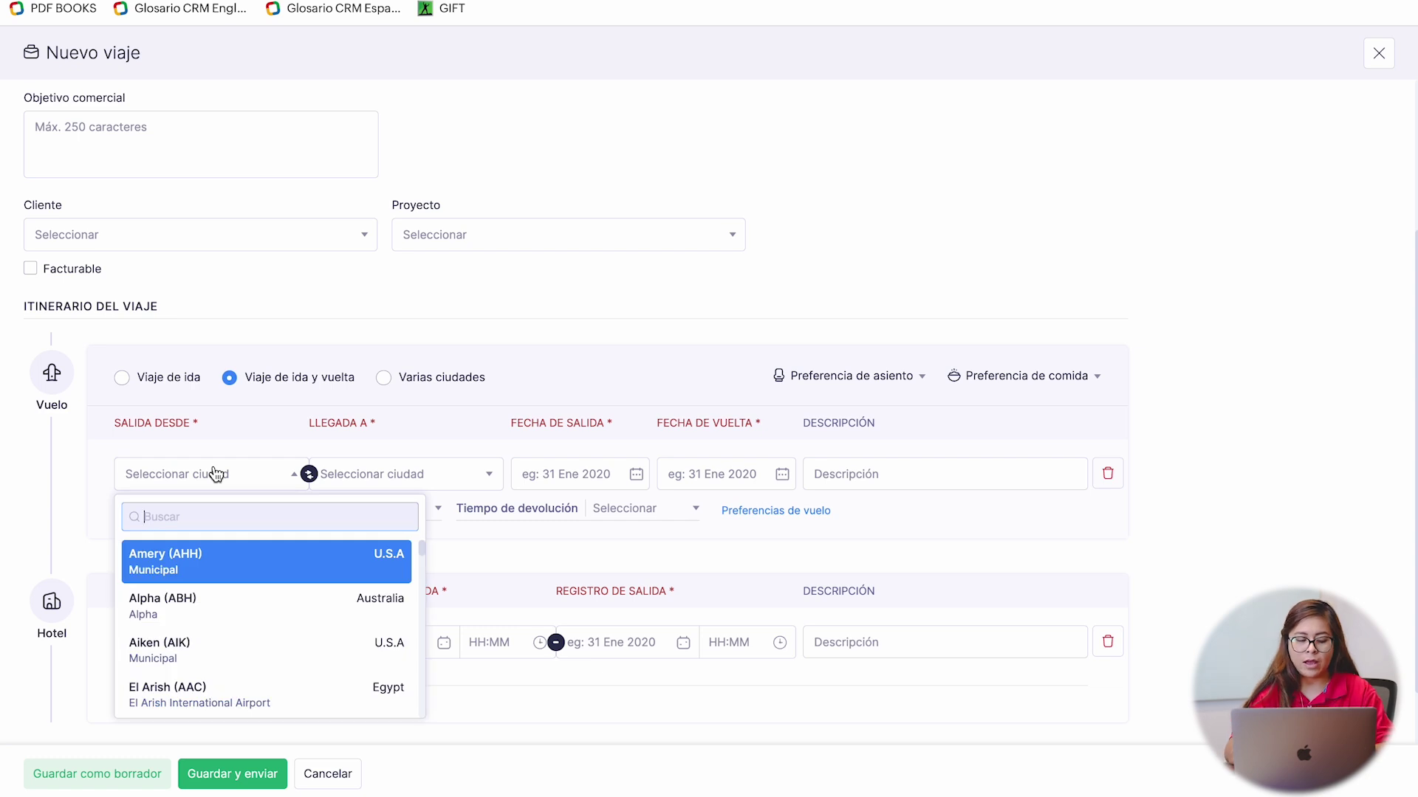
text(quer)
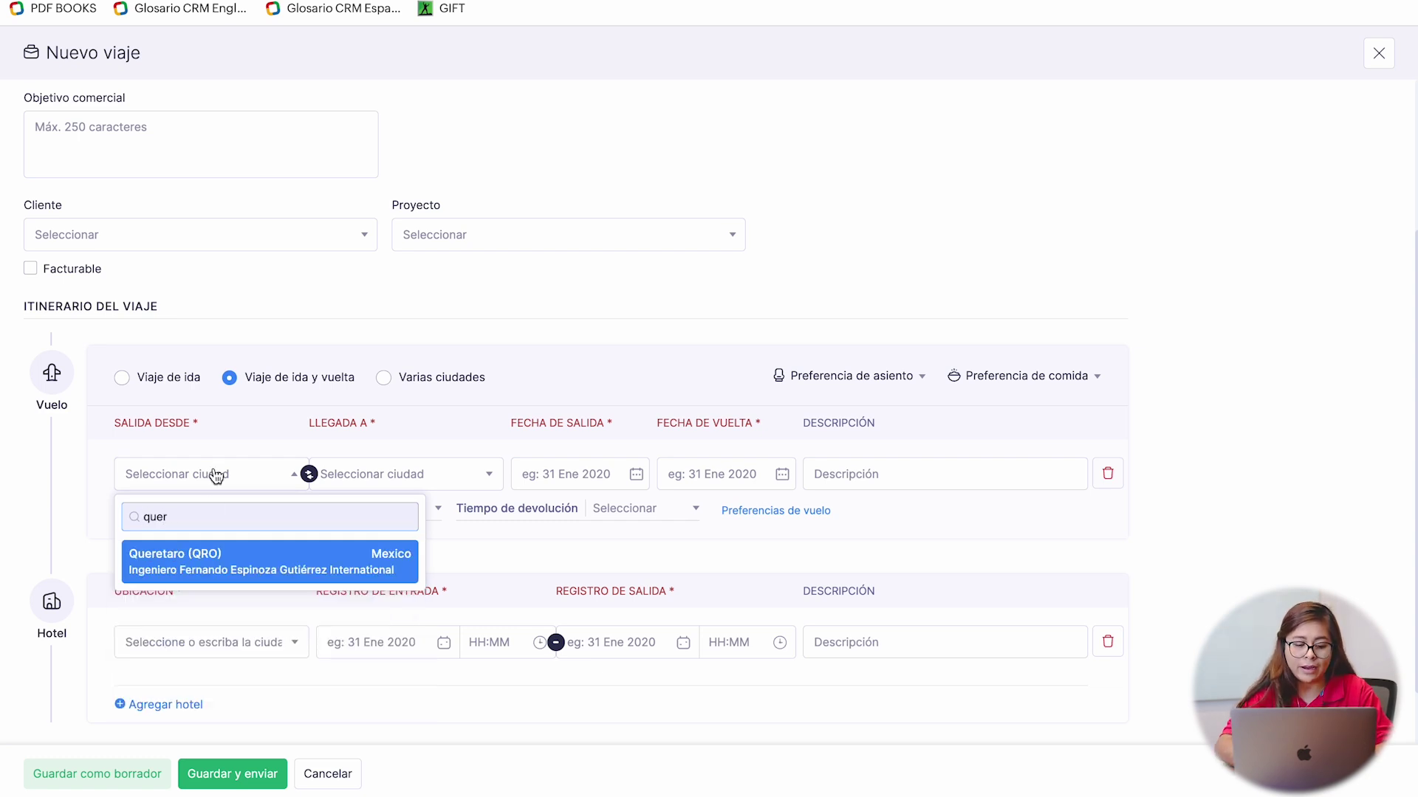
click(190, 553)
click(387, 484)
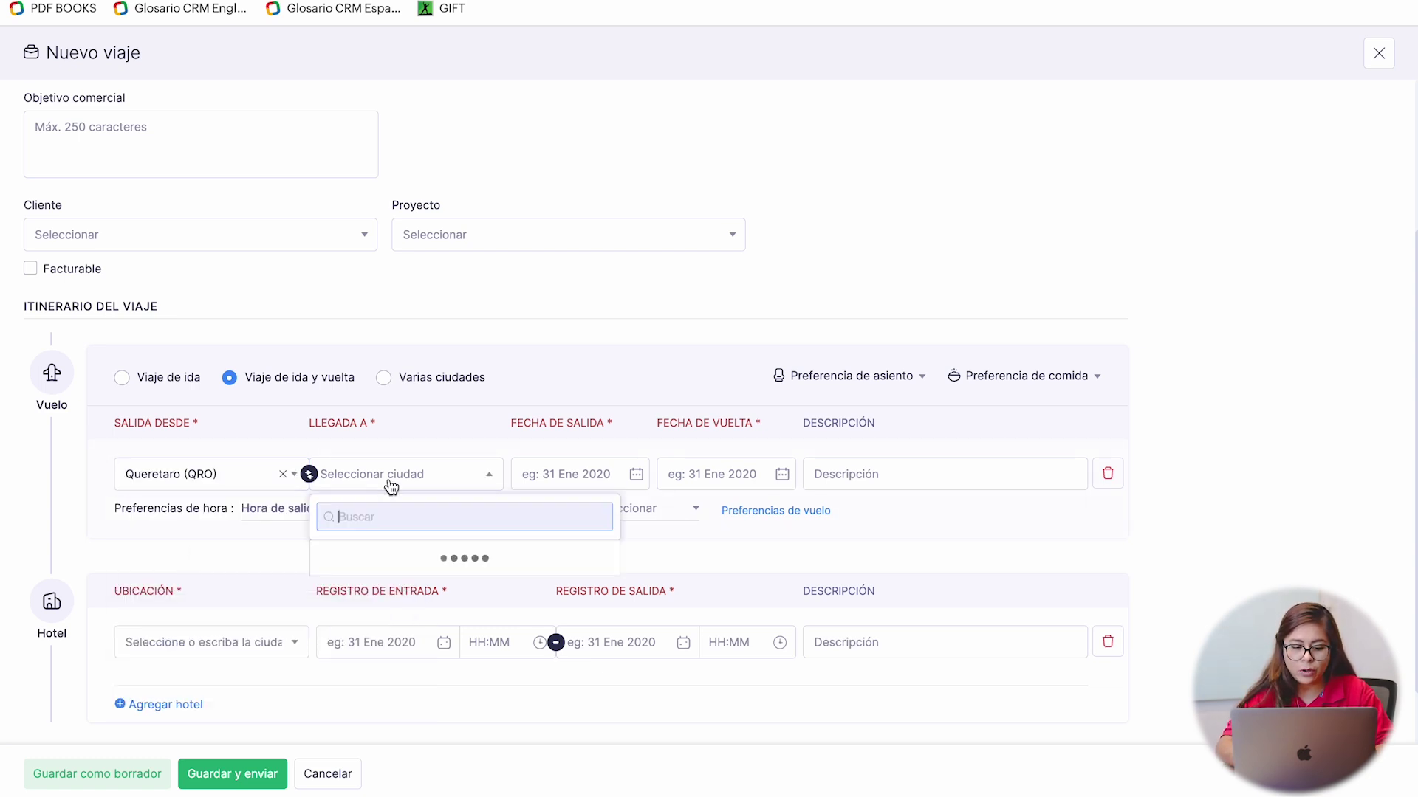
text(guadal)
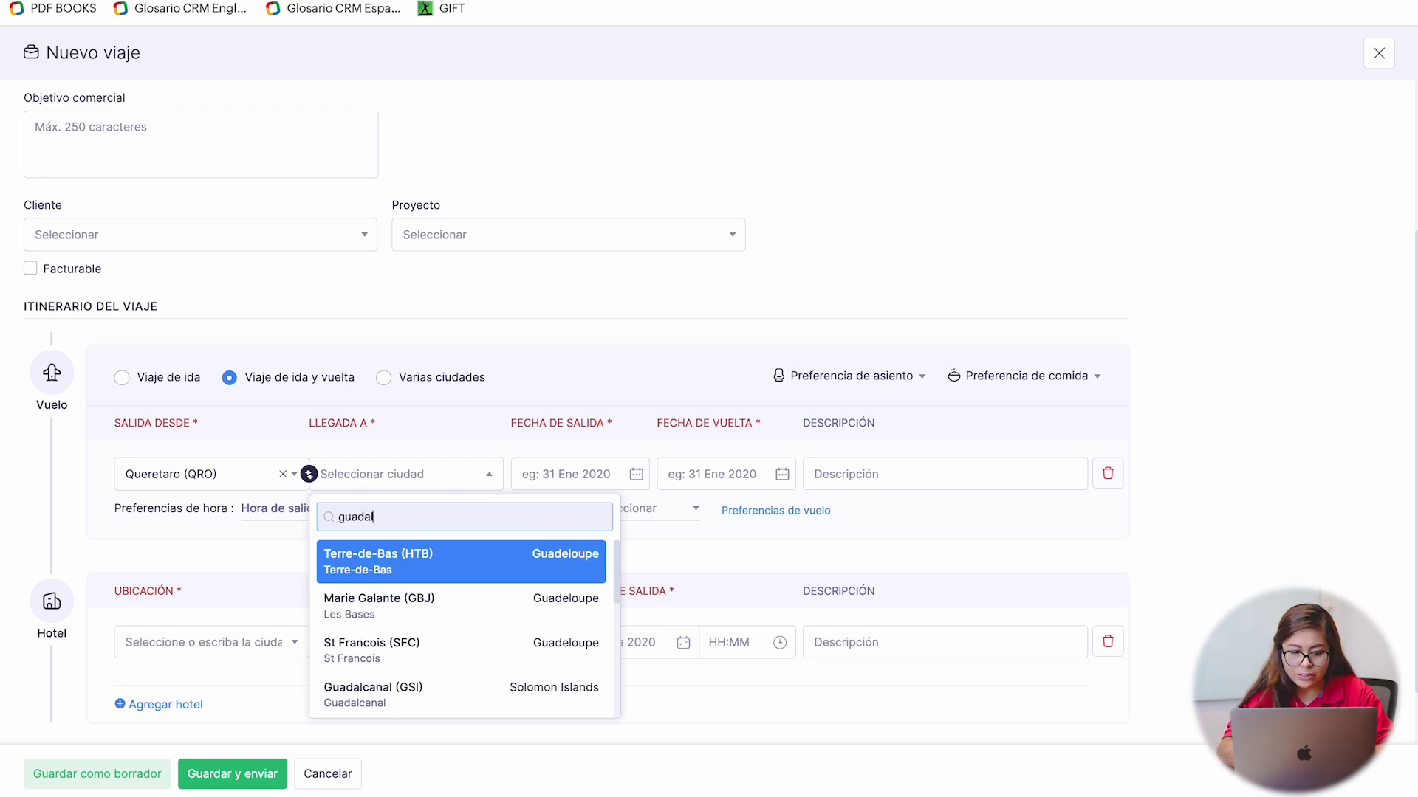
click(420, 639)
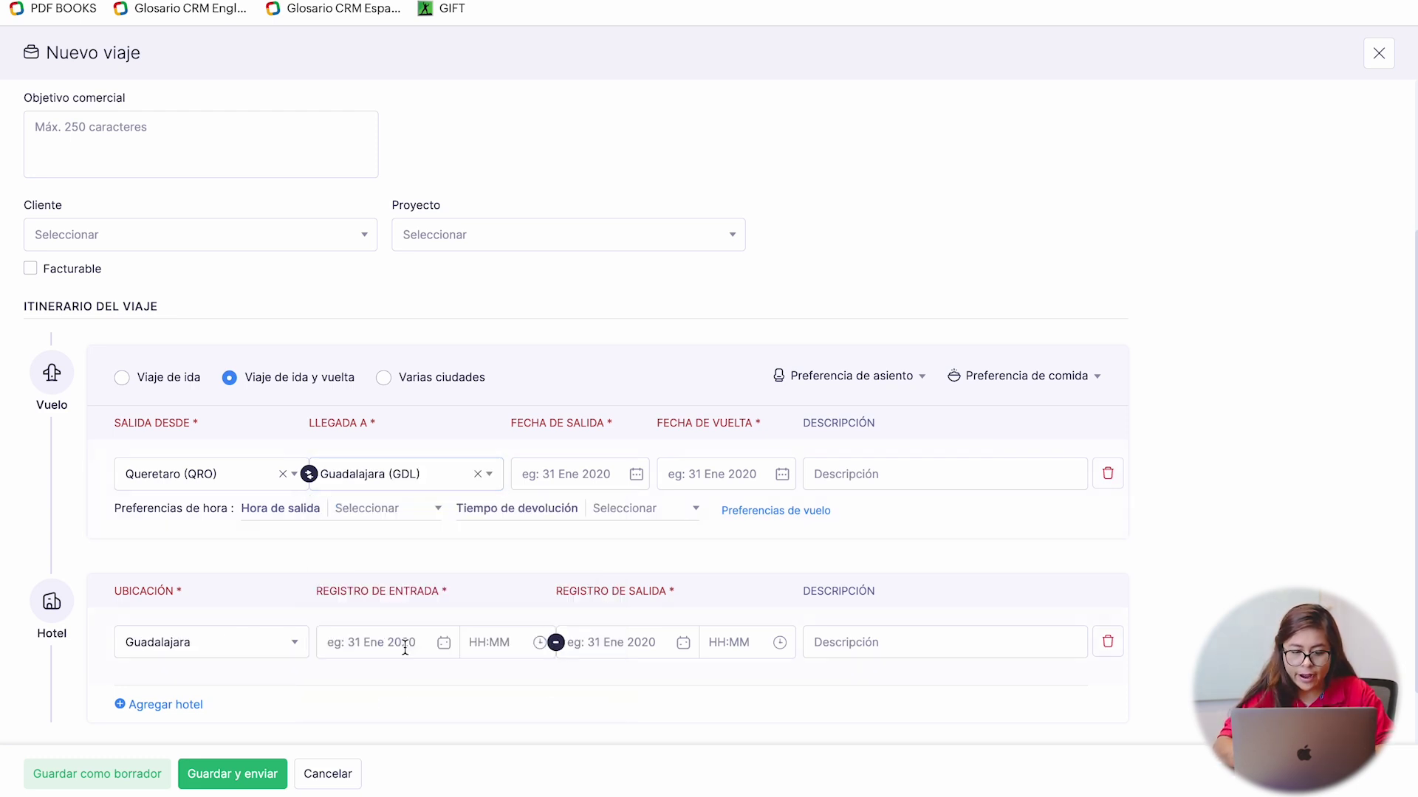
- Set the flight's departure date to 20 Nov 2024 and its return date to 21 Nov 2024
click(622, 474)
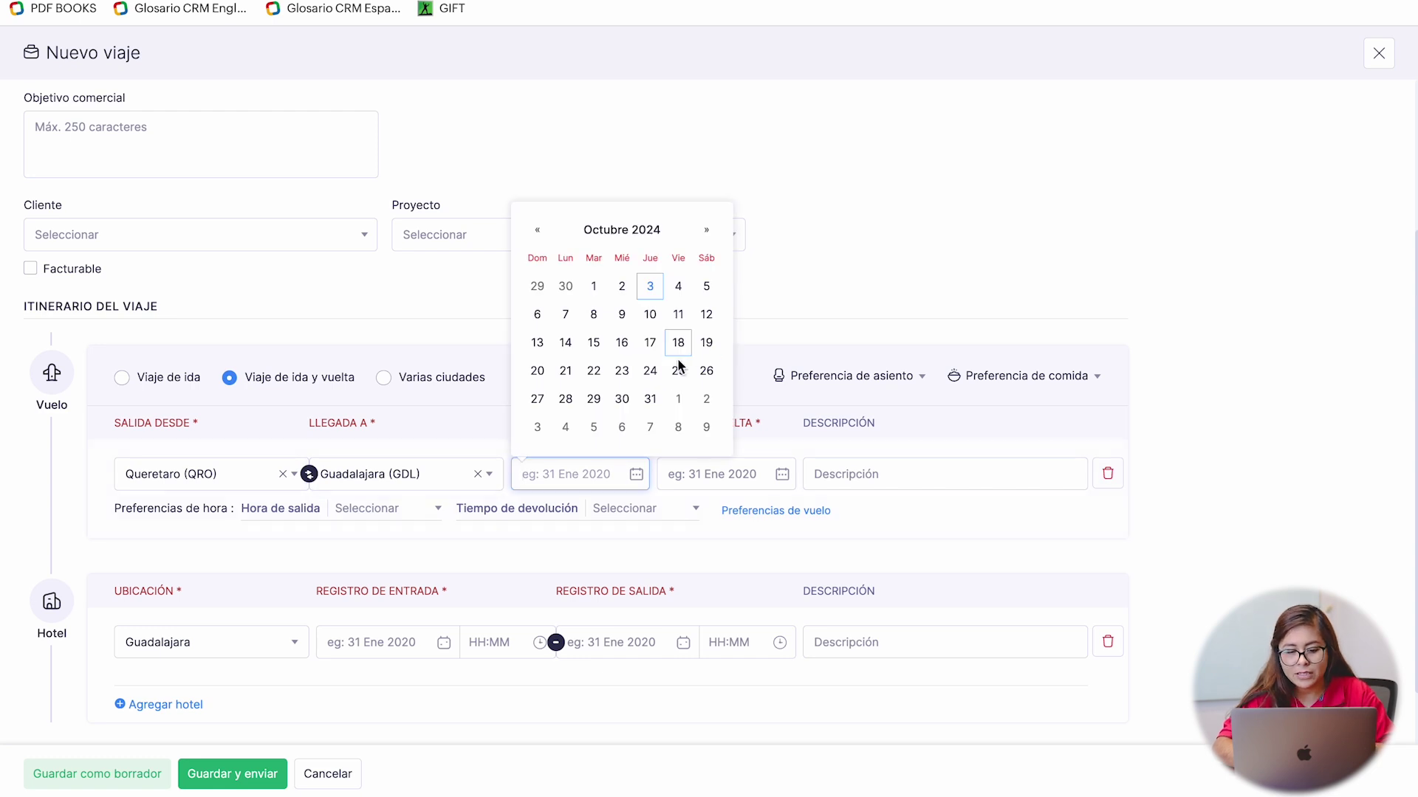
click(707, 230)
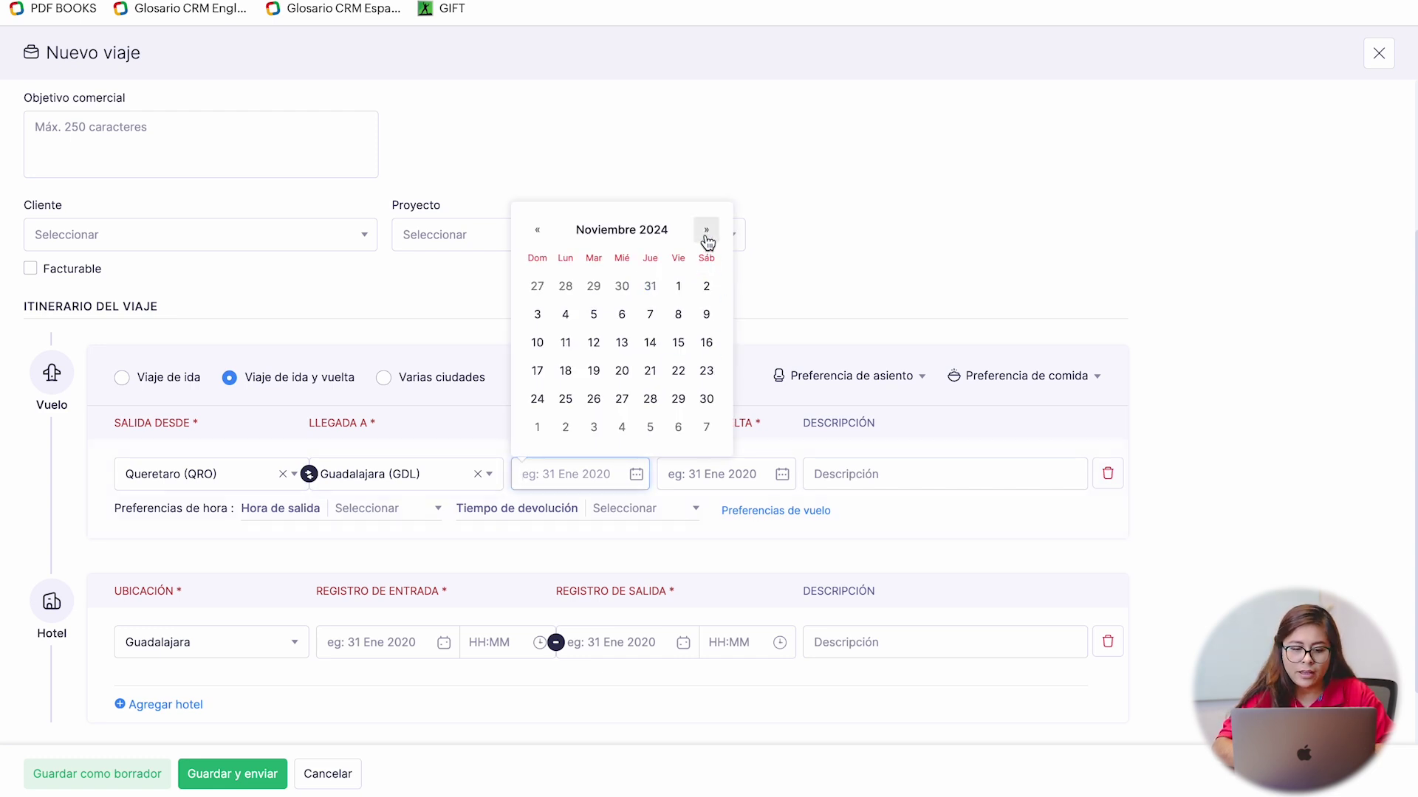
click(623, 371)
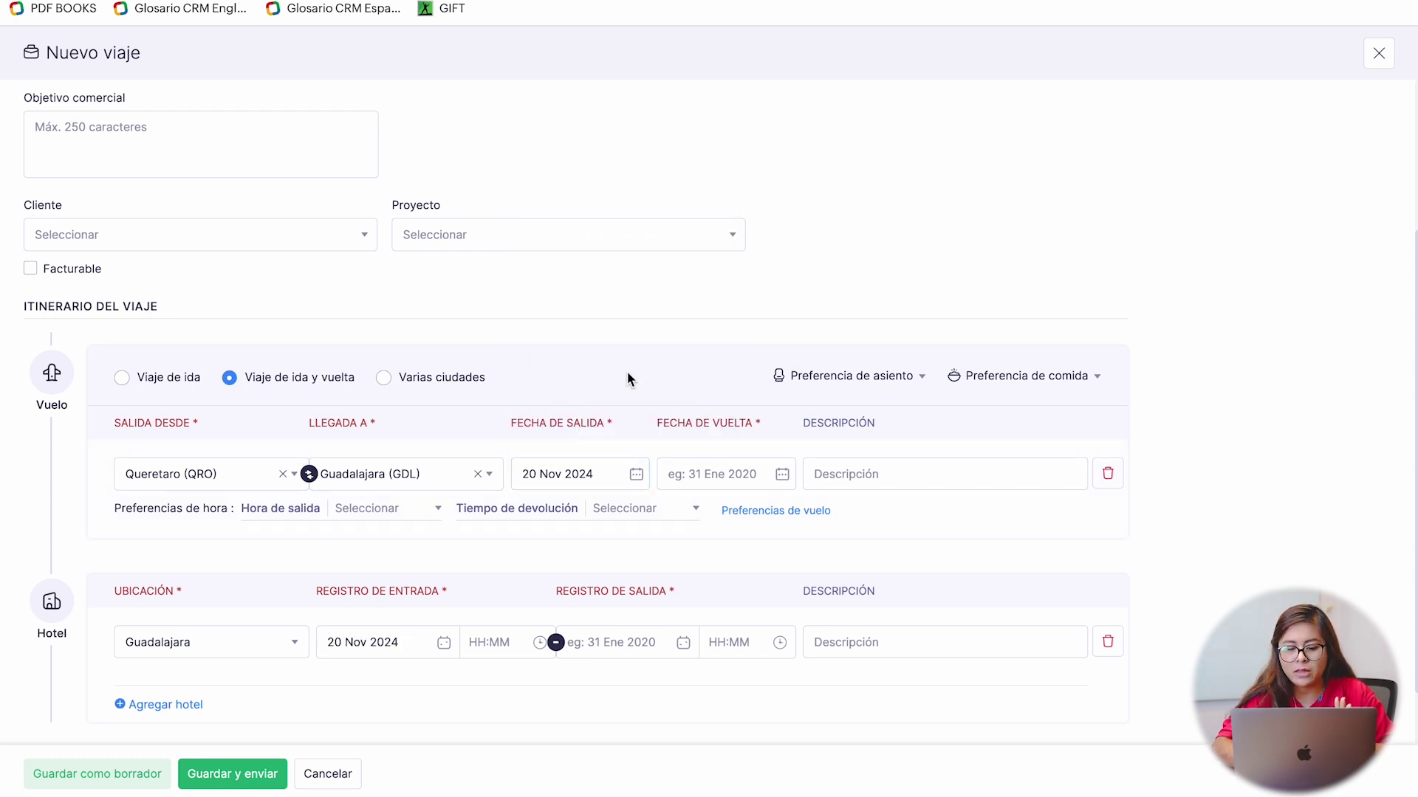
click(770, 479)
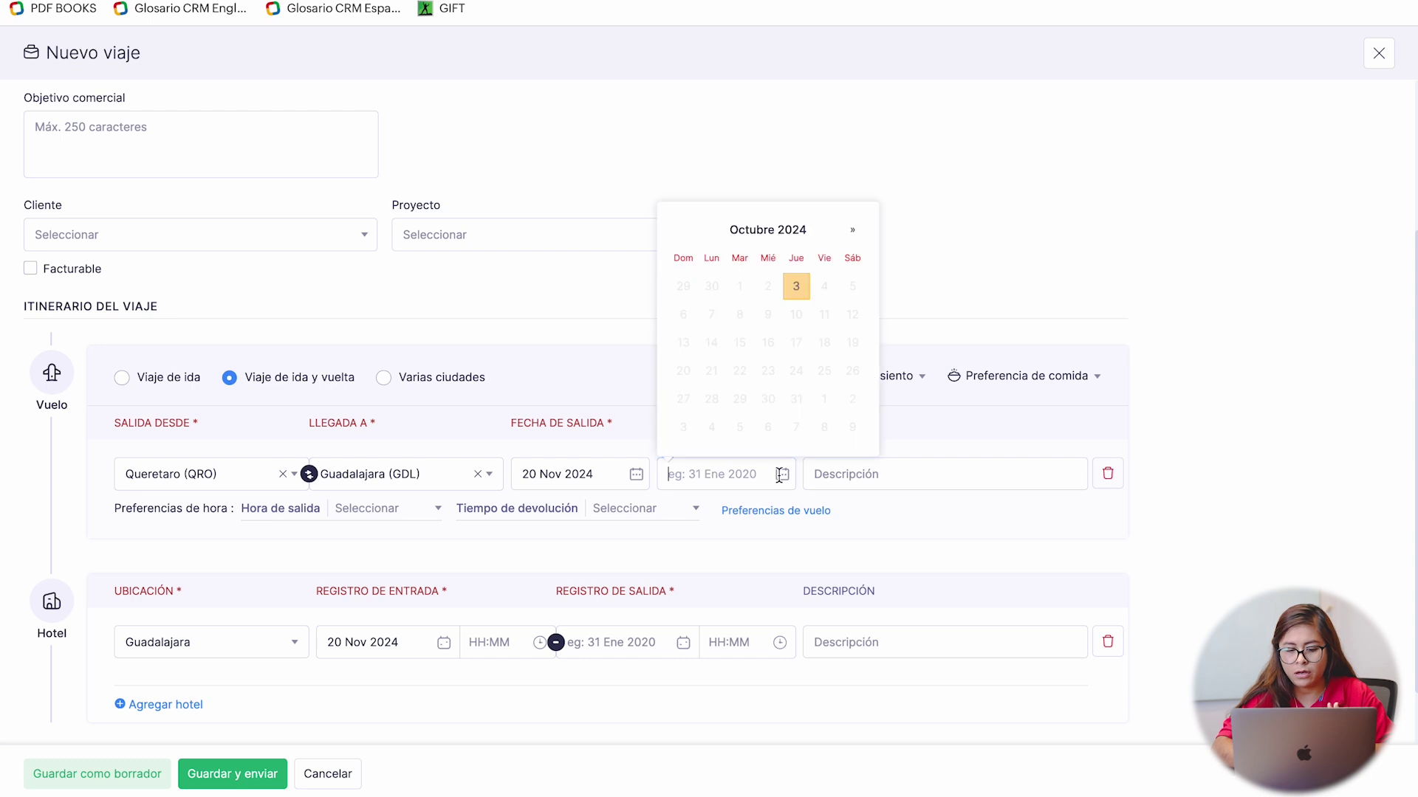
click(852, 230)
click(798, 372)
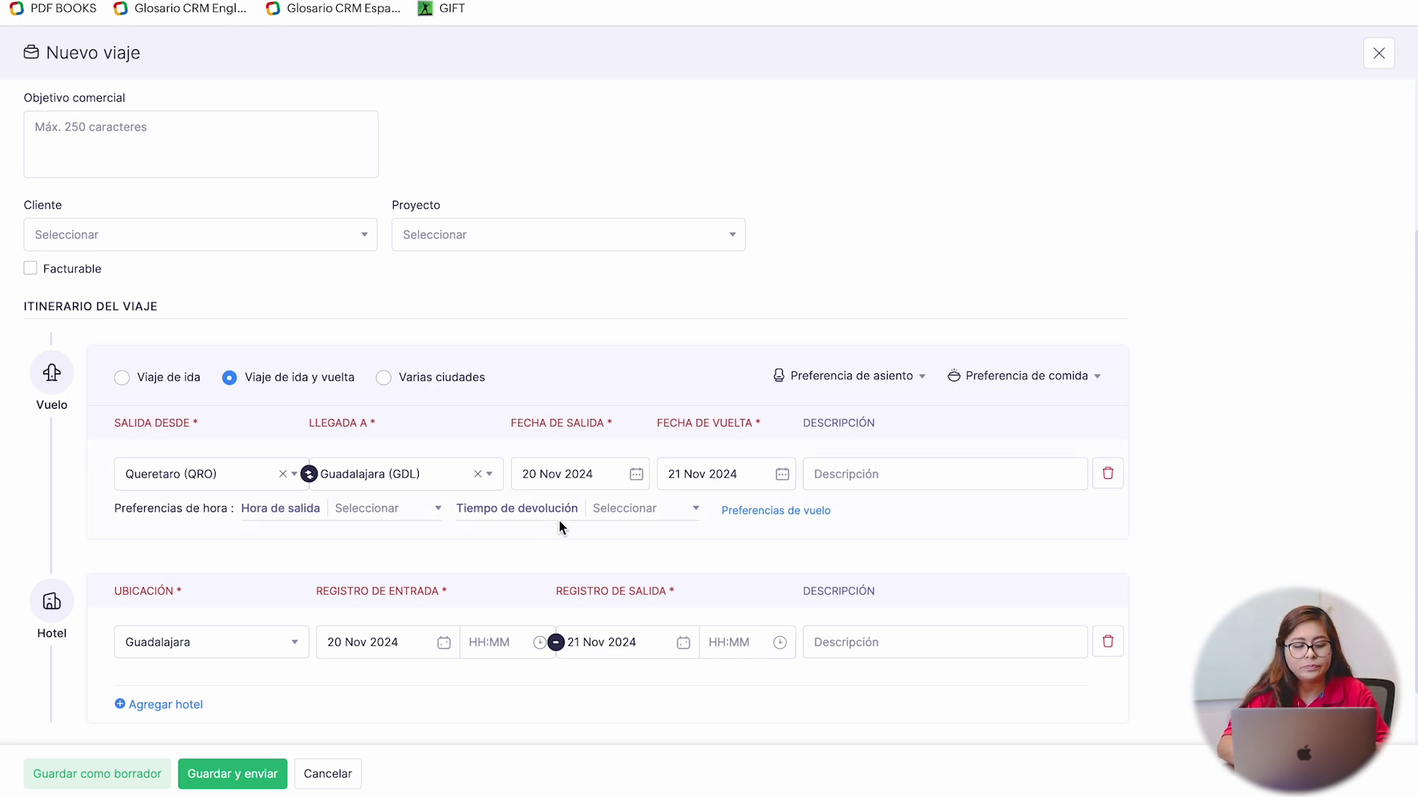
- Set the hotel check-out date for the Guadalajara stay to 22 Nov 2024
scroll(244, 569, down, 1)
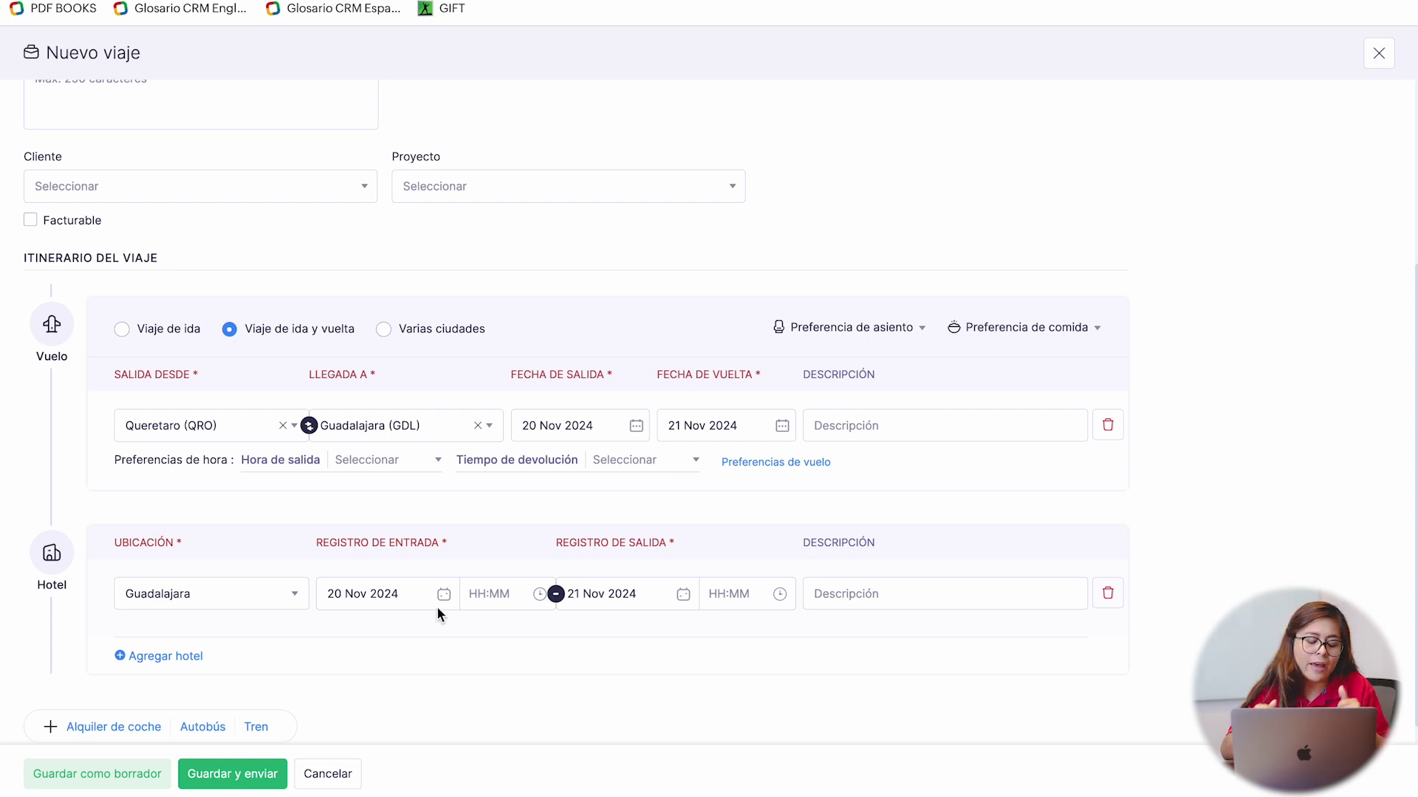
click(680, 595)
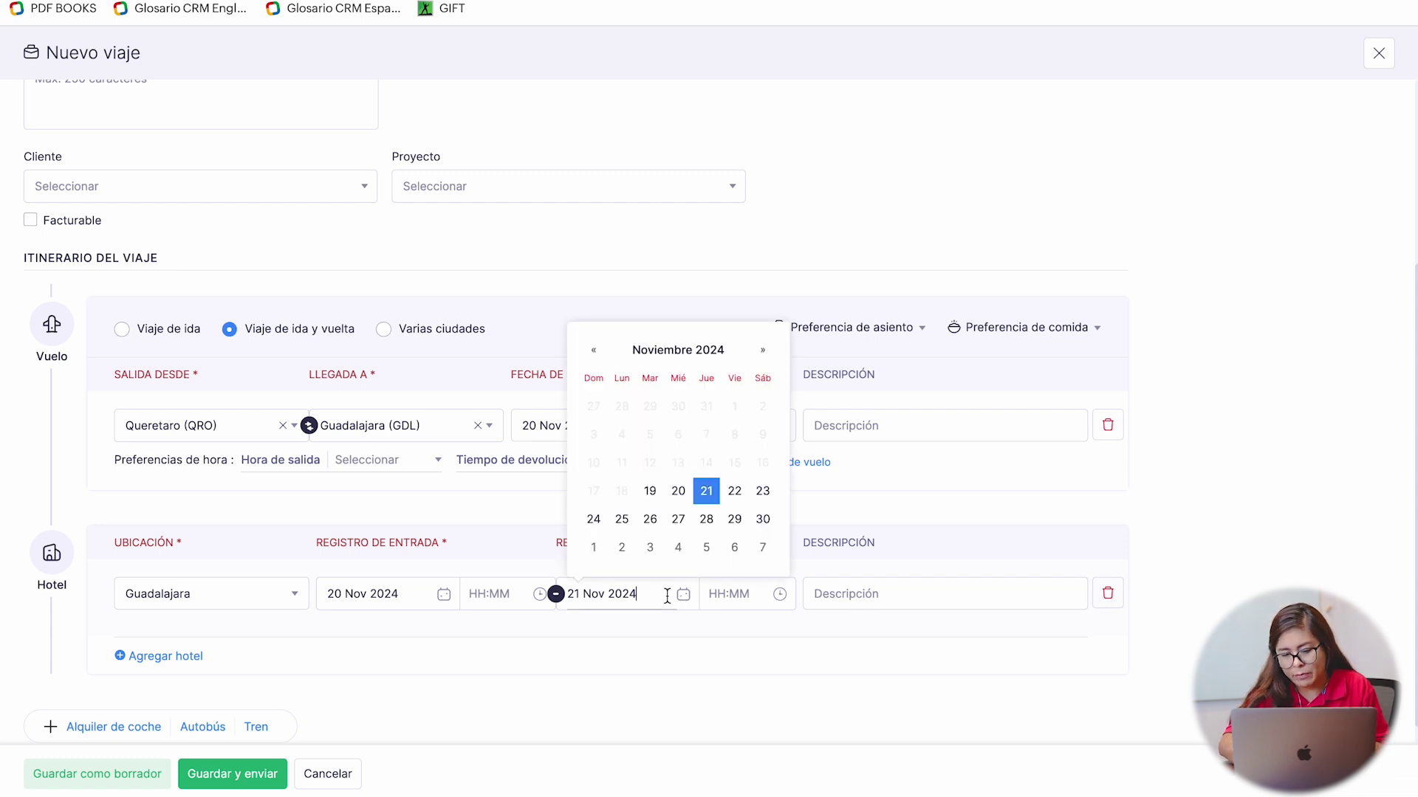
click(734, 492)
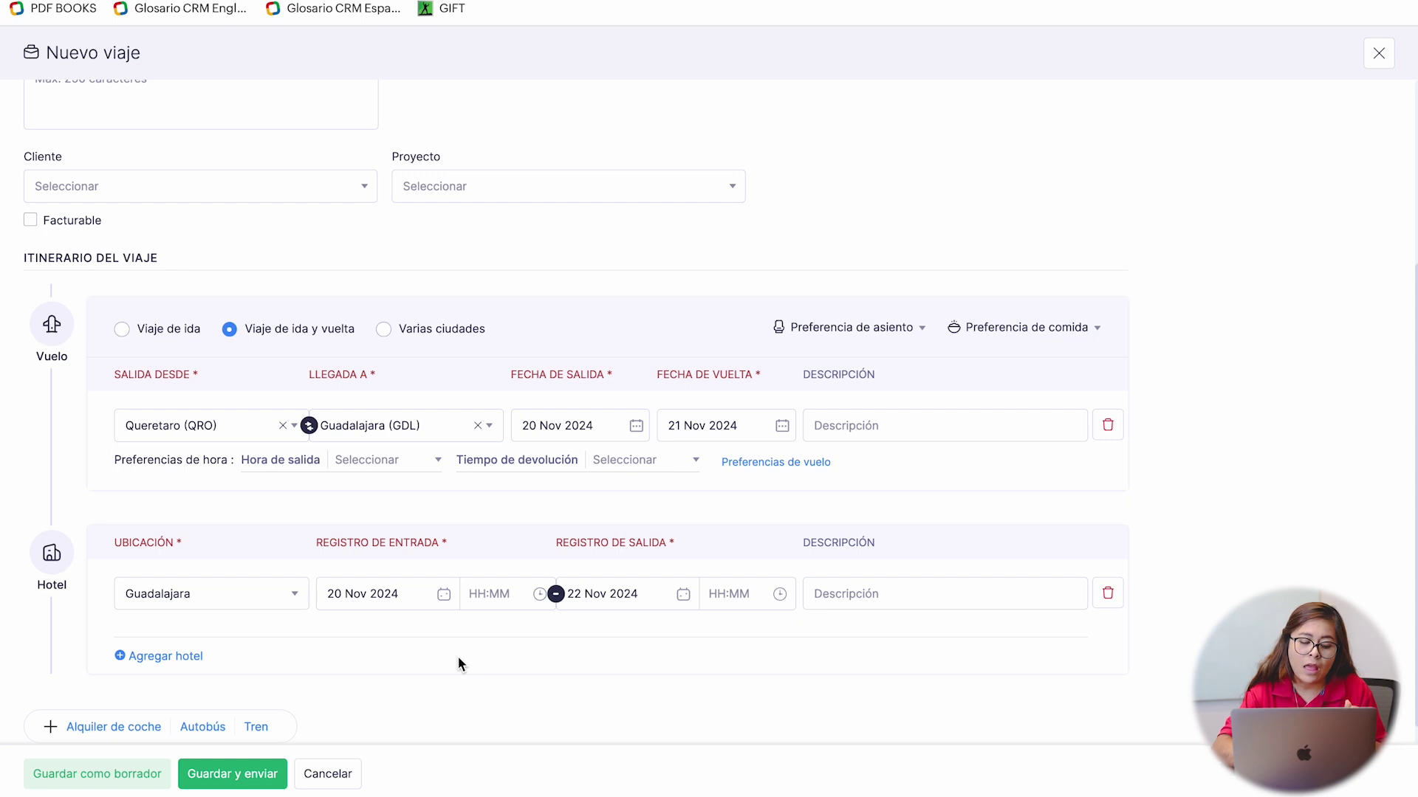
scroll(458, 665, down, 1)
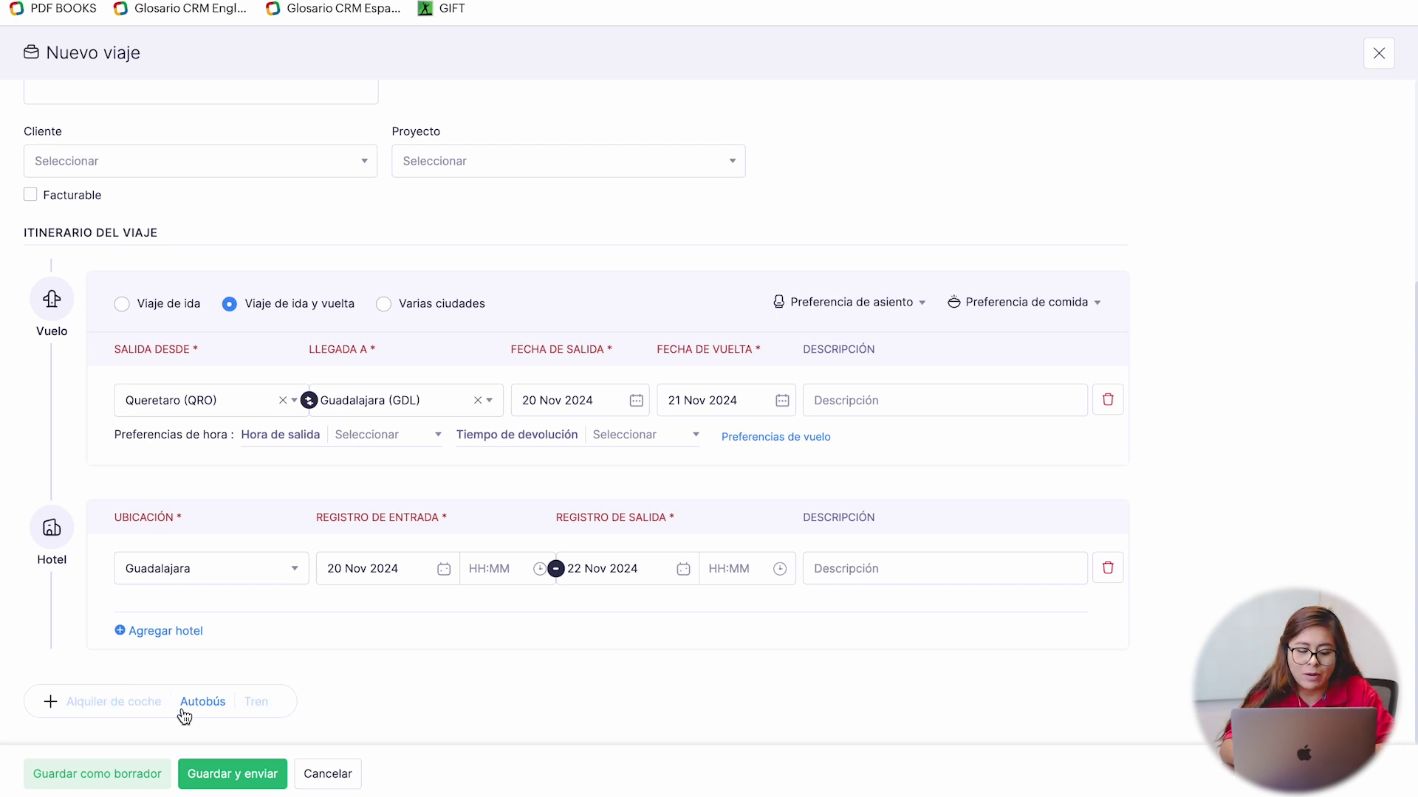
- Name the new trip "Expo Guadalajara Zoholics"
scroll(257, 674, up, 4)
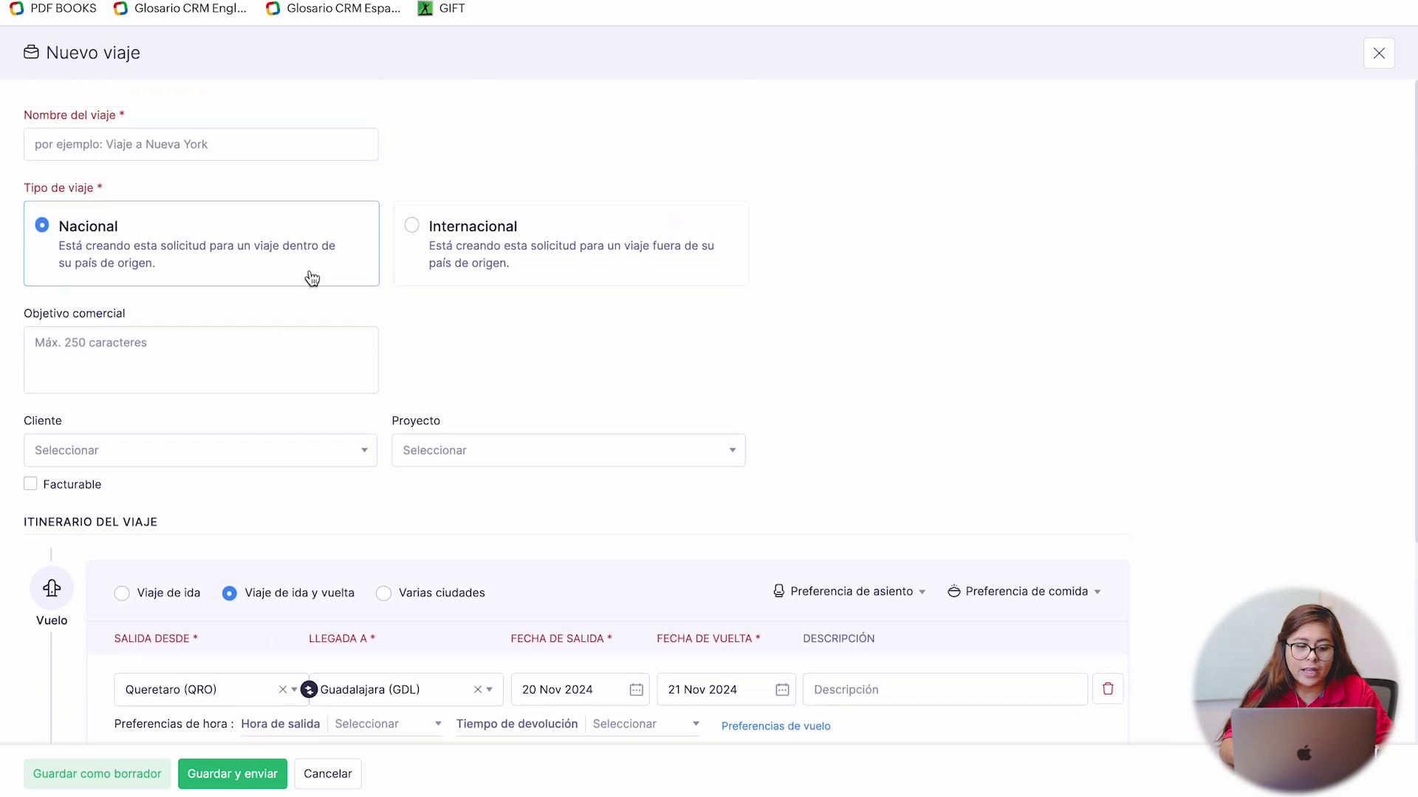
click(269, 151)
text(Expo )
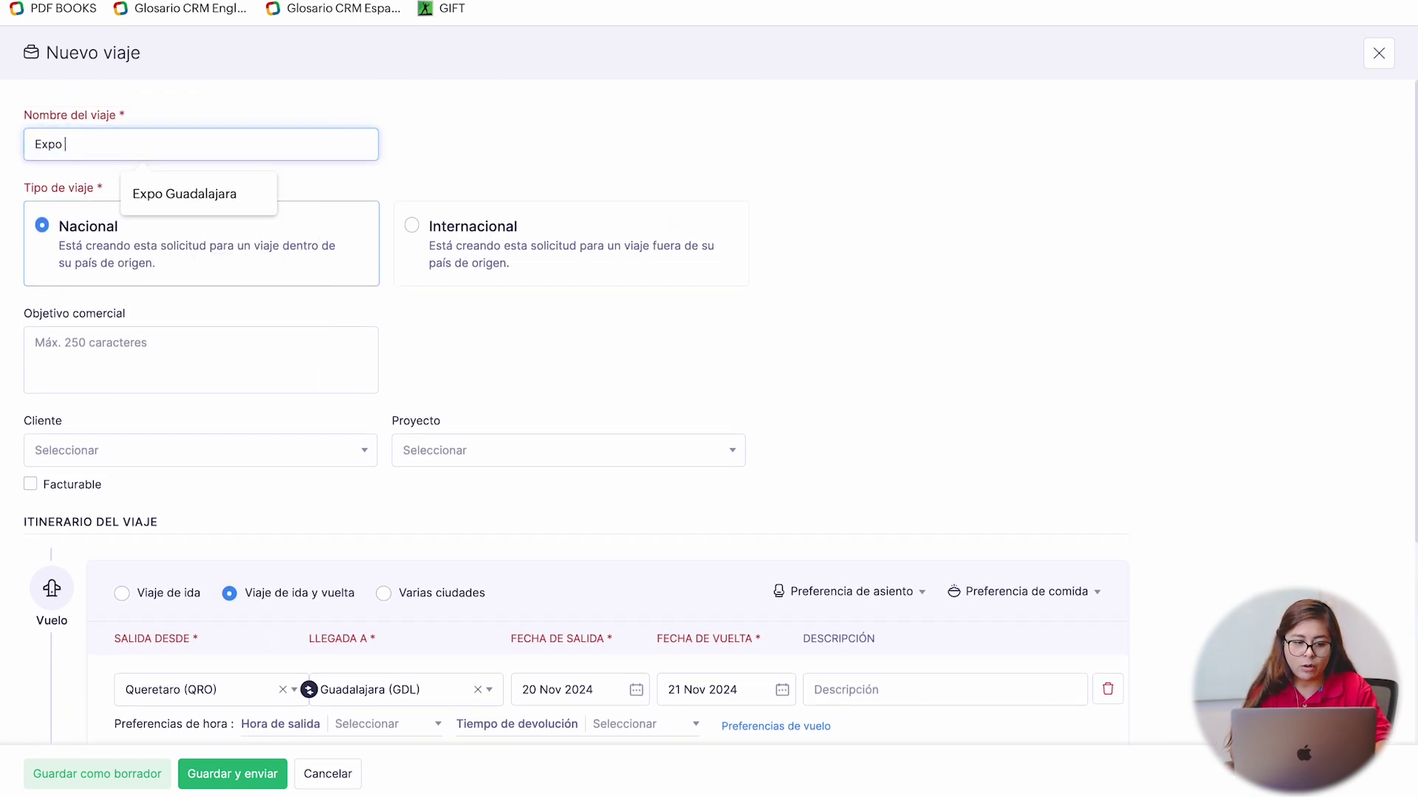
text(Guadala)
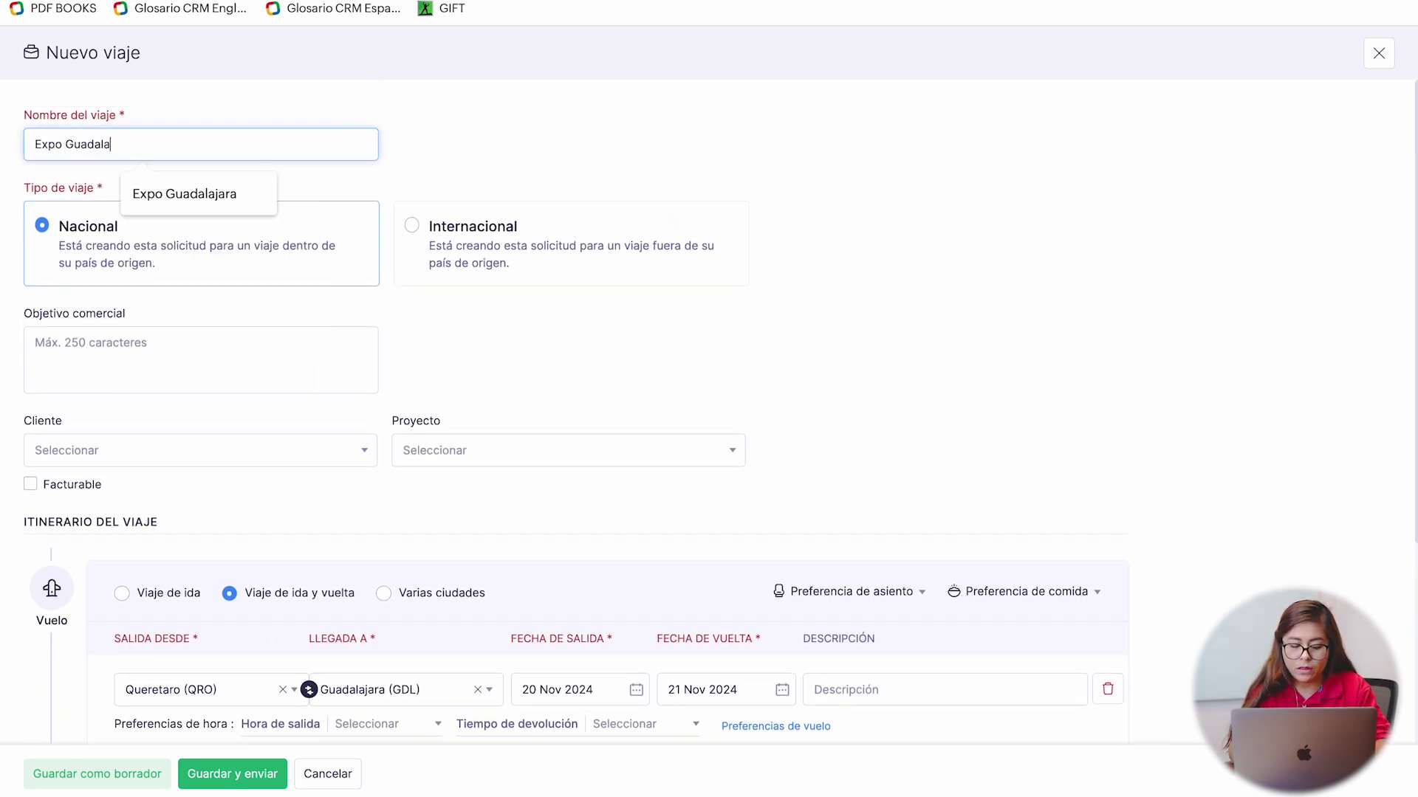
text(jara)
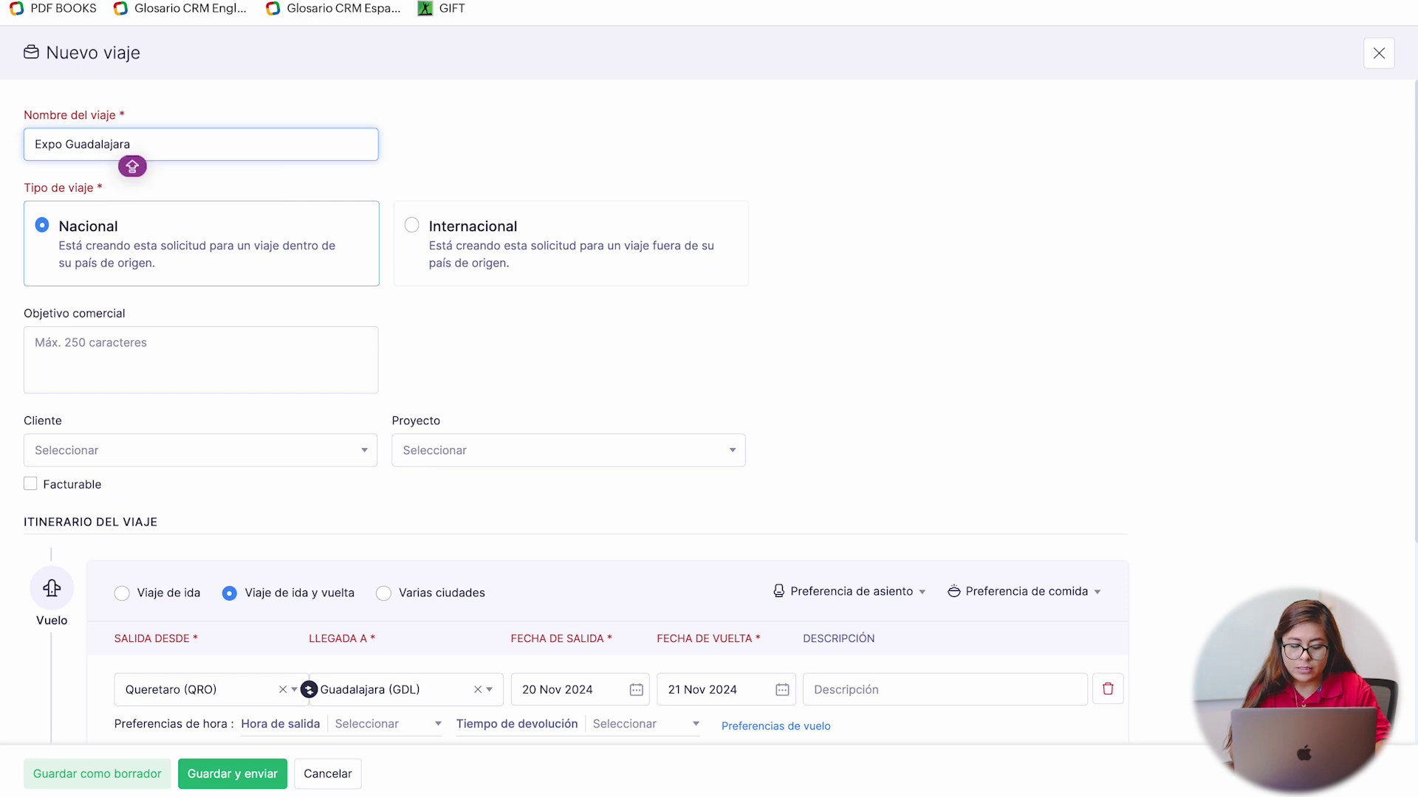
text( Zoholics)
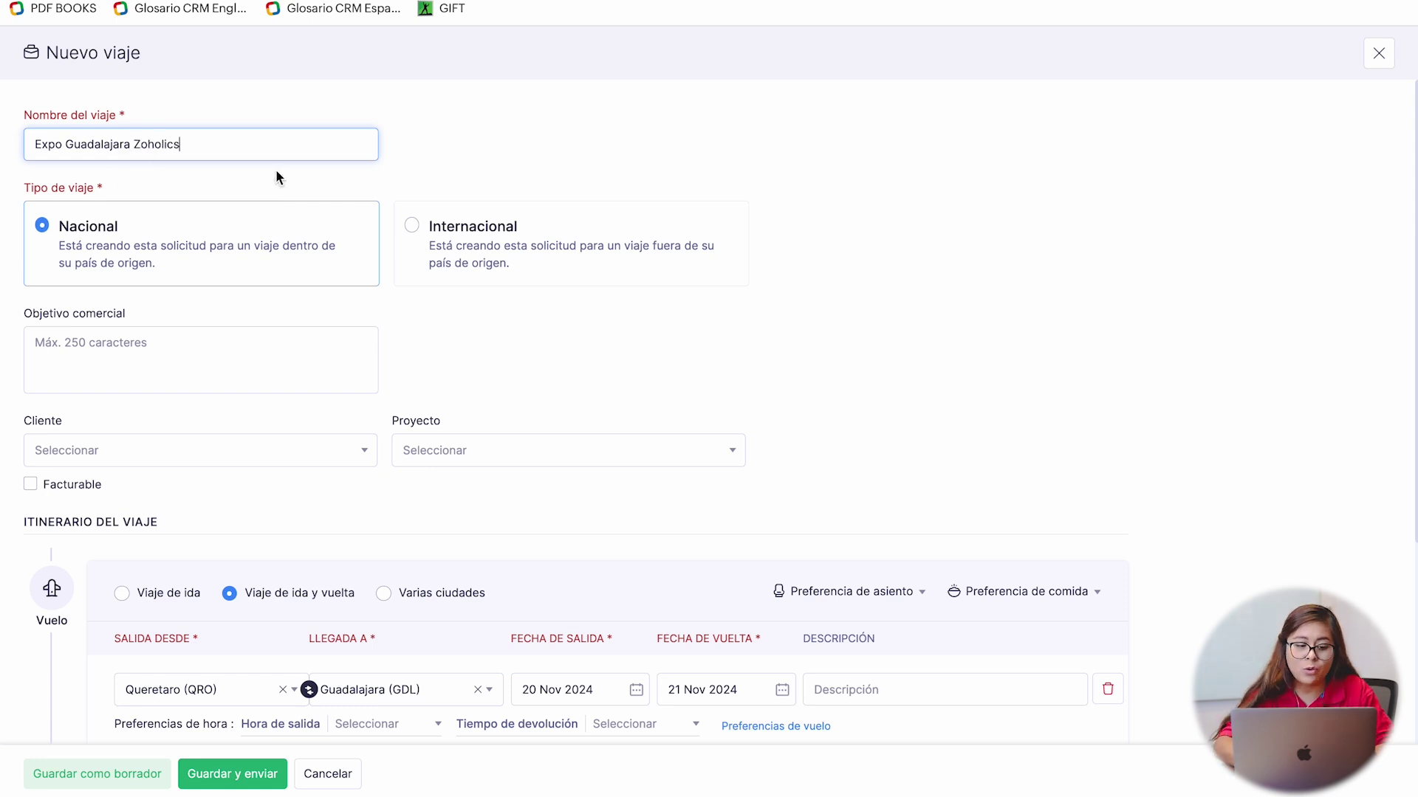
- Save the trip request and submit it to the preselected approver
scroll(378, 348, down, 1)
scroll(378, 347, down, 1)
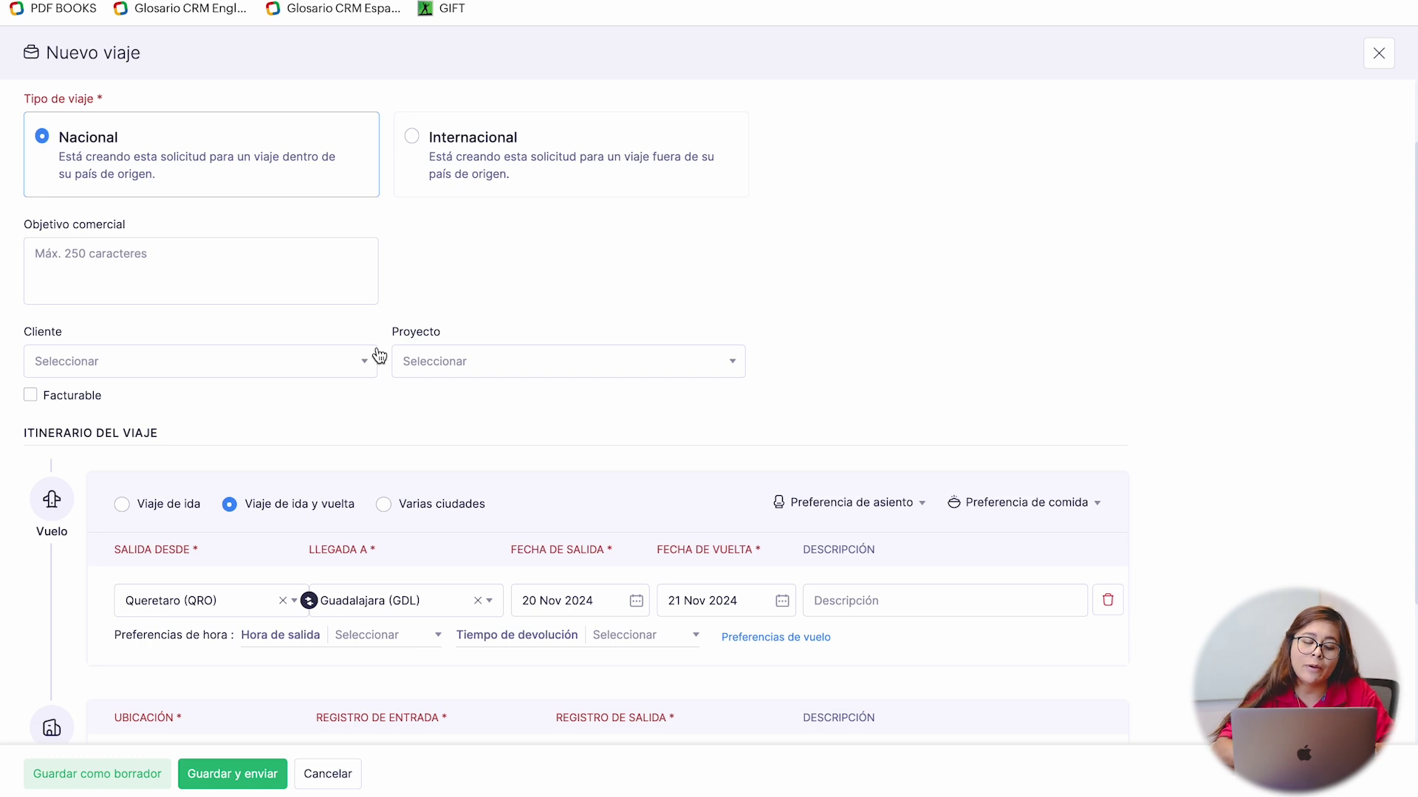
scroll(361, 432, down, 3)
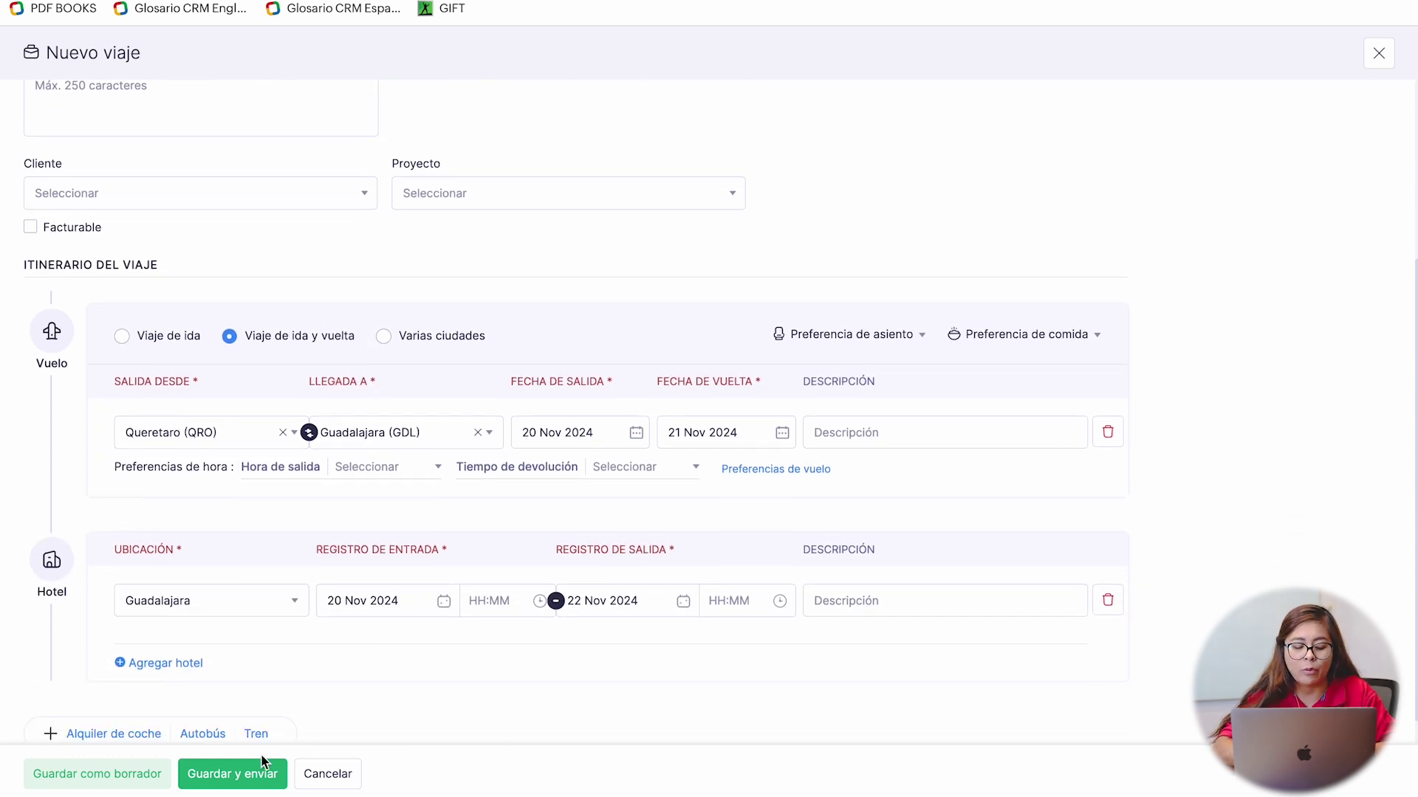
click(237, 776)
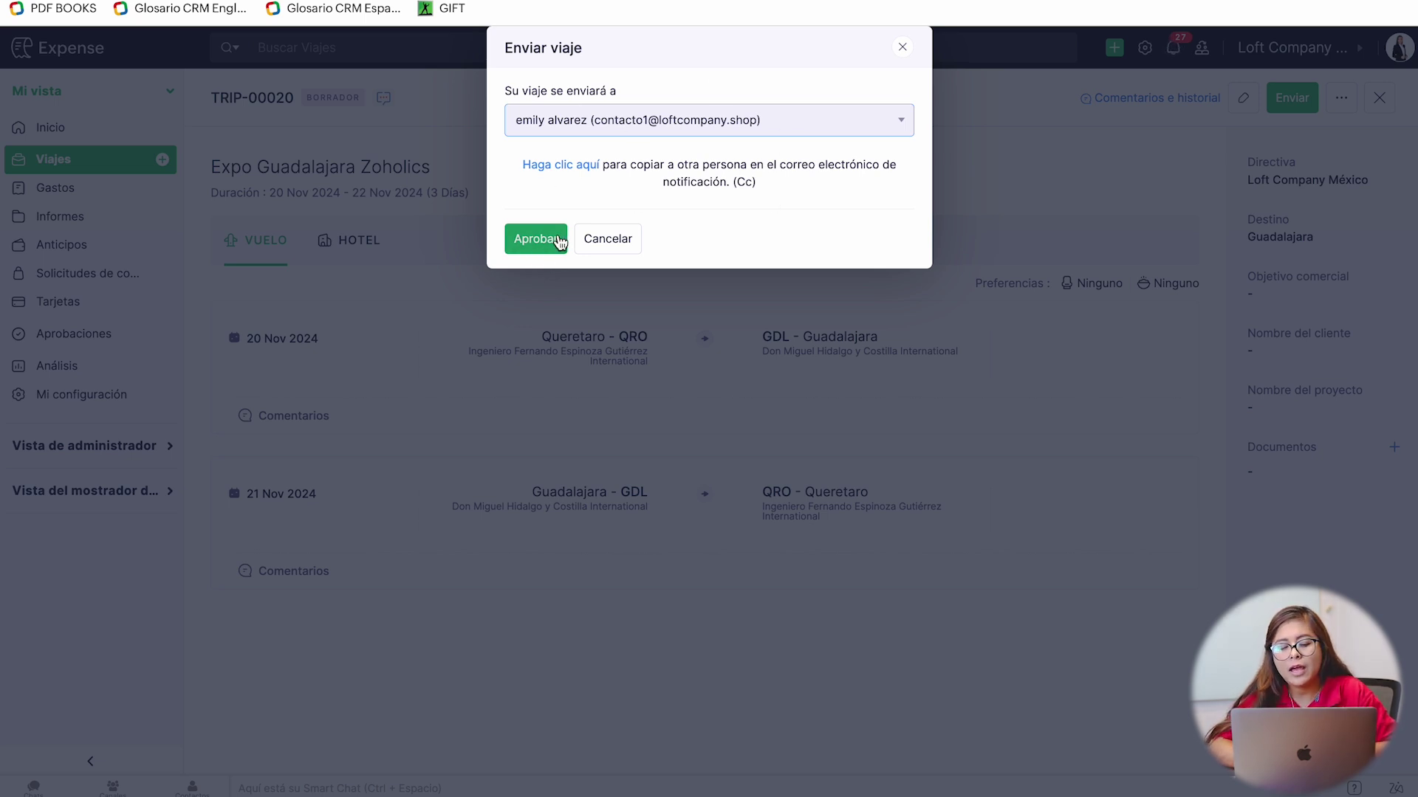
click(538, 241)
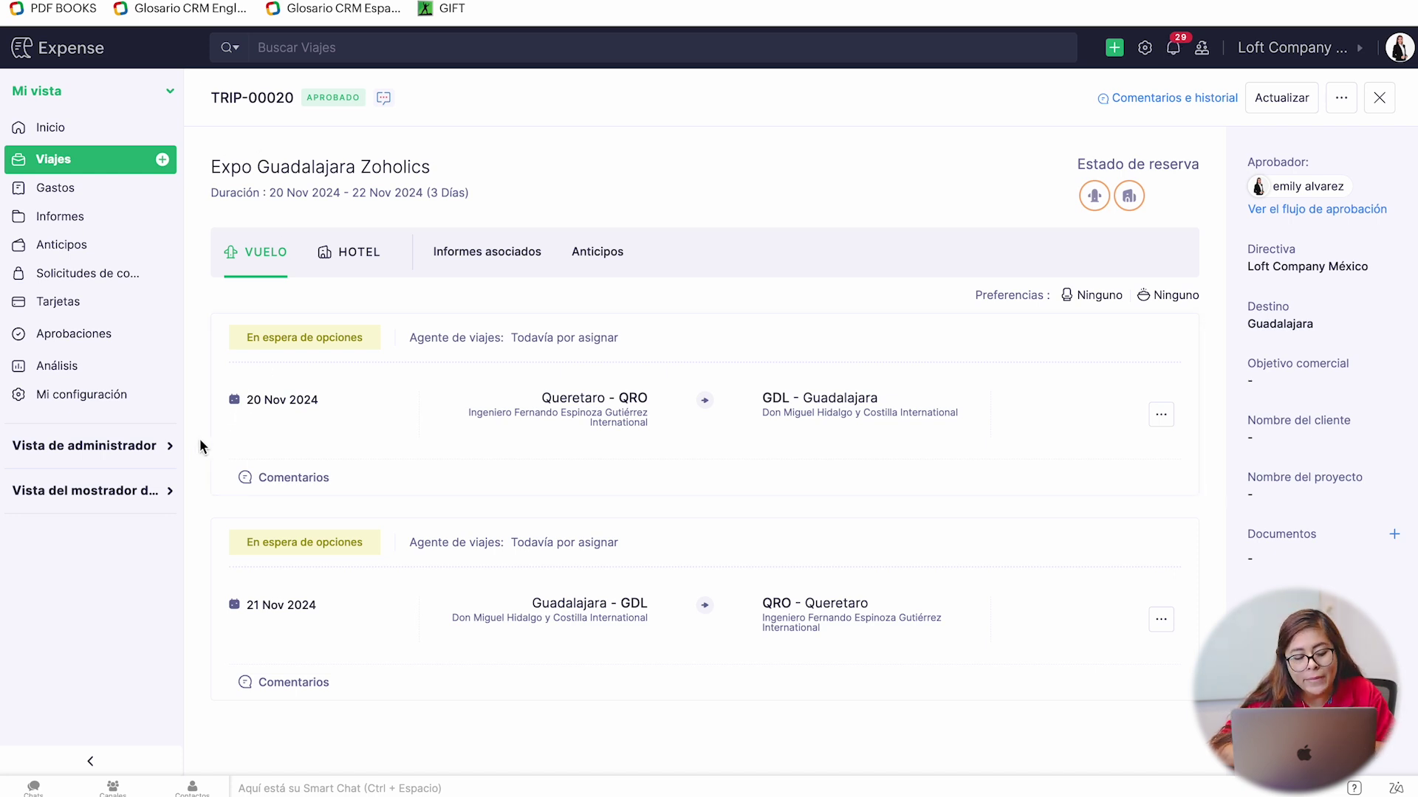
- Open the Expo Guadalajara trip of 18 to 22 Nov 2024 from the administrator view's trip list
click(153, 447)
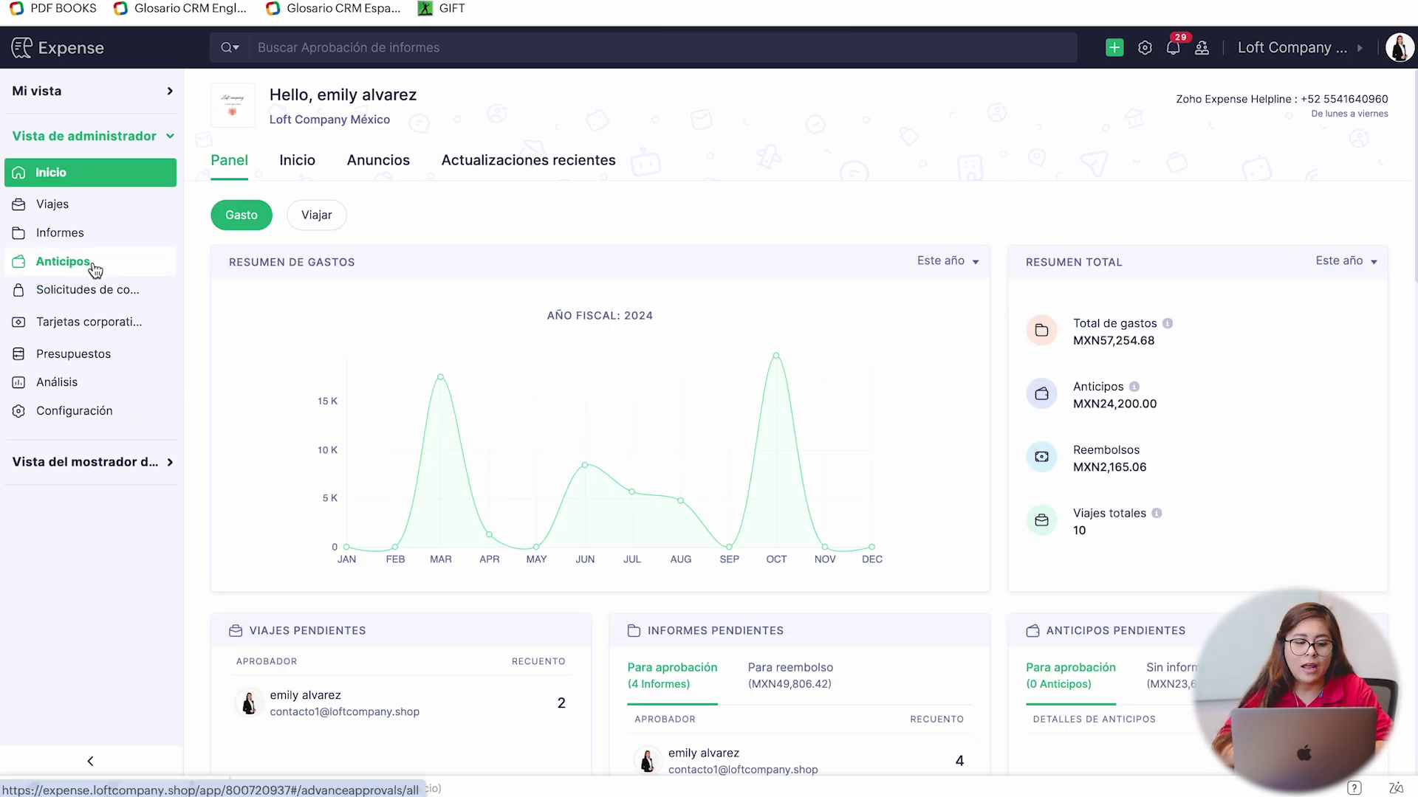
click(82, 213)
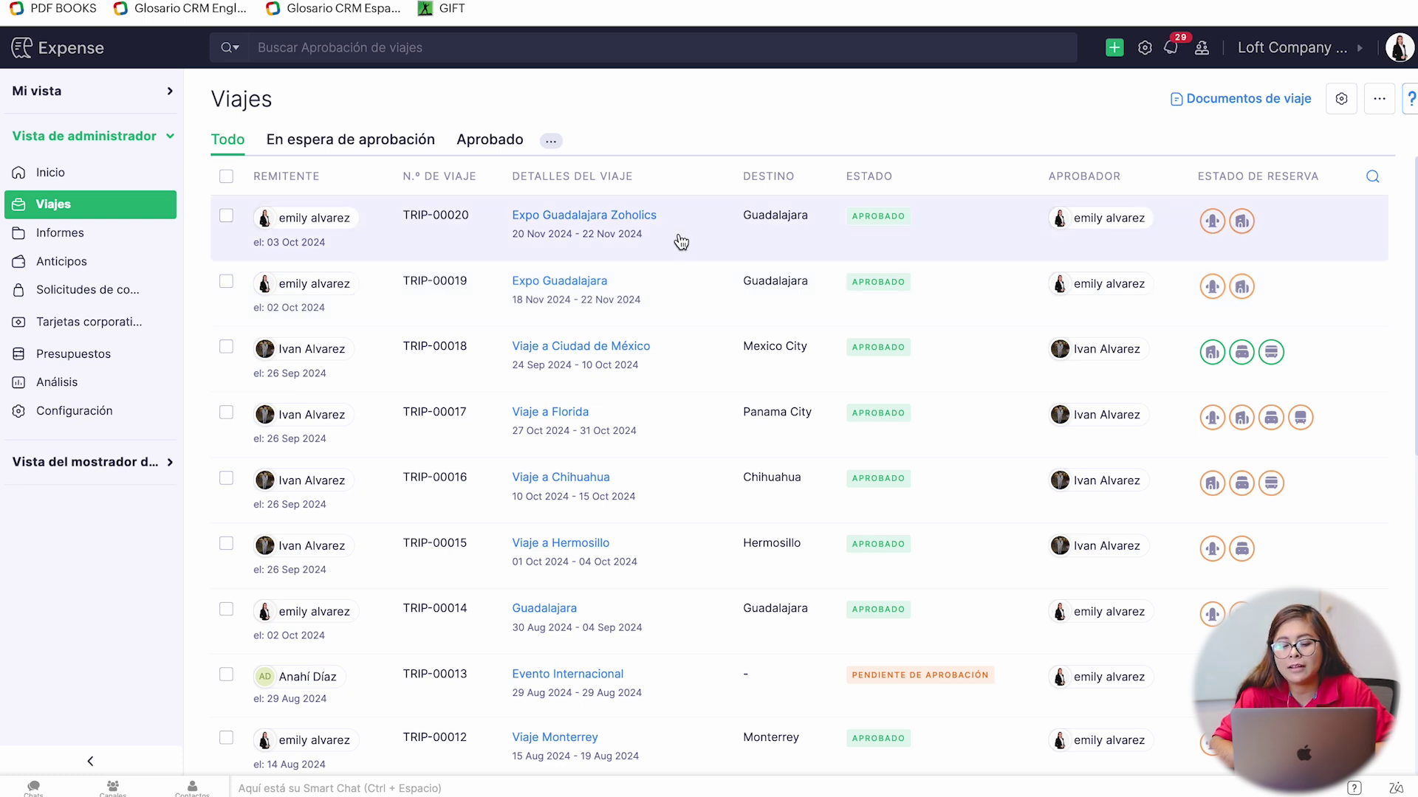
click(688, 278)
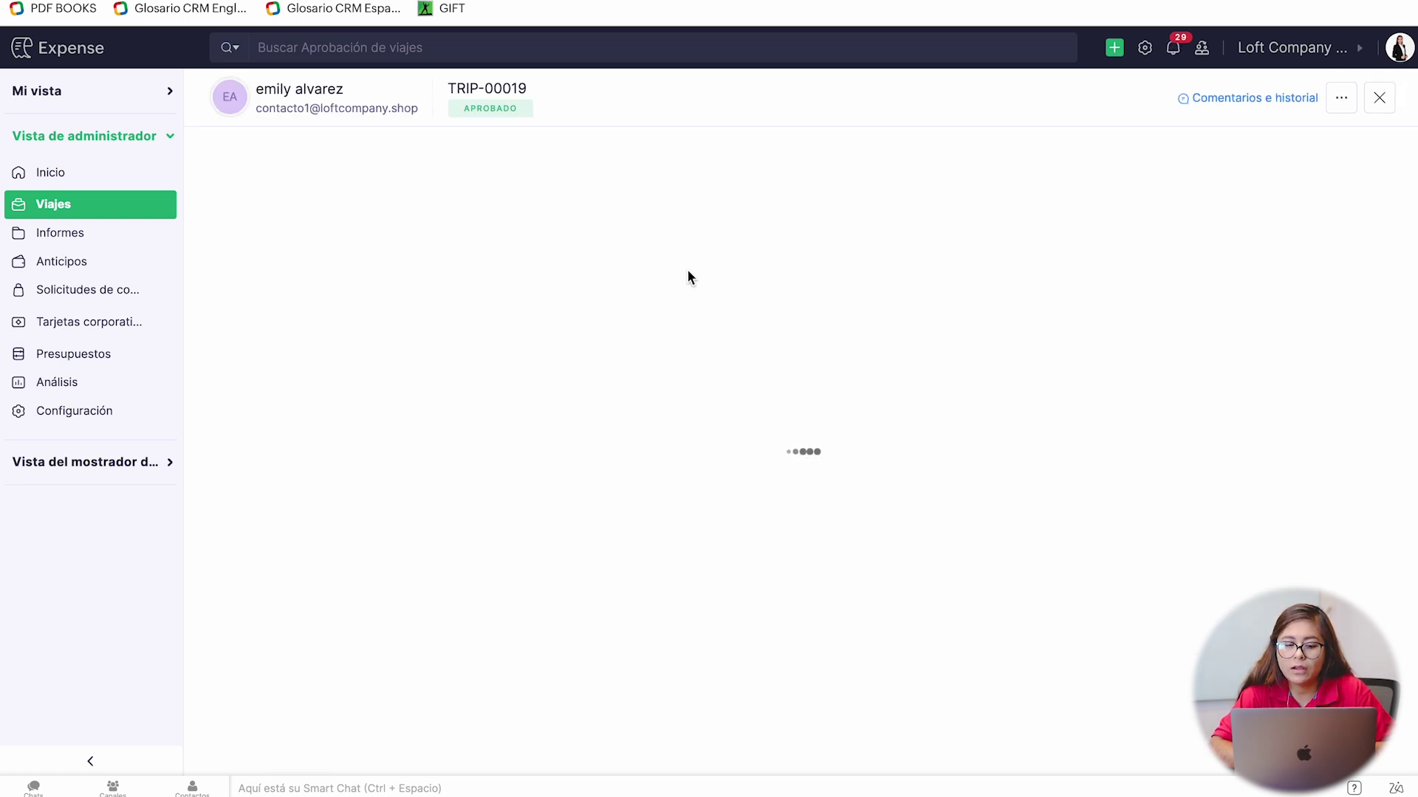
scroll(644, 493, down, 1)
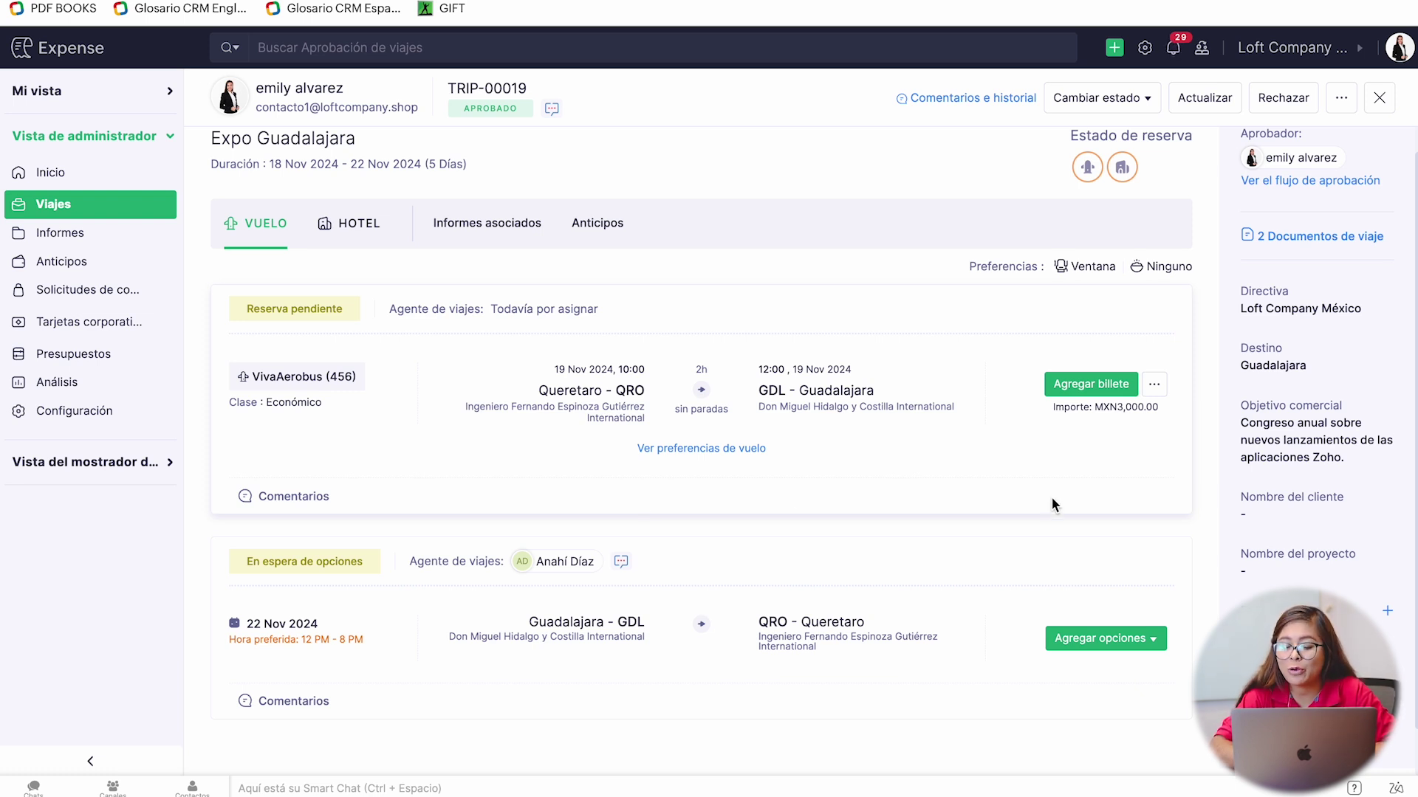
- Start adding options for the Guadalajara–Queretaro return flight, with Aeromexico - AM and flight number 8689 as option 1
click(1148, 639)
click(1132, 672)
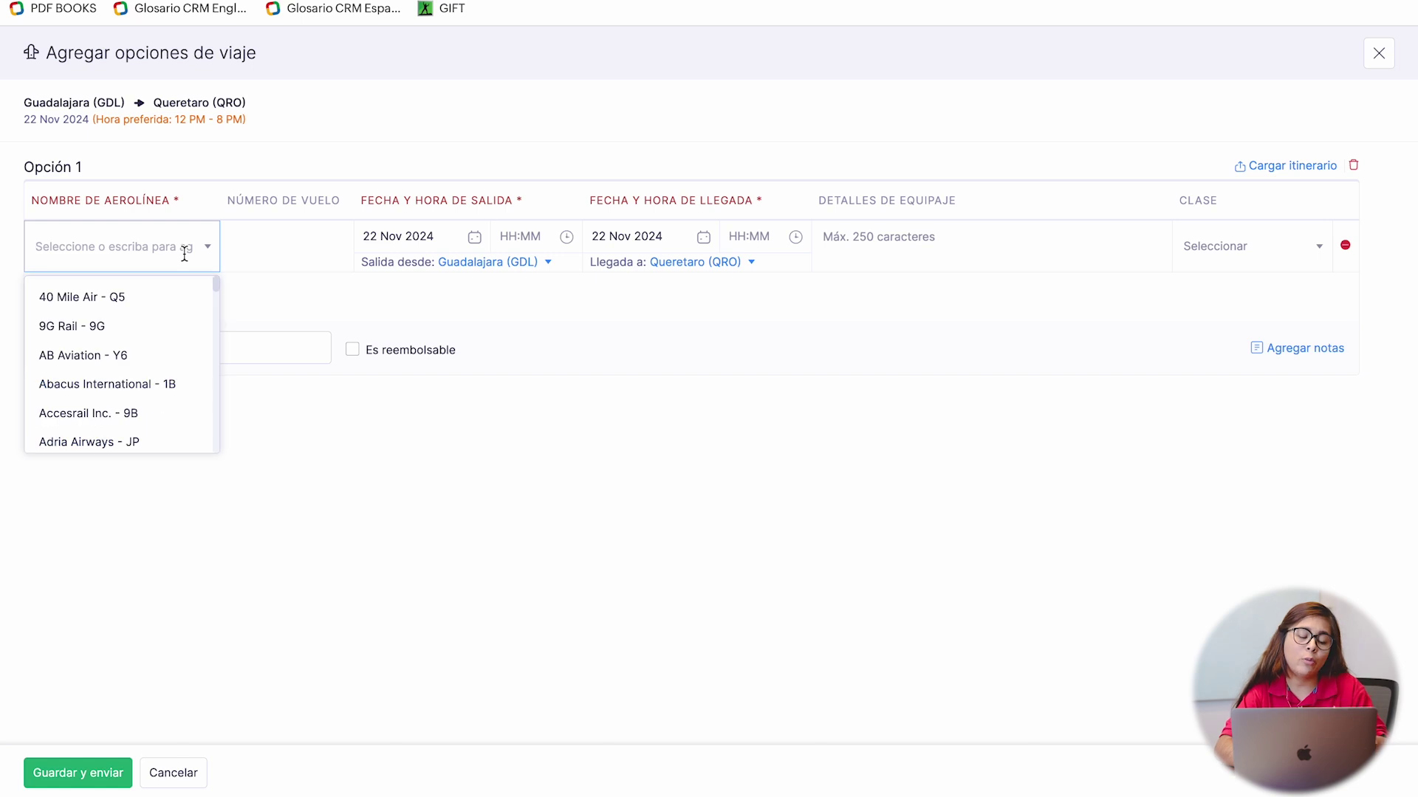
text(aerome)
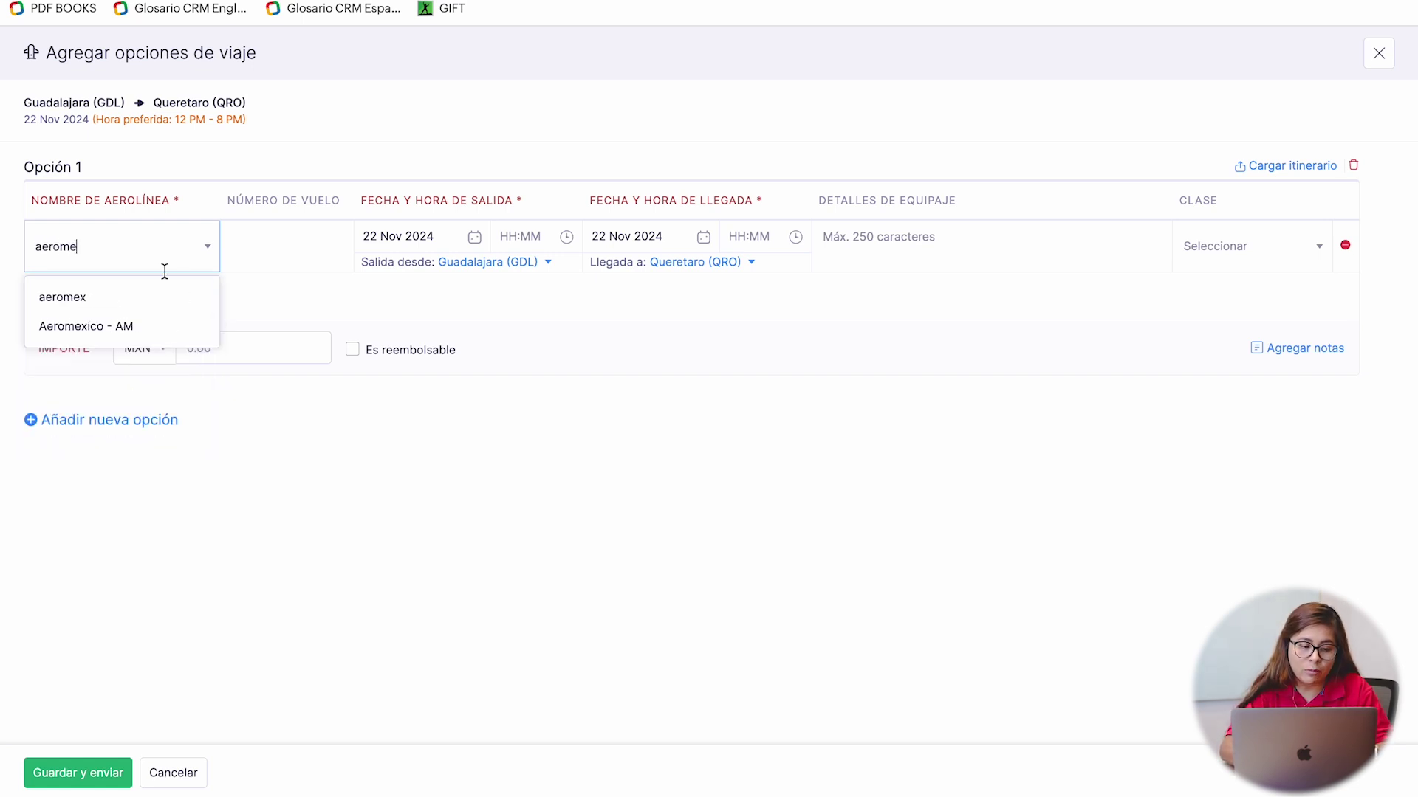
click(124, 325)
click(294, 237)
text(8689)
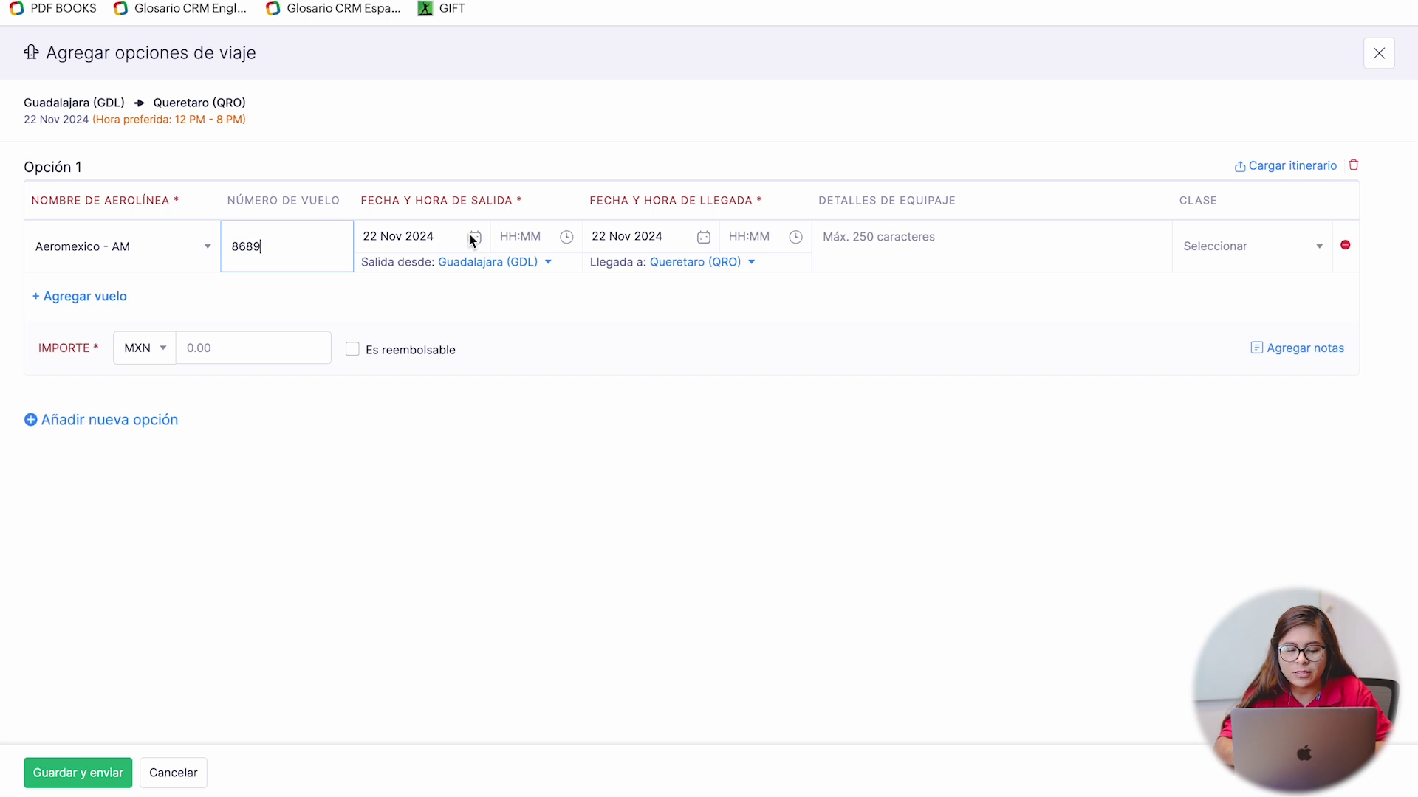
- Complete option 1 with departure at 09:00, arrival at 11:30, class Económico and an amount of MXN 4000
click(522, 237)
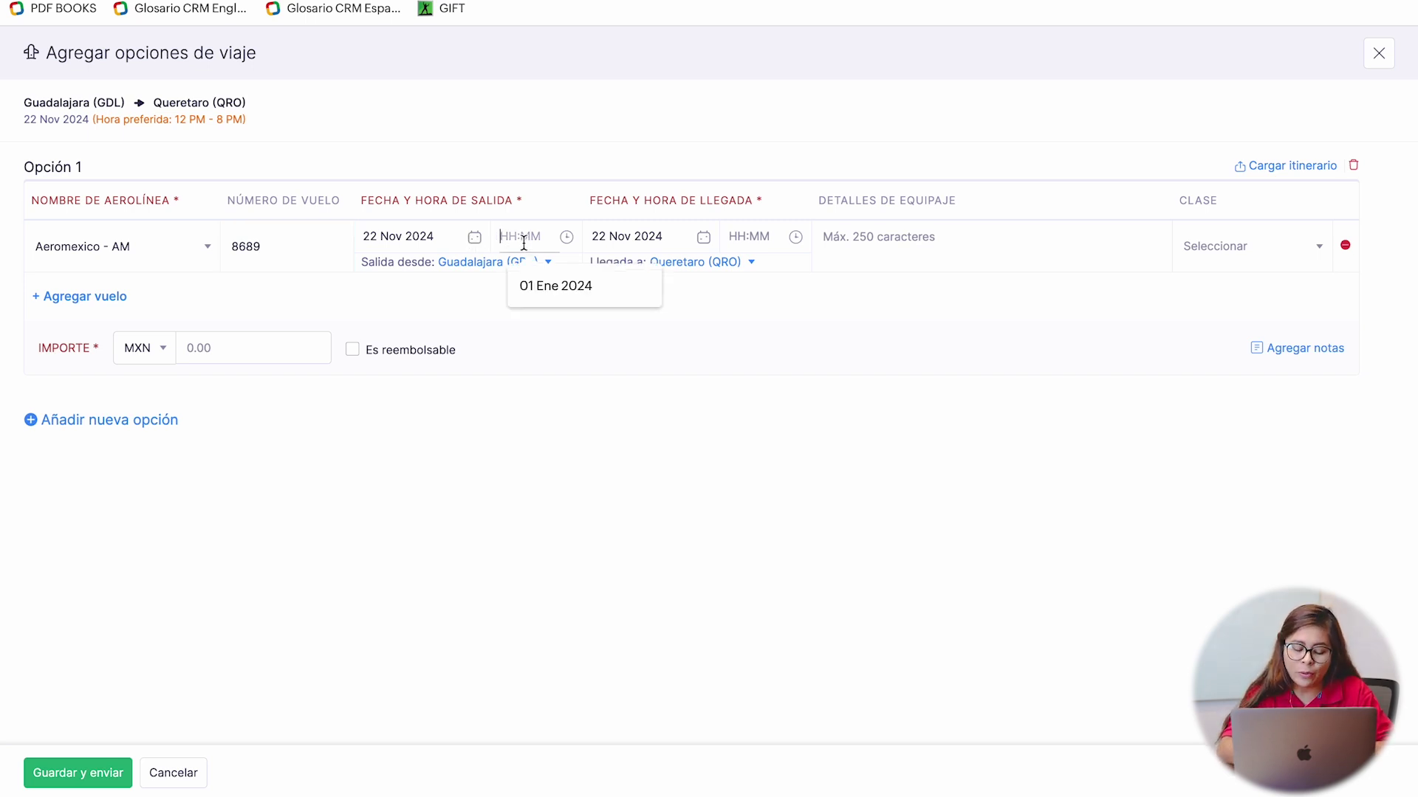
text(9:00)
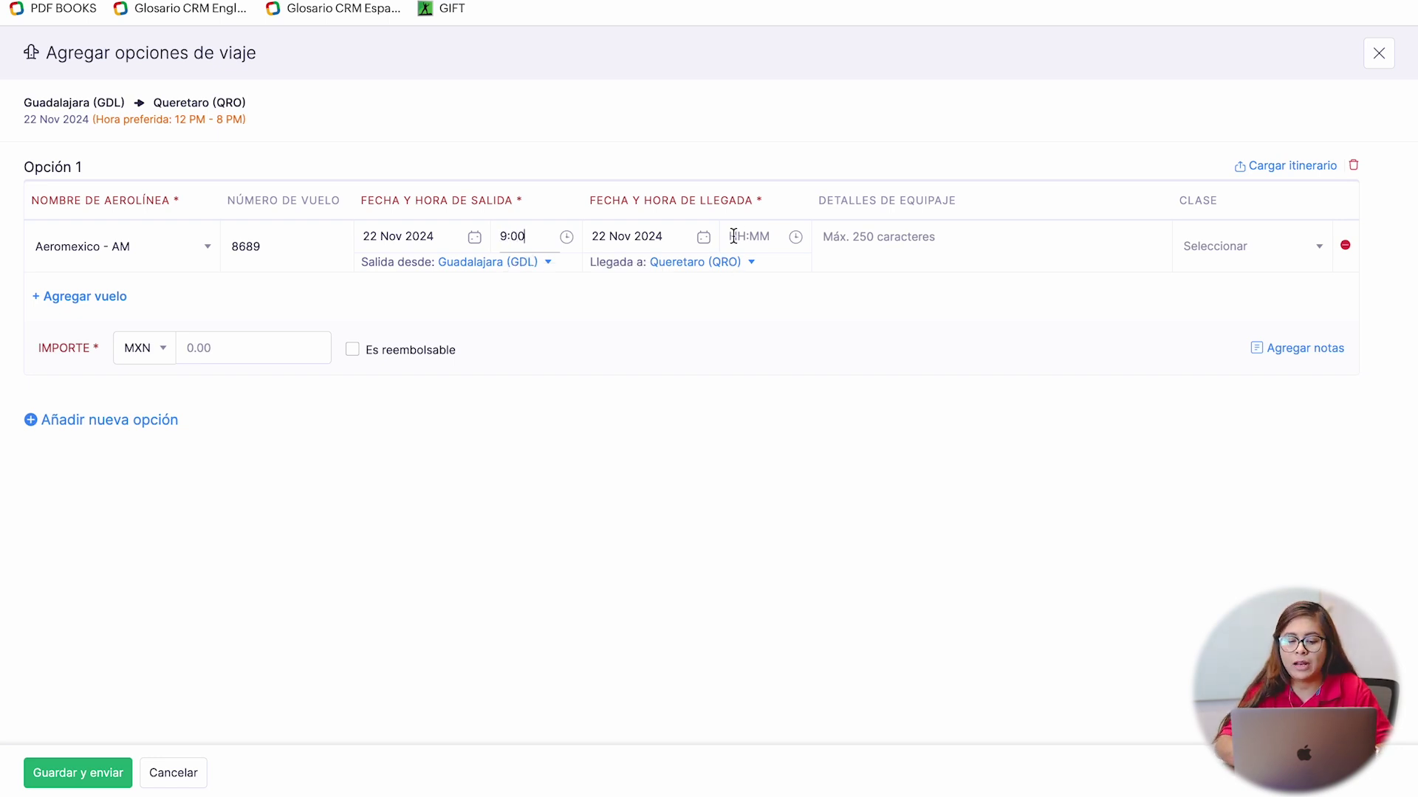
click(762, 238)
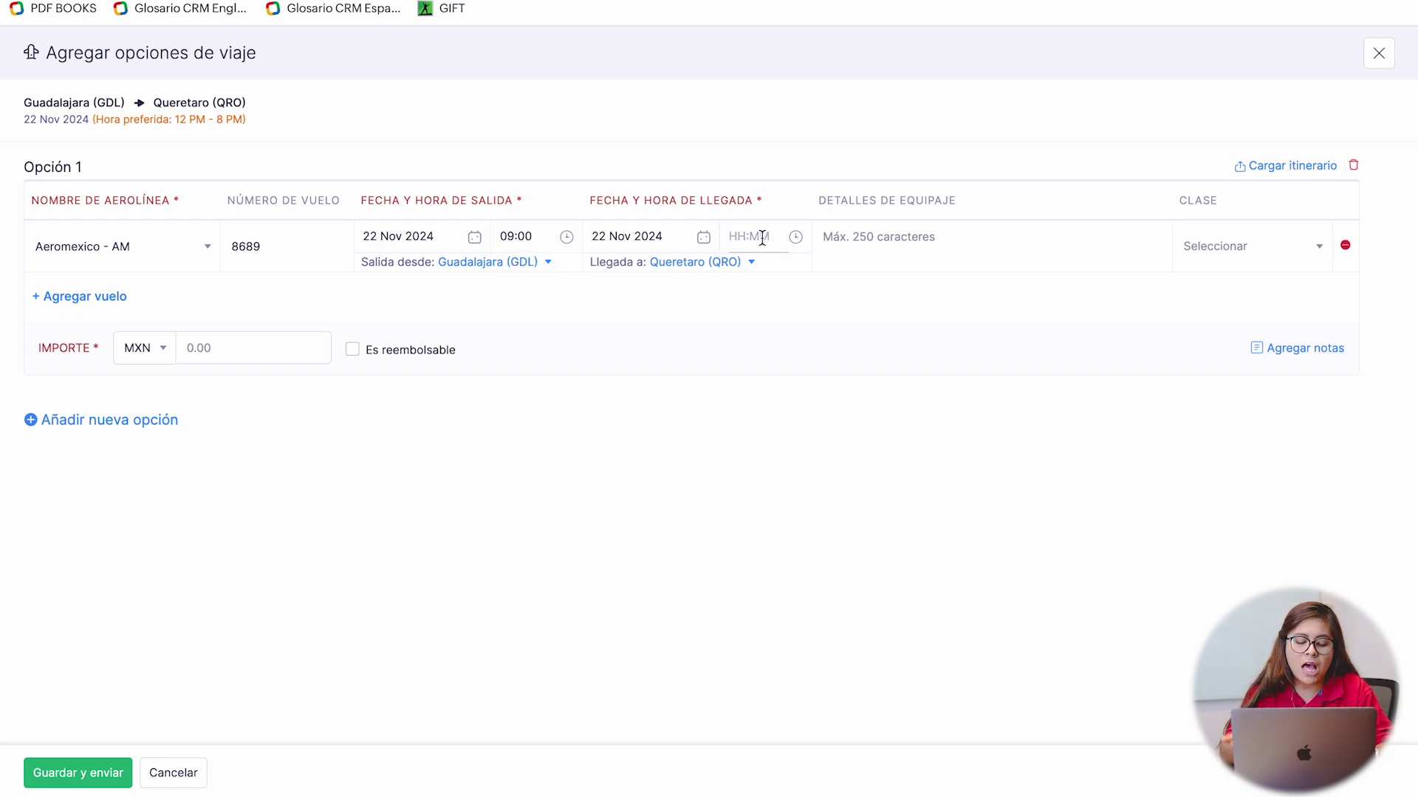
text(11:30)
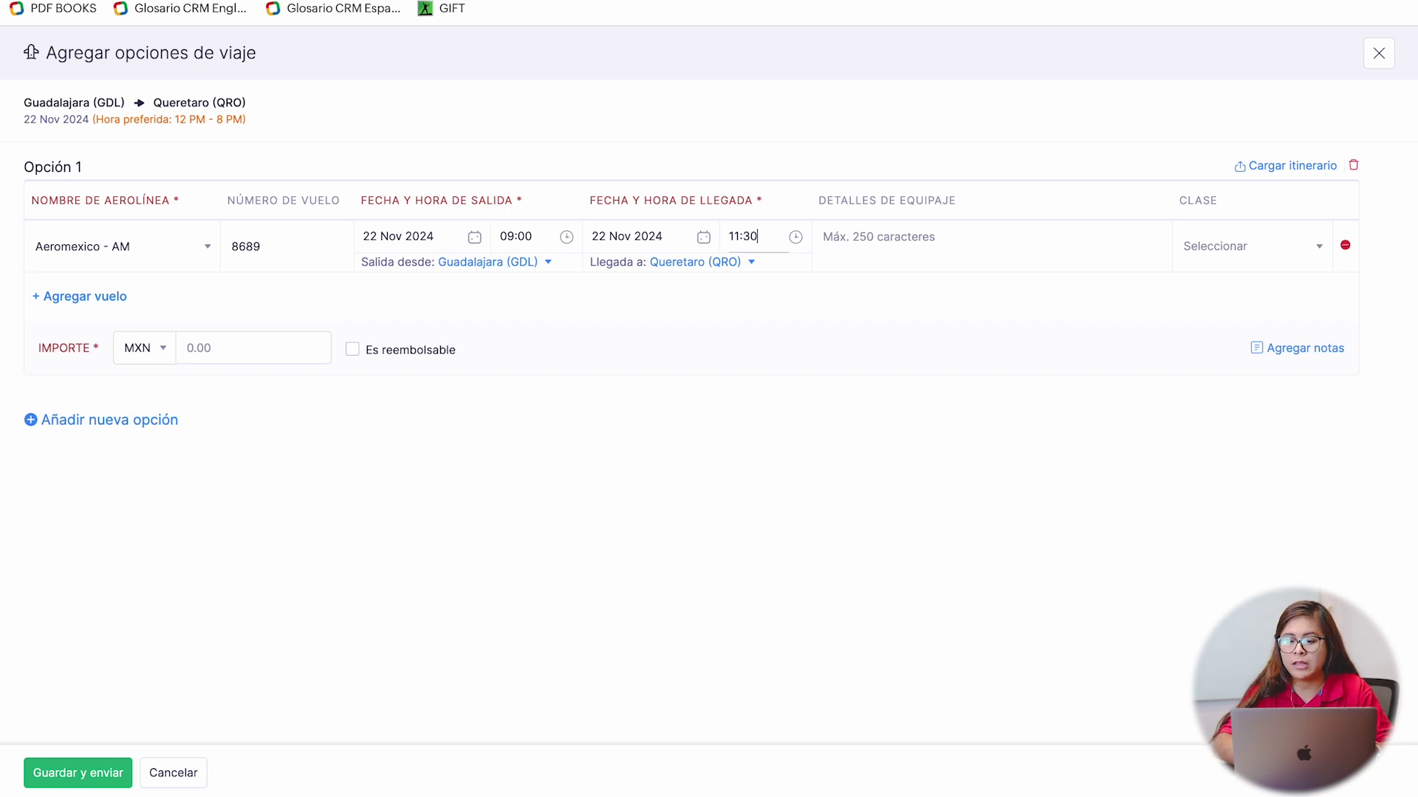
click(1241, 258)
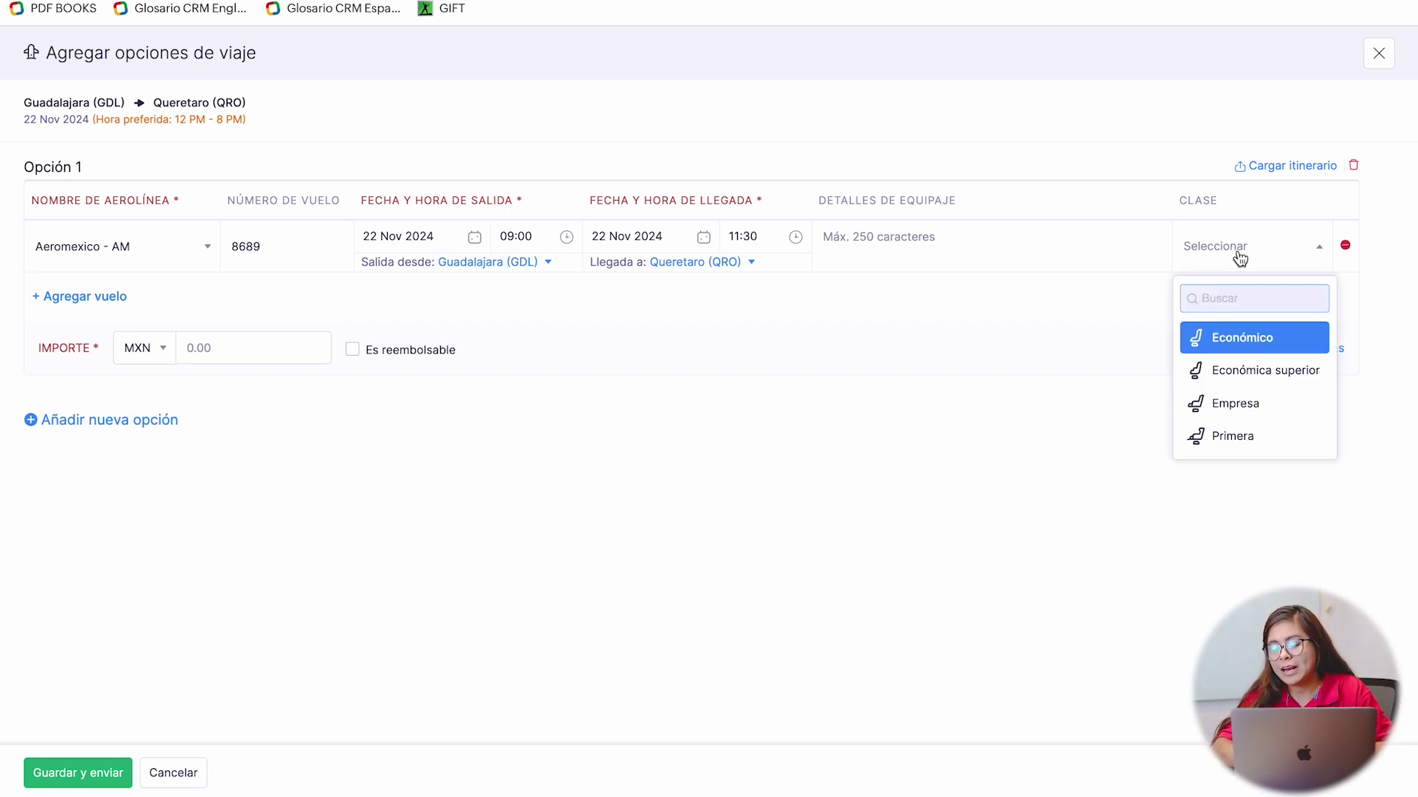
click(1271, 346)
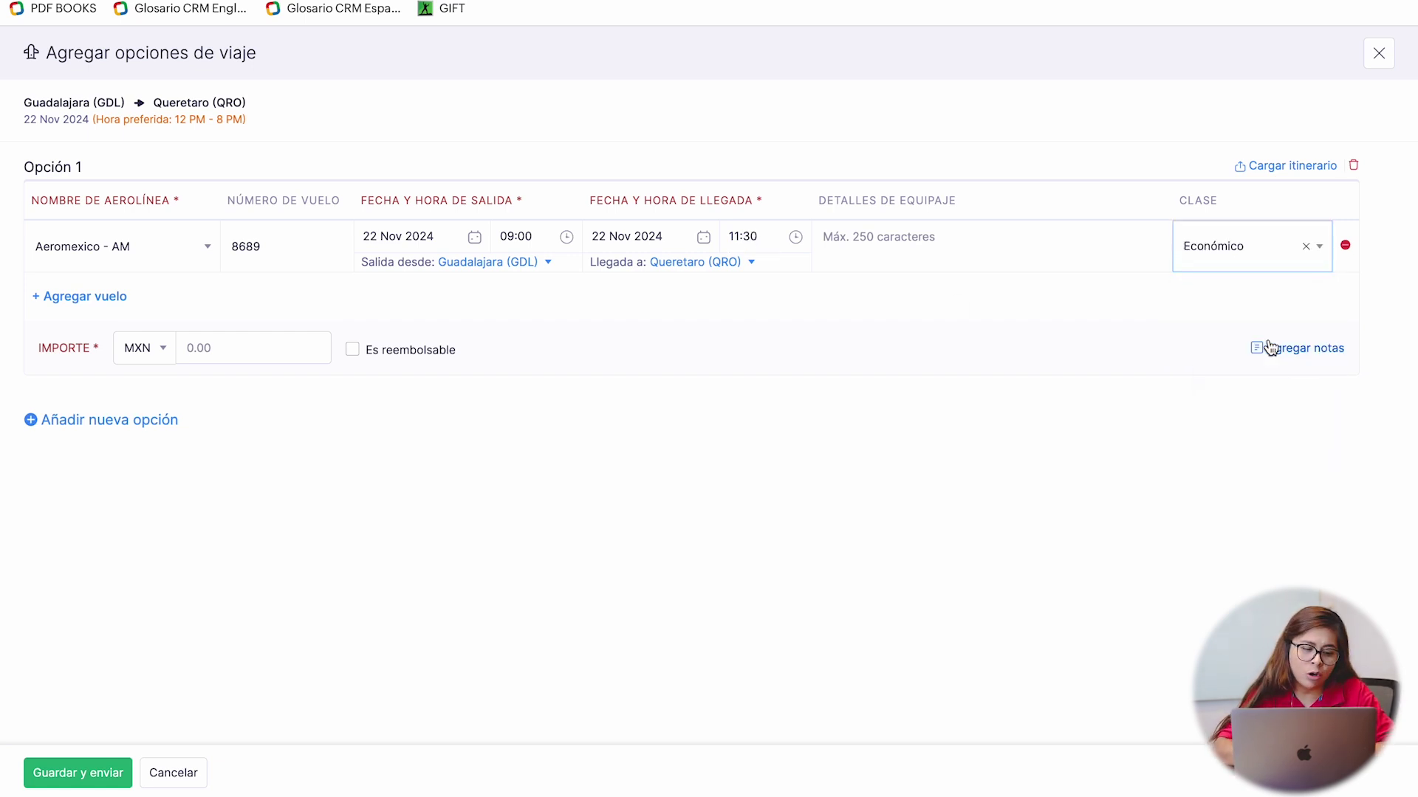
click(256, 346)
text(4000)
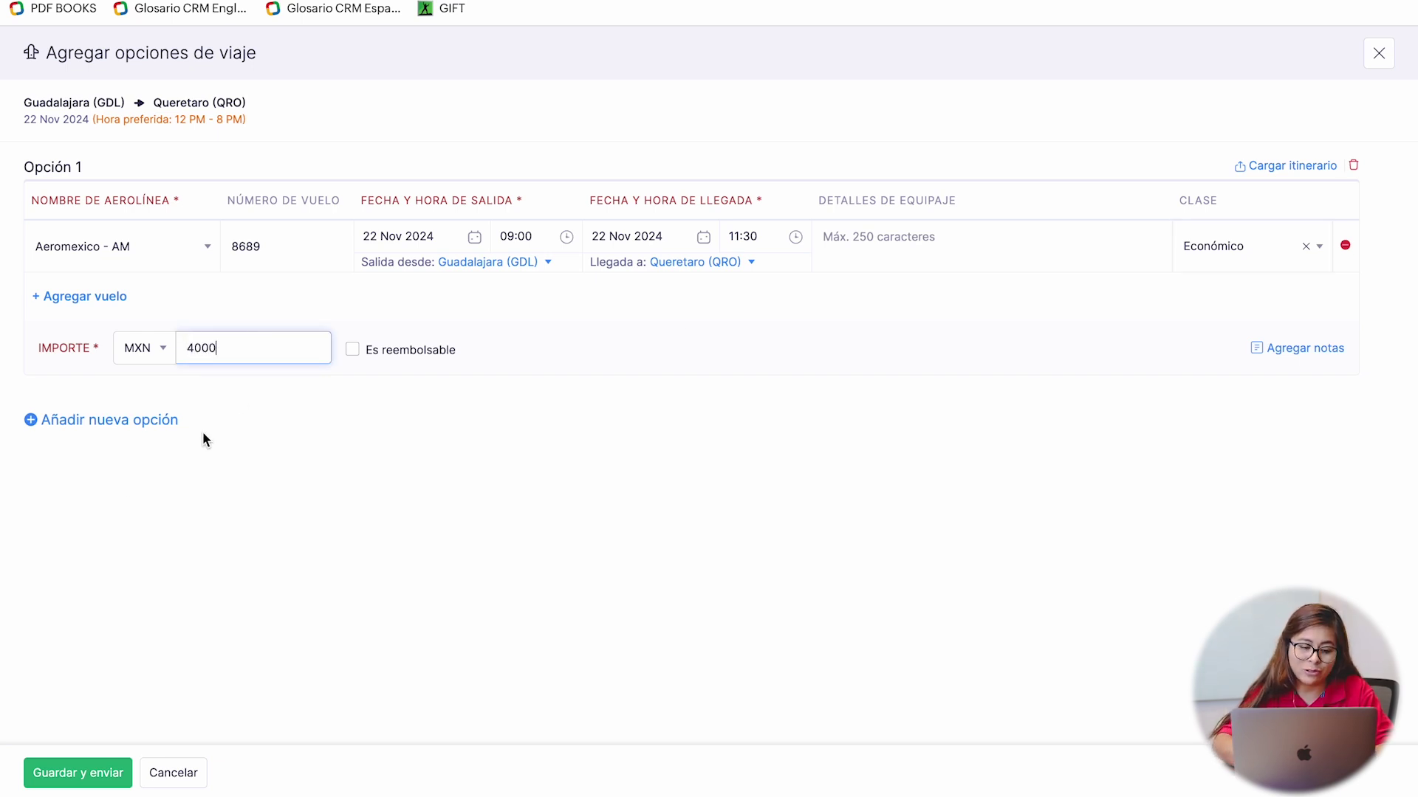
- Add a second return flight option with VivaAerobus - VB and flight number 7678
click(164, 418)
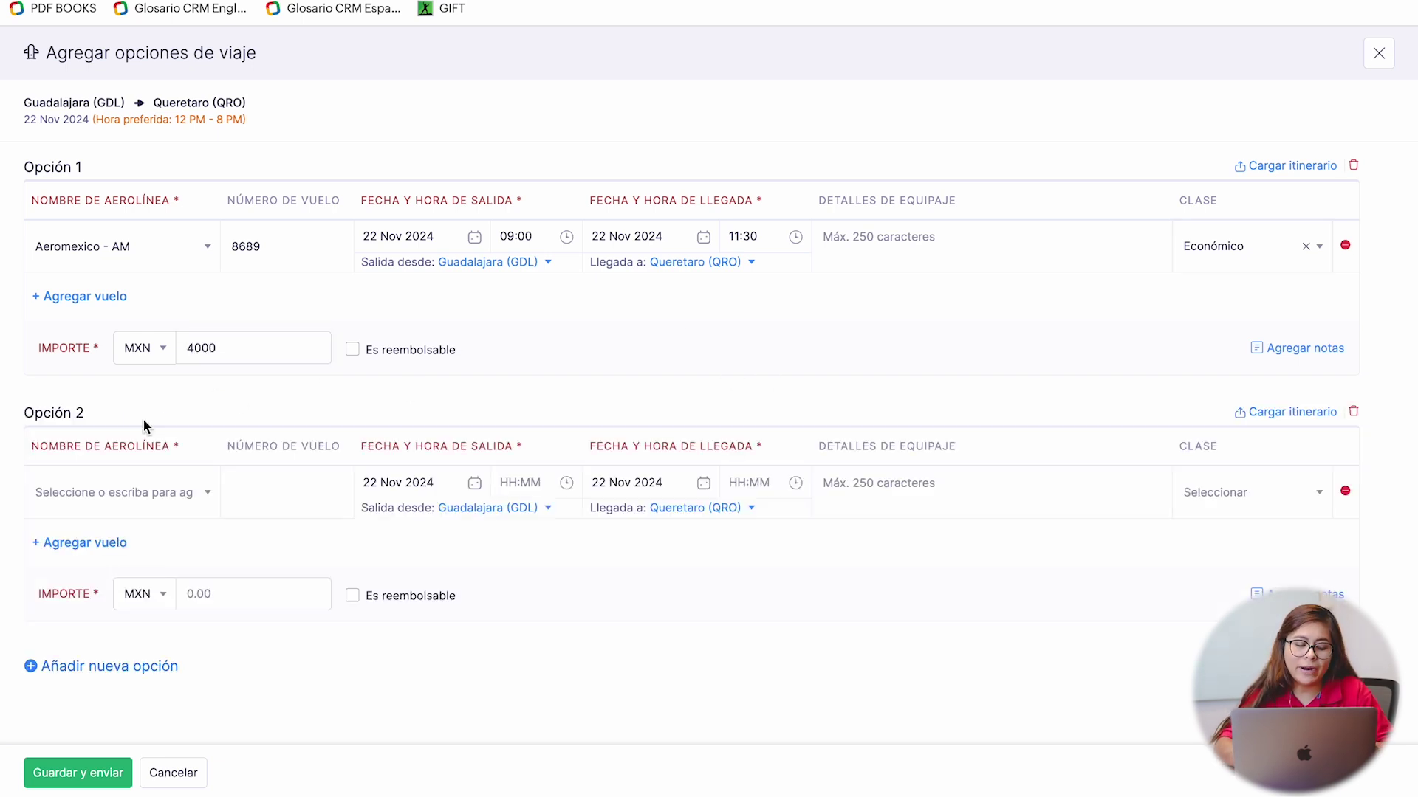
click(120, 496)
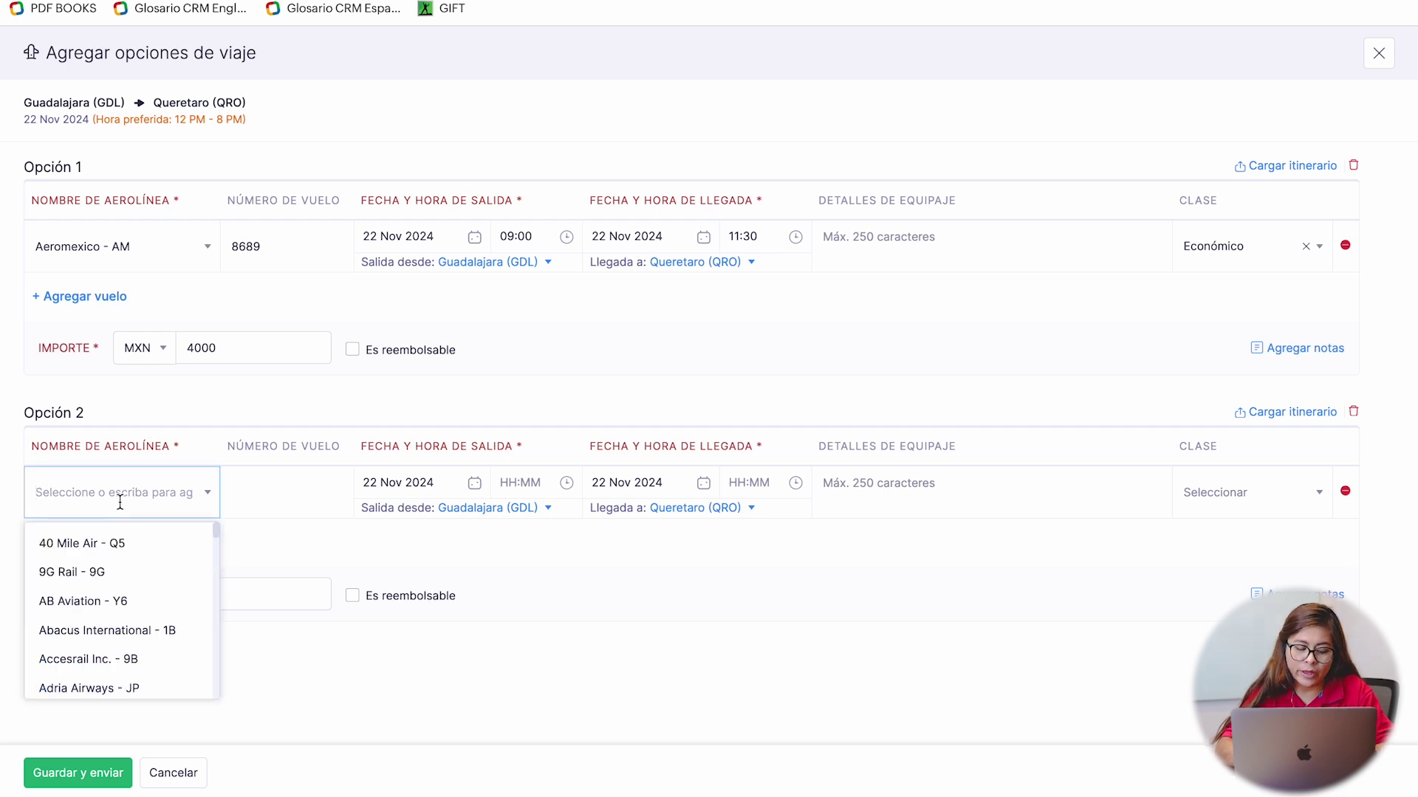
text(via)
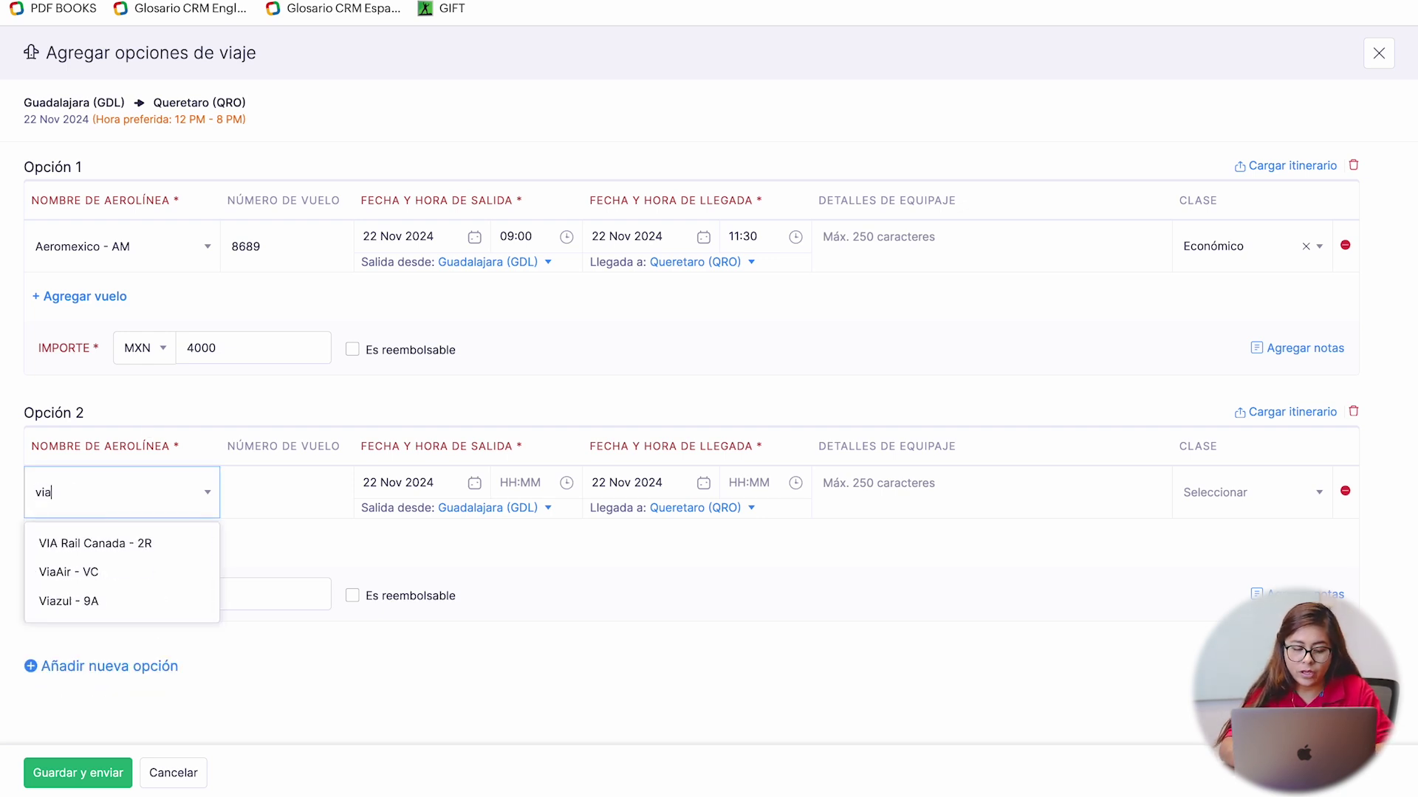
key(BackSpace)
text(va)
click(102, 600)
click(293, 503)
text(7678)
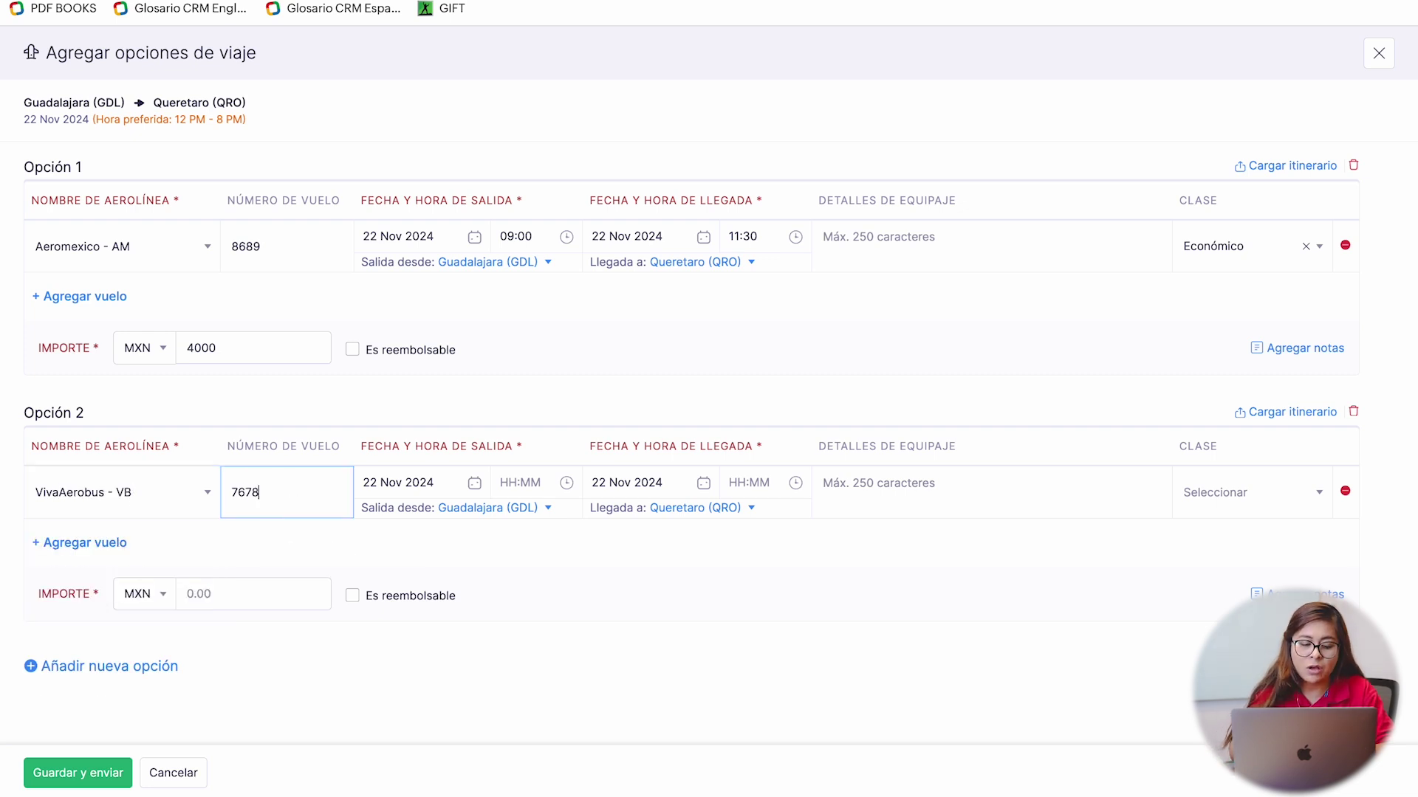
- Set option 2's departure time to 10:00, its arrival time to 12:30 and its amount to MXN 3000
click(533, 490)
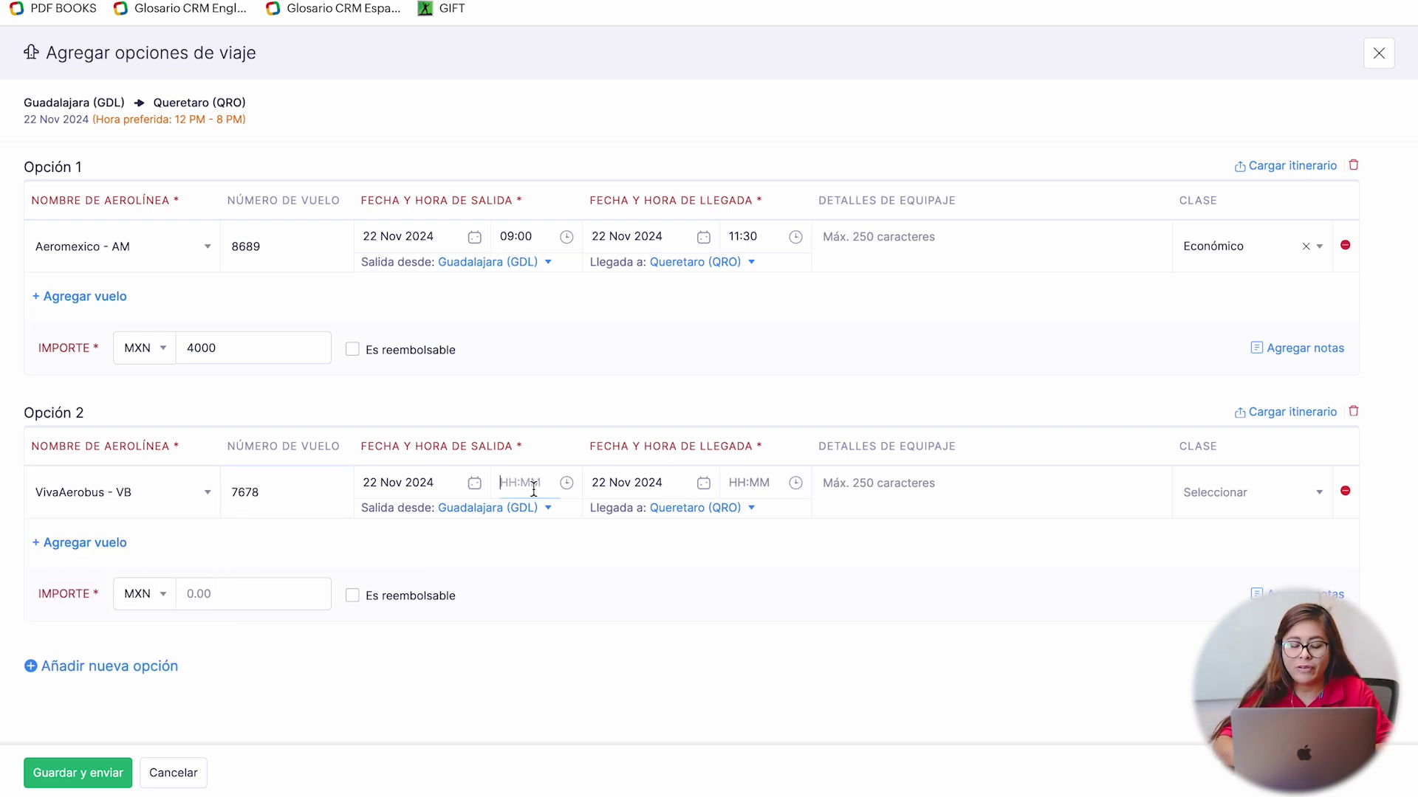
text(1000)
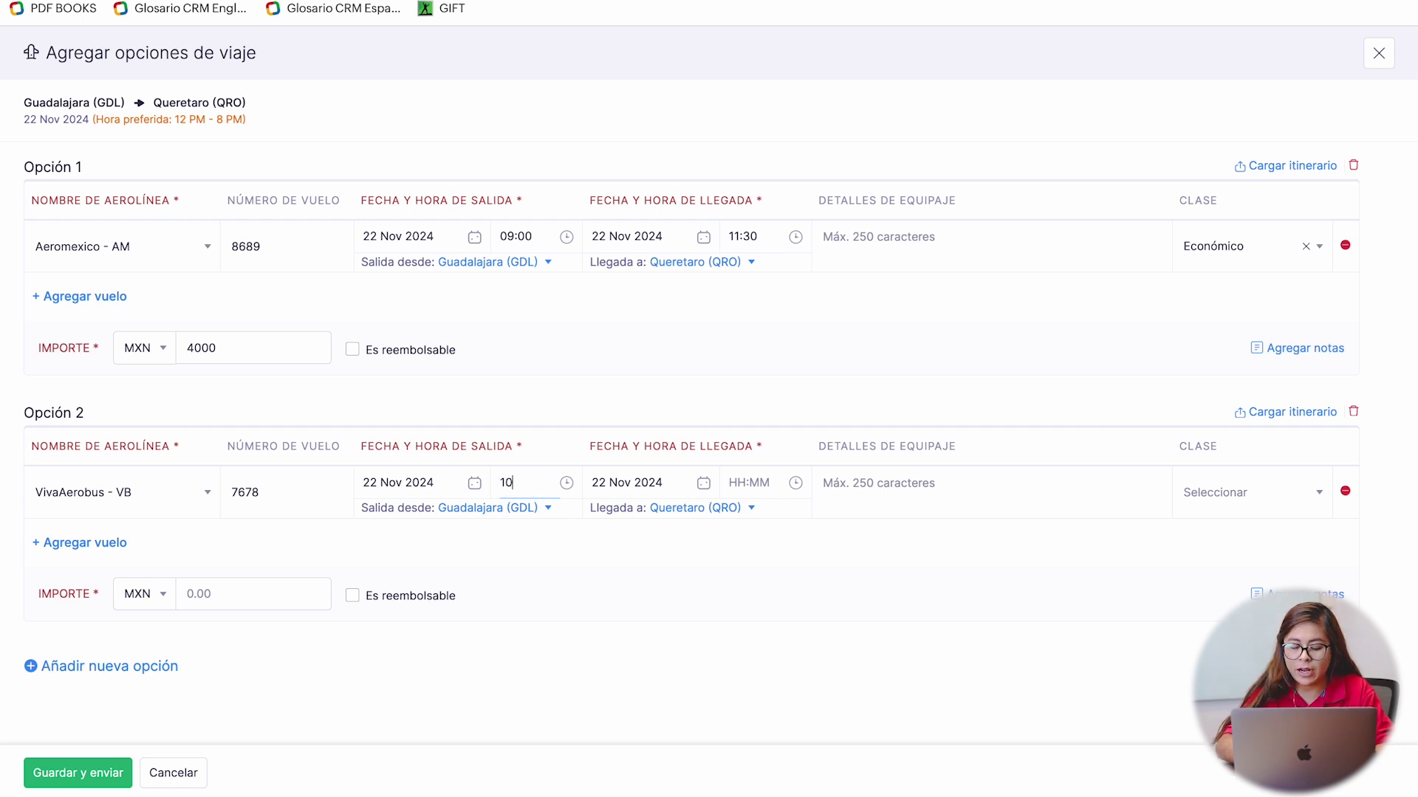
click(753, 492)
text(12)
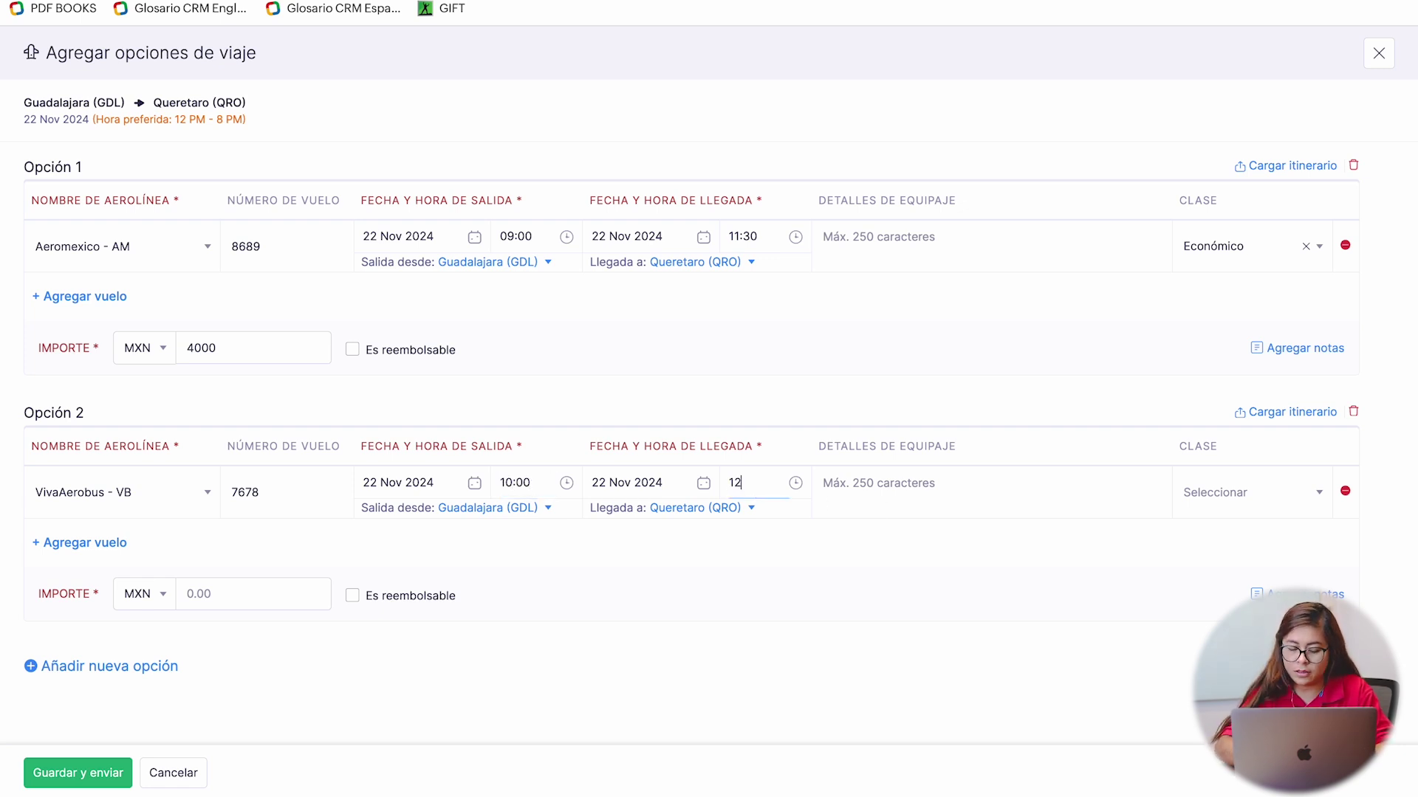
text(:30)
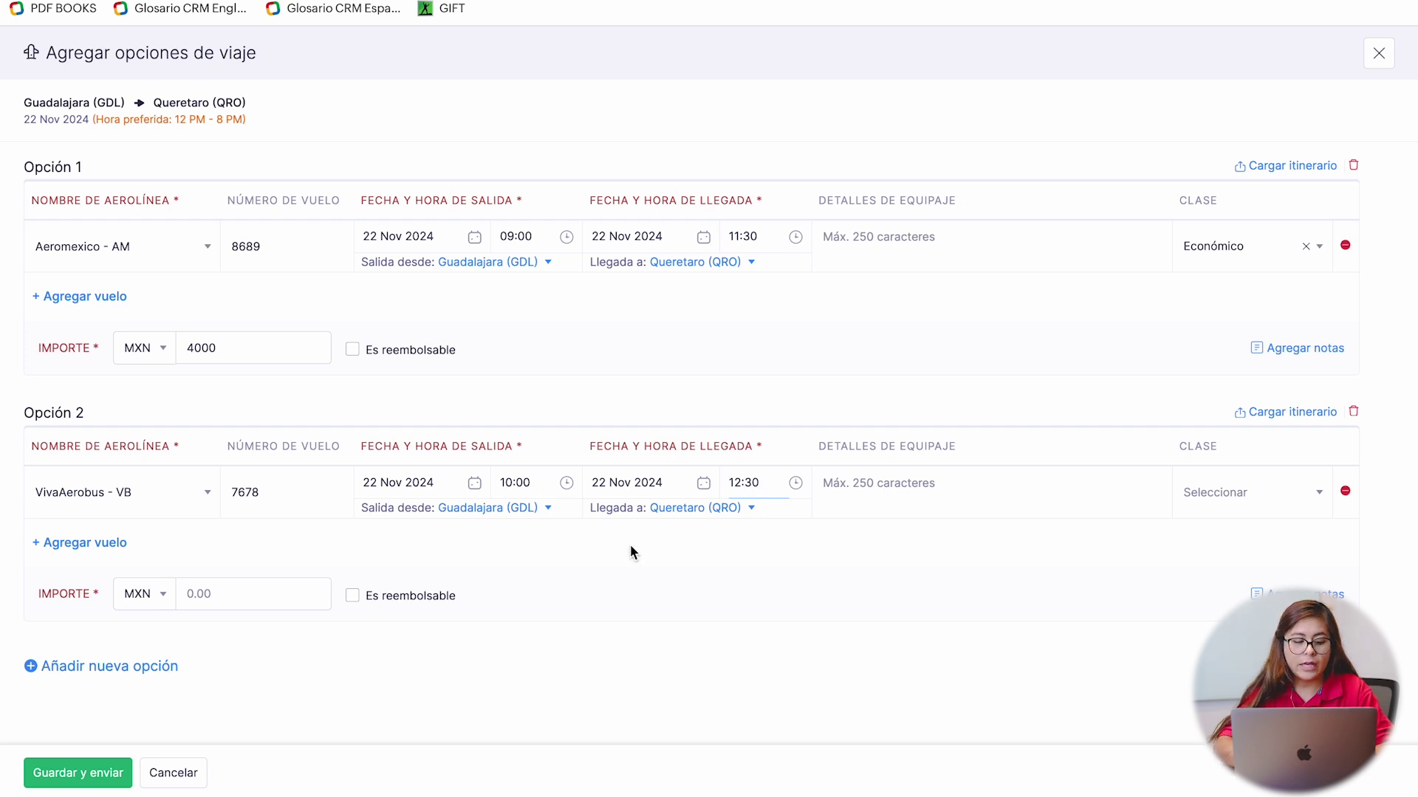
click(249, 595)
text(3000)
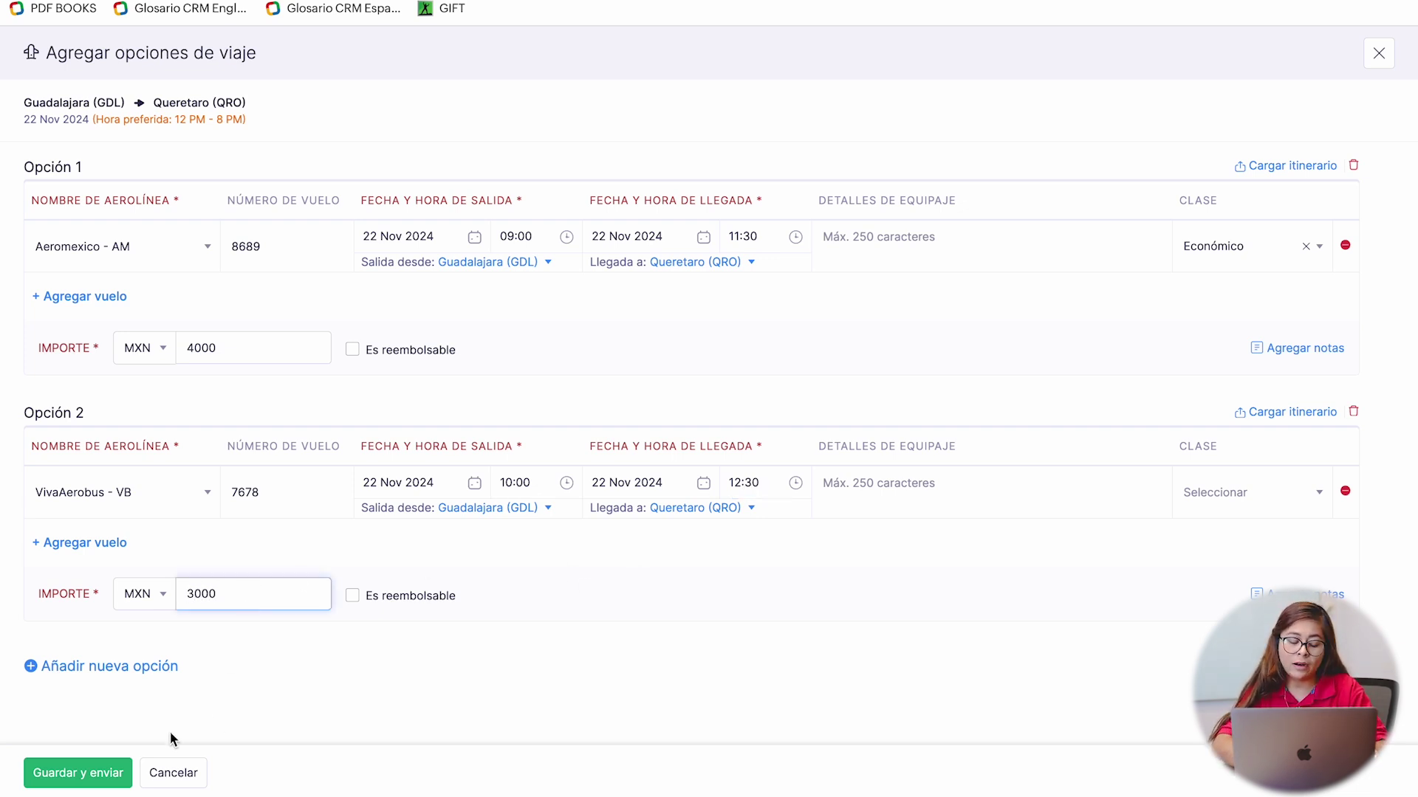
- Set option 2's class to Económico, and save and send both return flight options
click(1211, 515)
click(1227, 587)
click(114, 774)
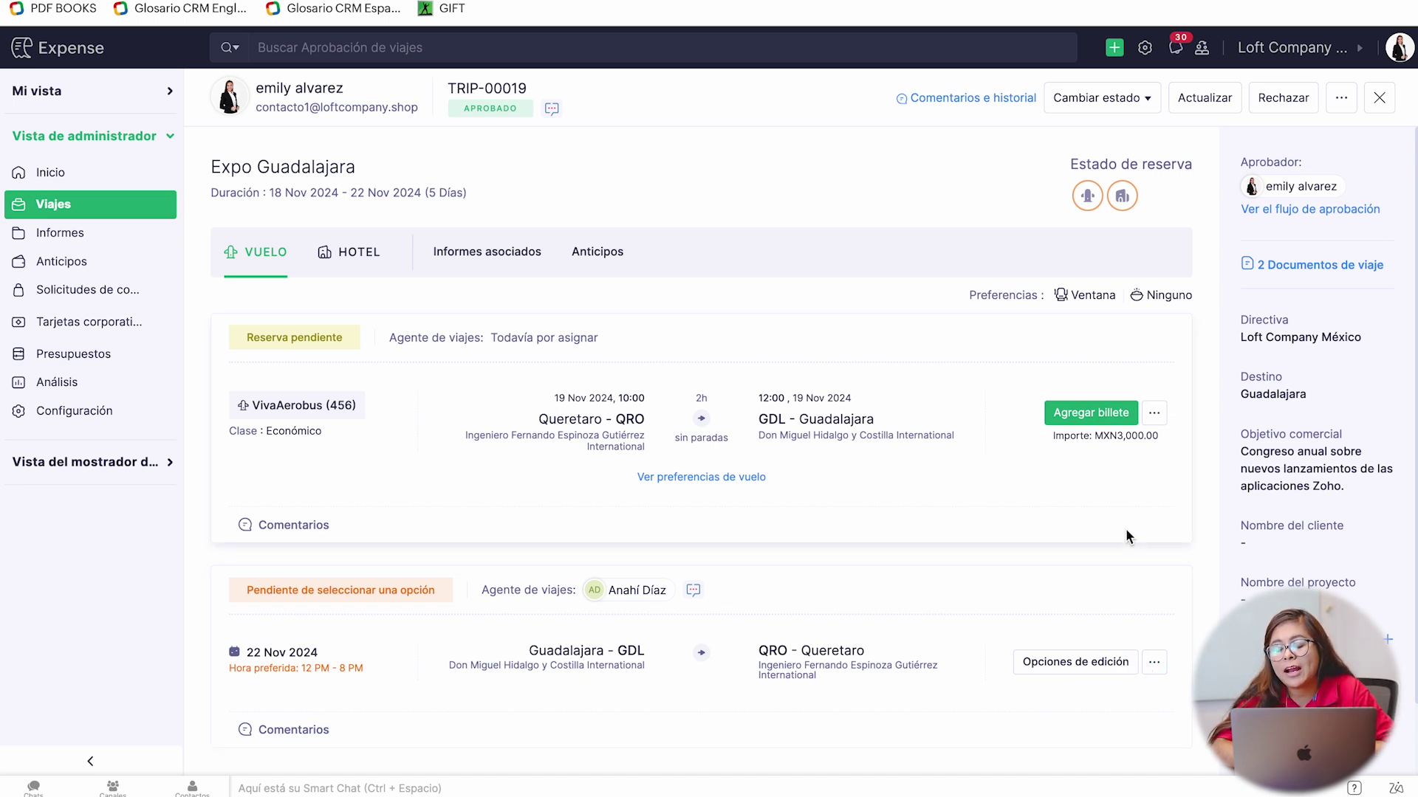
- View the ticket form for the Queretaro–Guadalajara flight and close it without saving
click(1127, 427)
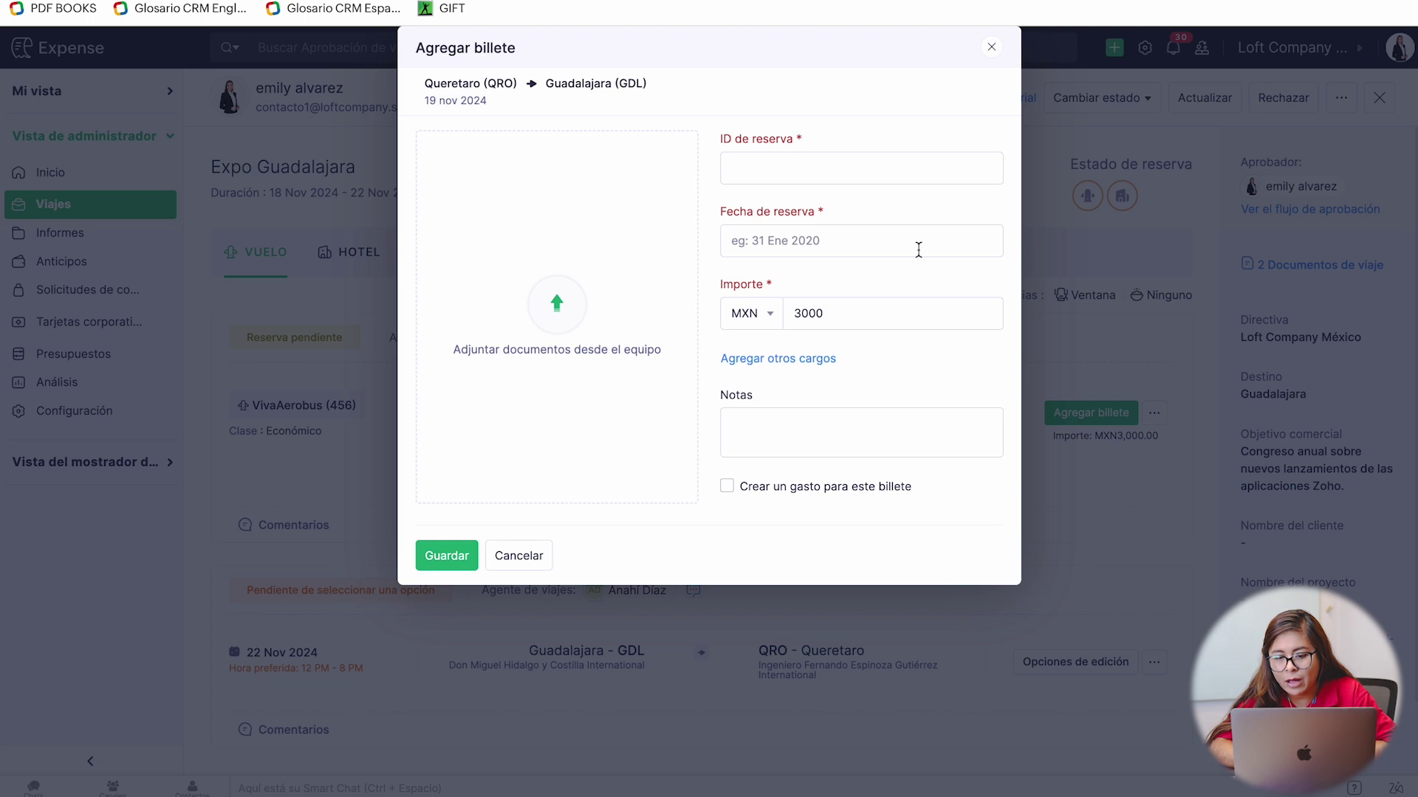
click(992, 48)
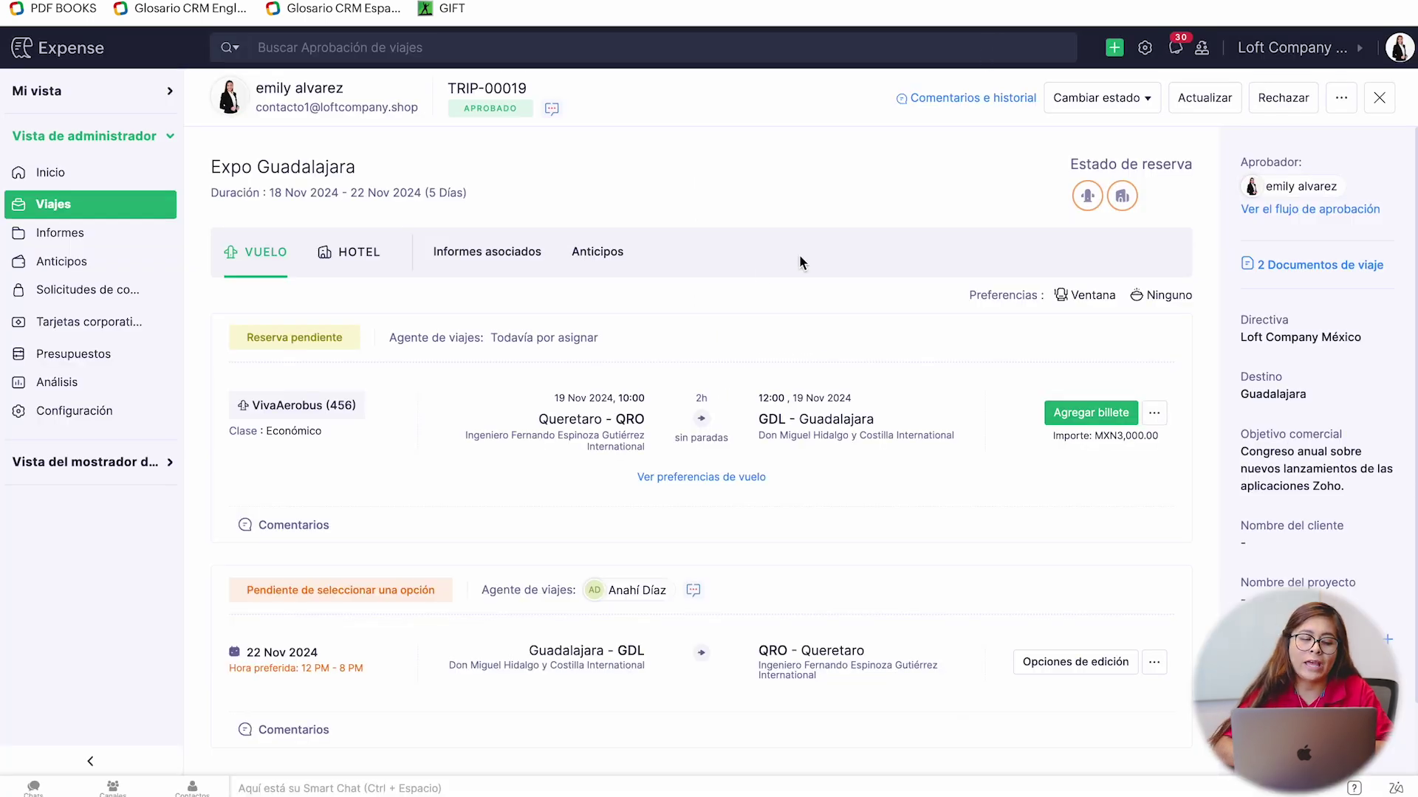
- Switch to the personal view and open the Expo Guadalajara trip dated 18–22 Nov 2024
click(145, 93)
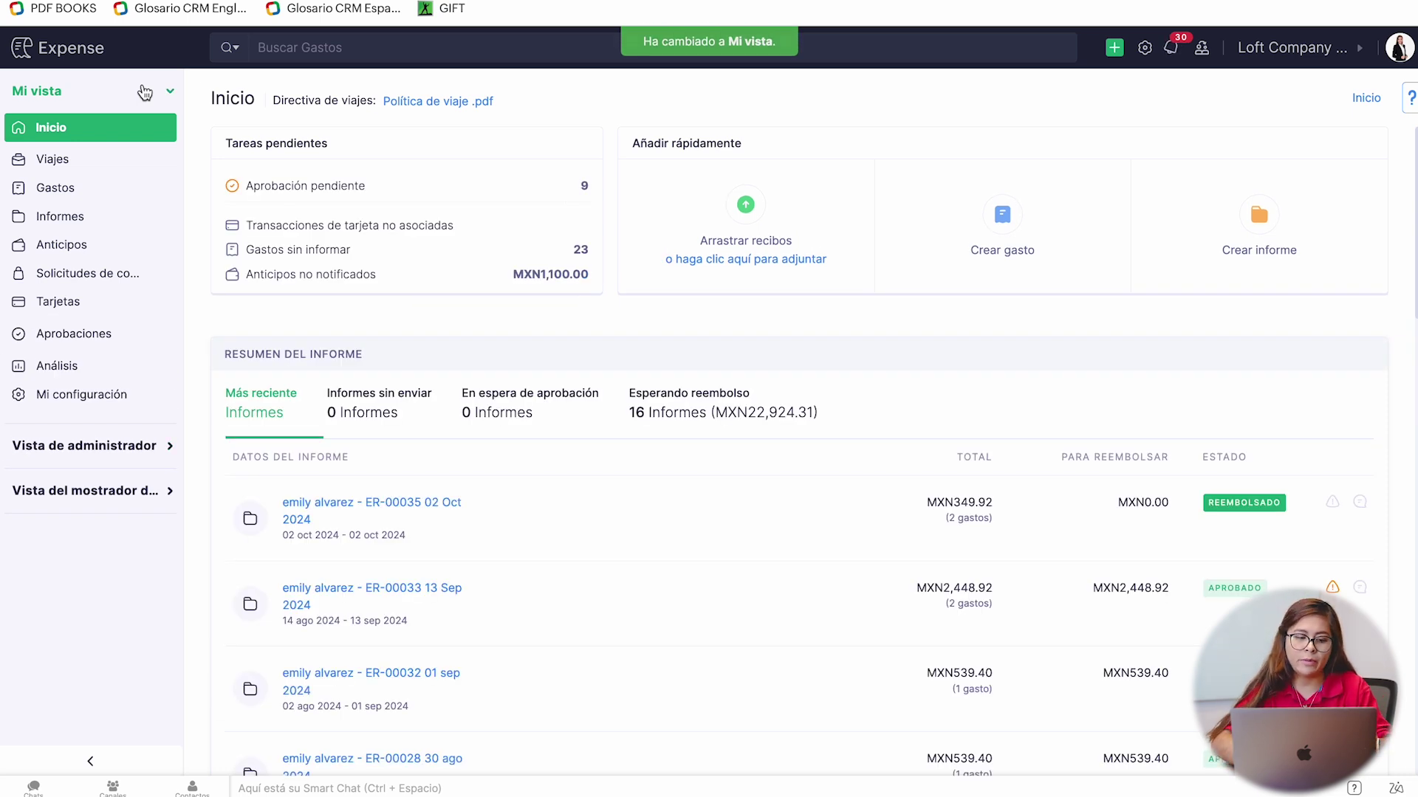
click(77, 161)
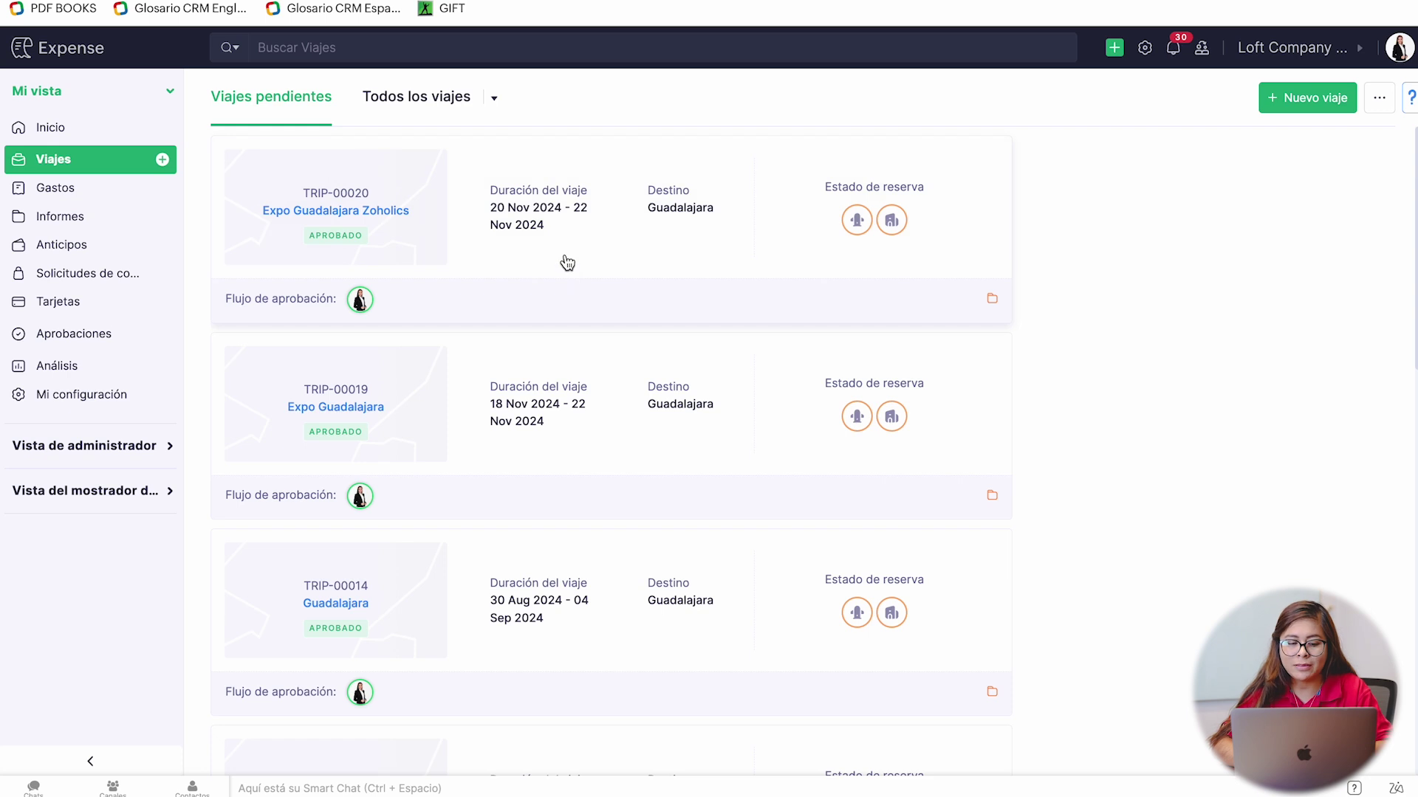
click(562, 363)
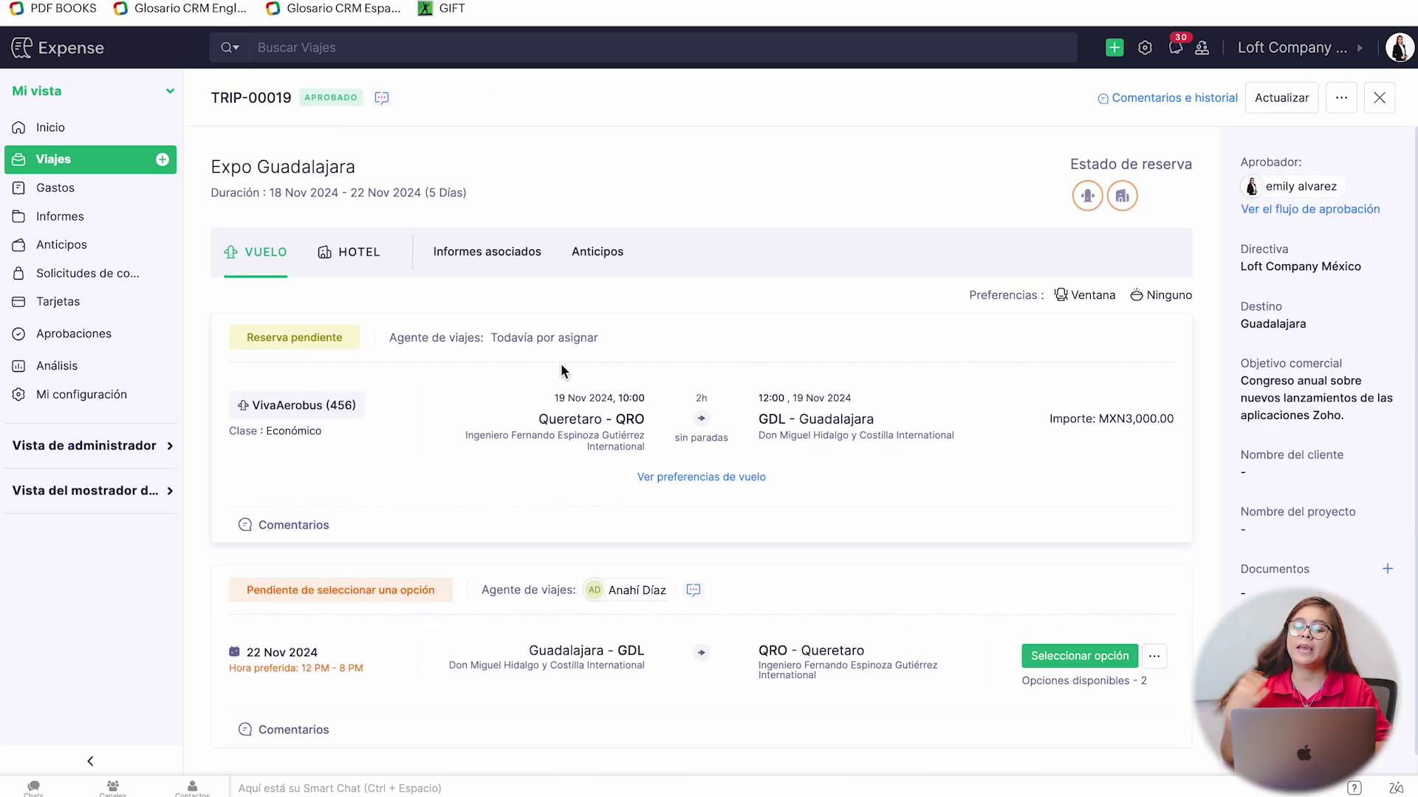
scroll(664, 491, down, 1)
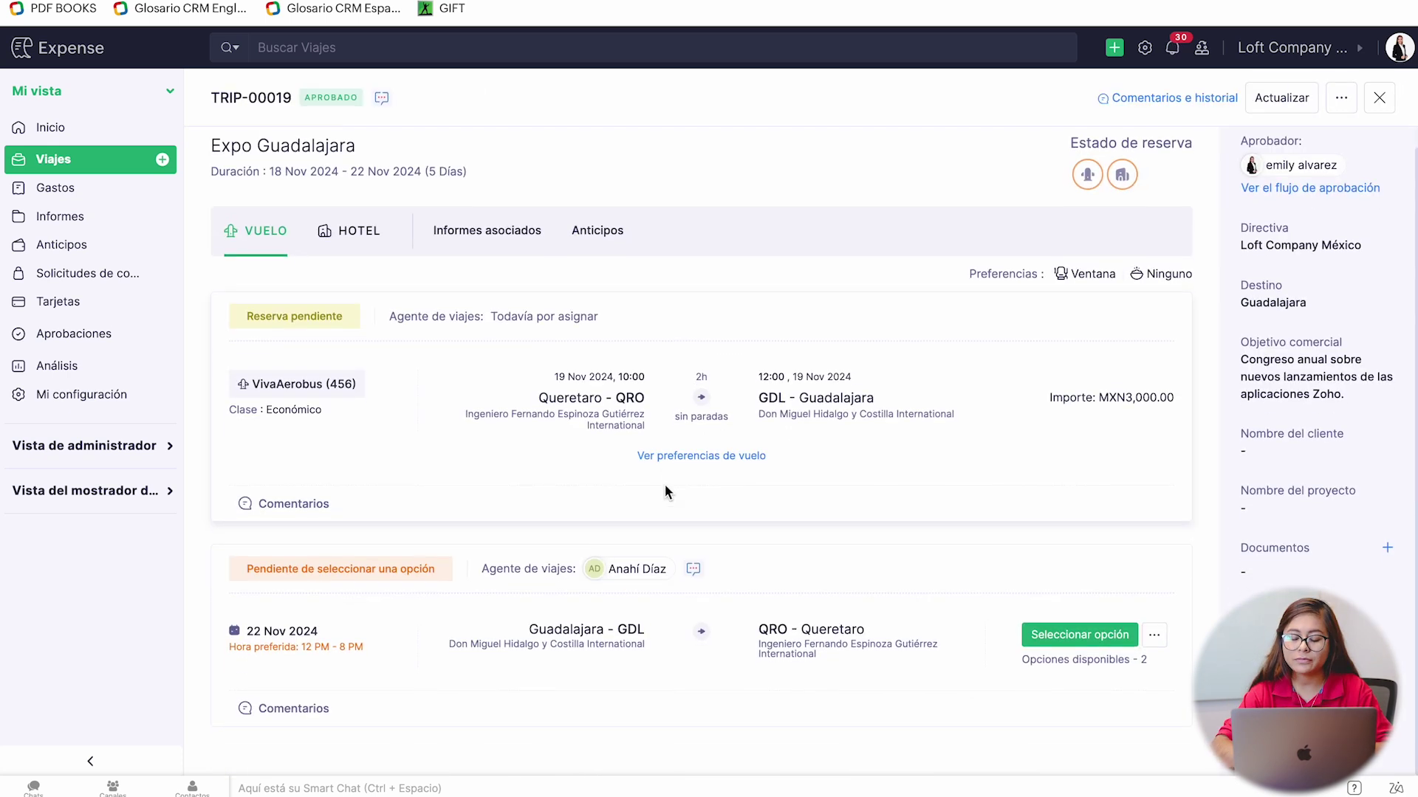
- Choose the VivaAerobus option for the 22 Nov return flight to Queretaro and confirm the selection
click(1079, 639)
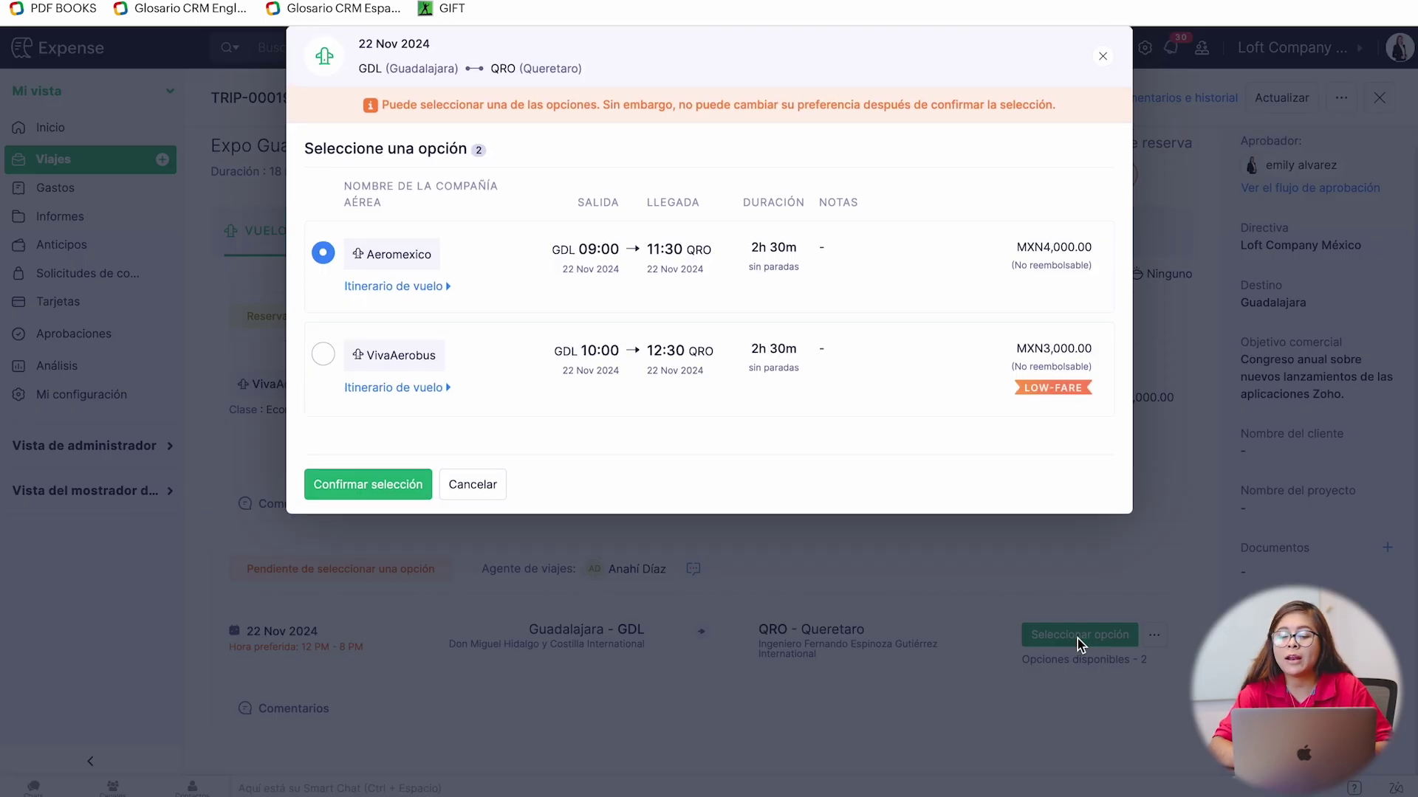
click(325, 357)
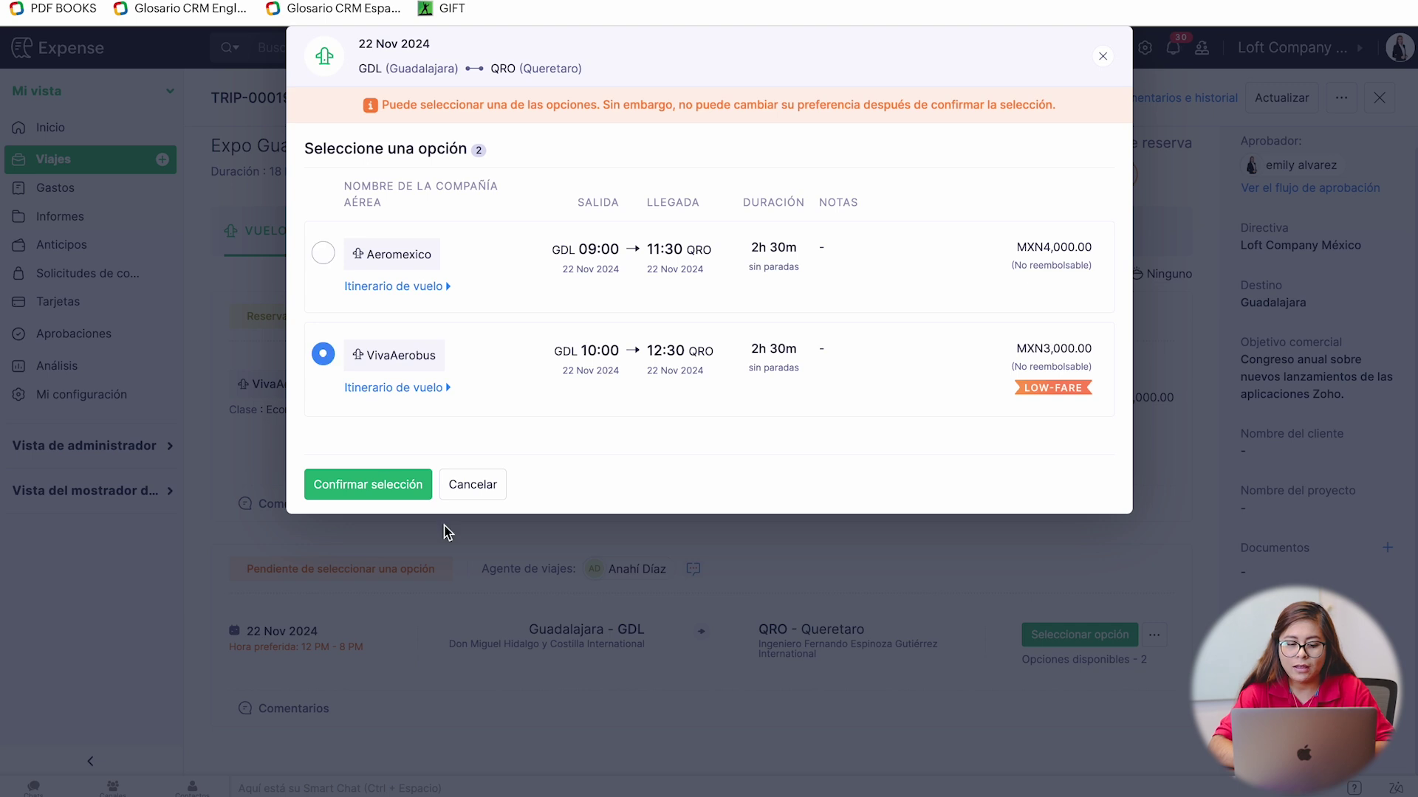
click(387, 489)
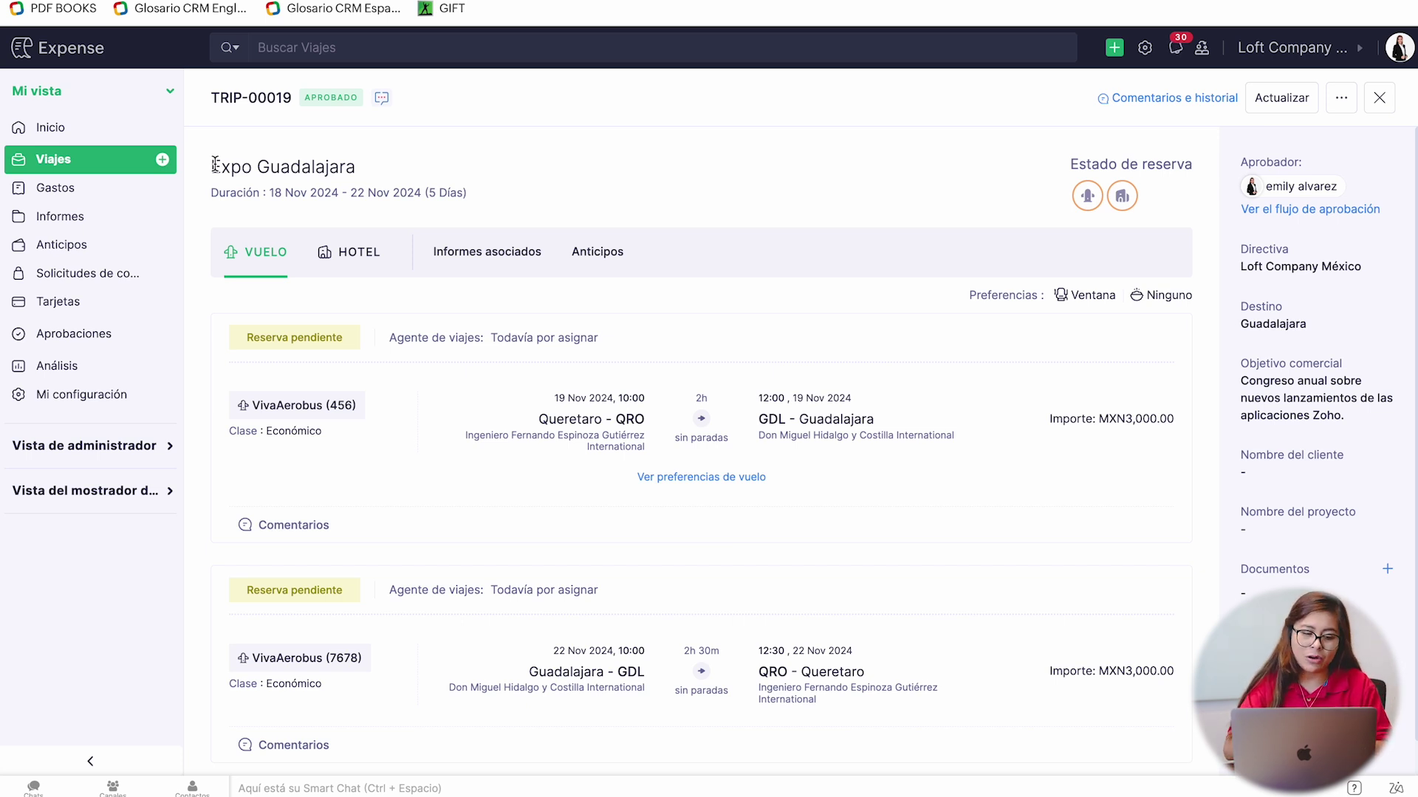
- Start a new purchase request and set its expected date to 19 Nov 2024
click(111, 279)
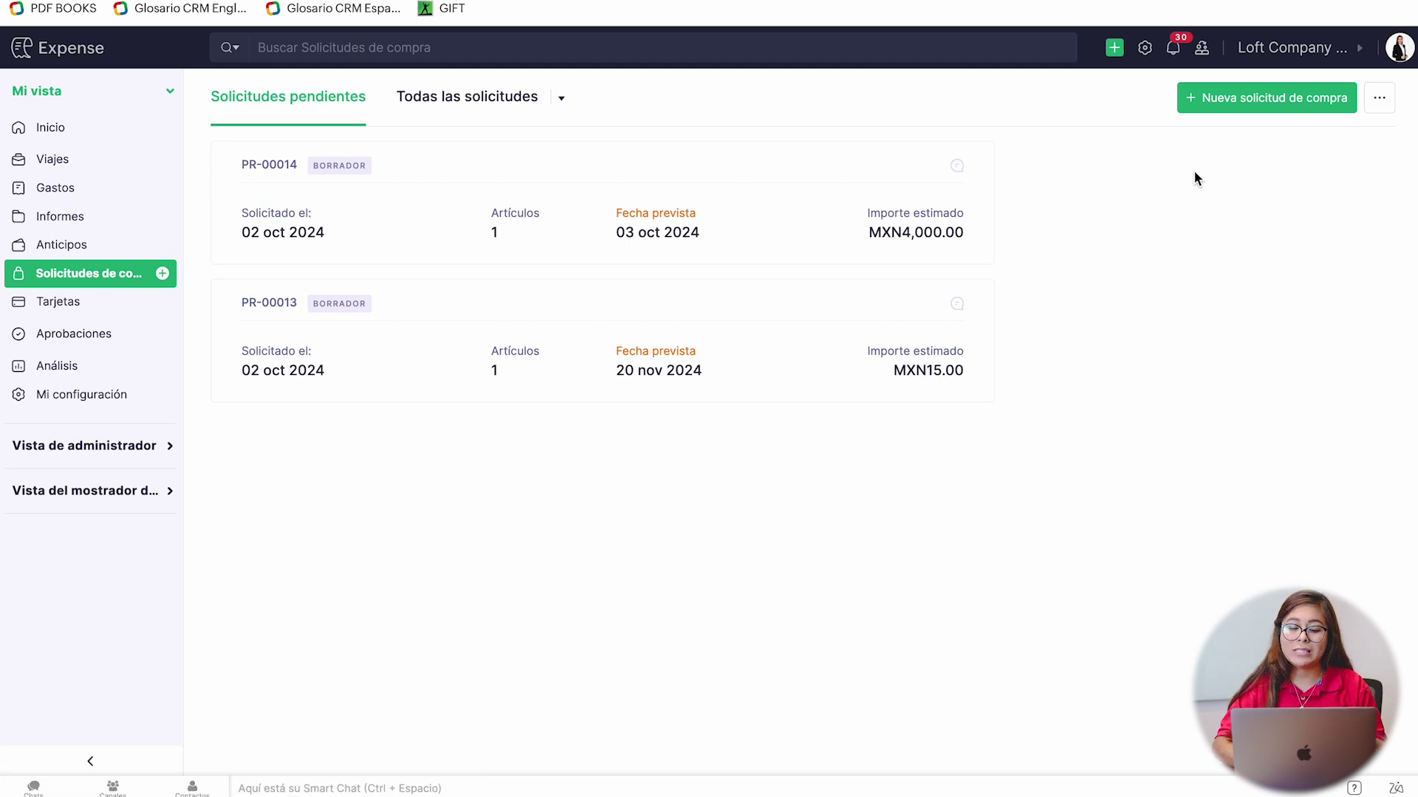
click(1284, 107)
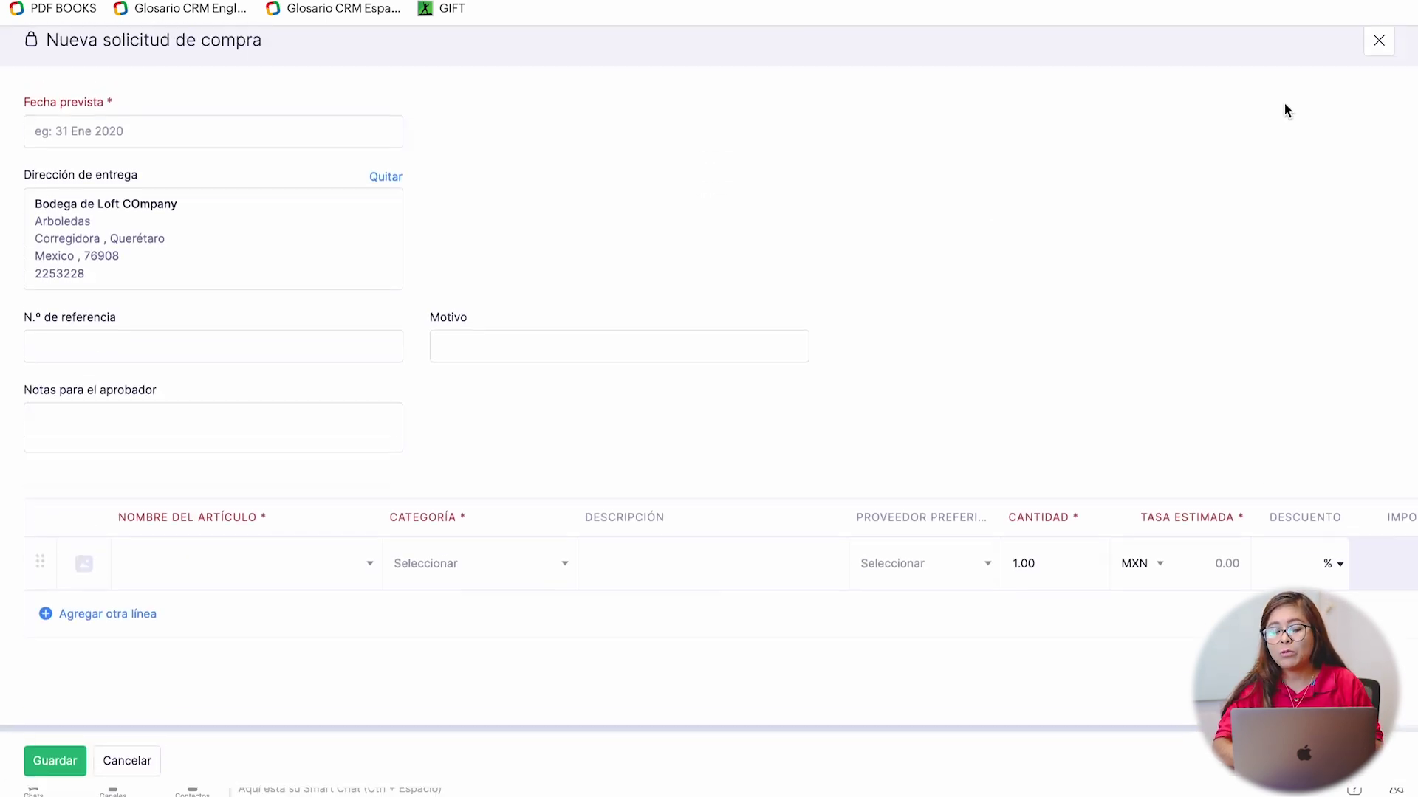
click(292, 147)
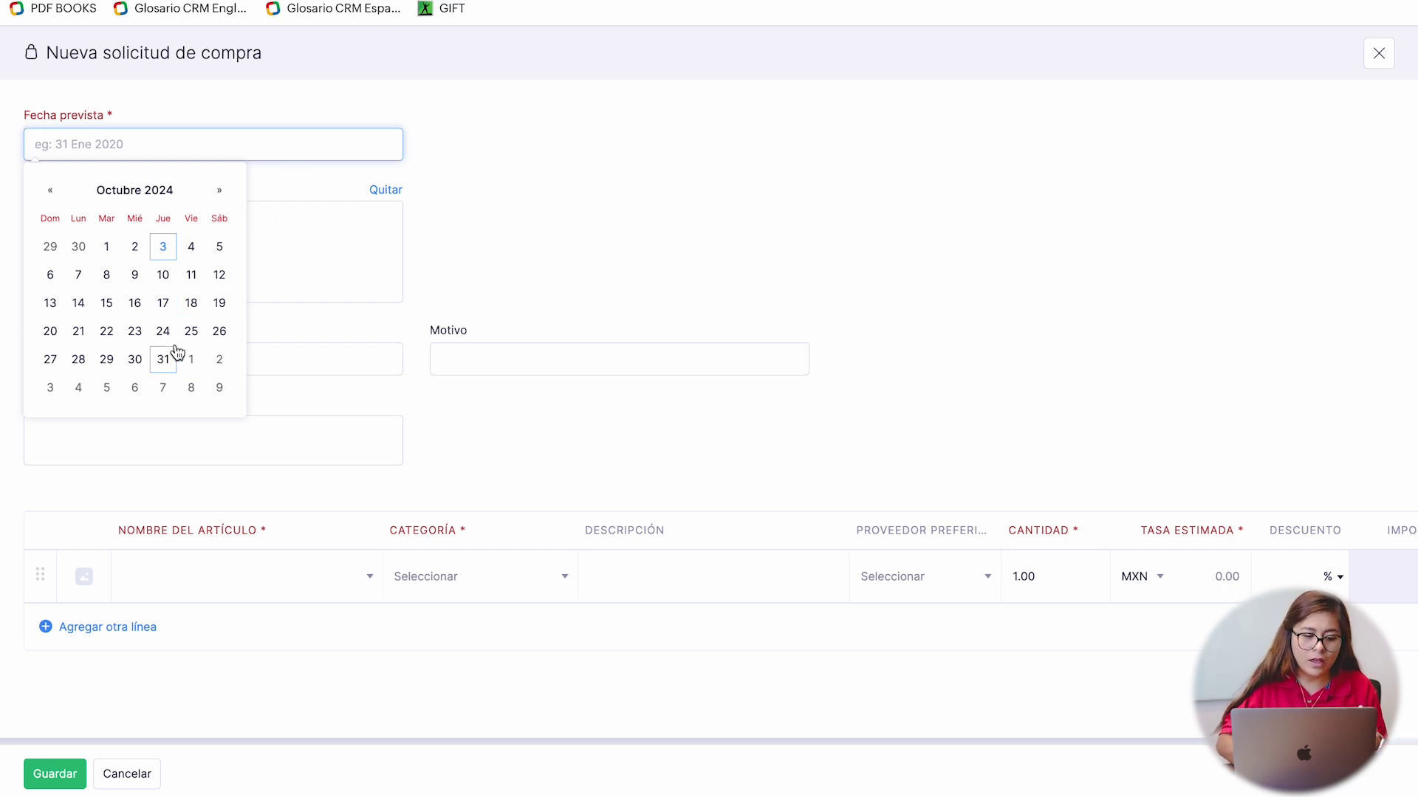
click(219, 190)
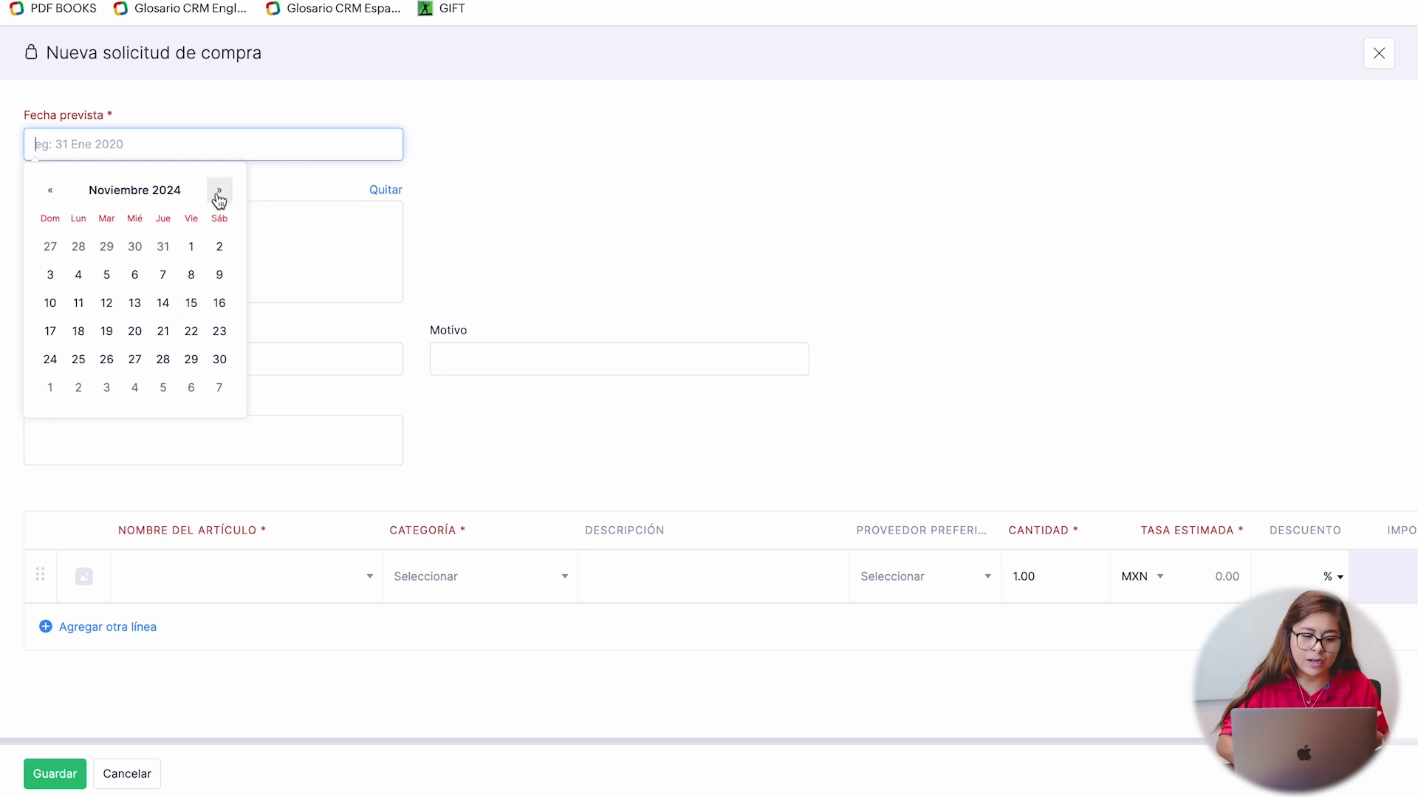
click(110, 333)
- Add the item Mantel blanco circular with a quantity of 2 and save the purchase request
click(227, 578)
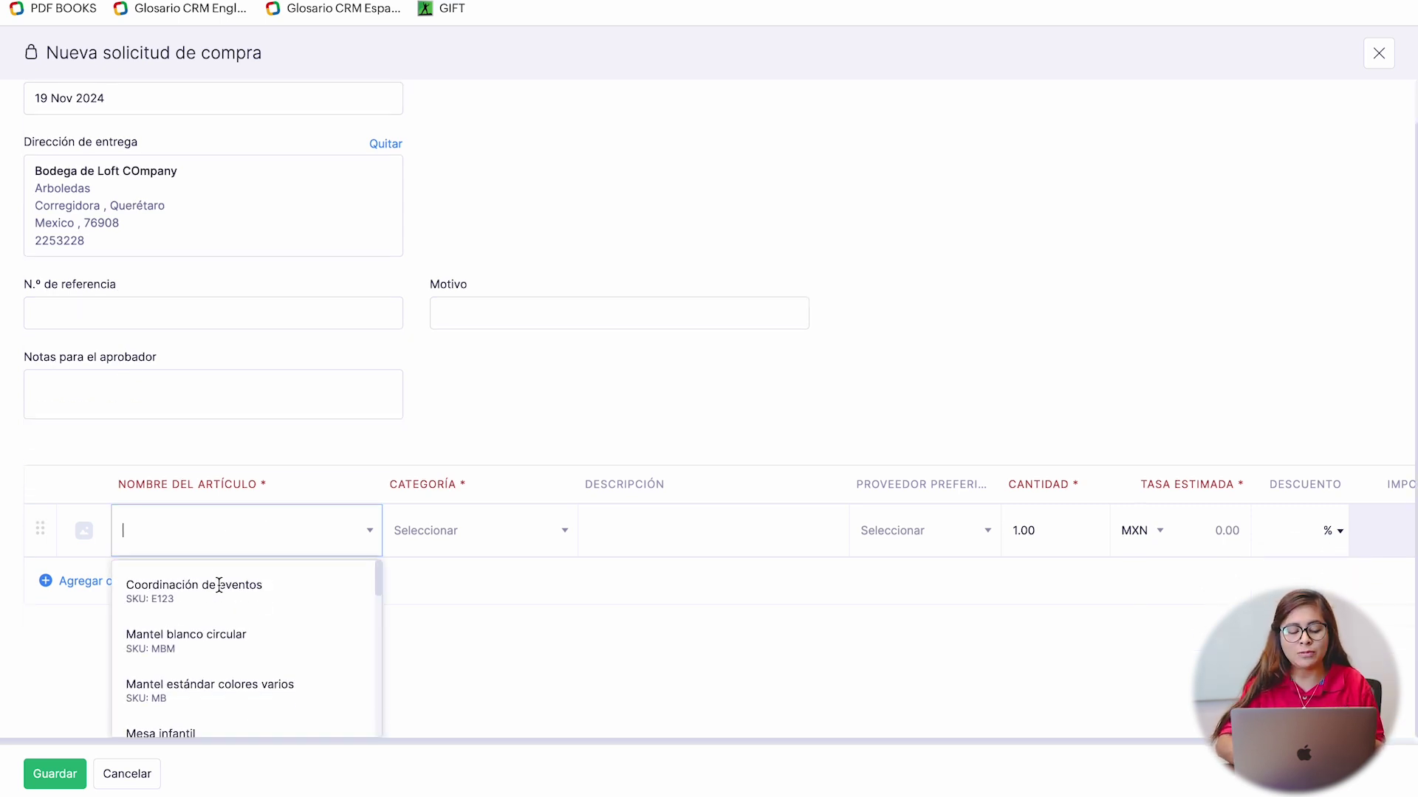
click(227, 648)
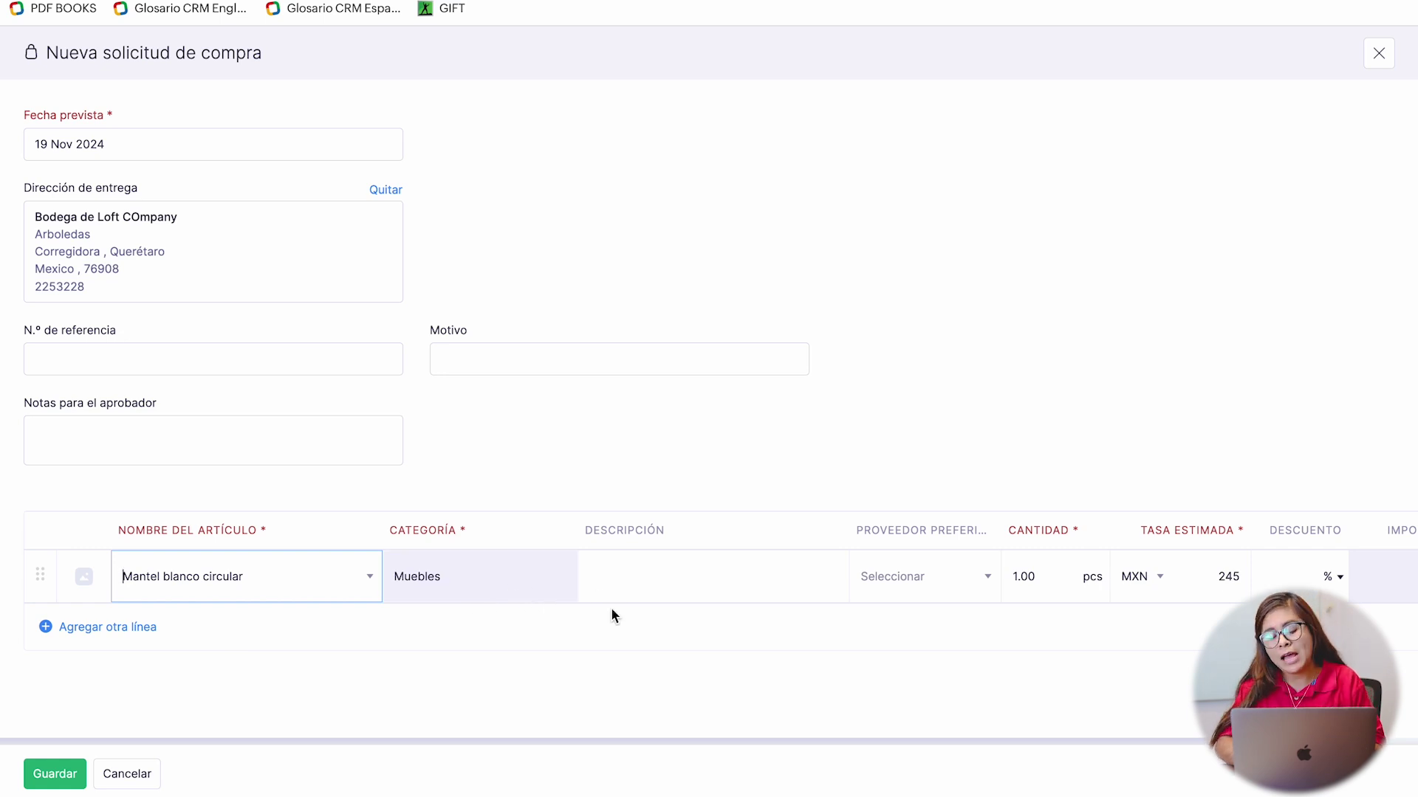
click(1016, 581)
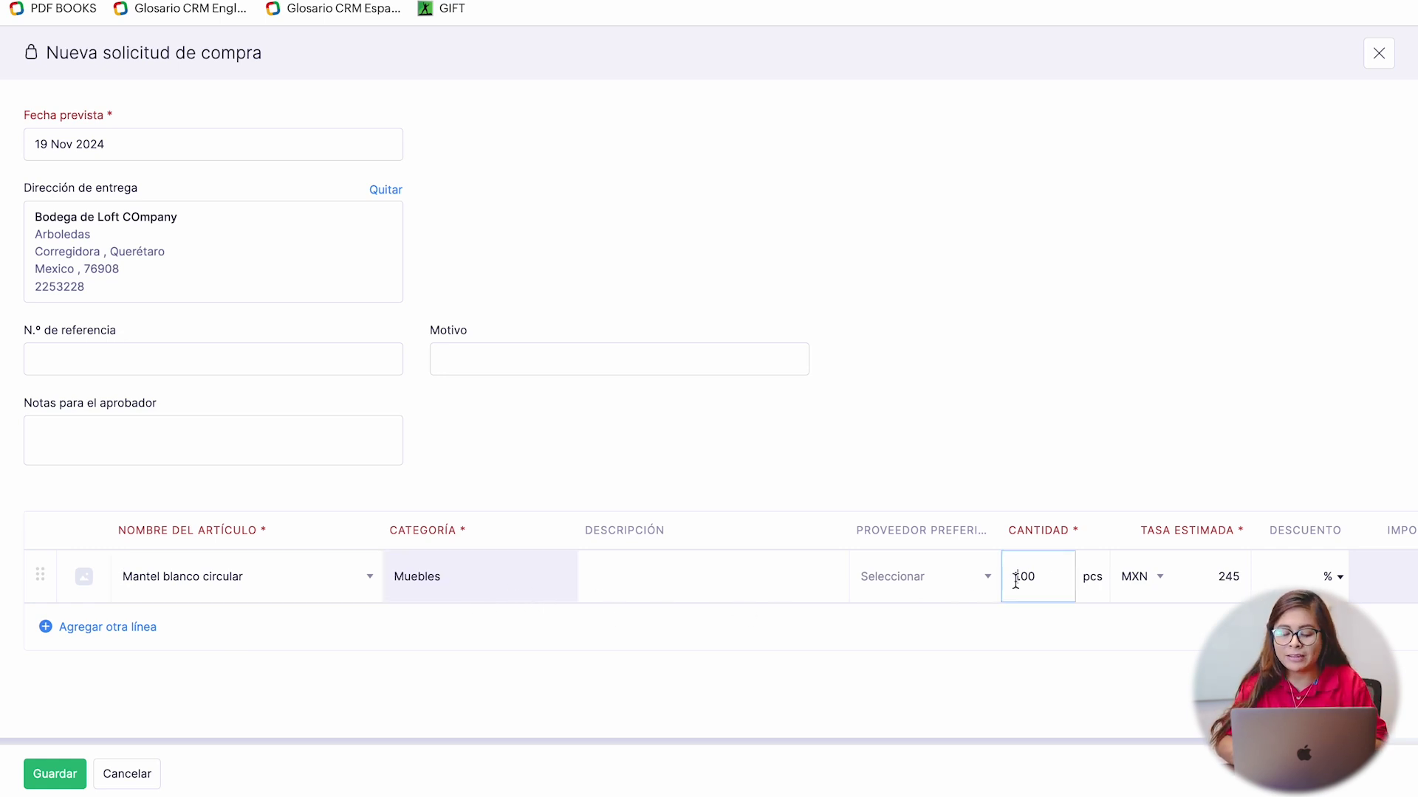
key(BackSpace)
text(2)
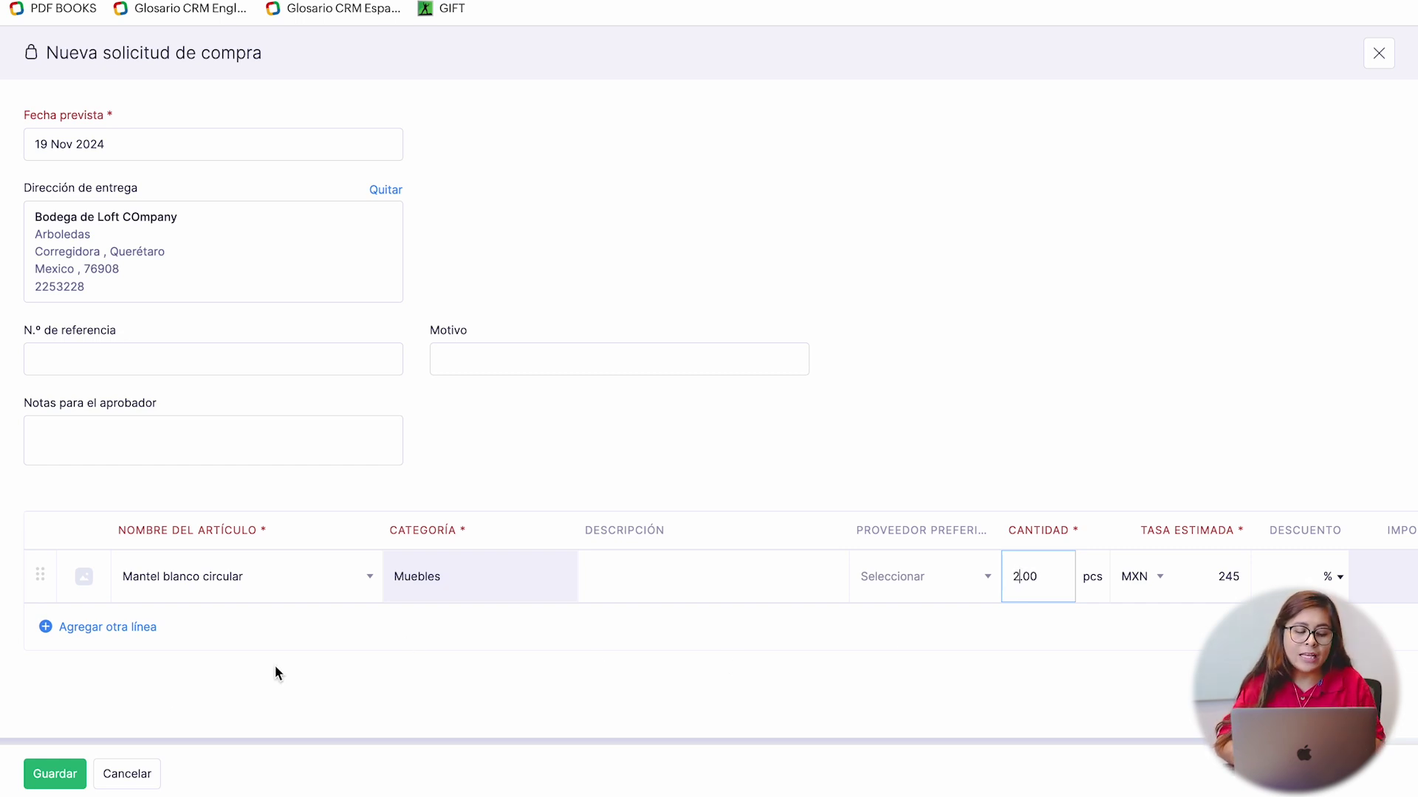
click(65, 779)
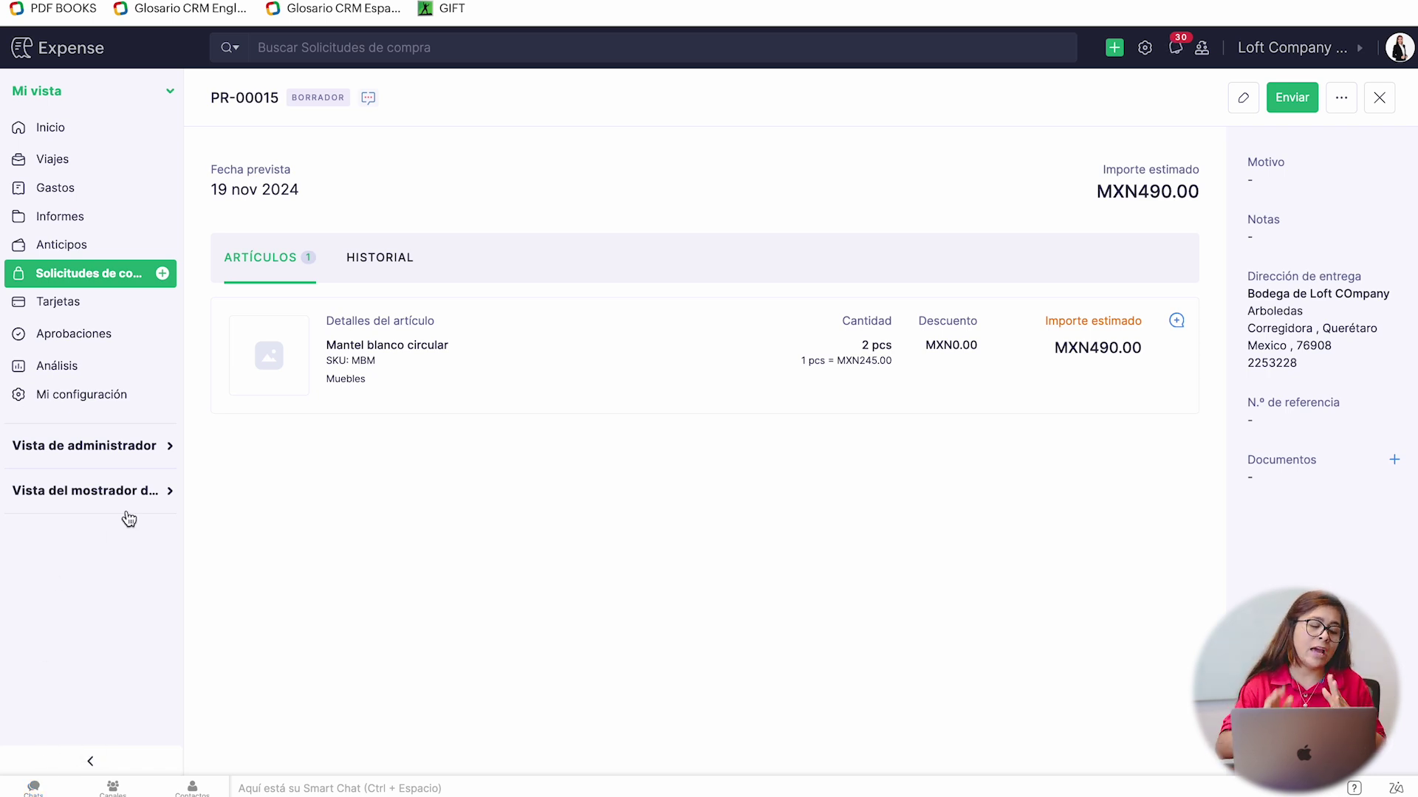
- Start a new expense from the personal expenses list and date it 03 Oct 2024
click(77, 197)
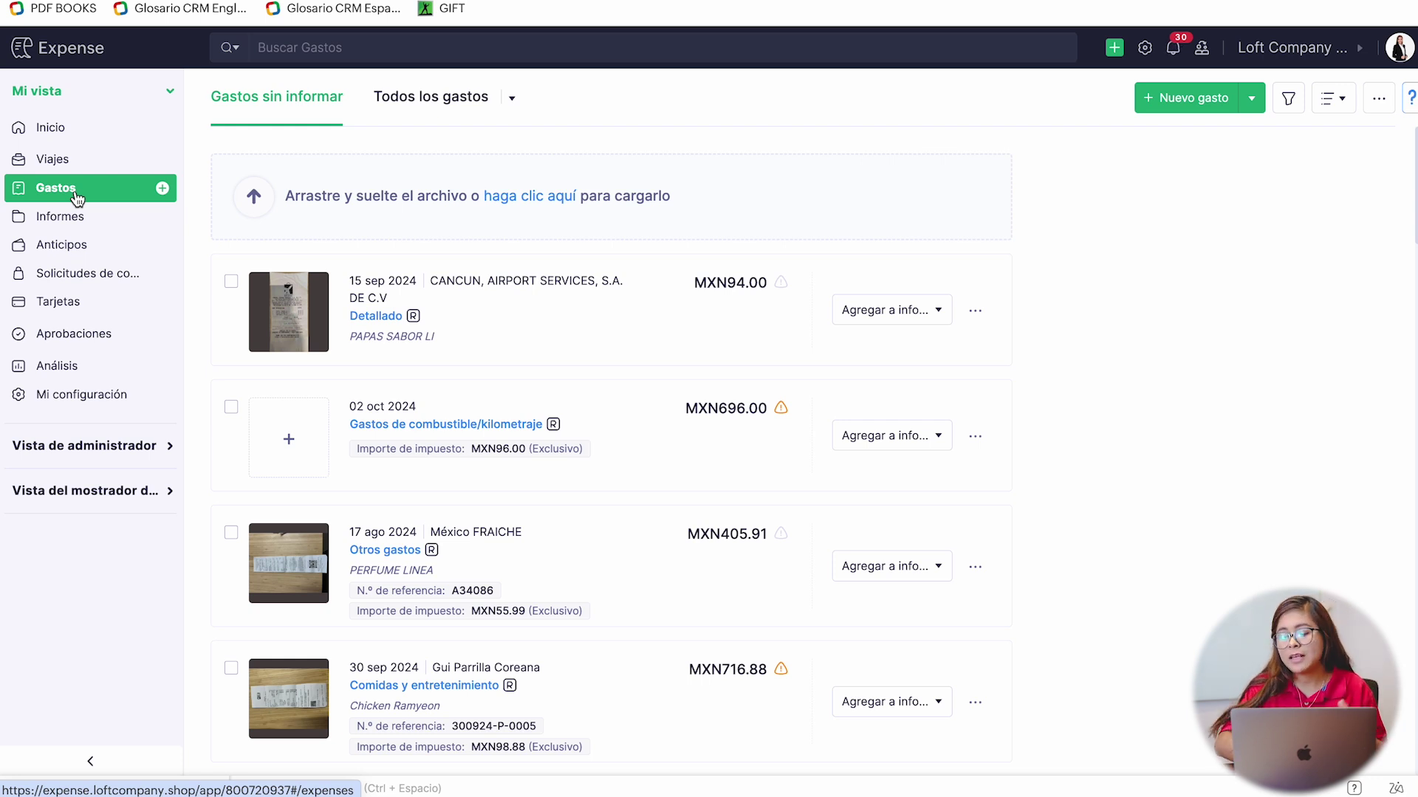
click(1183, 111)
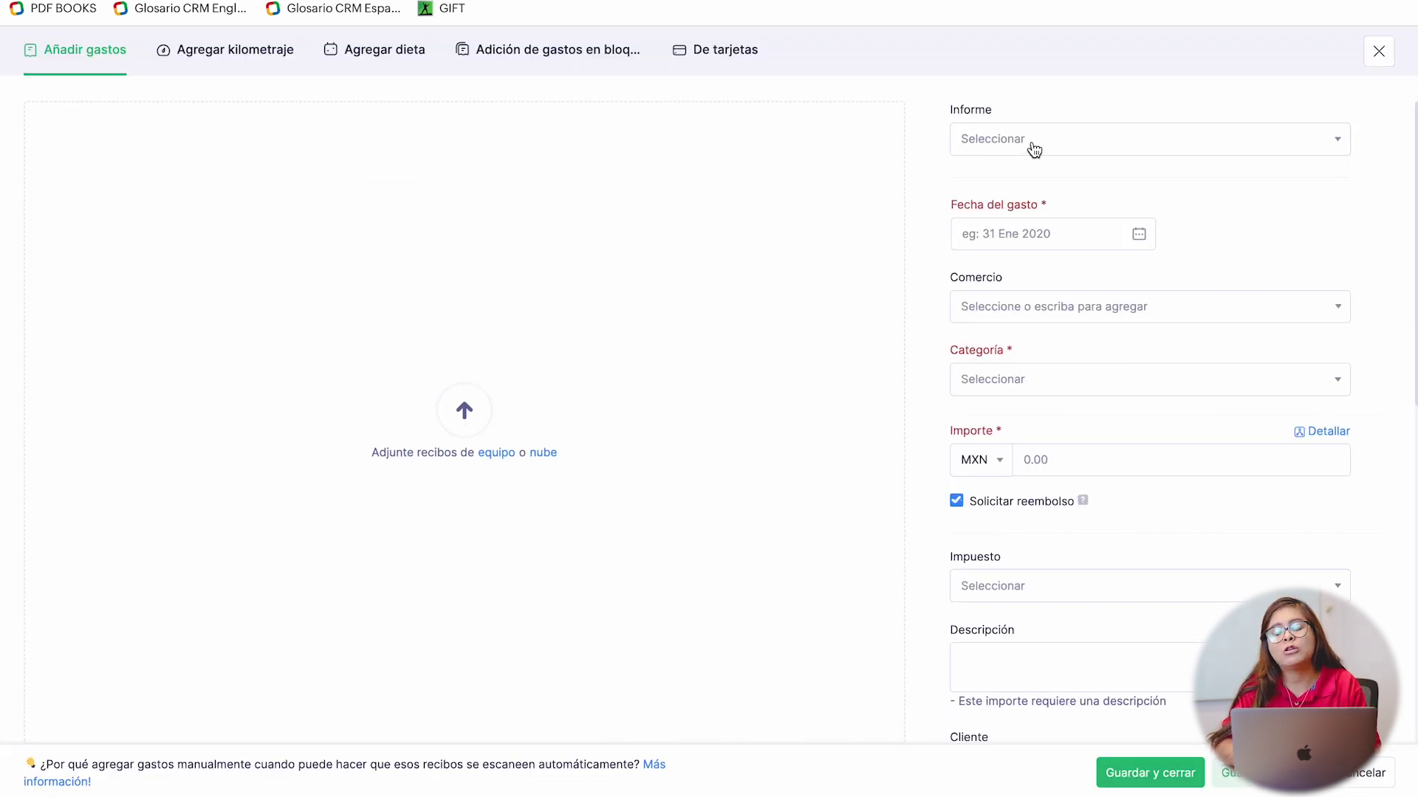
click(1139, 234)
click(1091, 335)
scroll(1108, 418, down, 2)
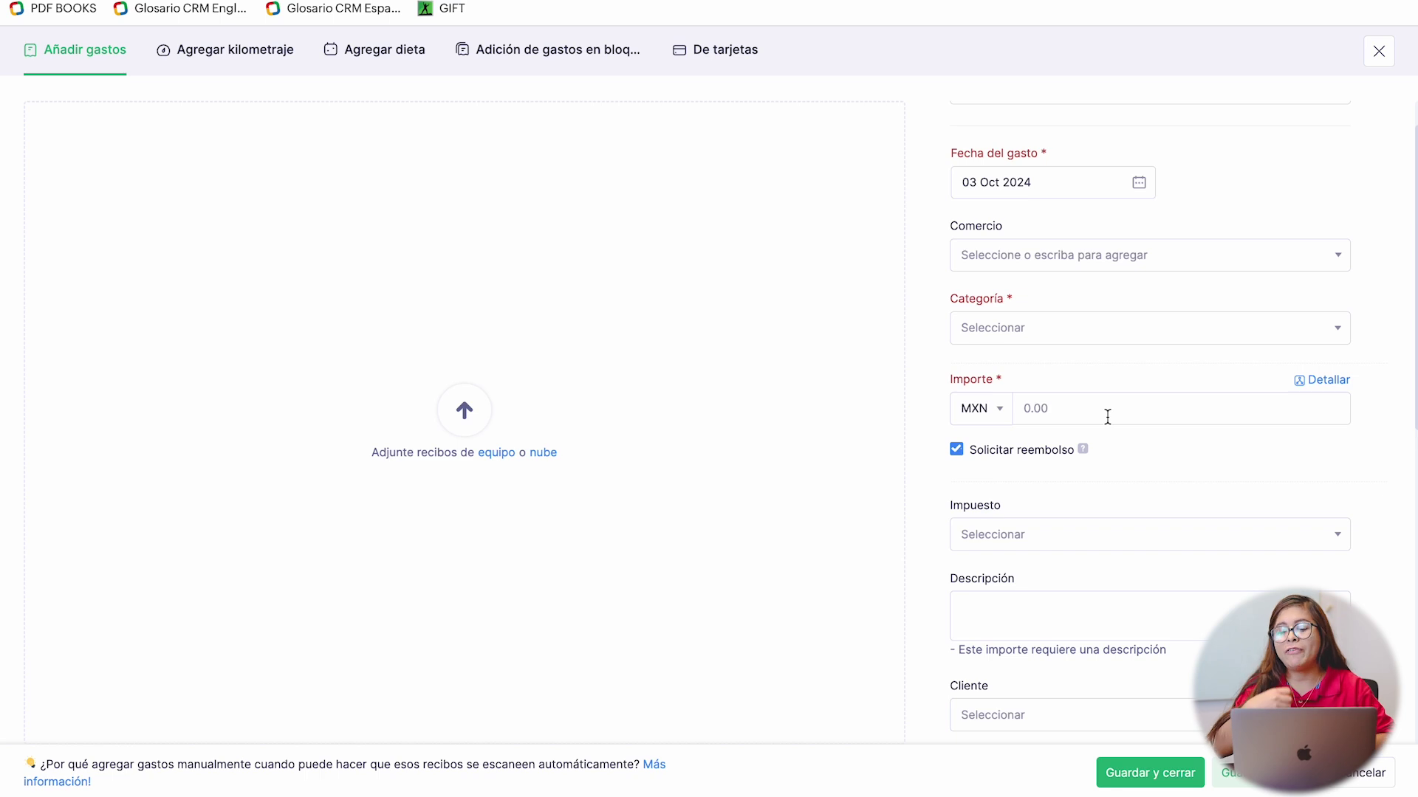
- Look through the available expense categories without choosing one
click(1076, 333)
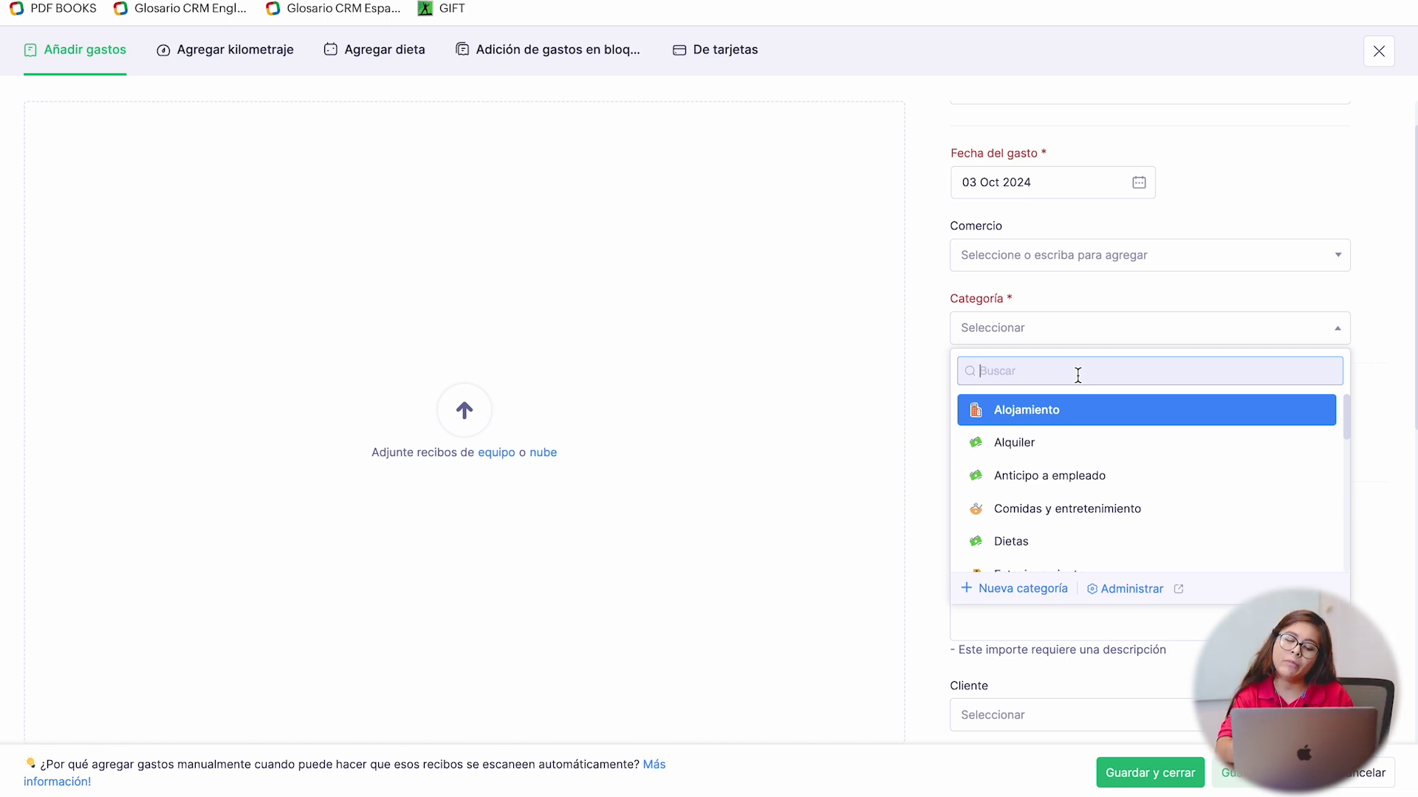
scroll(1098, 491, down, 2)
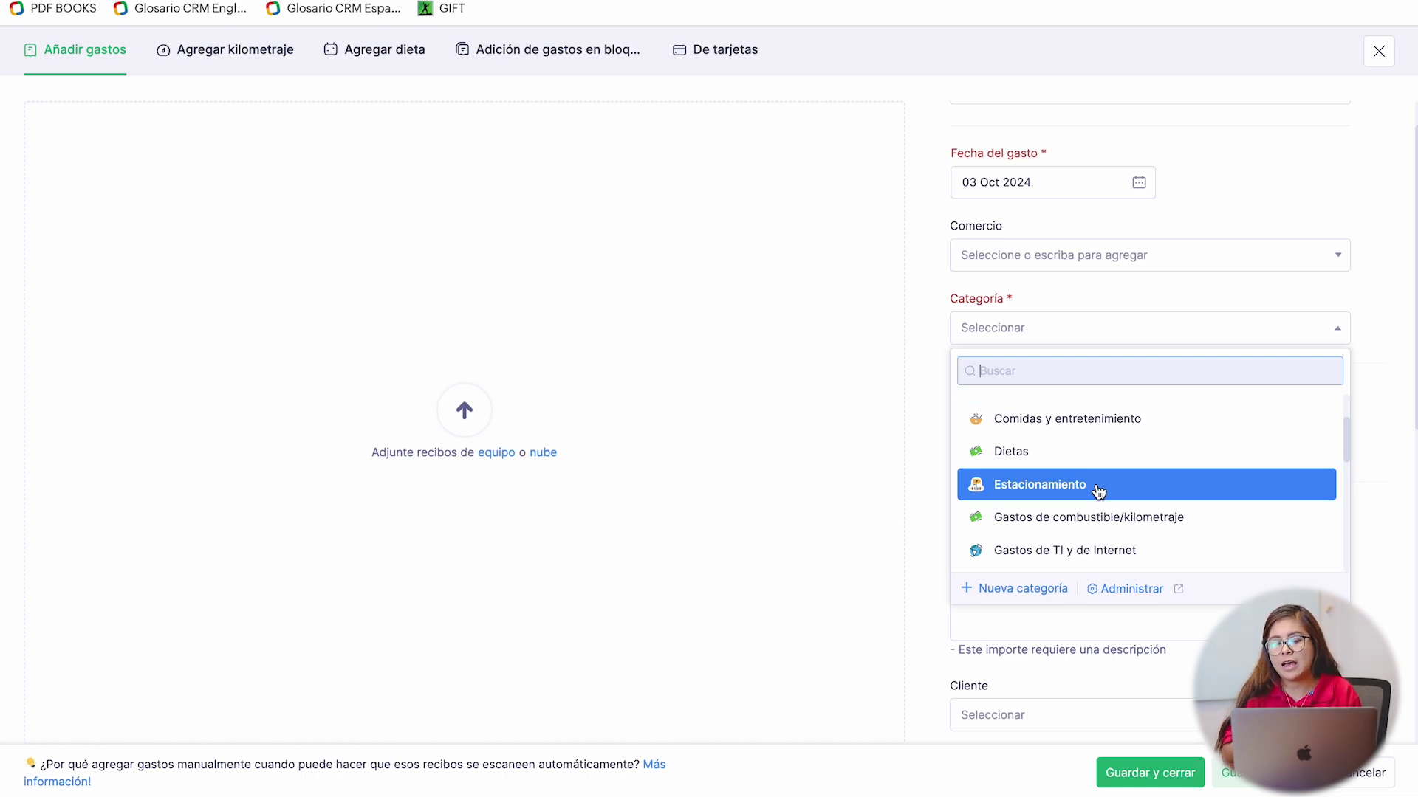
scroll(1098, 491, down, 3)
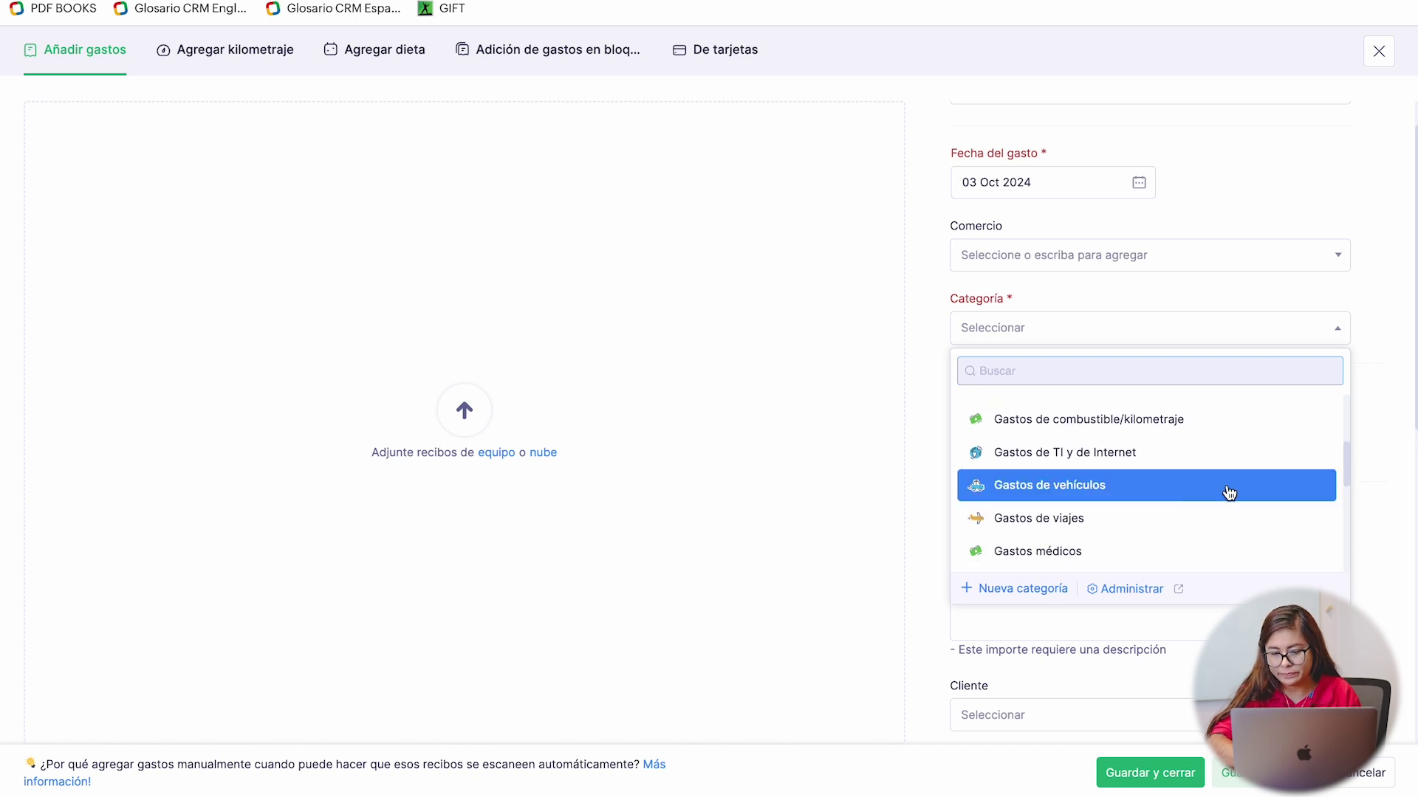
click(1395, 491)
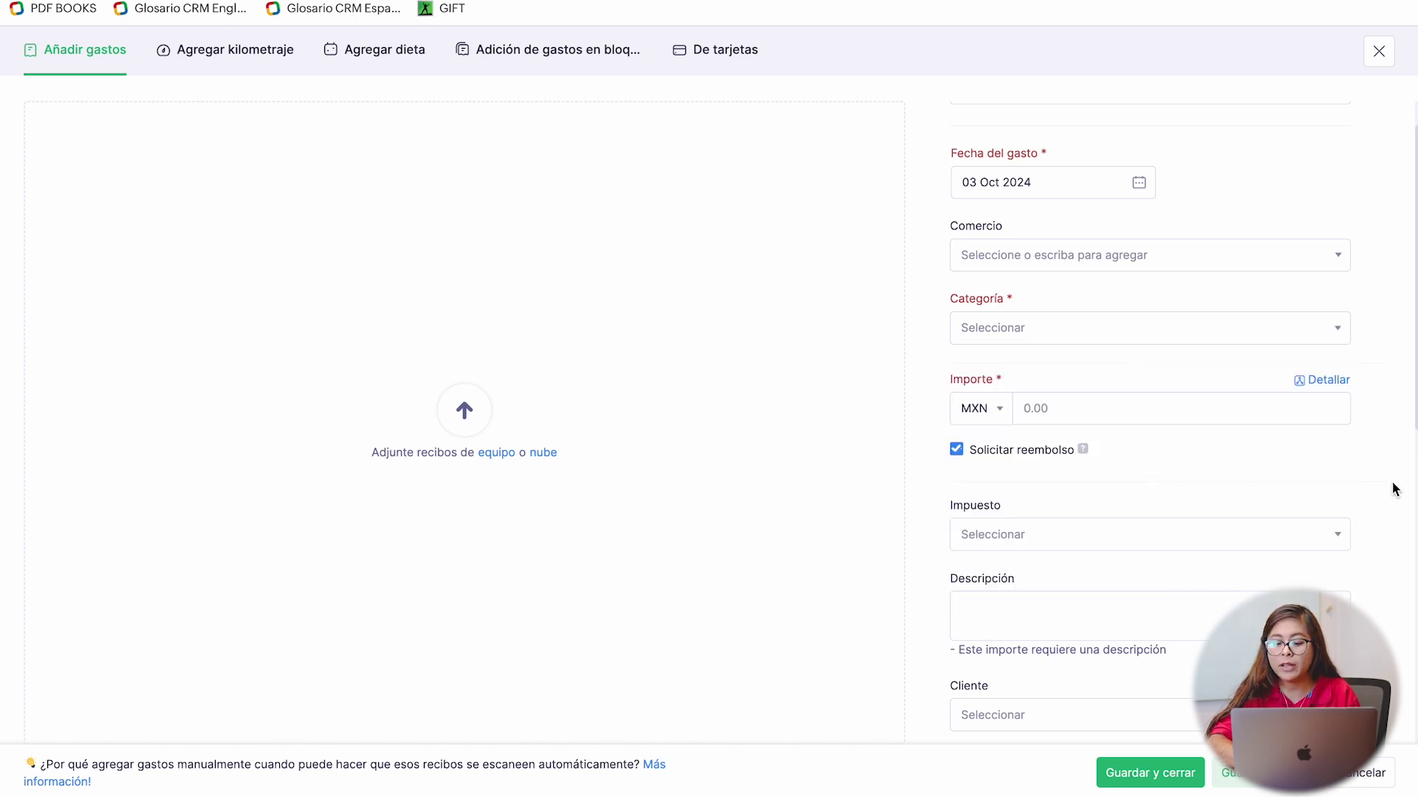
- View the amount field and the tax options of the new expense, and discard the unsaved form
click(1145, 408)
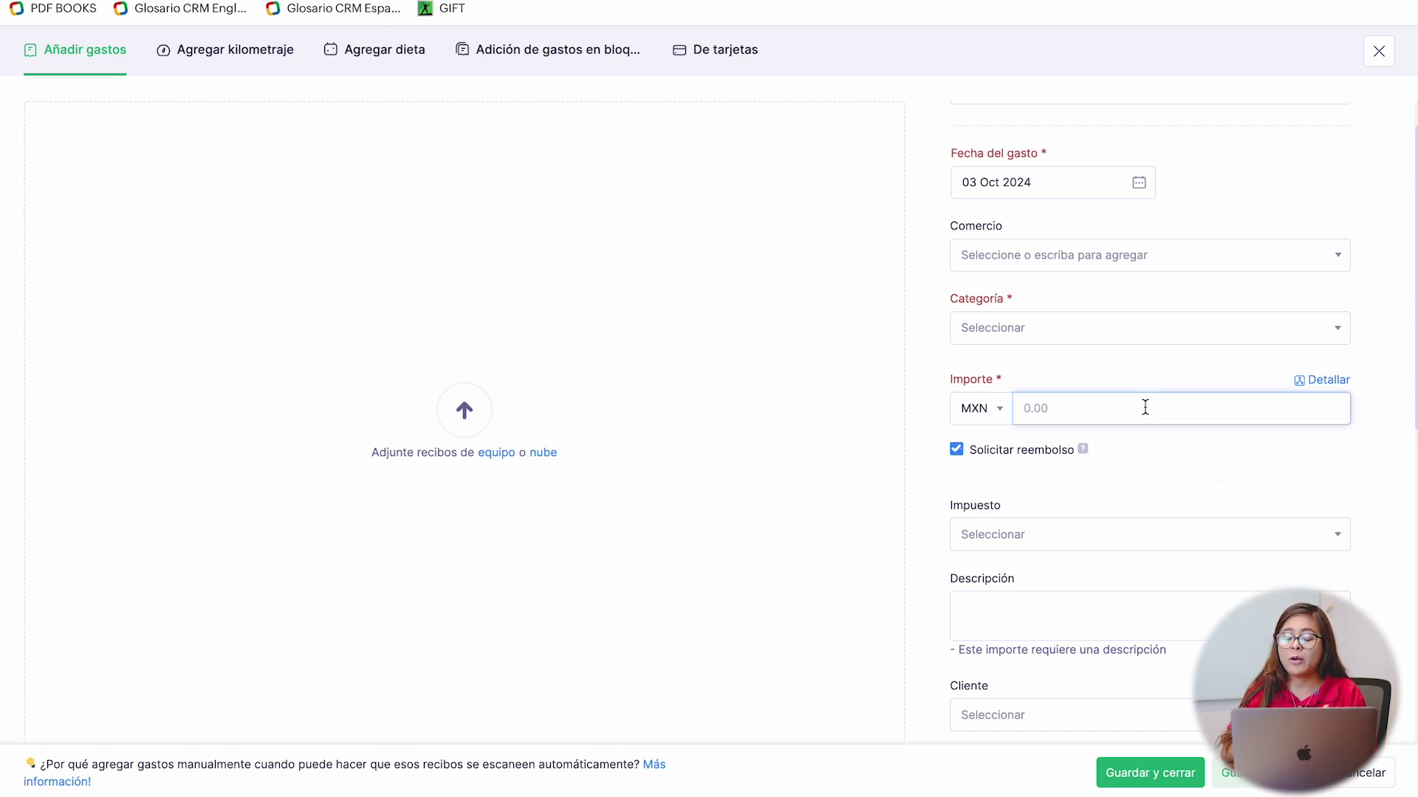
click(1336, 533)
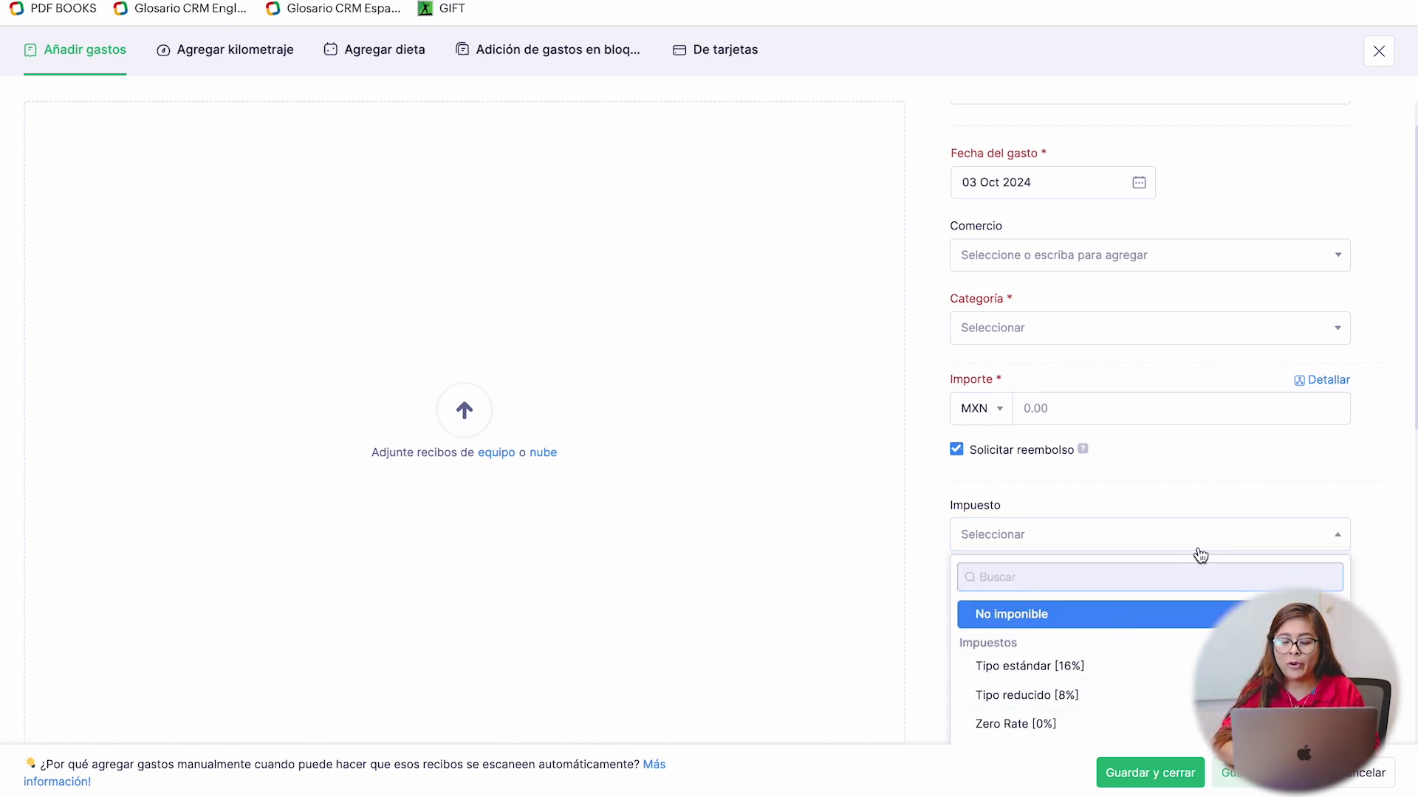
click(1287, 481)
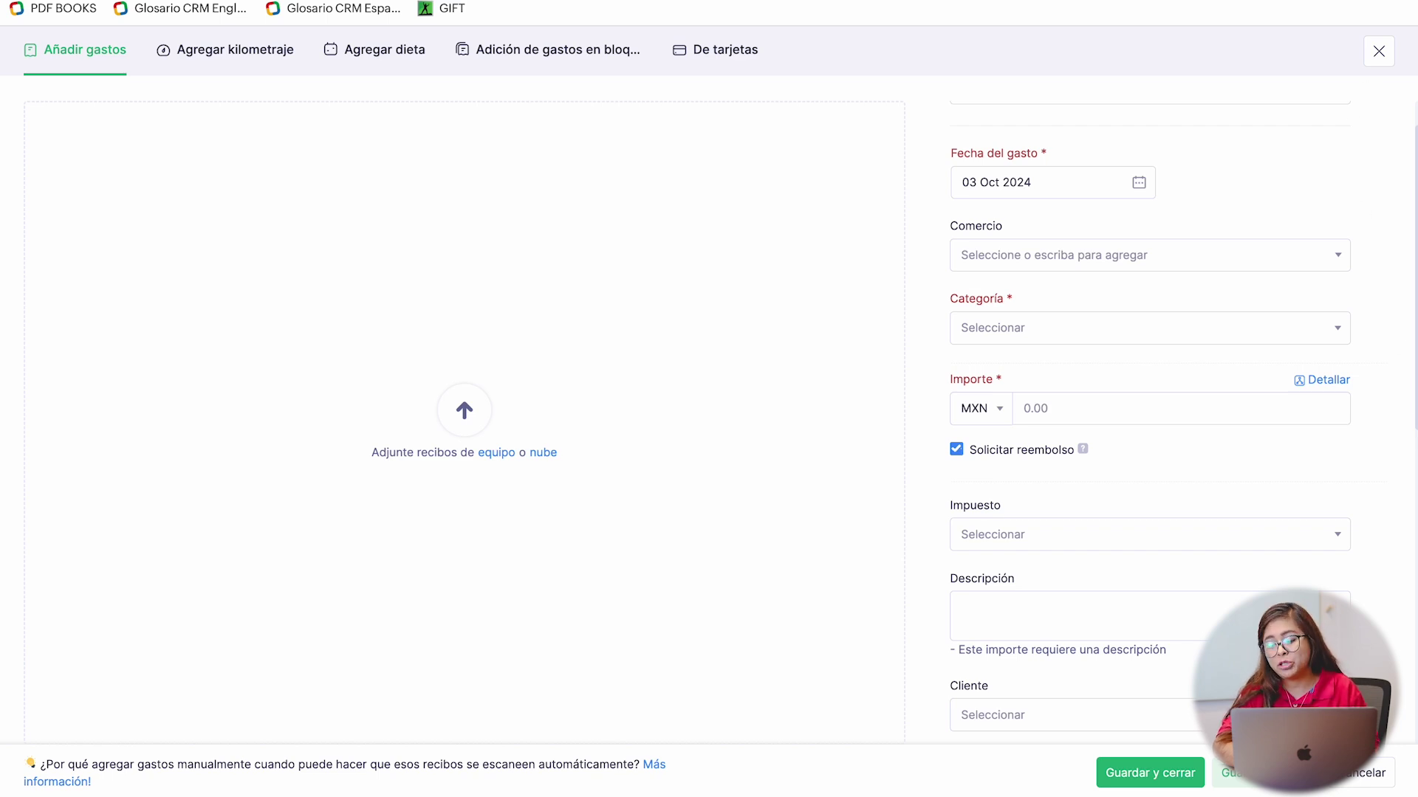
click(1359, 774)
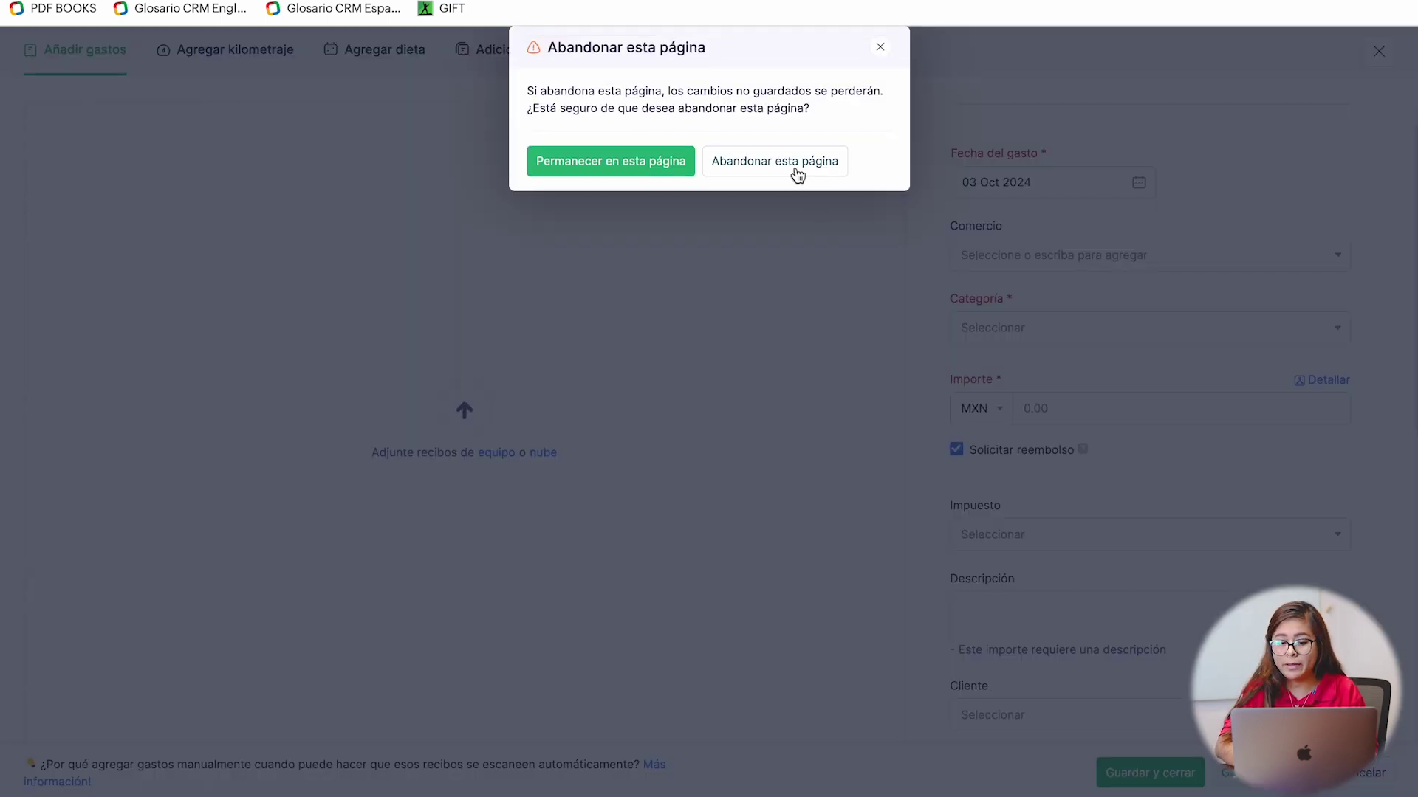
click(798, 178)
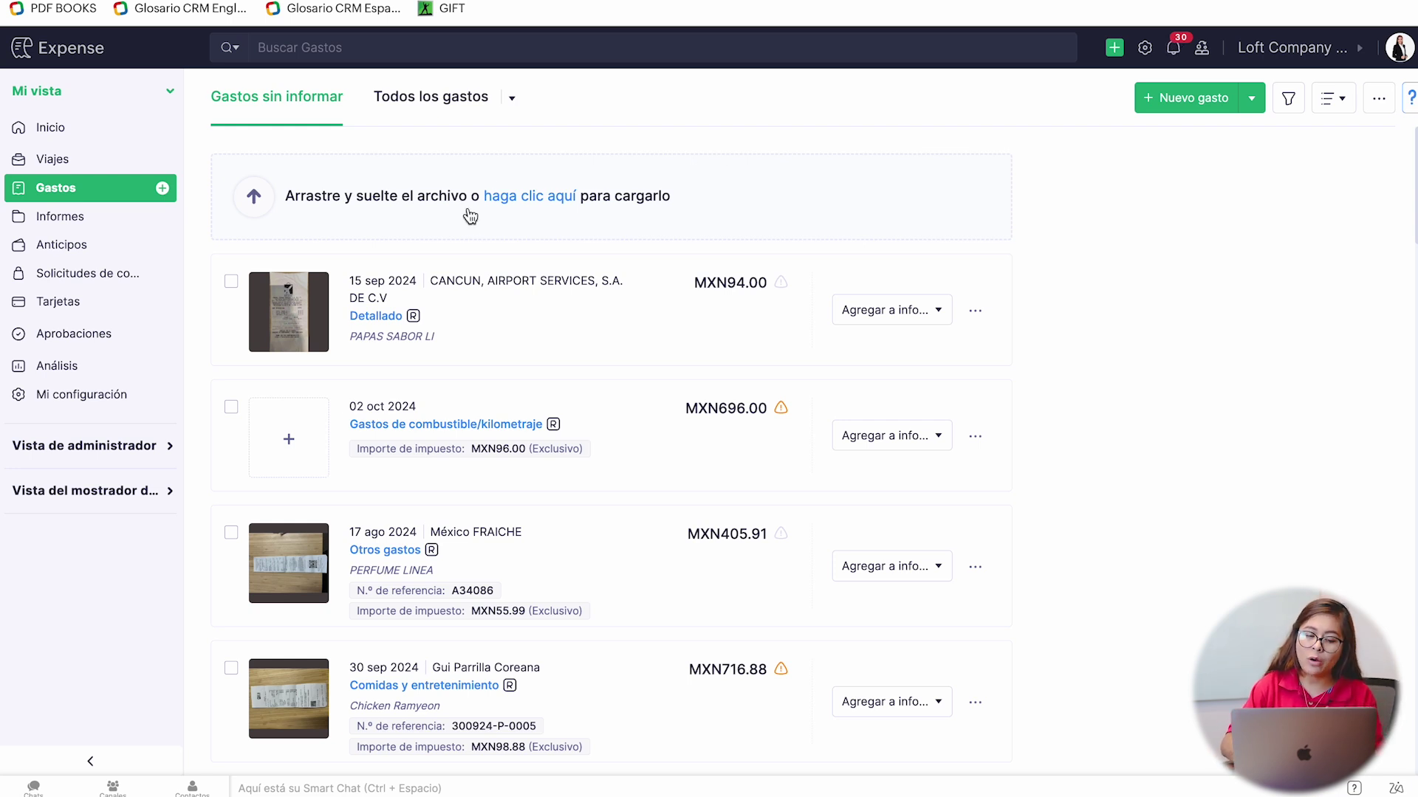
- Upload the receipt AIRPORT.jpeg from the desktop's Expense/Tickets folder for automatic scanning and load the new expense into the list
click(561, 198)
click(629, 291)
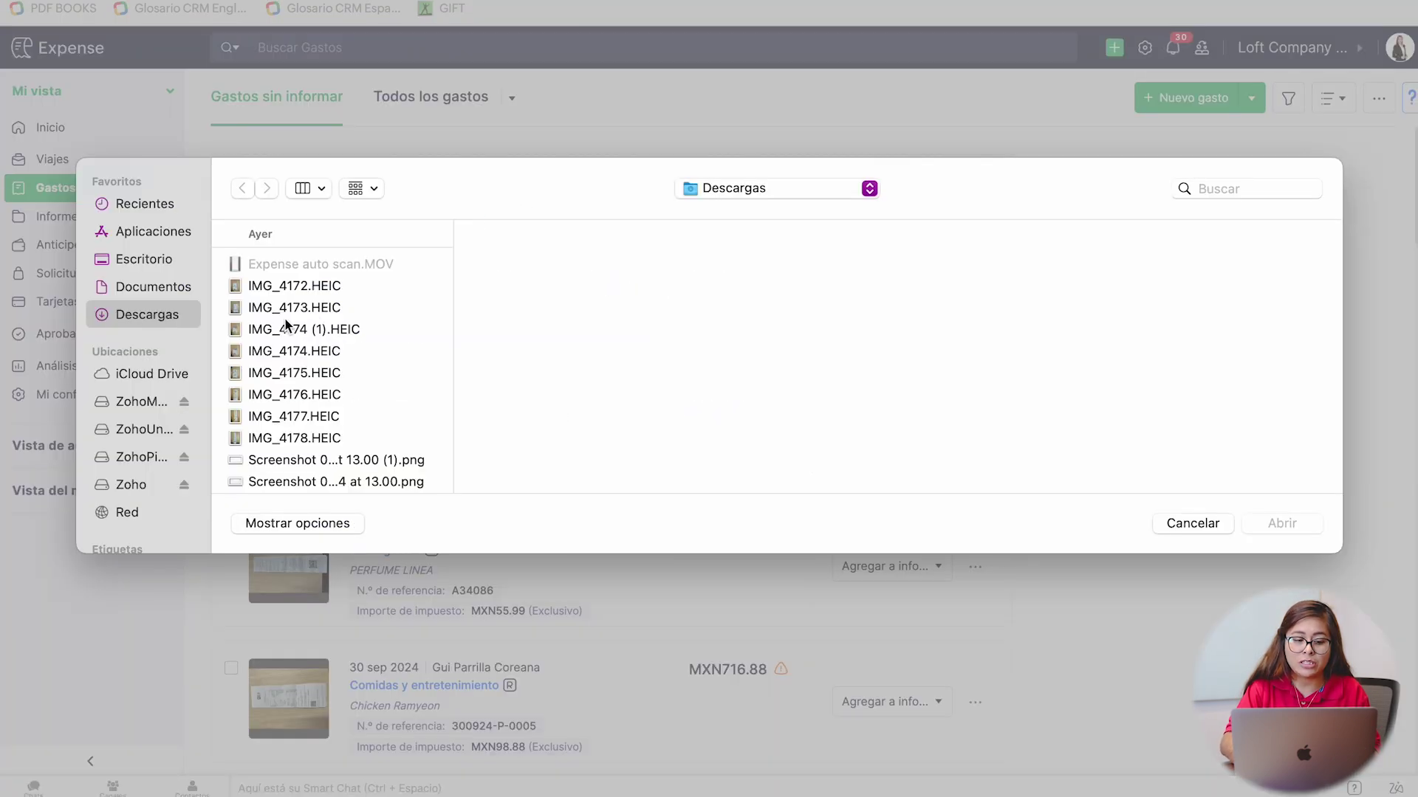
click(174, 260)
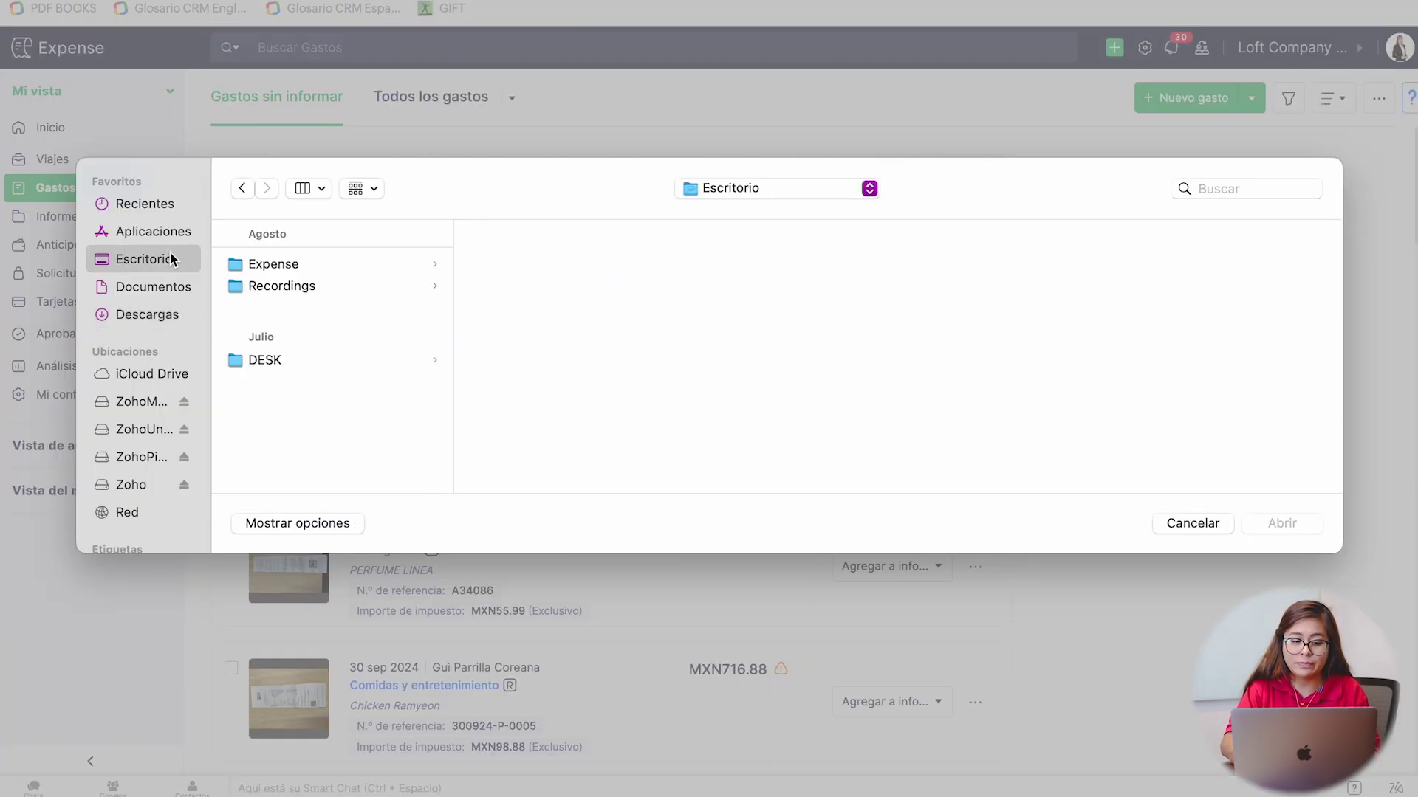
click(284, 266)
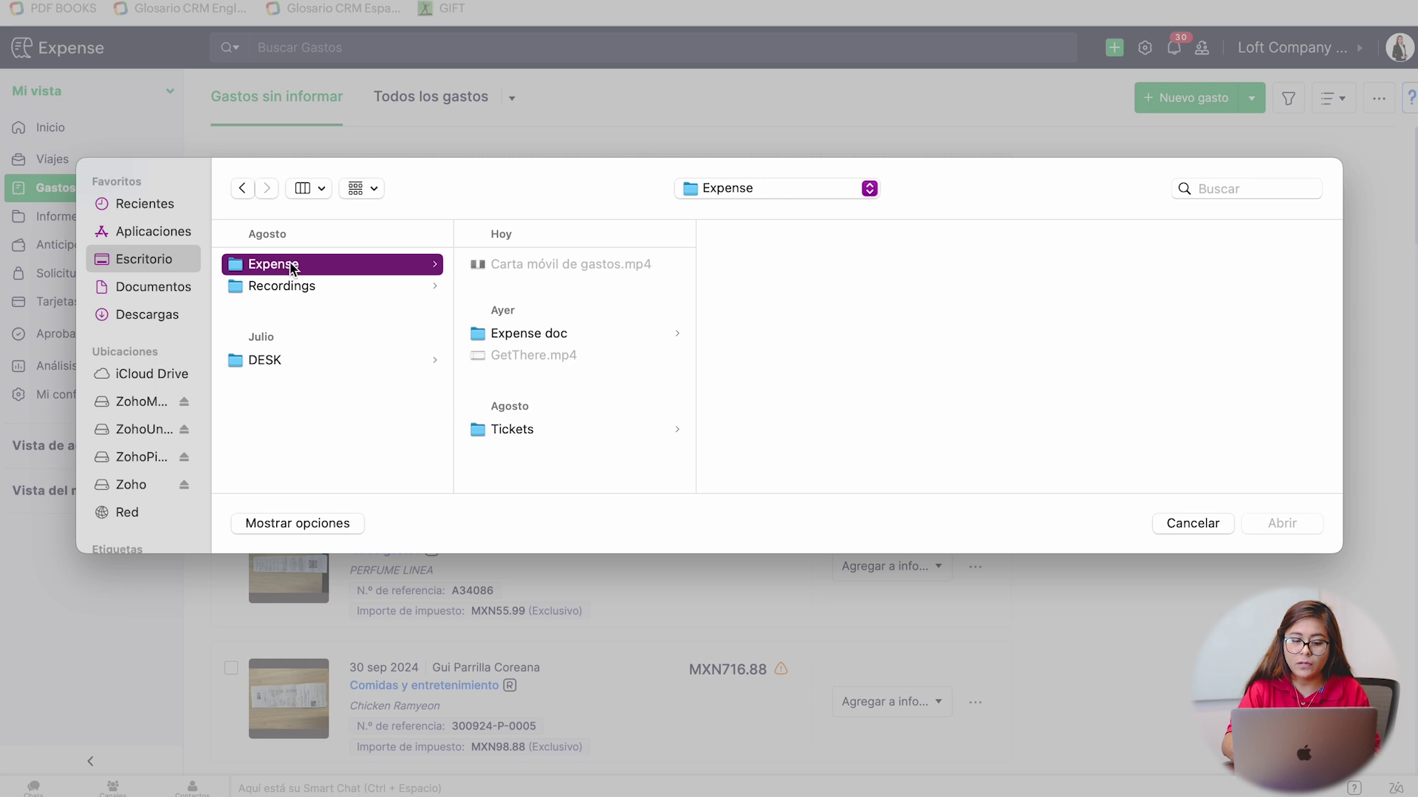
click(510, 429)
double_click(767, 270)
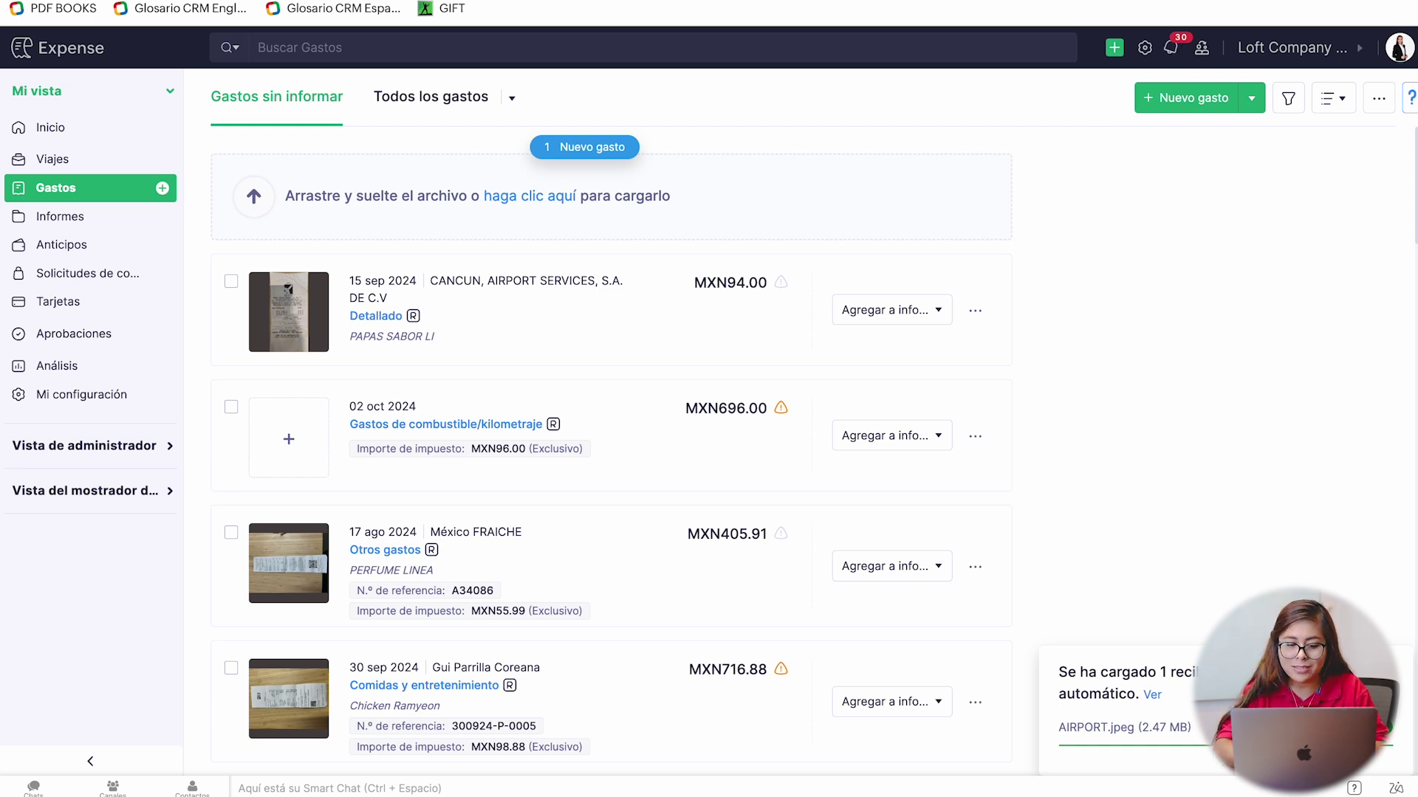
click(585, 155)
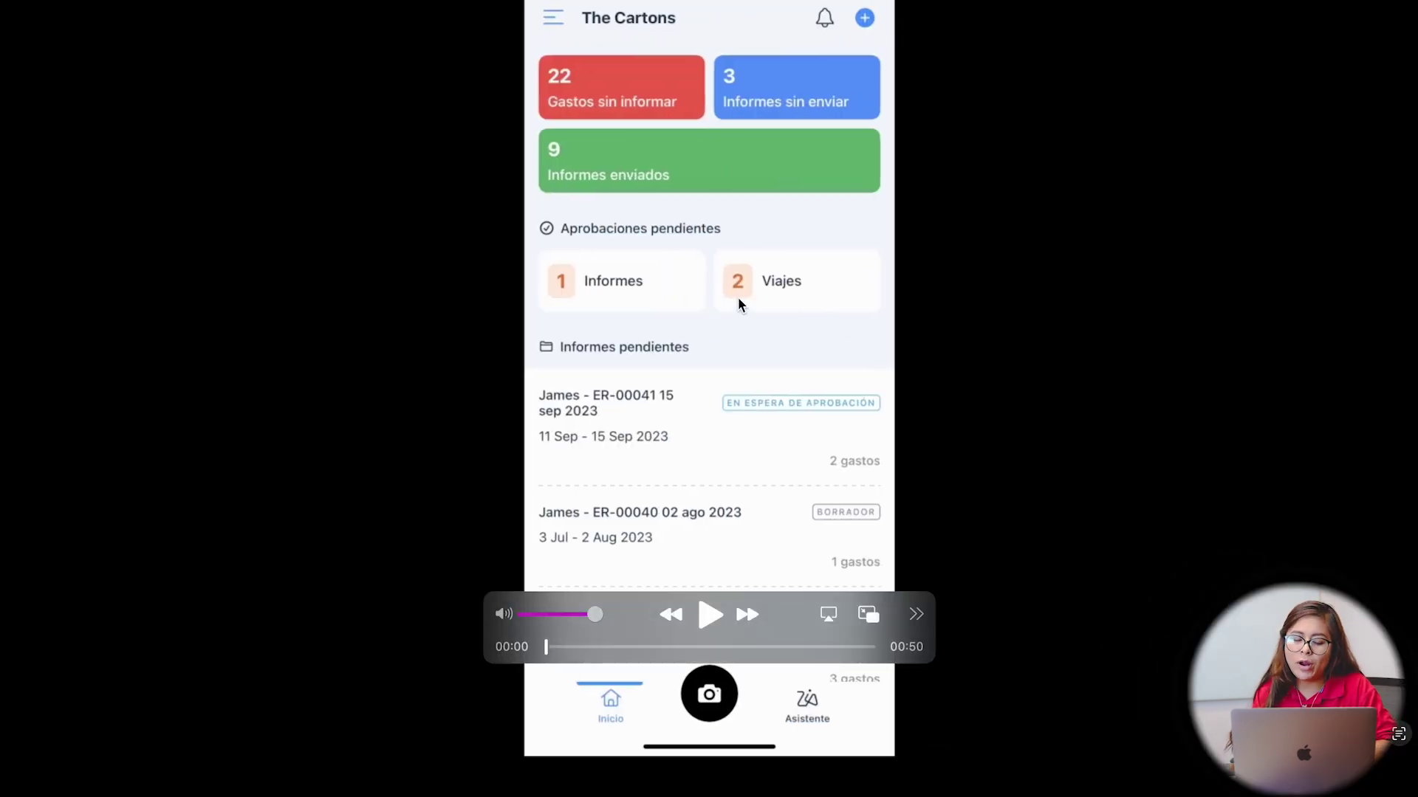
- Play the demo video of the mobile expense app in the video player
click(707, 614)
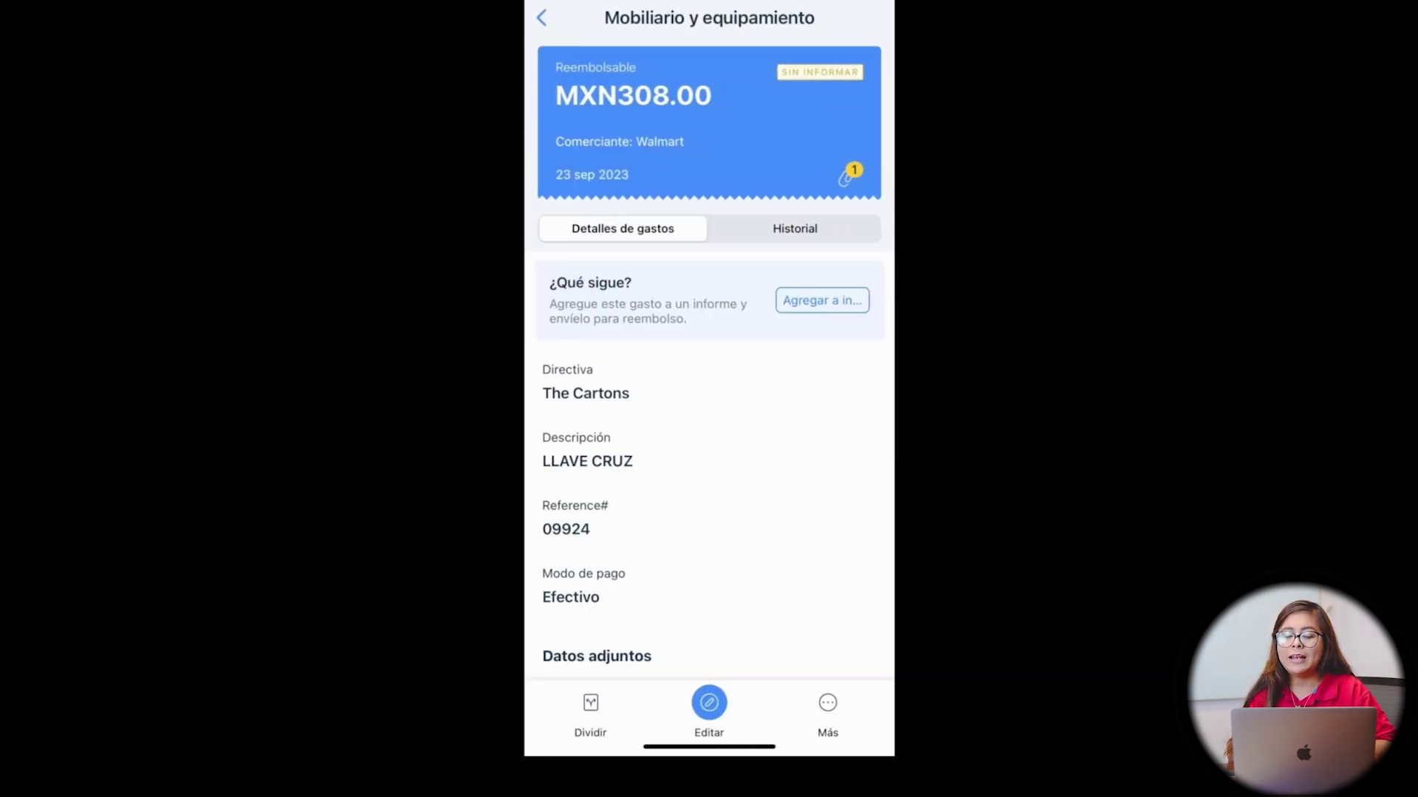
mouse_move(1184, 544)
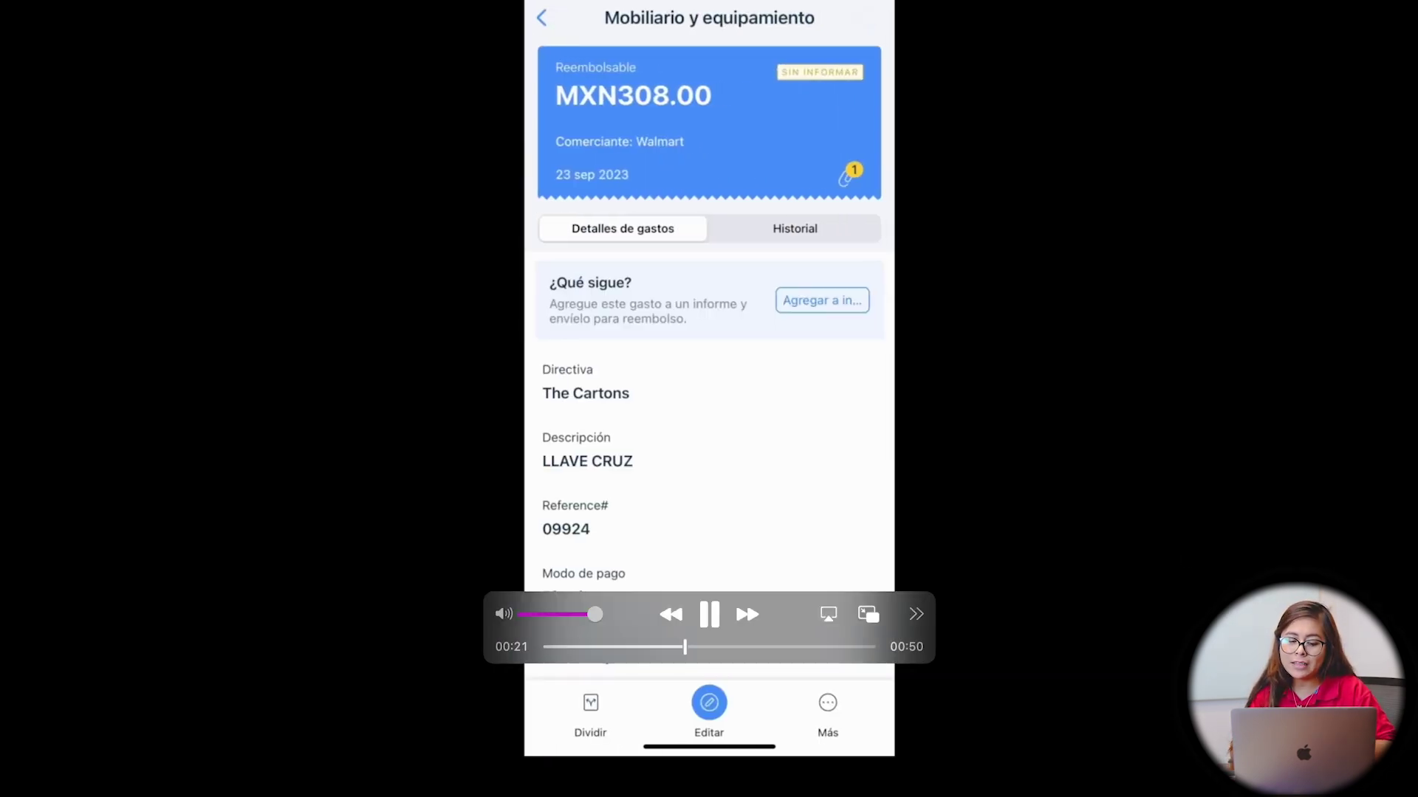
- Look through the unreported expenses and check the policy warning on the 2 October 2024 fuel and mileage expense
mouse_move(1226, 791)
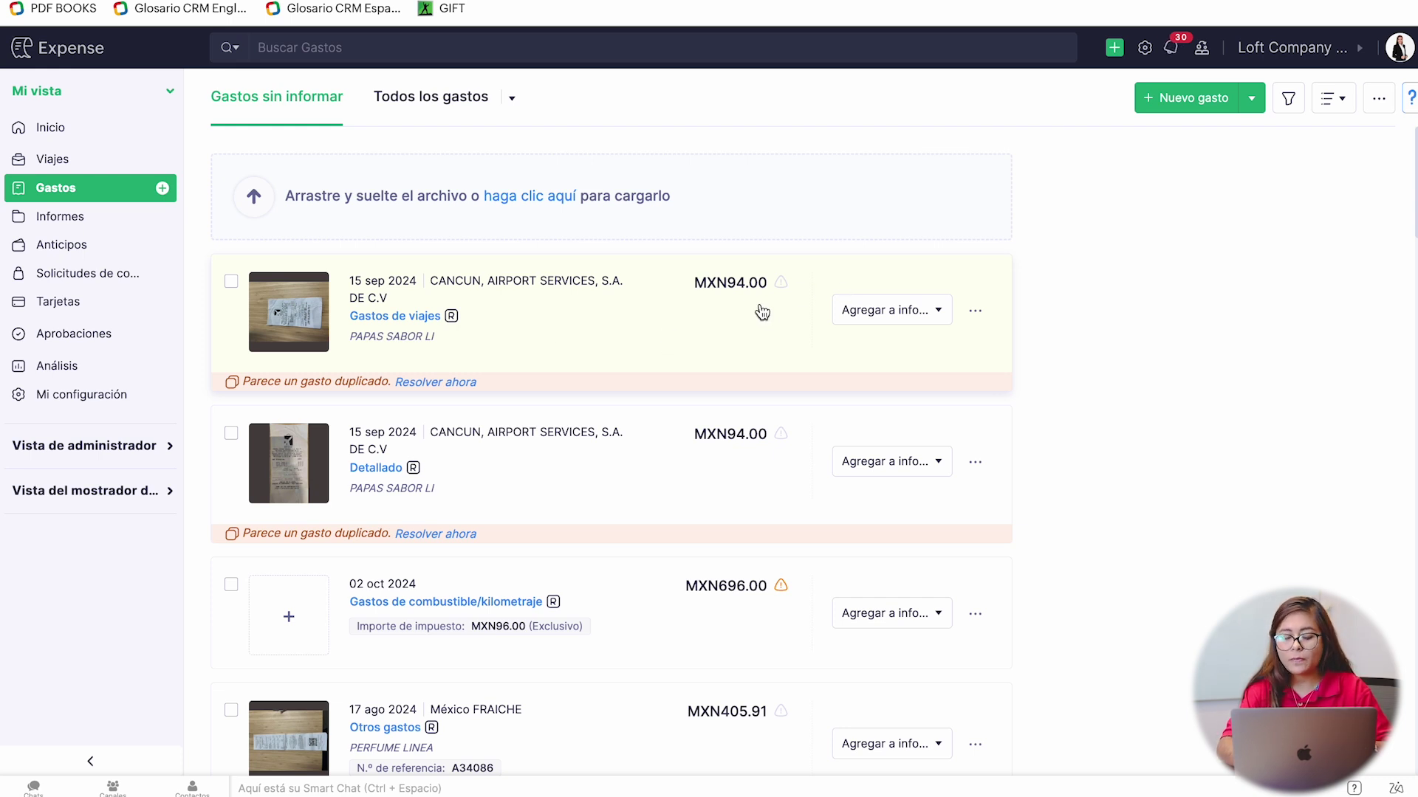
scroll(698, 362, down, 1)
scroll(698, 362, down, 2)
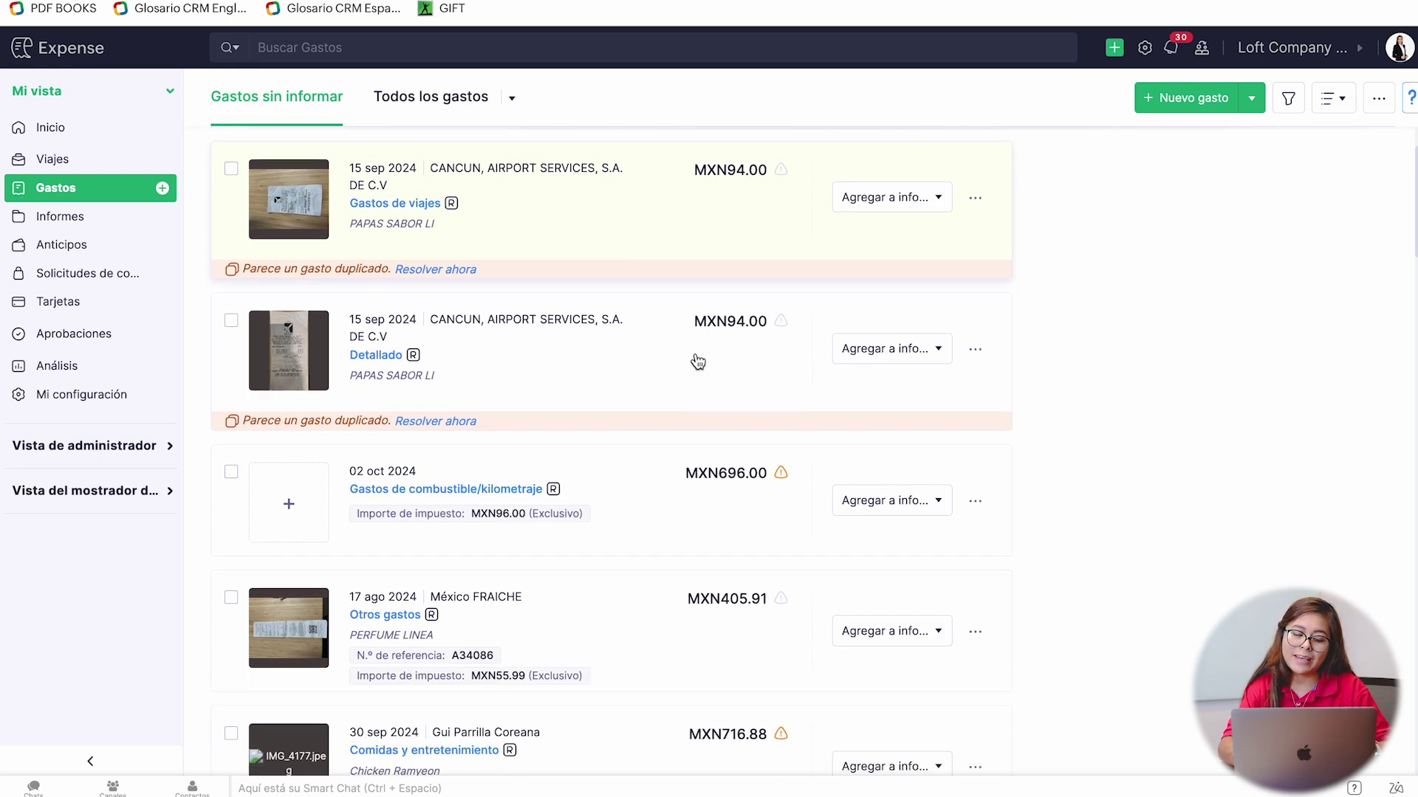
scroll(696, 360, down, 1)
scroll(696, 358, down, 1)
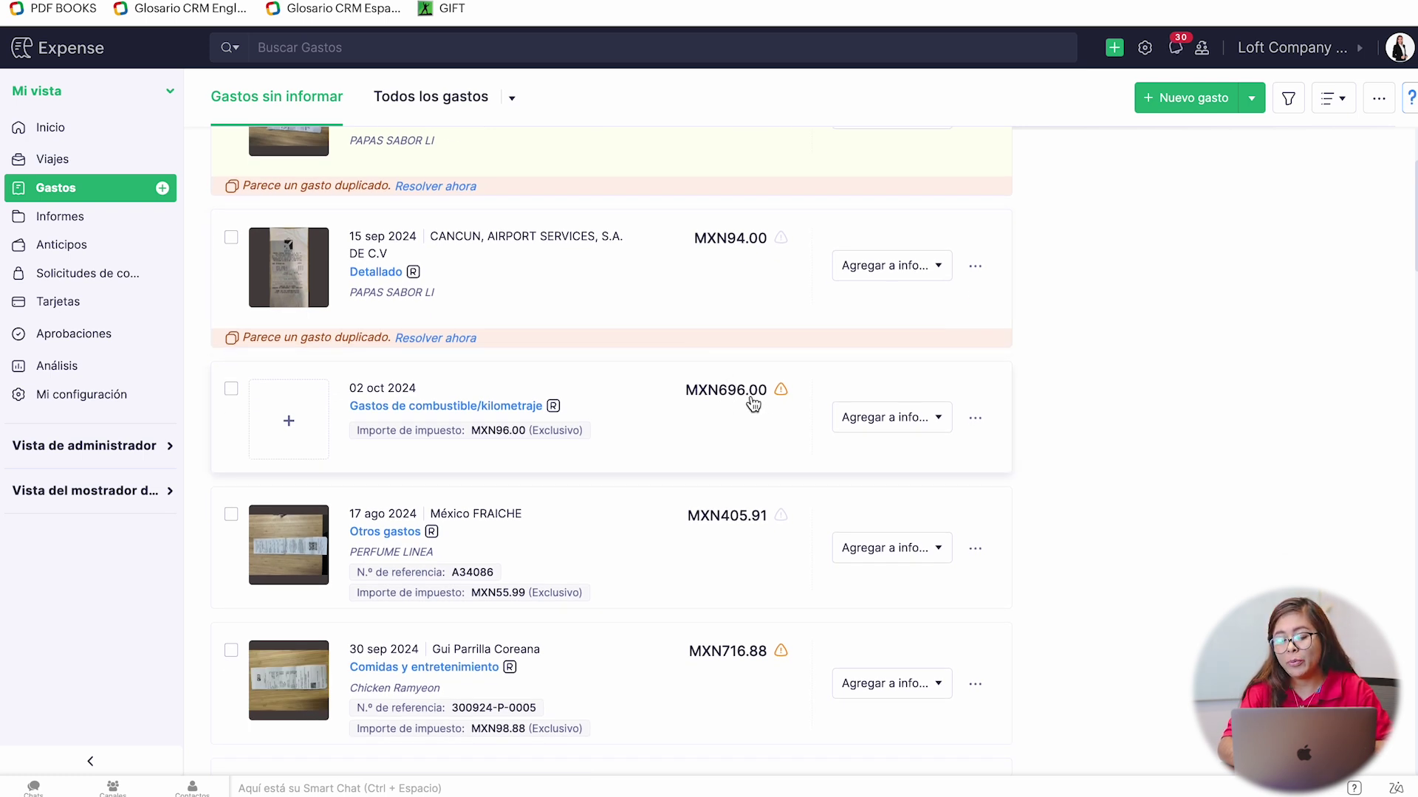
mouse_move(782, 399)
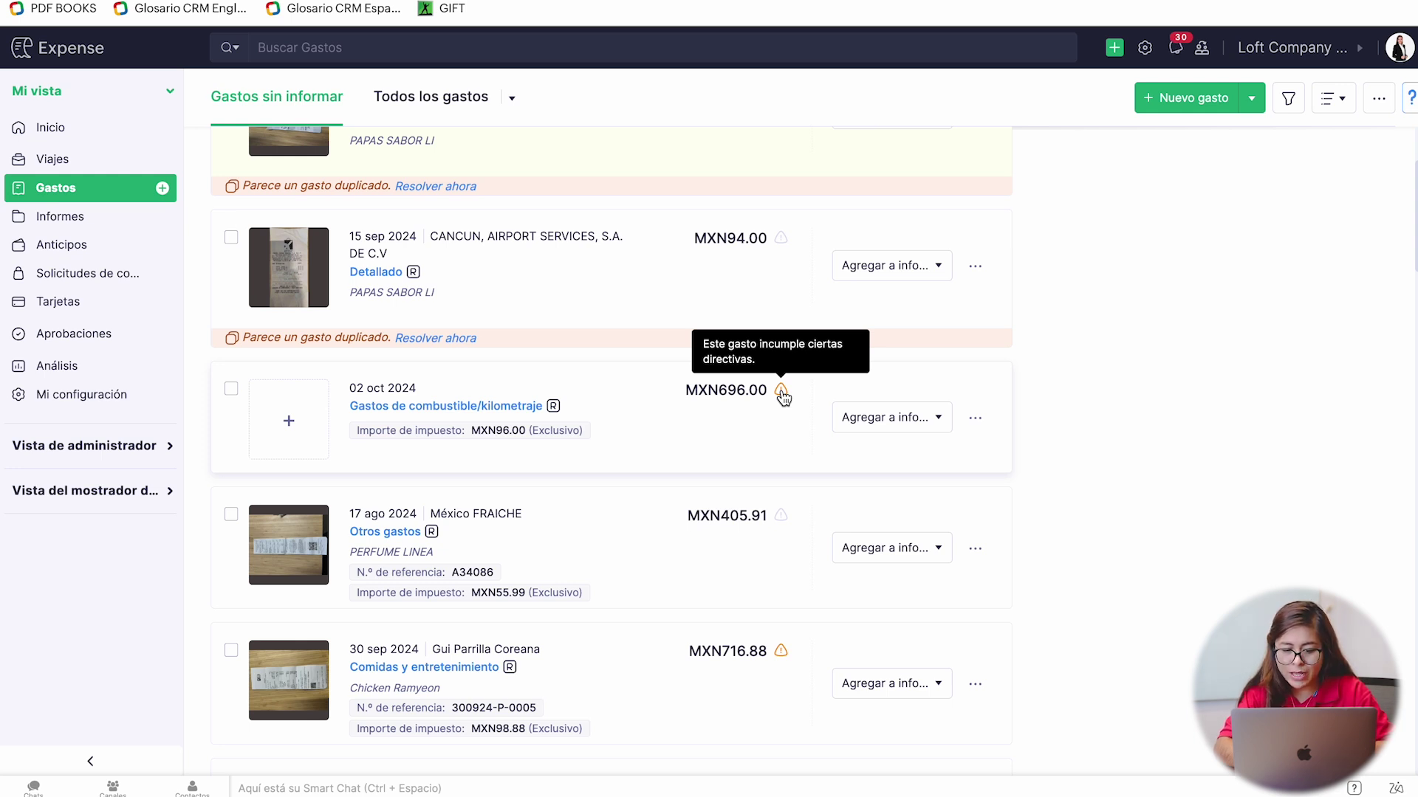
- Open the fuel and mileage expense that breaches a policy and examine its violation notice and form fields
click(783, 395)
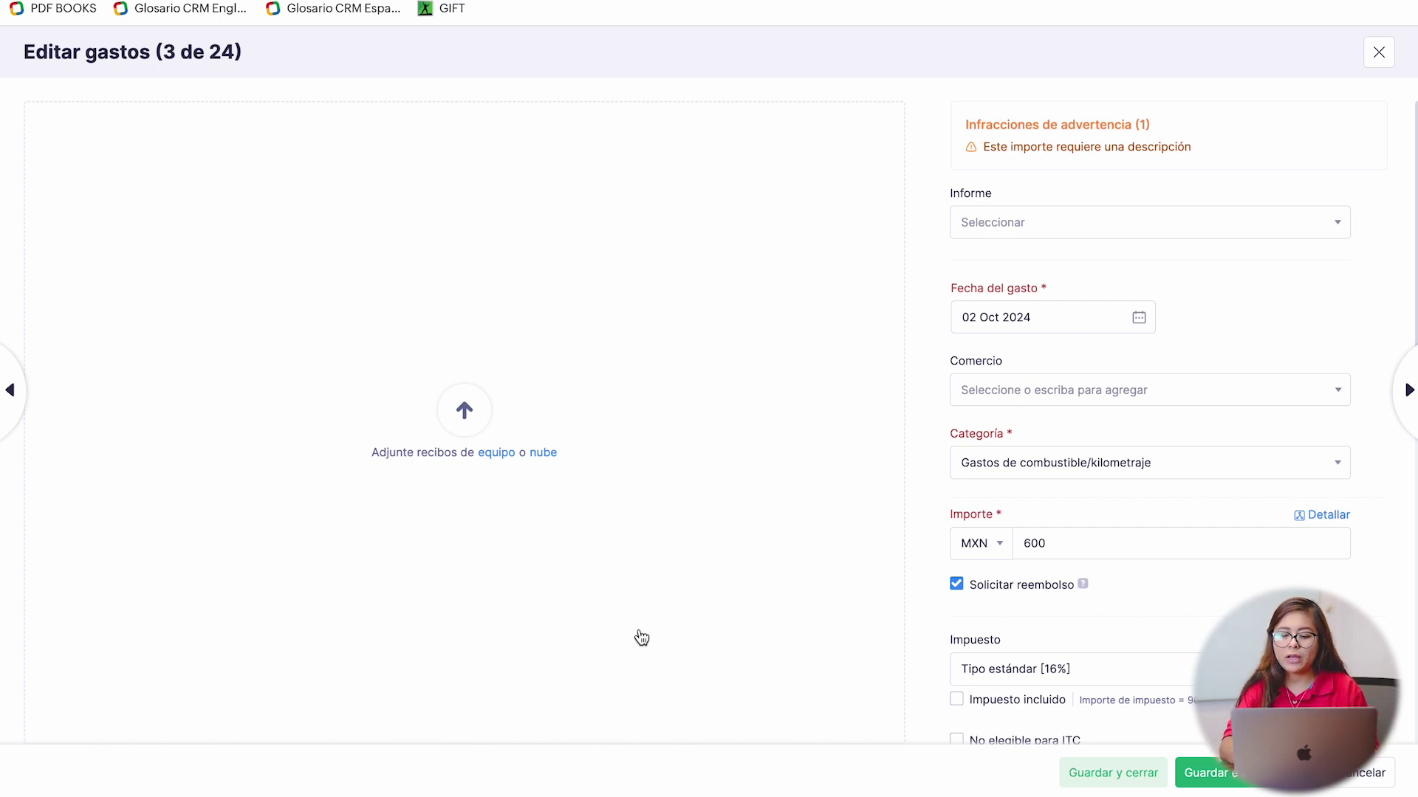
scroll(1060, 500, down, 3)
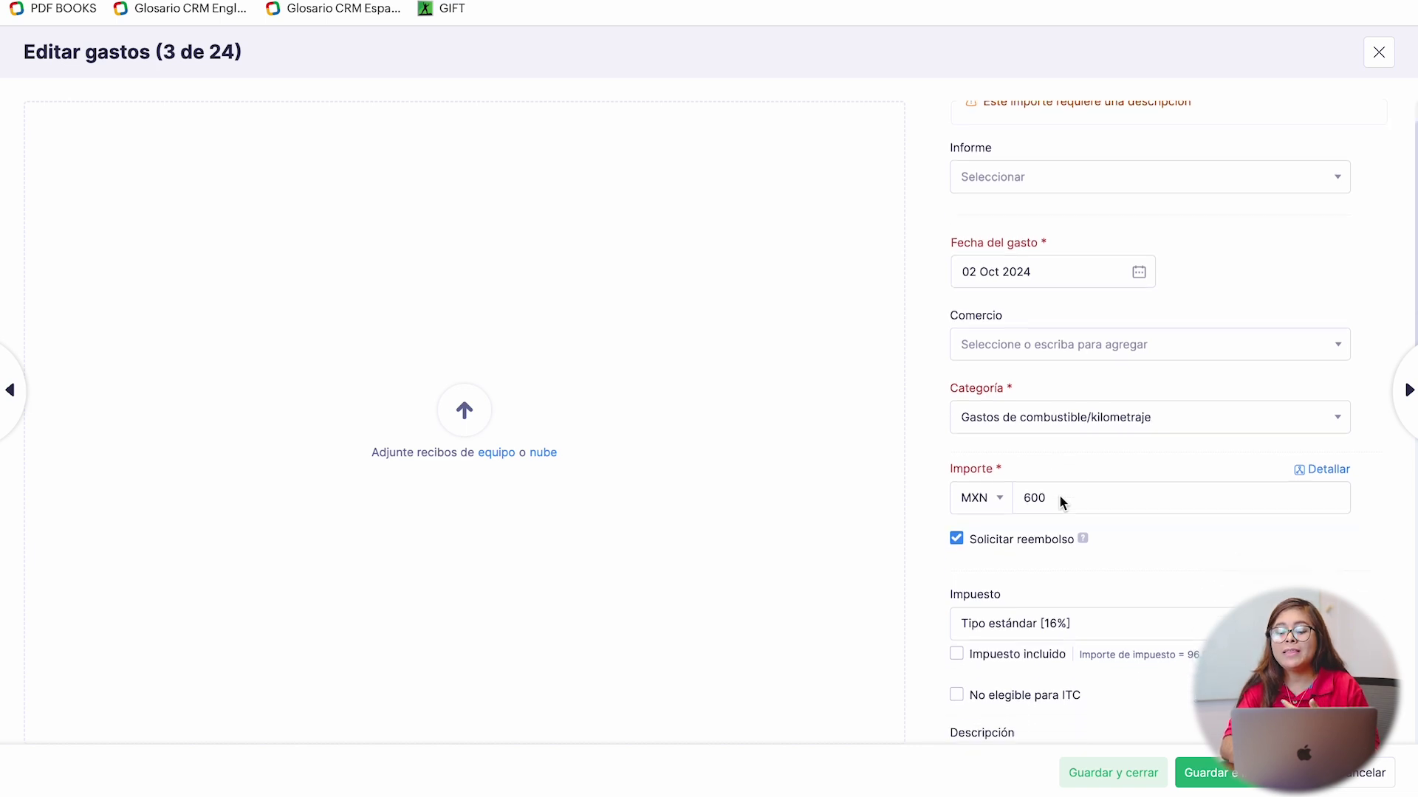
scroll(1060, 501, down, 1)
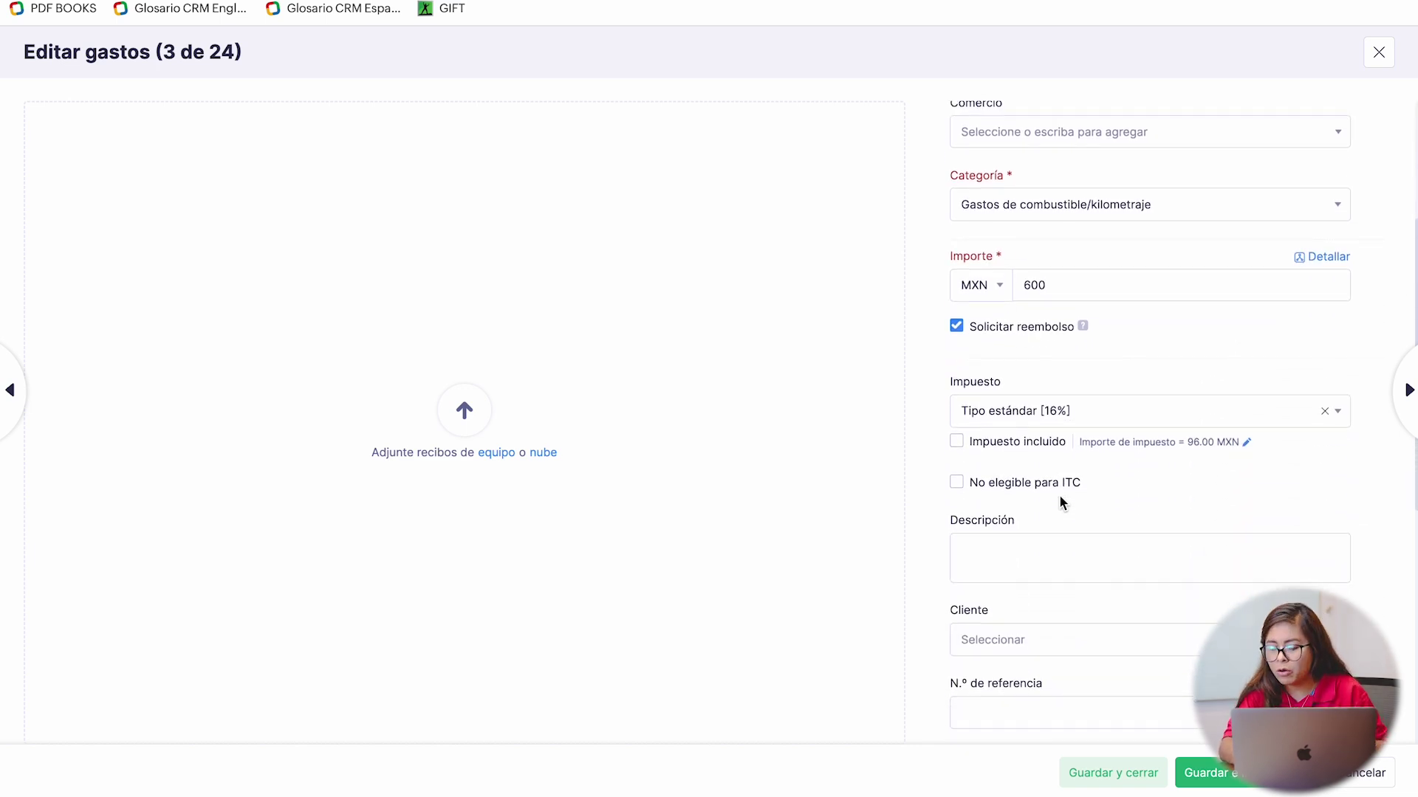
scroll(1129, 462, down, 1)
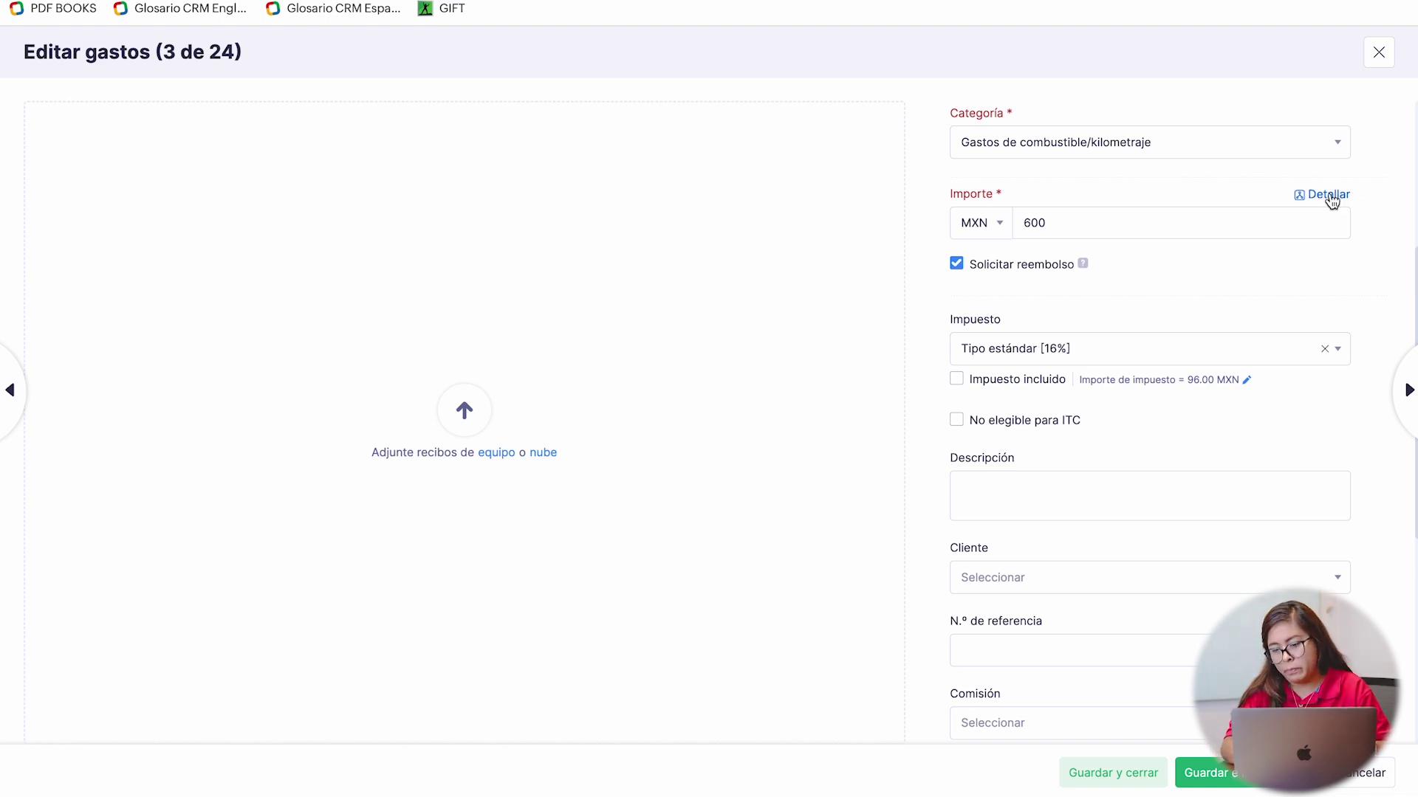
- Examine the itemized view's description, tax and amount fields, return to the single-expense view, and close the expense without saving
click(1329, 196)
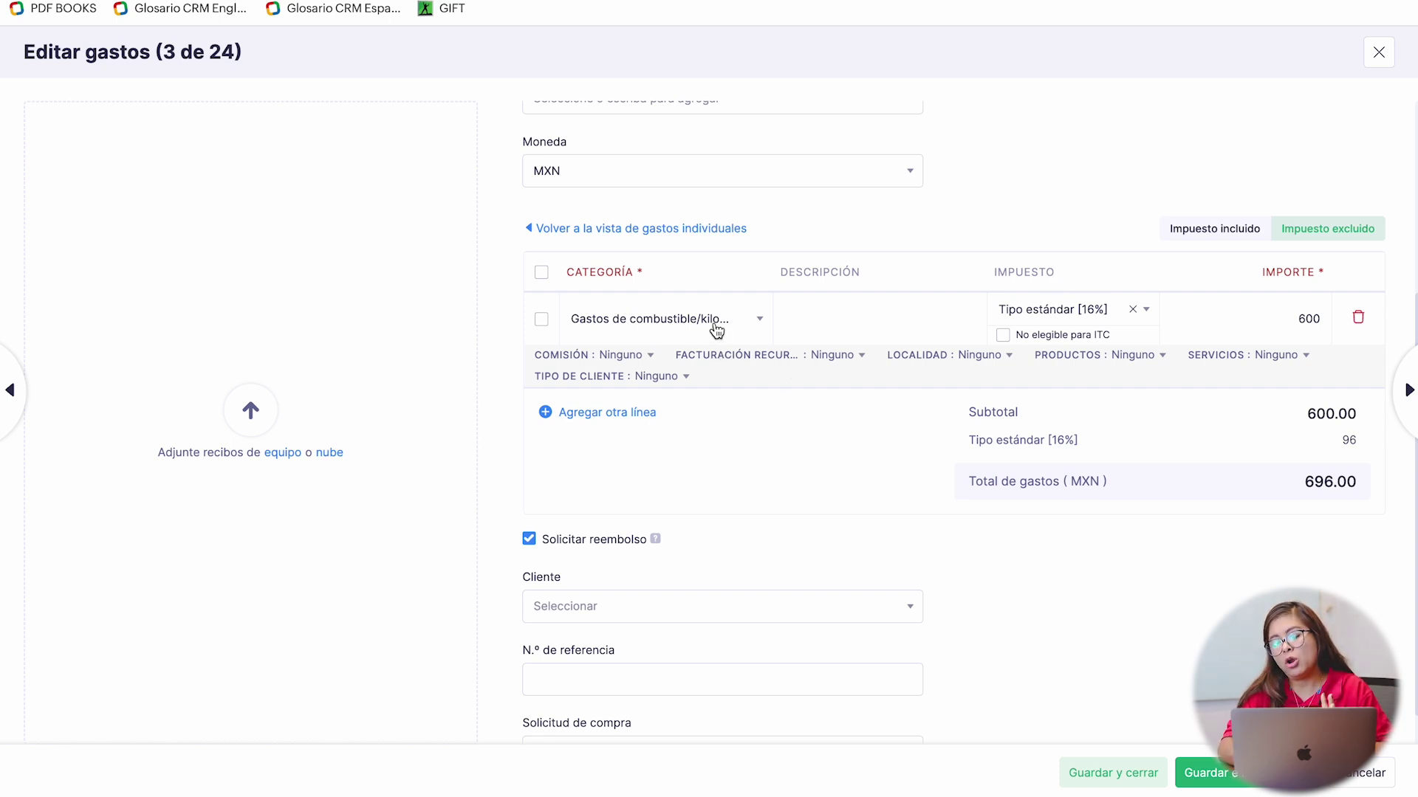
click(864, 330)
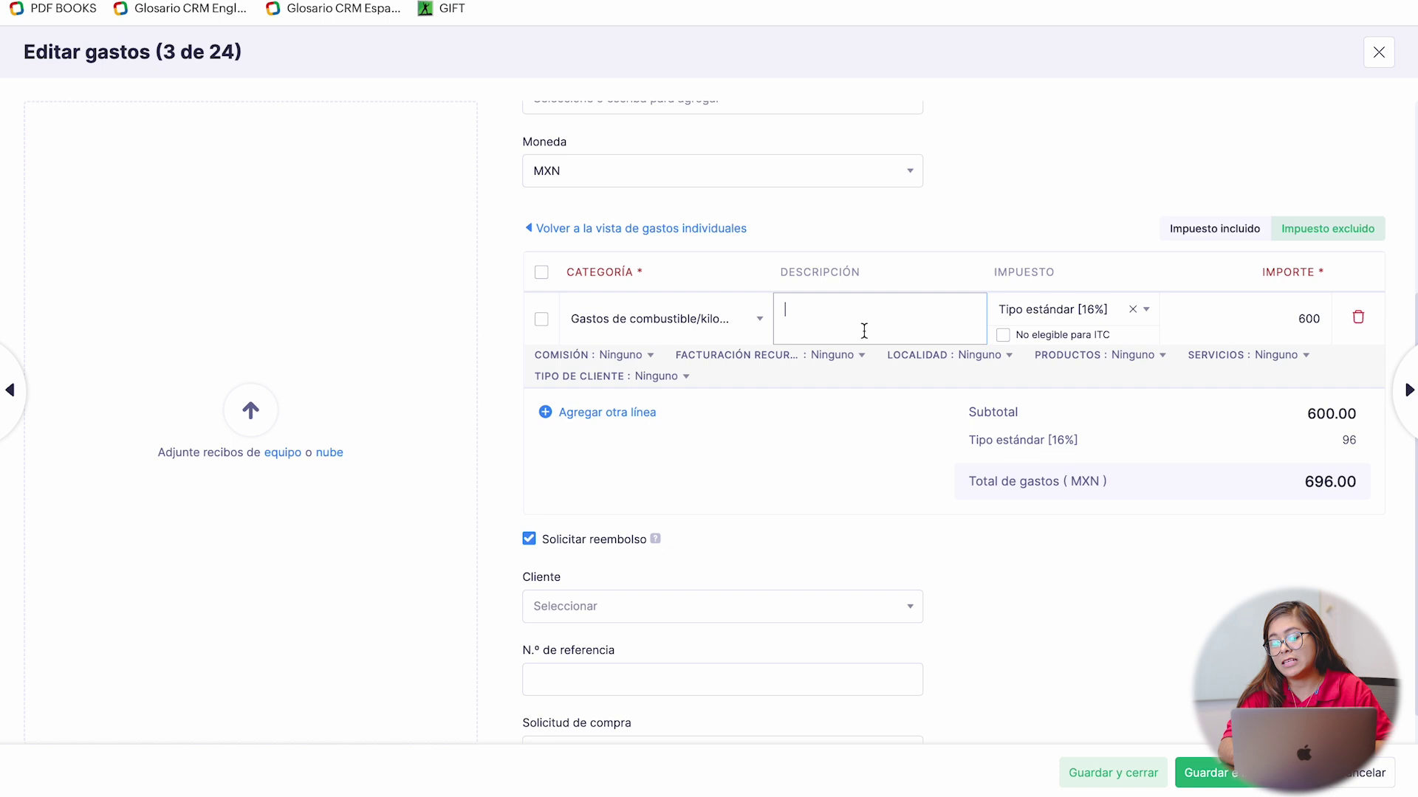
click(1092, 310)
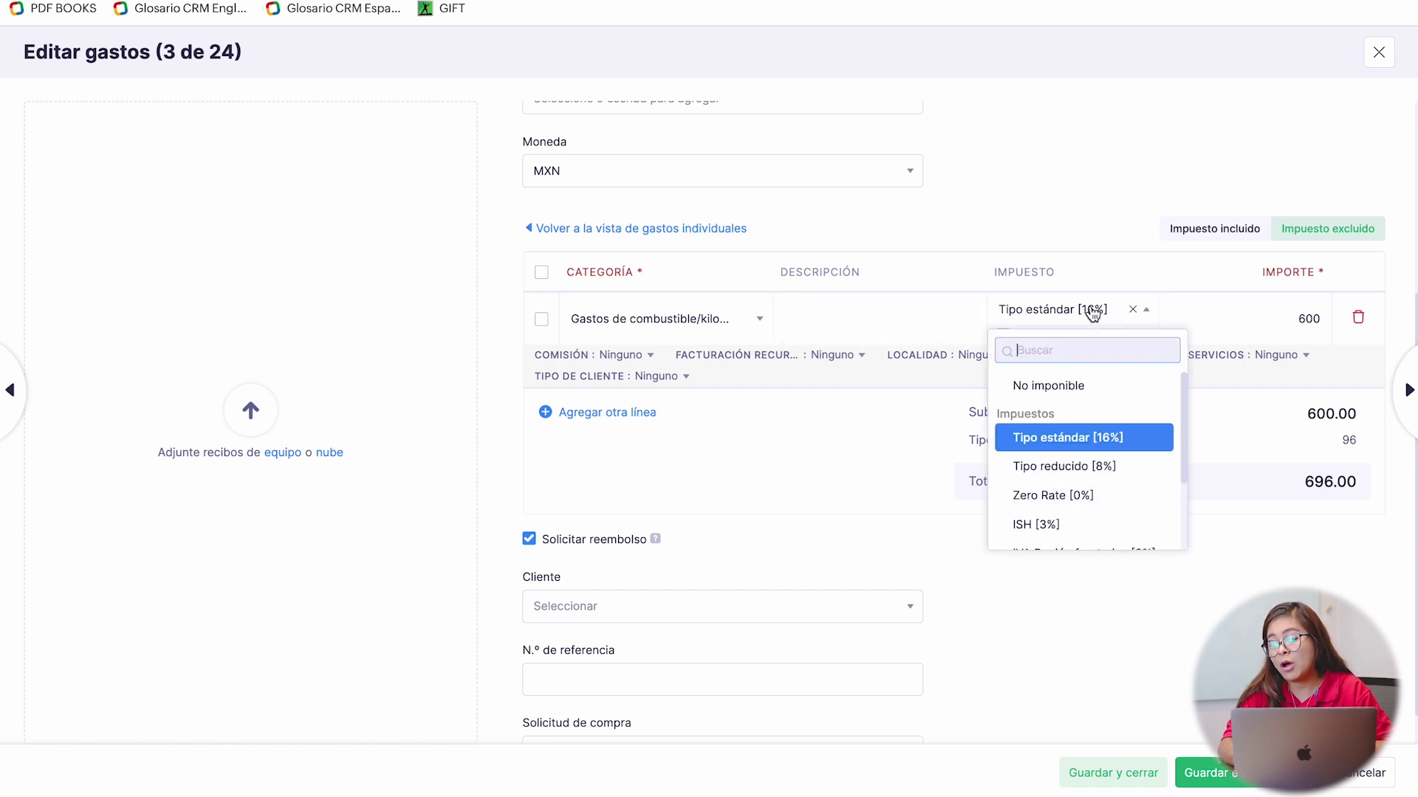
click(1241, 313)
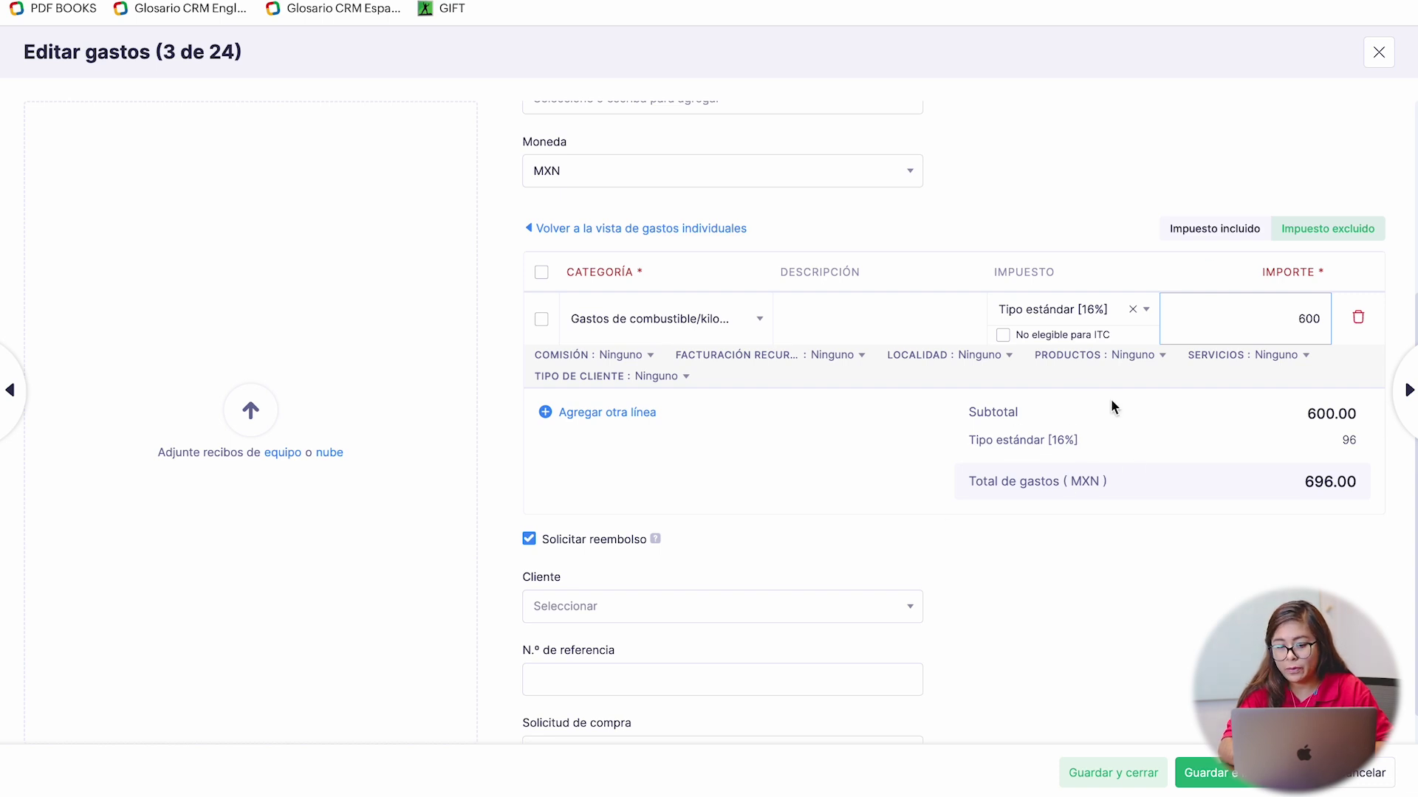
scroll(1113, 407, up, 2)
click(594, 325)
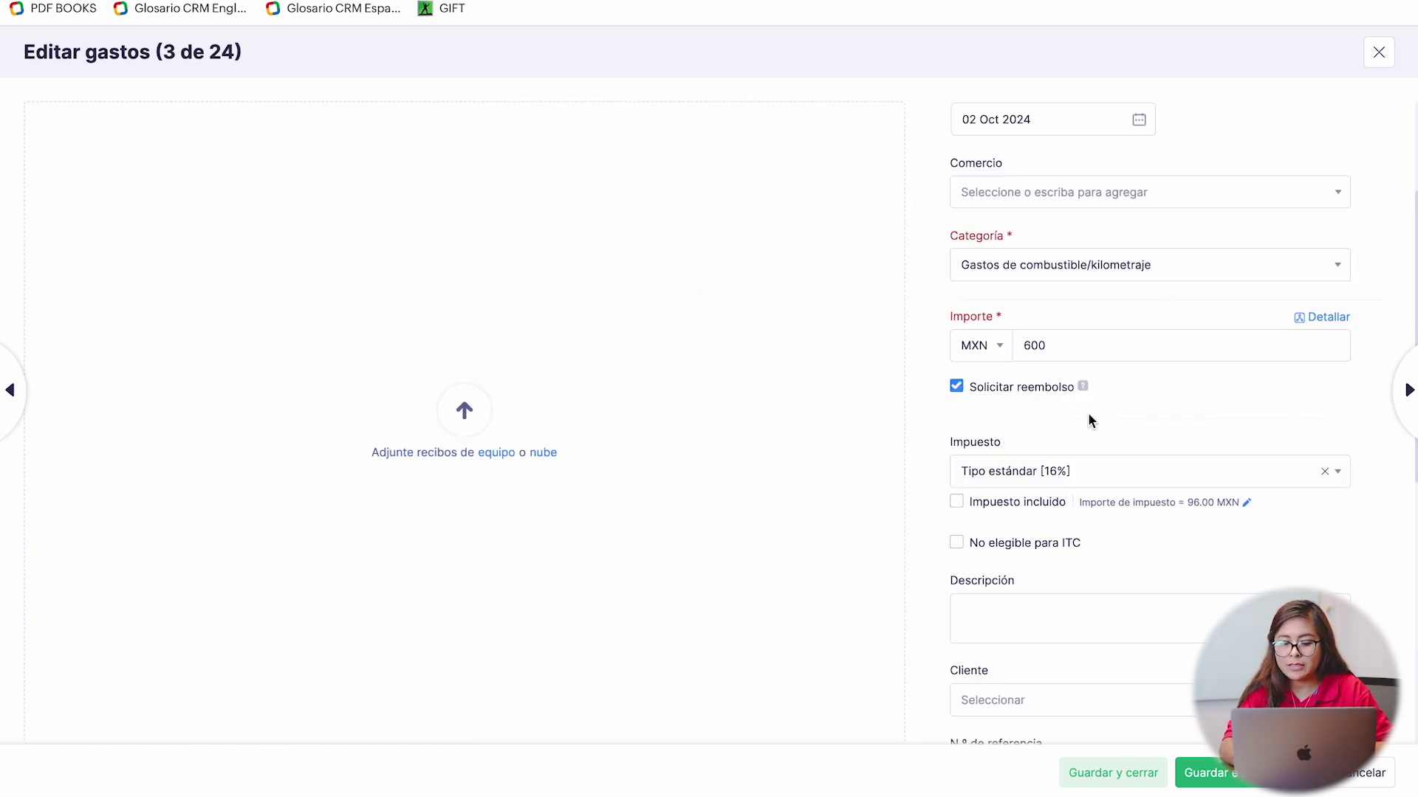
click(1355, 775)
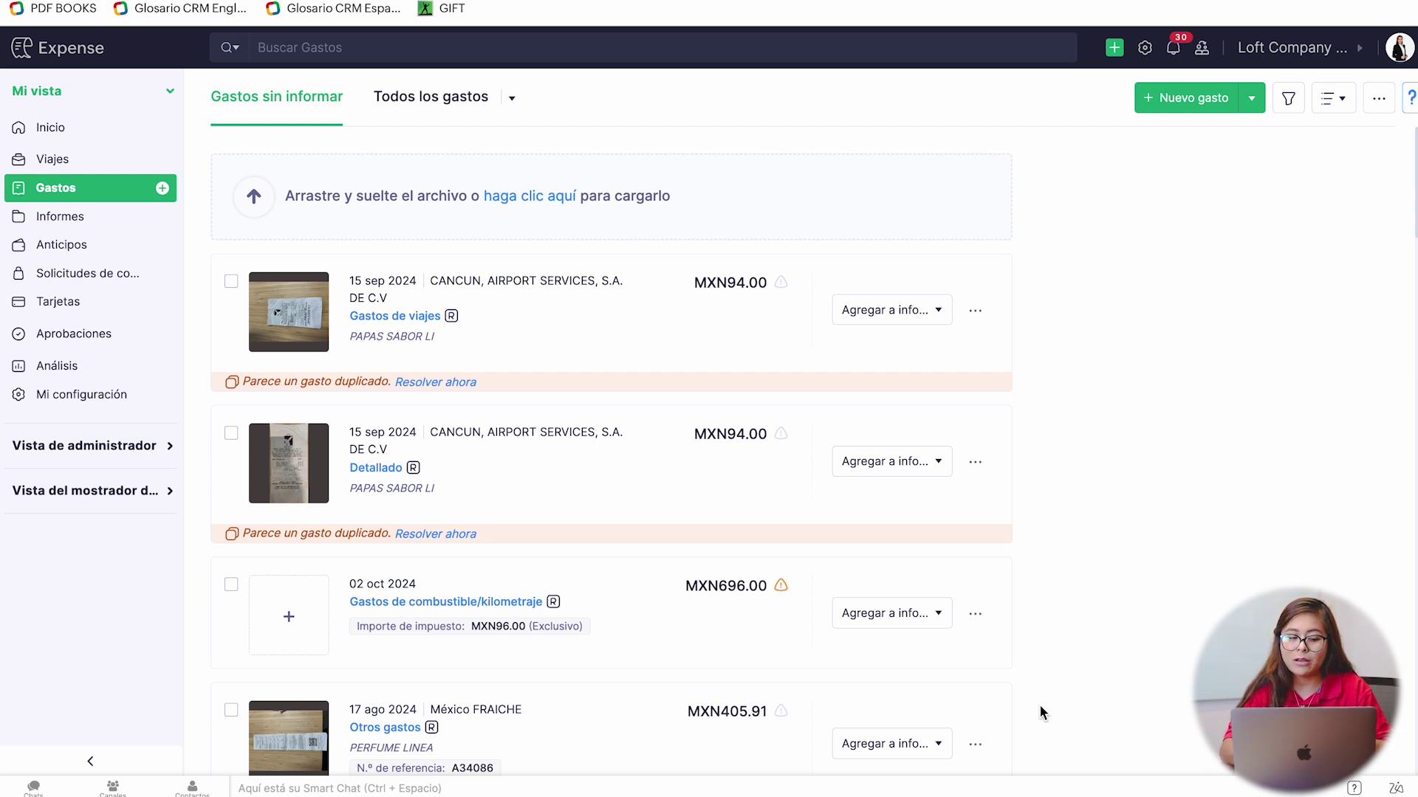
- Create a new expense report from the list of all reports, leaving its business purpose, duration and trip blank
click(90, 225)
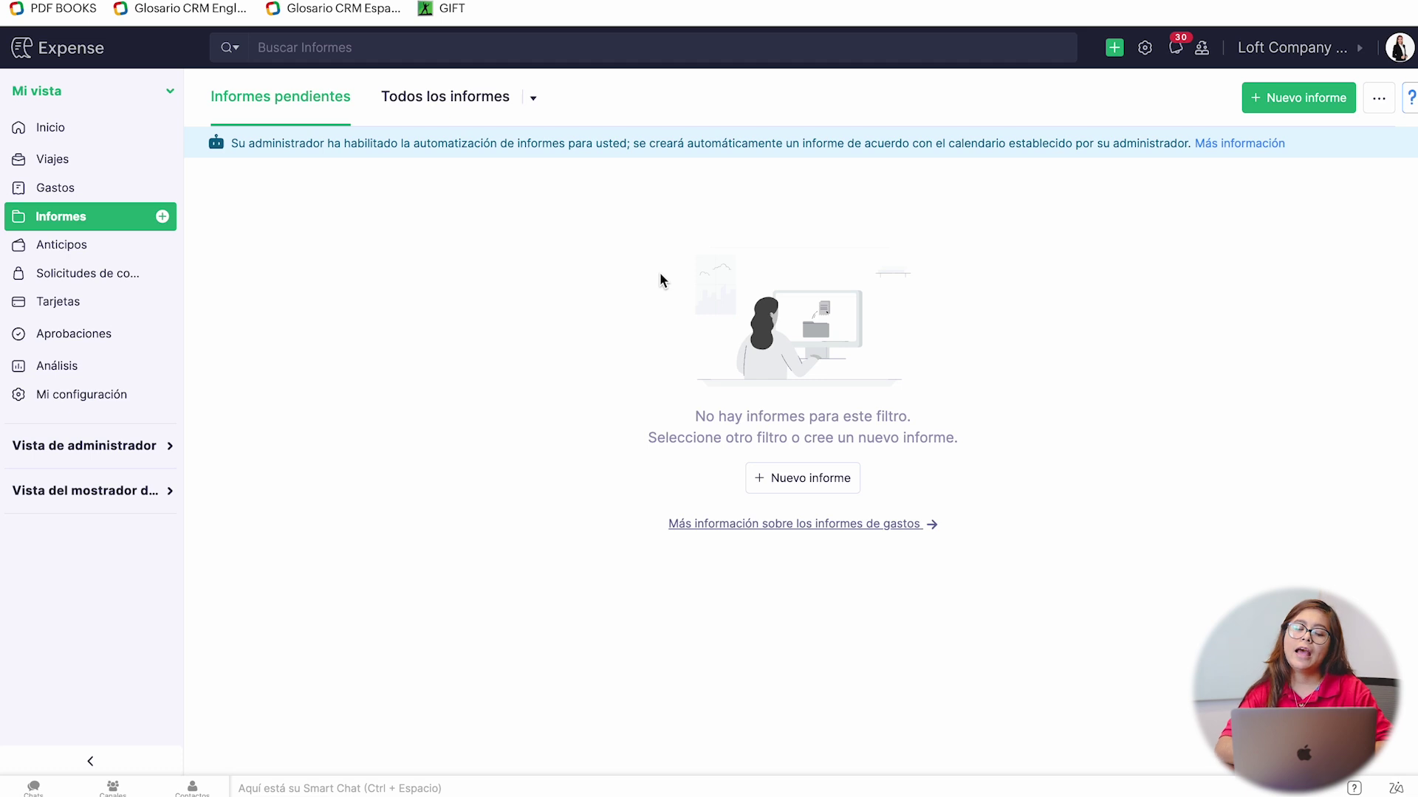
click(459, 102)
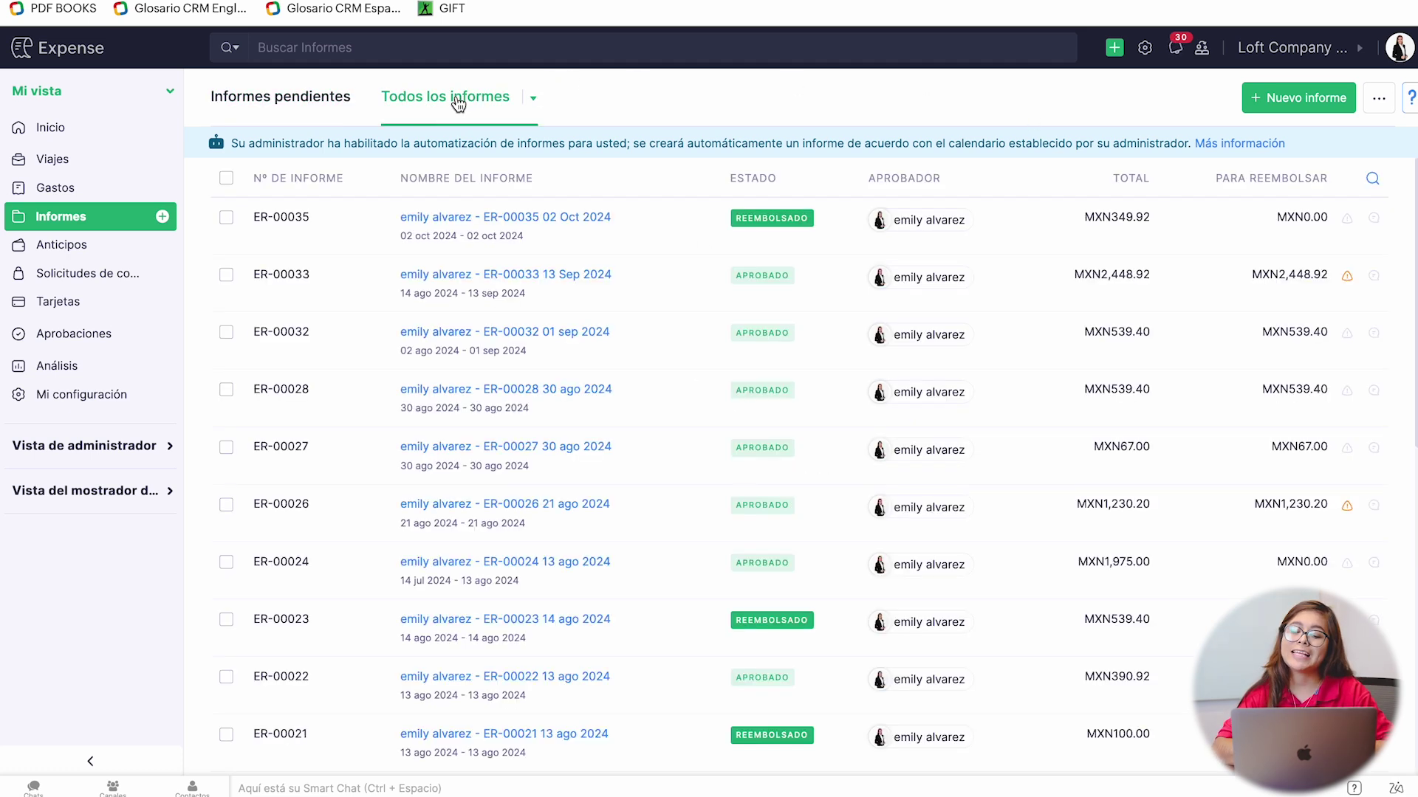
click(1296, 108)
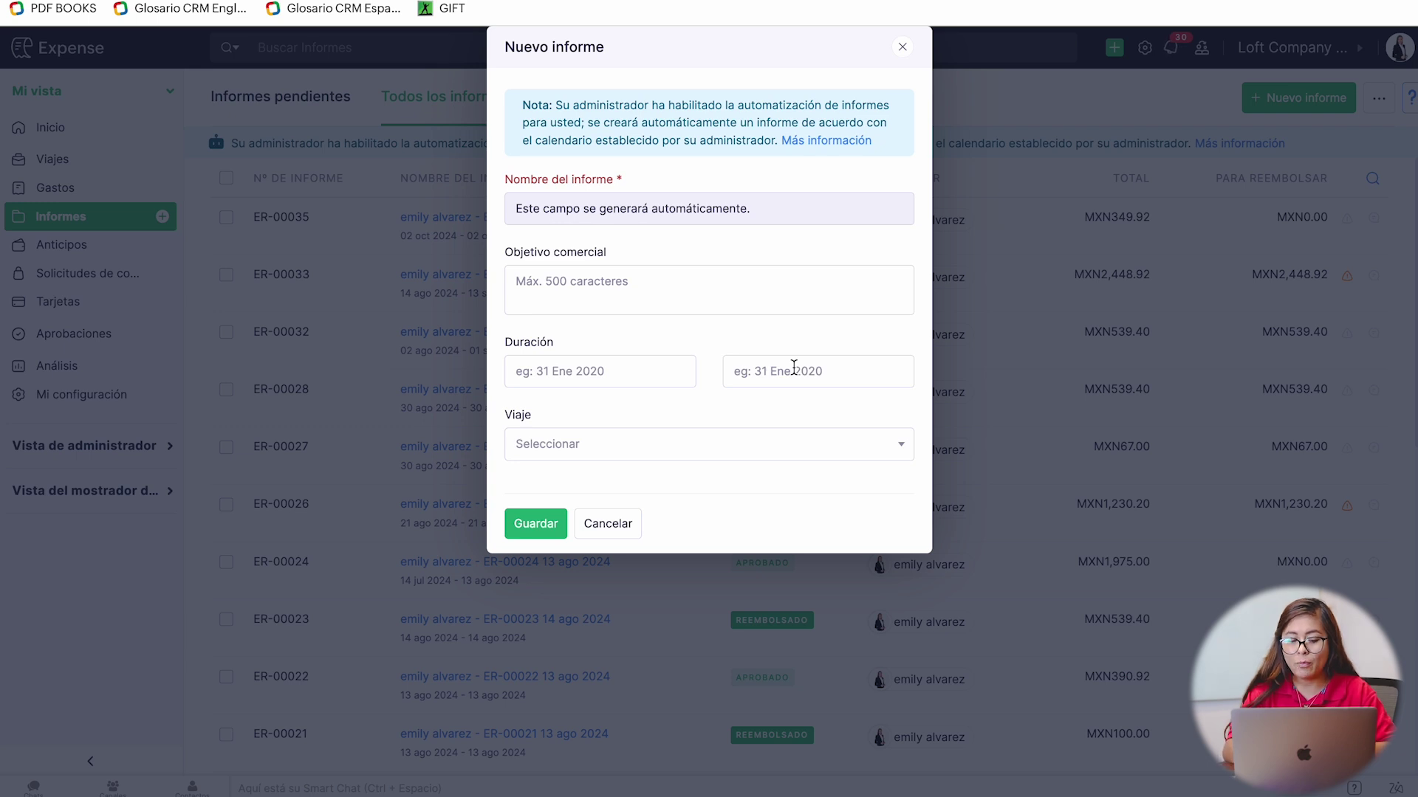
click(847, 454)
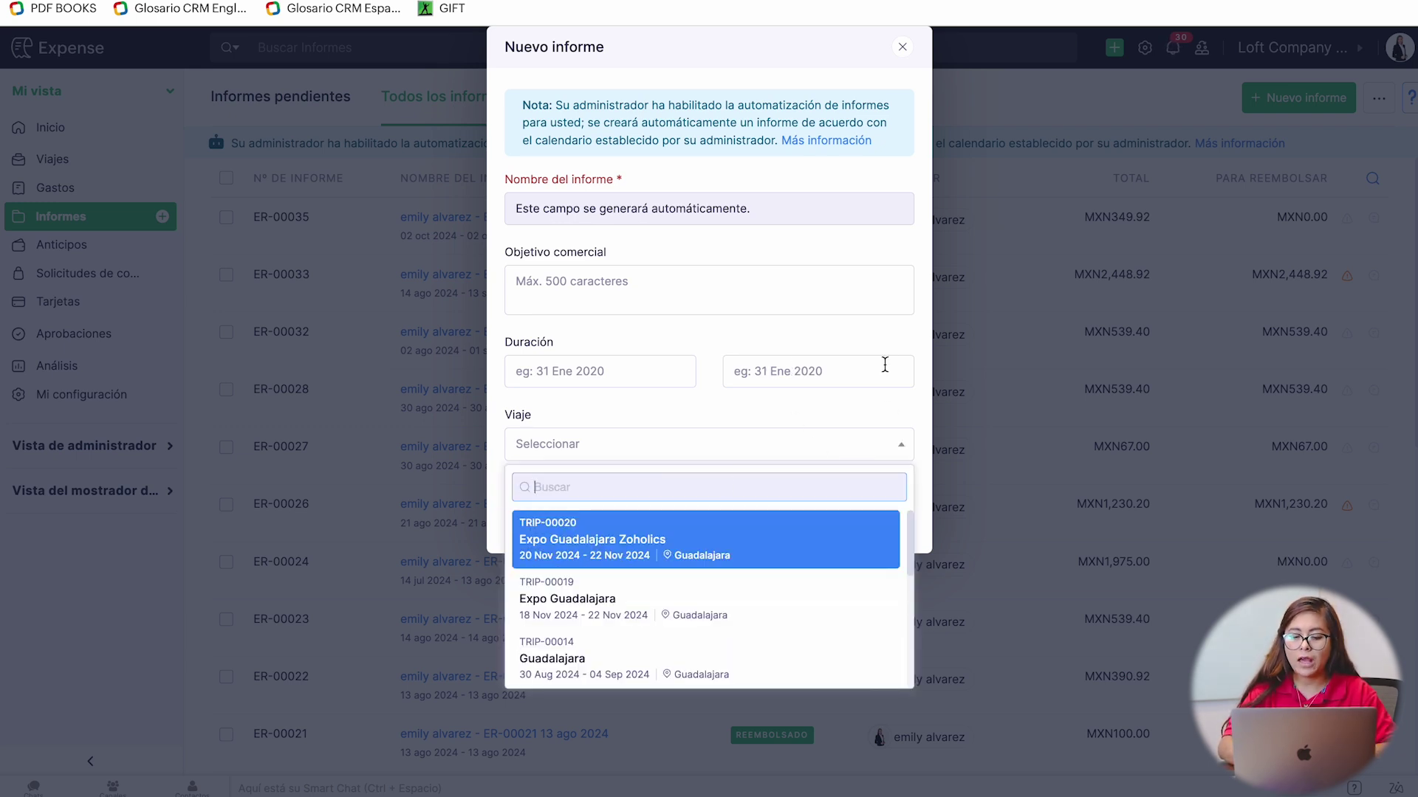
click(866, 271)
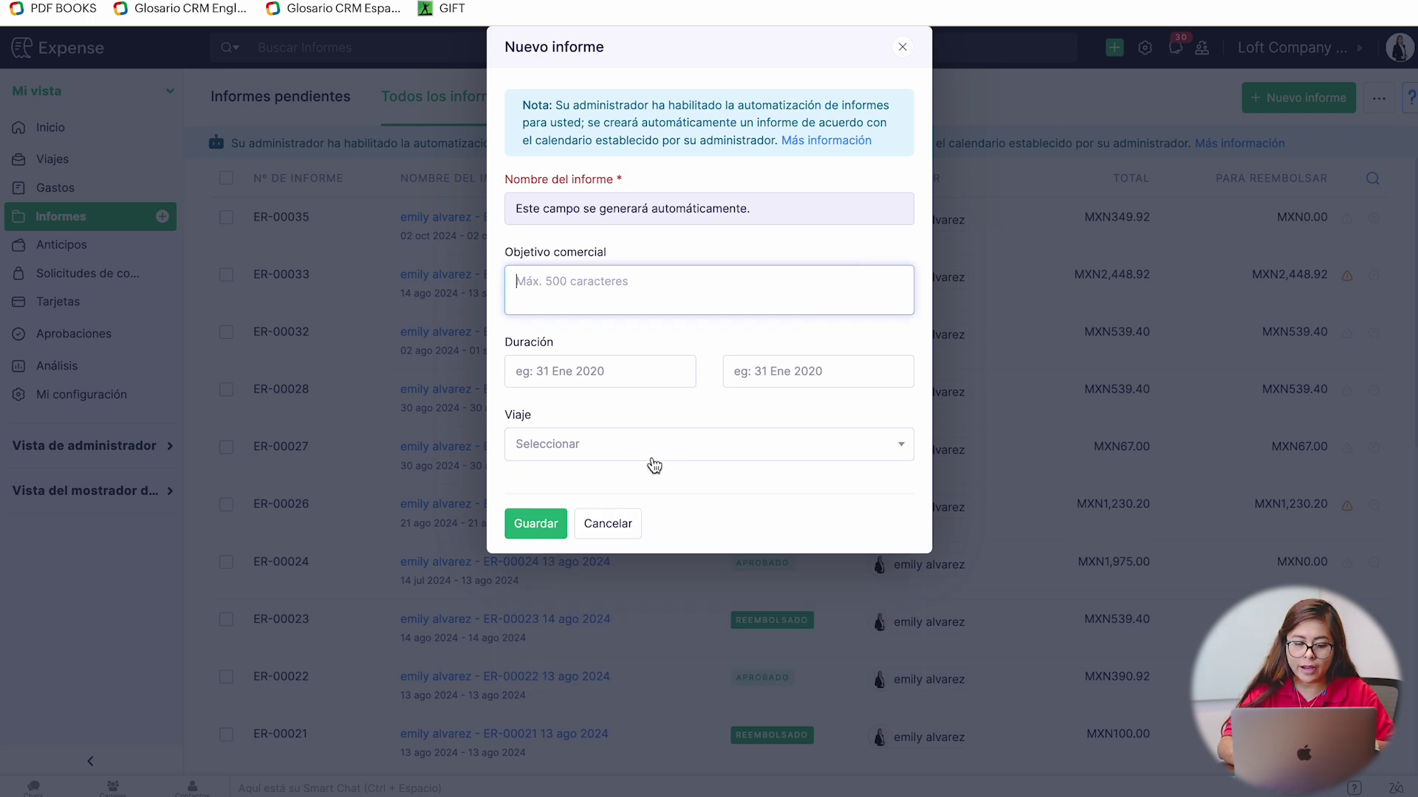
click(556, 531)
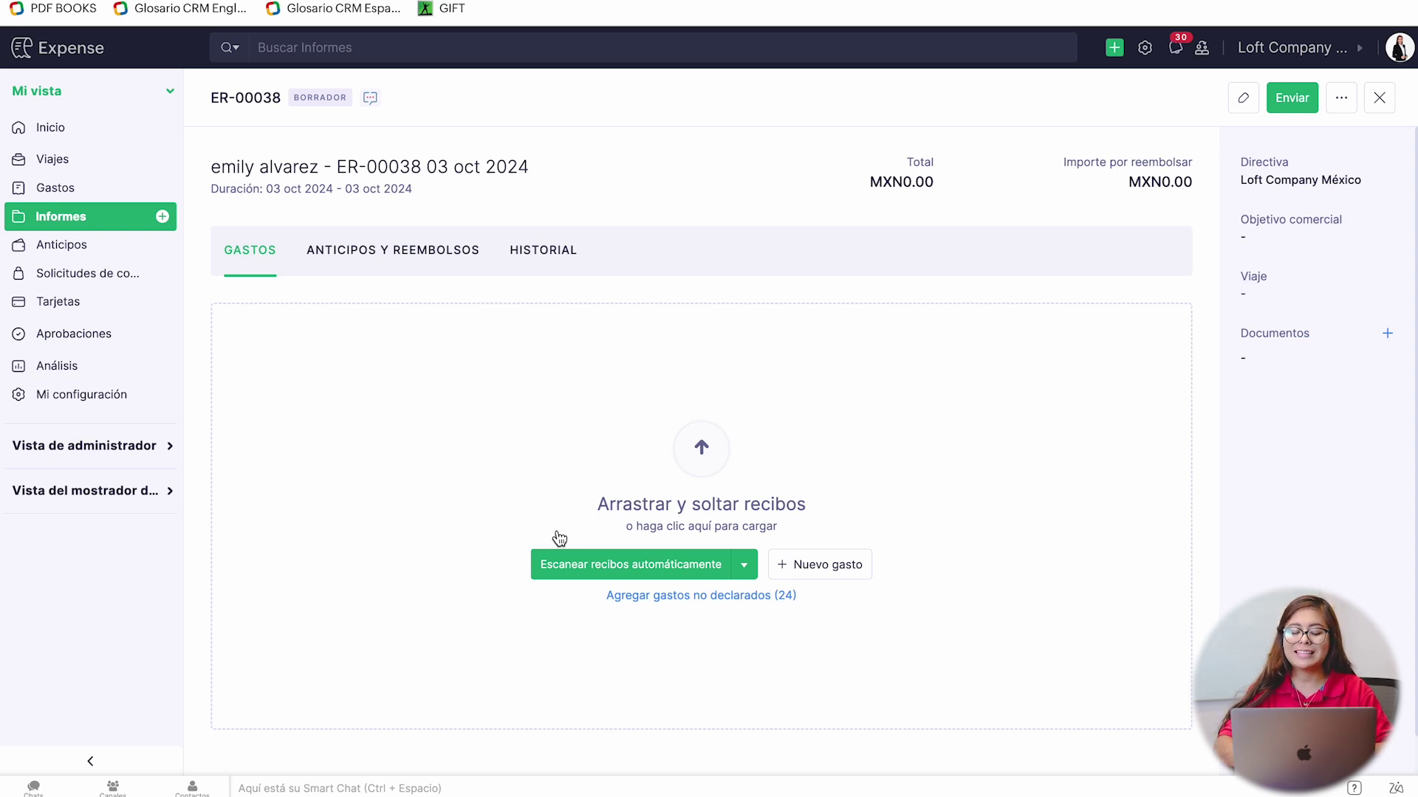
- Add the unreported 15 September 2024 travel expense (Gastos de viajes) of MXN94.00 to the draft report
click(669, 598)
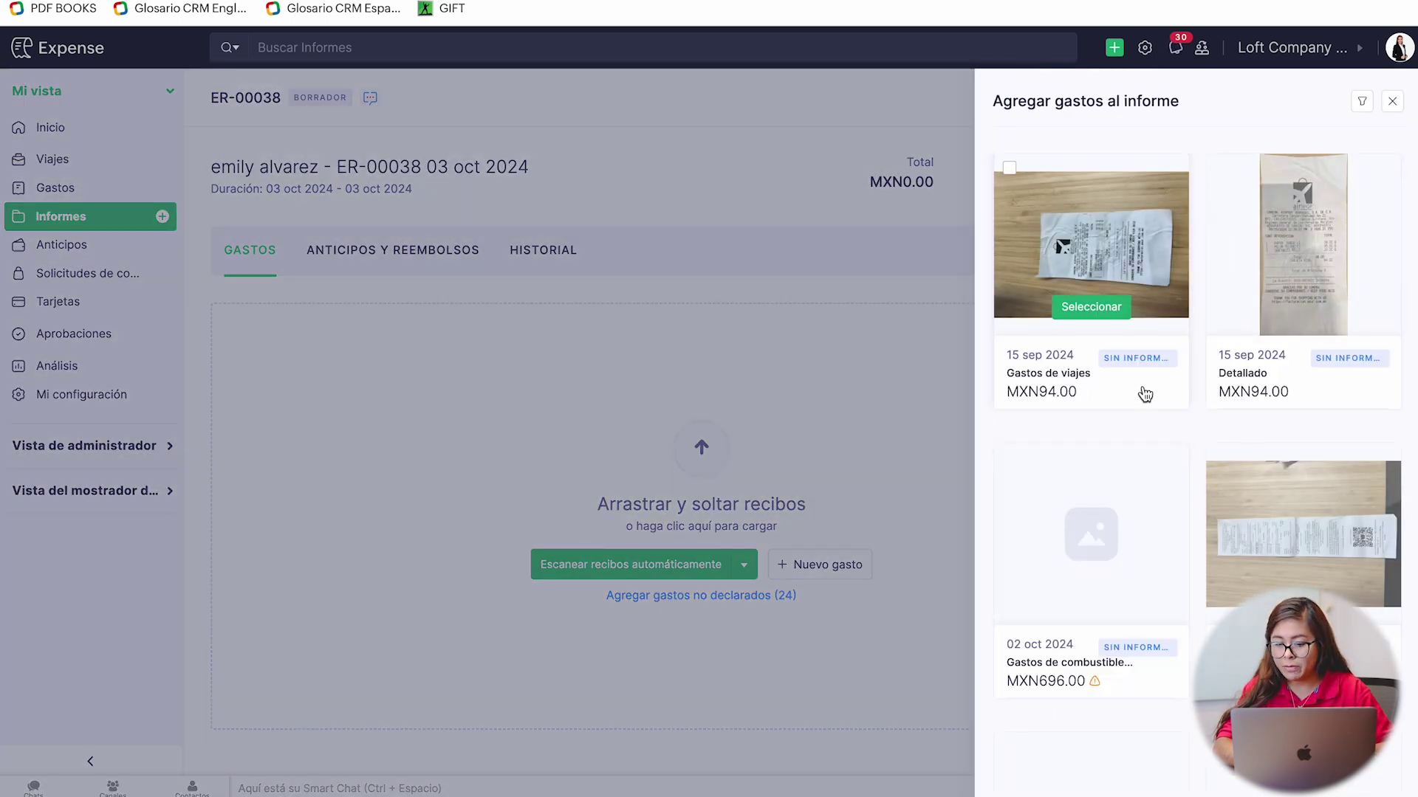
click(1097, 309)
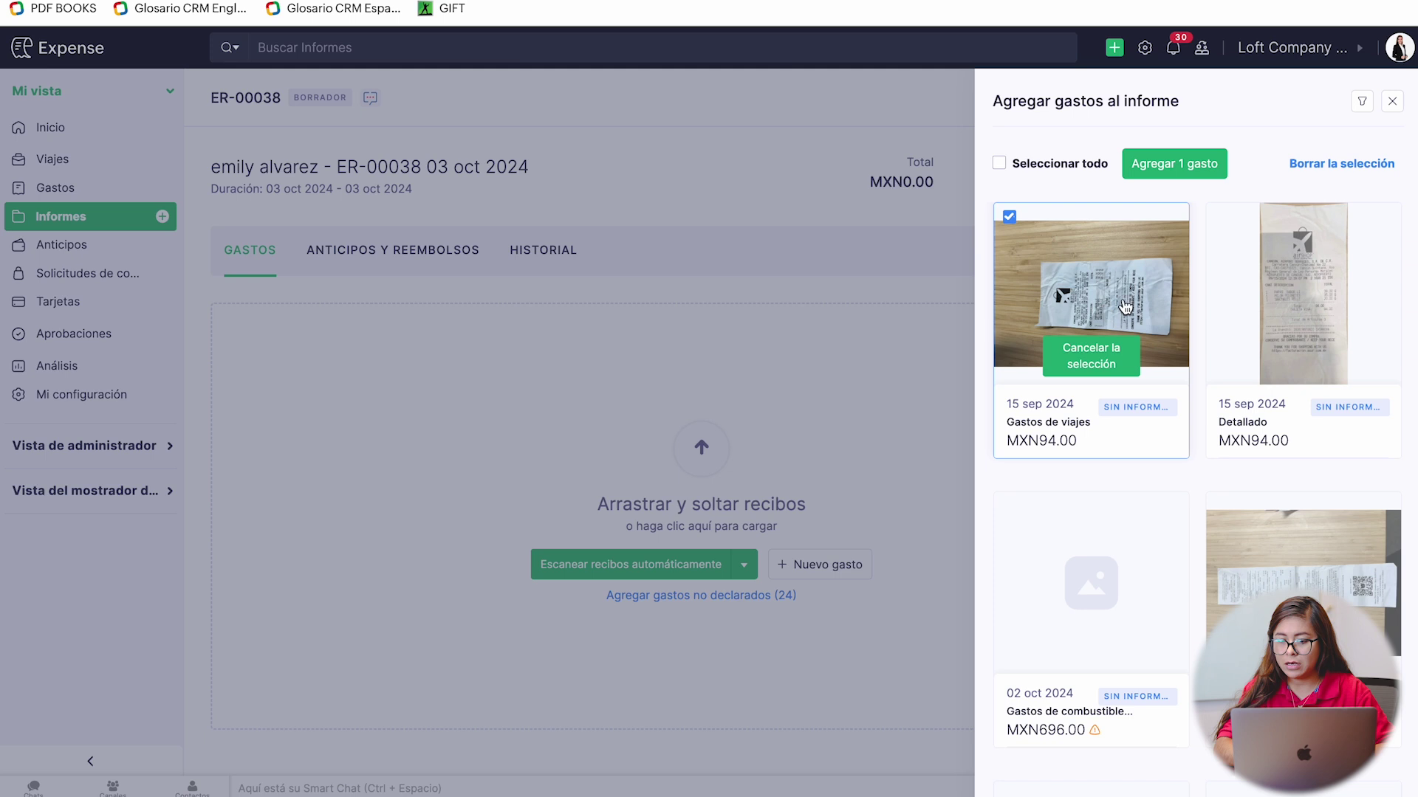
click(1151, 158)
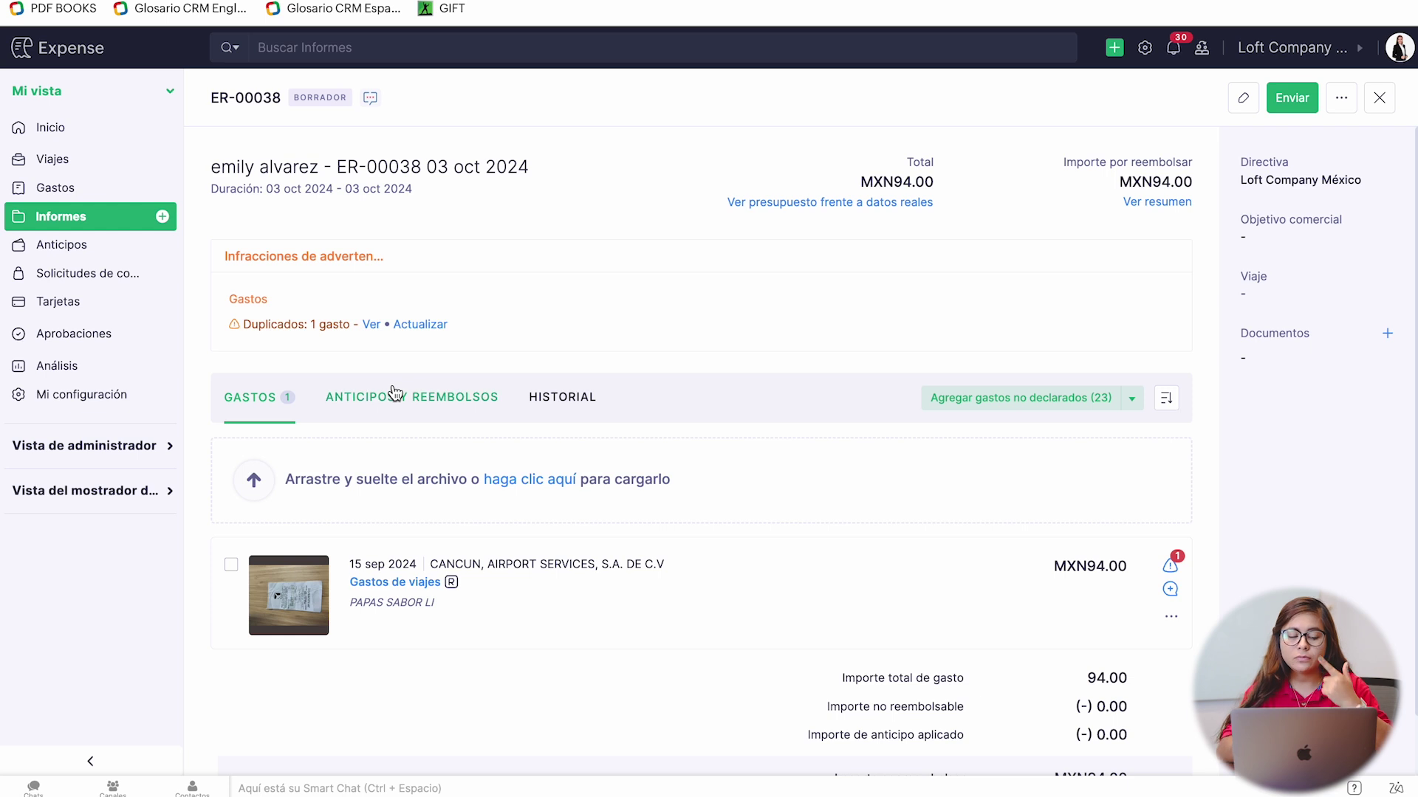
- Upload the receipt GÜI.jpeg from the computer to the draft report for automatic scanning
scroll(539, 476, down, 1)
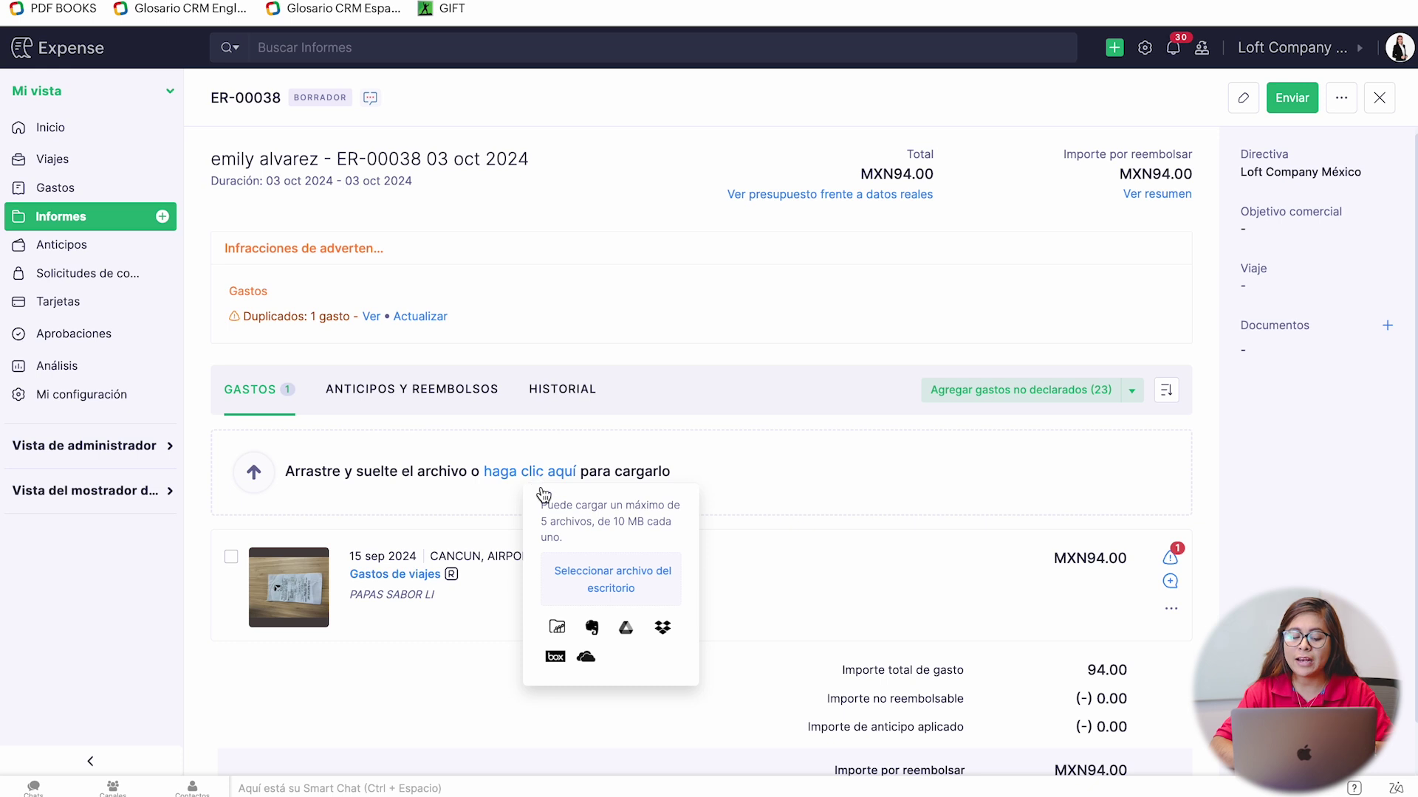
click(591, 570)
click(782, 289)
double_click(781, 294)
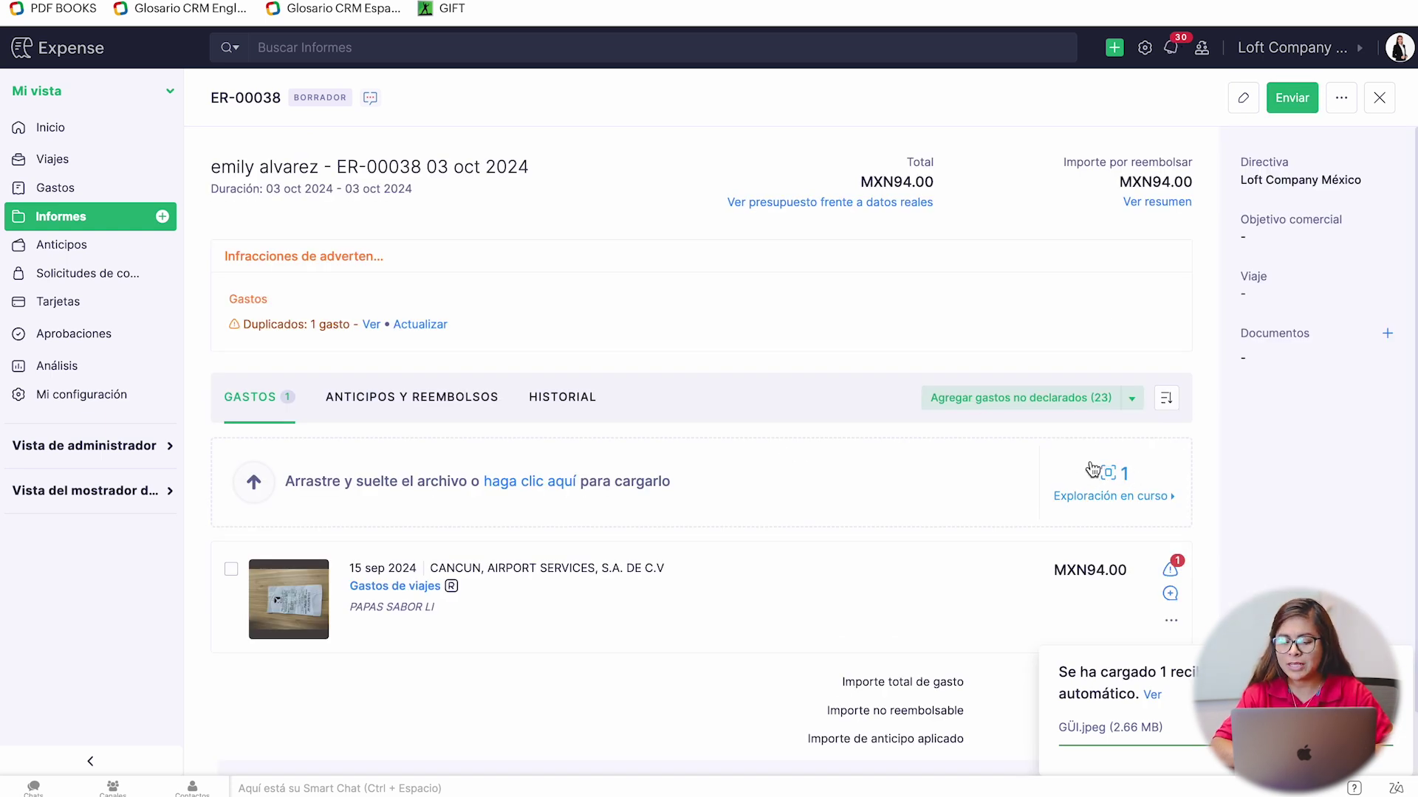
- Reload the draft report to bring in the scanned receipt's expense and look over the report's expenses
scroll(1092, 470, down, 1)
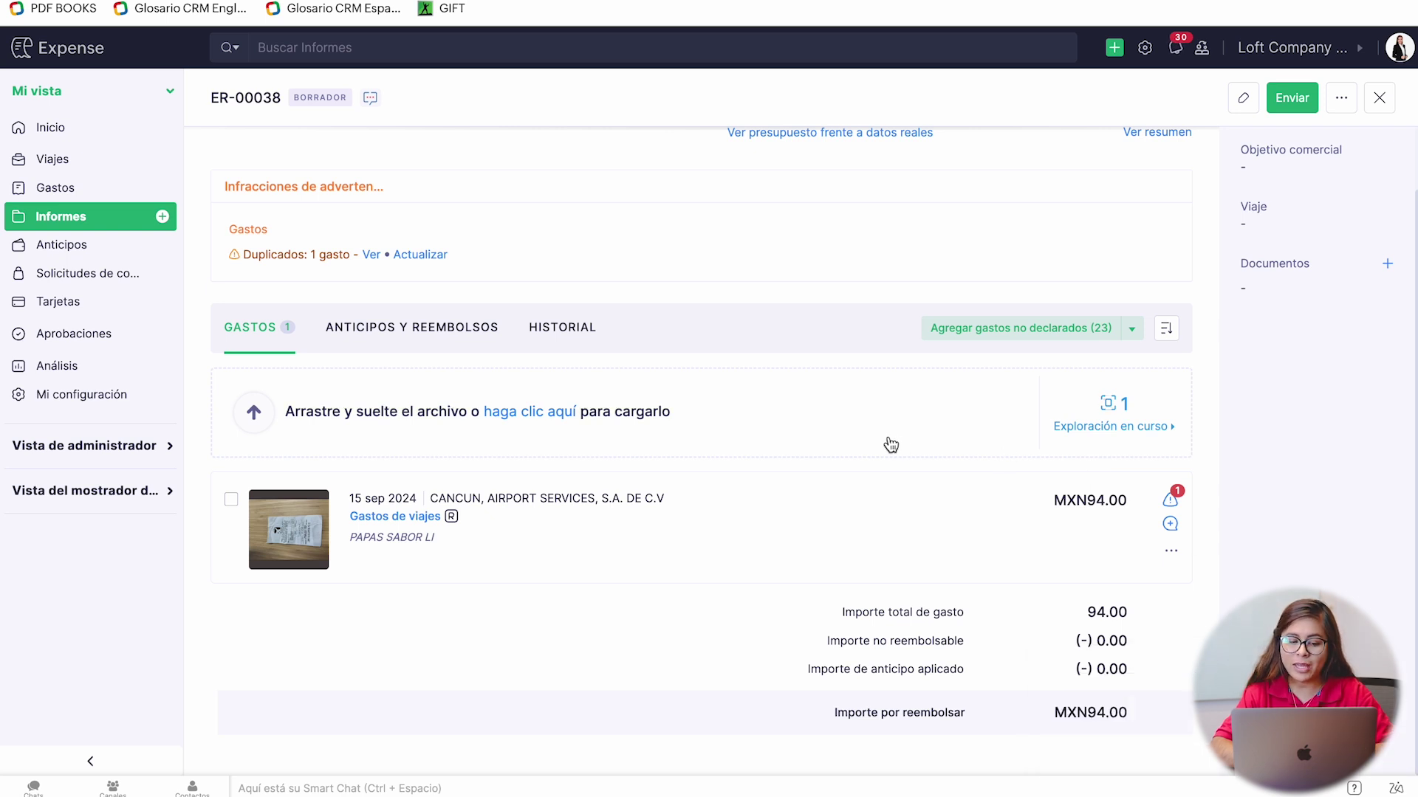
scroll(792, 406, up, 1)
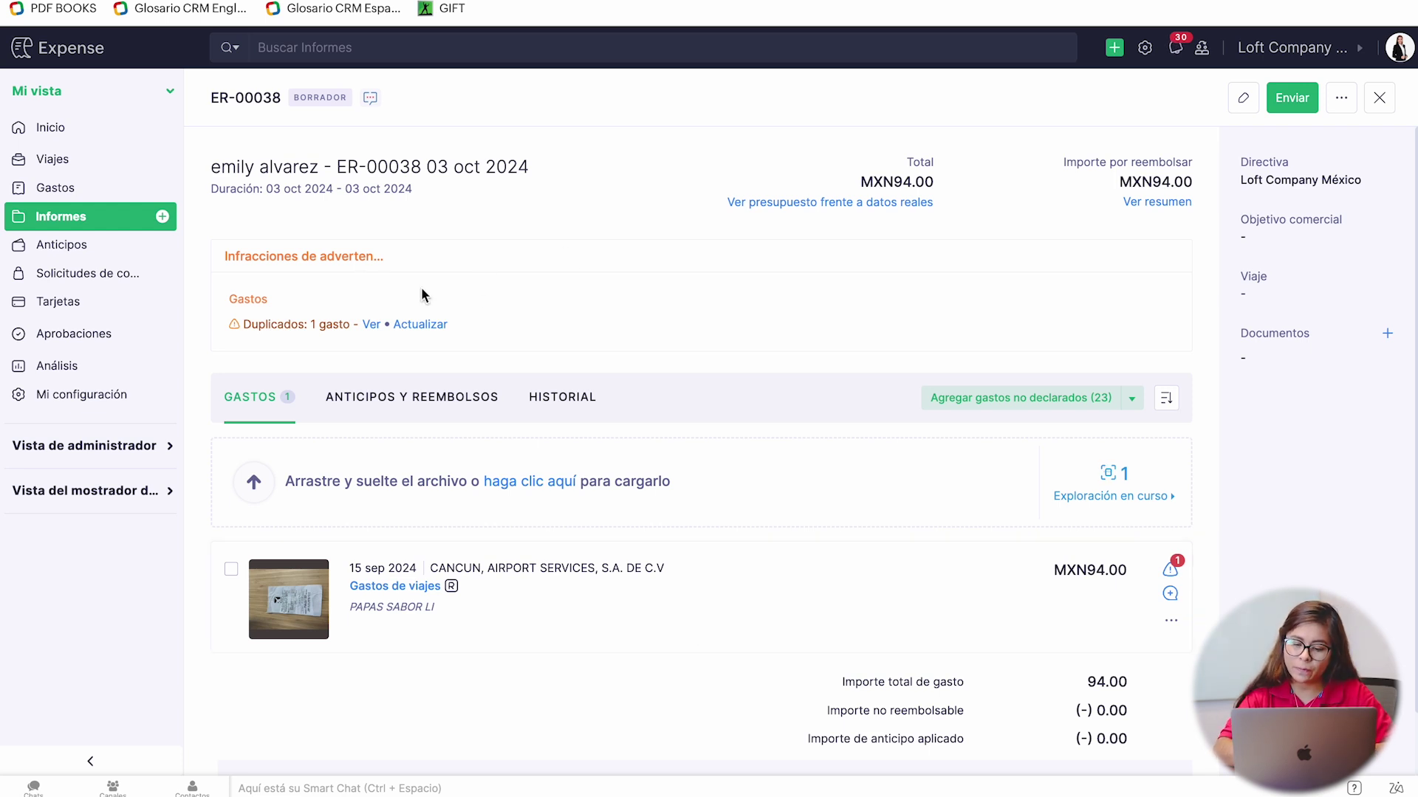
scroll(764, 466, down, 1)
scroll(777, 496, up, 1)
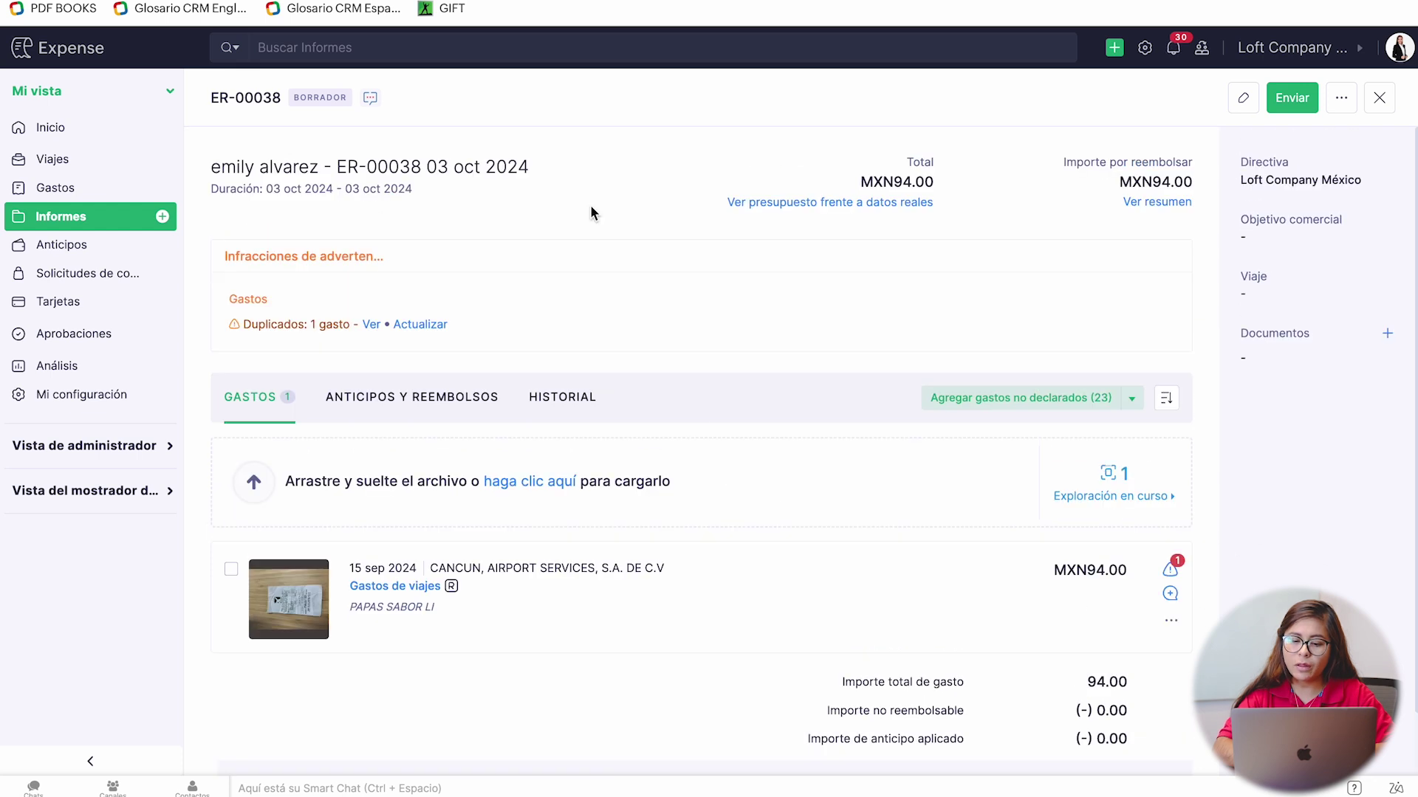
click(690, 166)
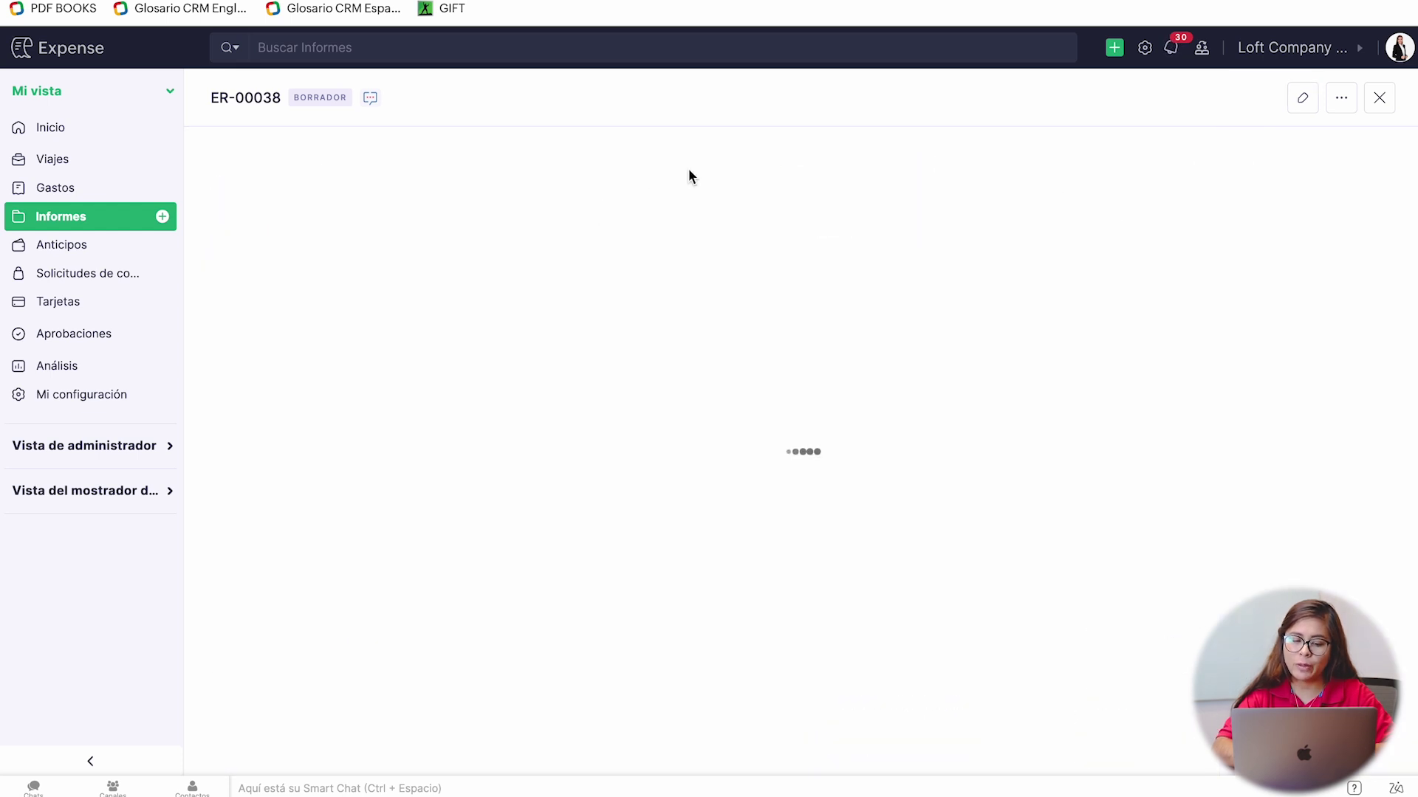
scroll(522, 643, down, 2)
scroll(521, 642, up, 2)
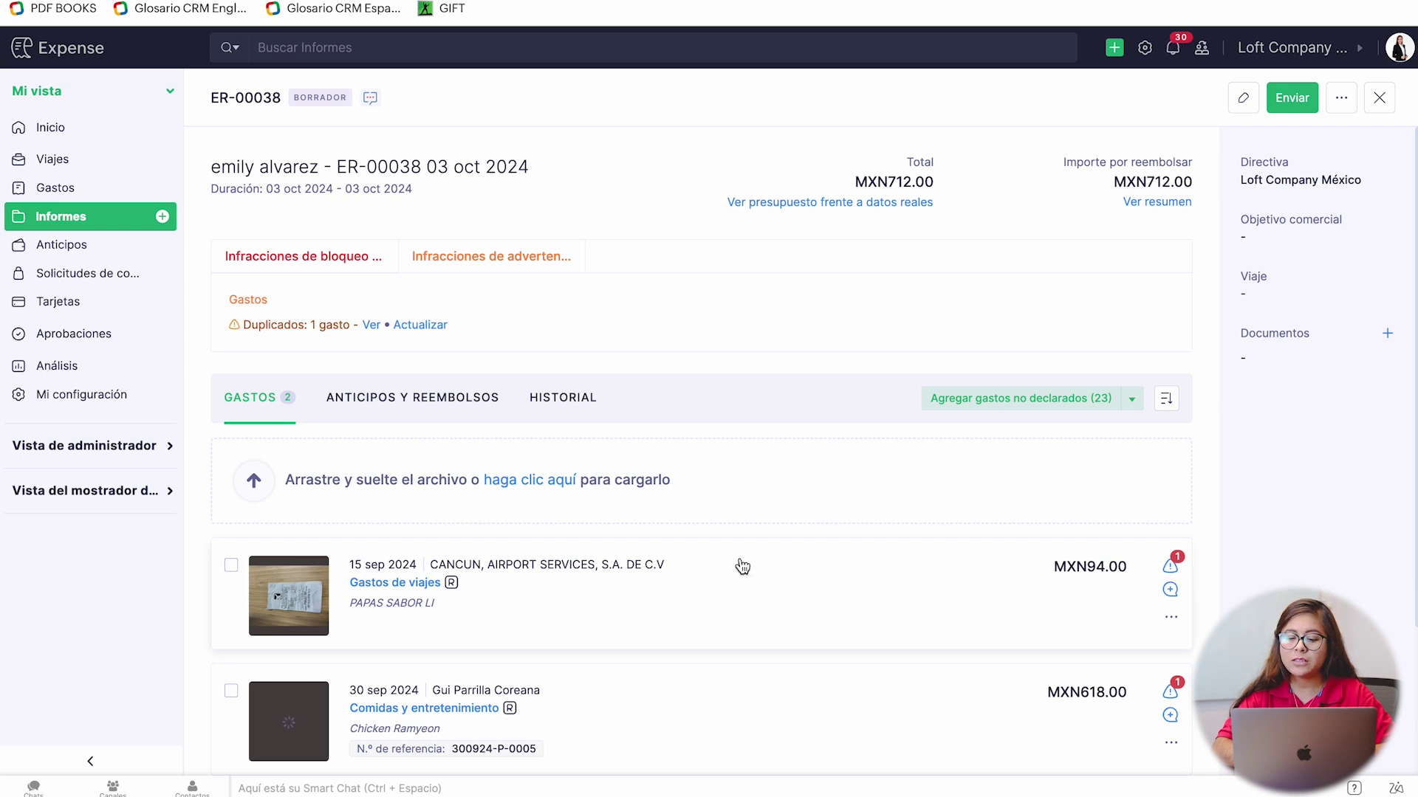
scroll(886, 601, down, 1)
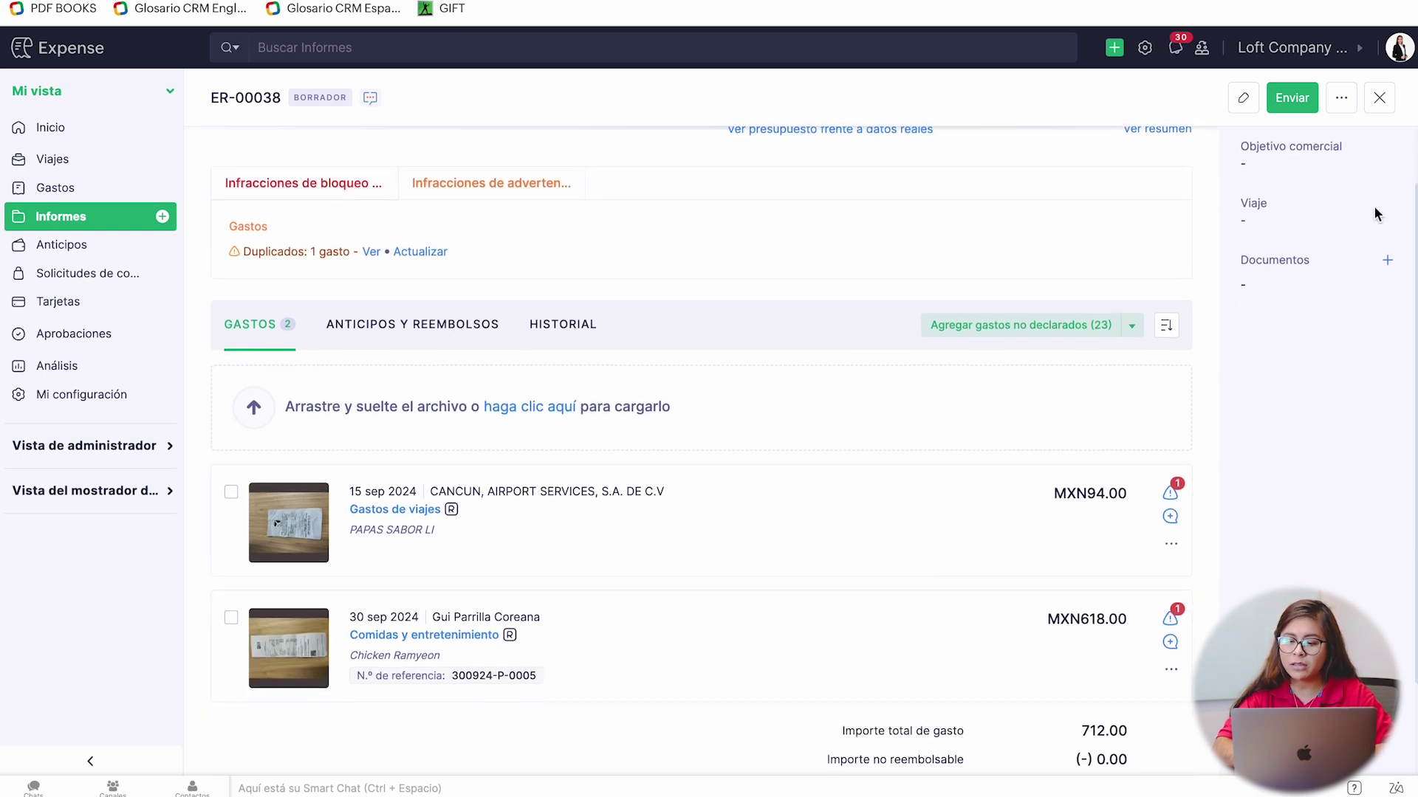
- Try to submit the draft report and view its blocking violations before returning to the reports list
click(1291, 97)
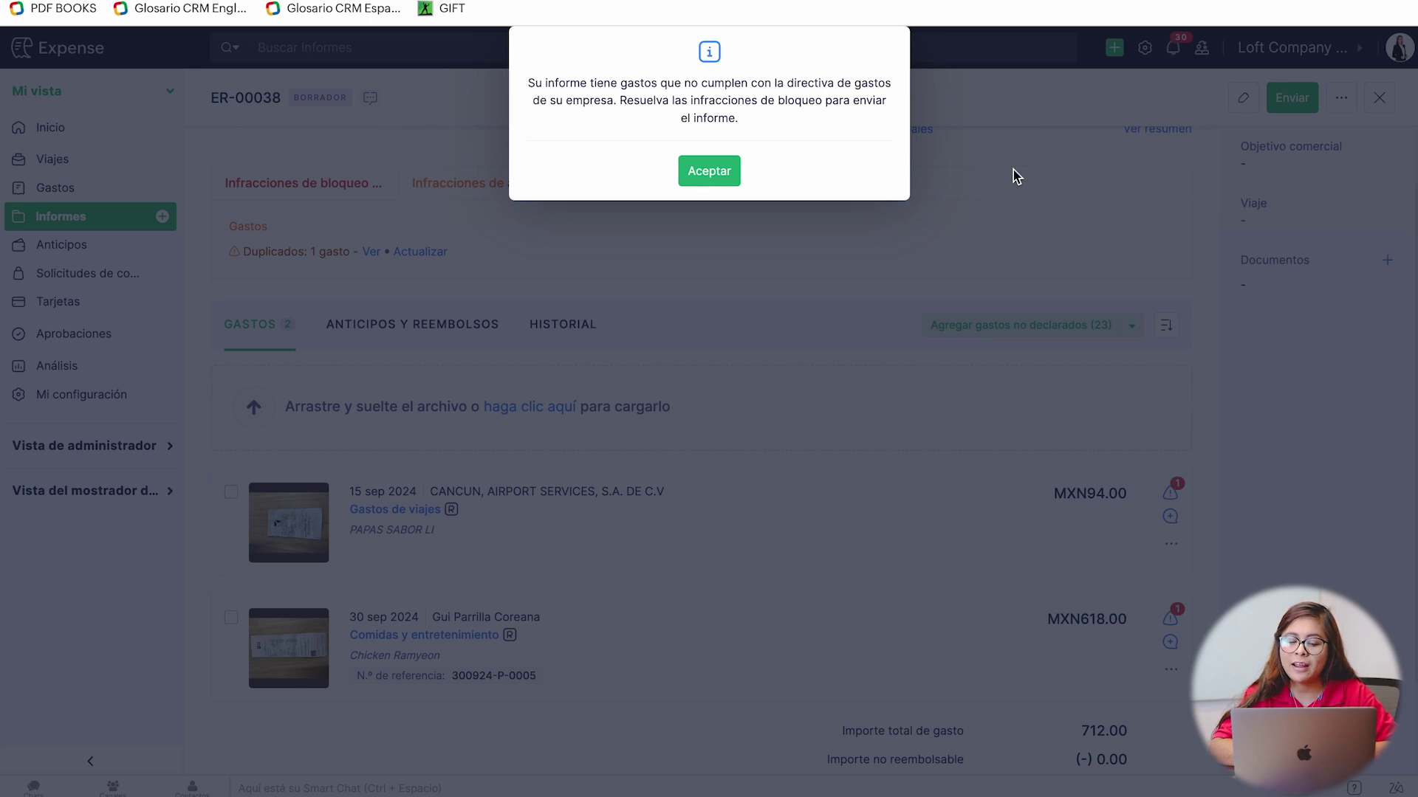
click(708, 172)
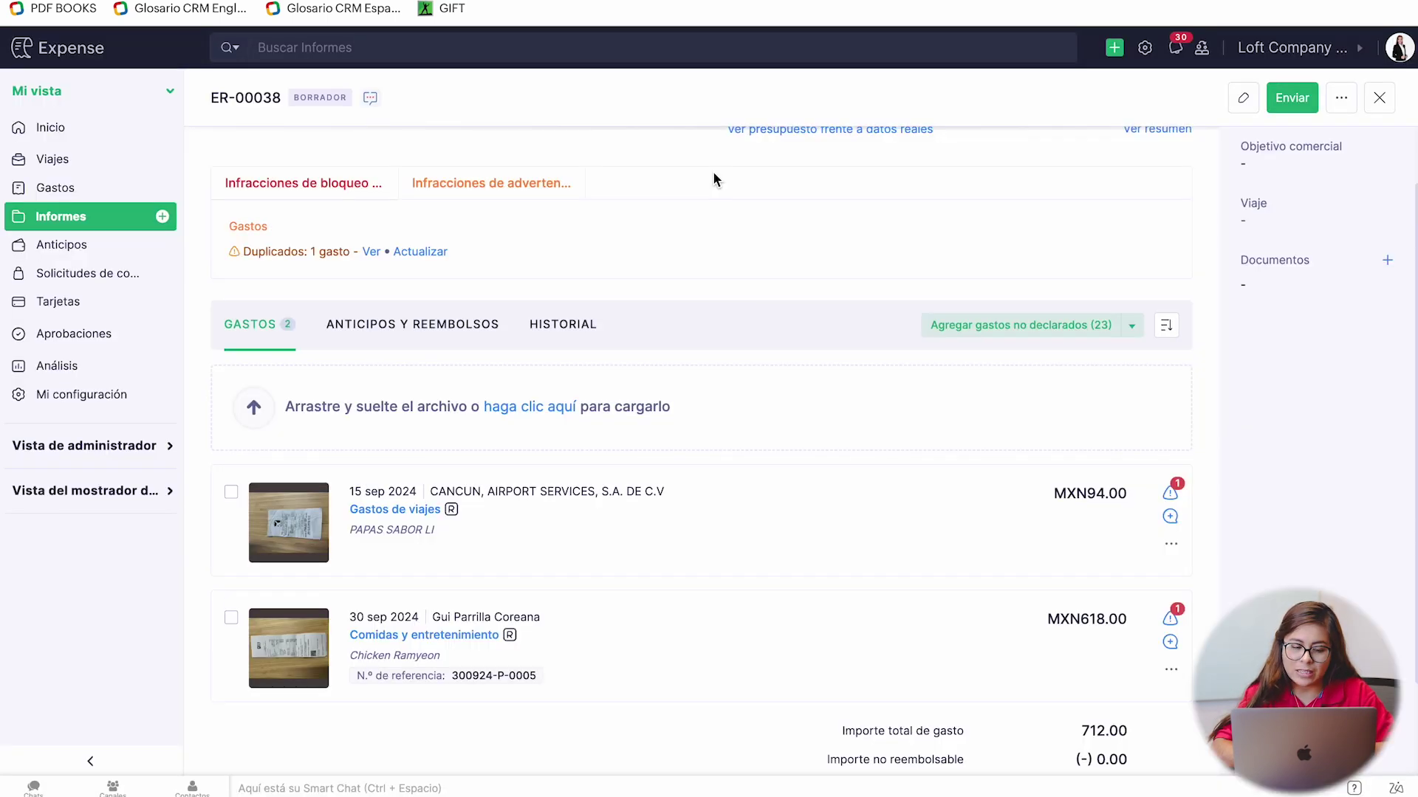
click(331, 194)
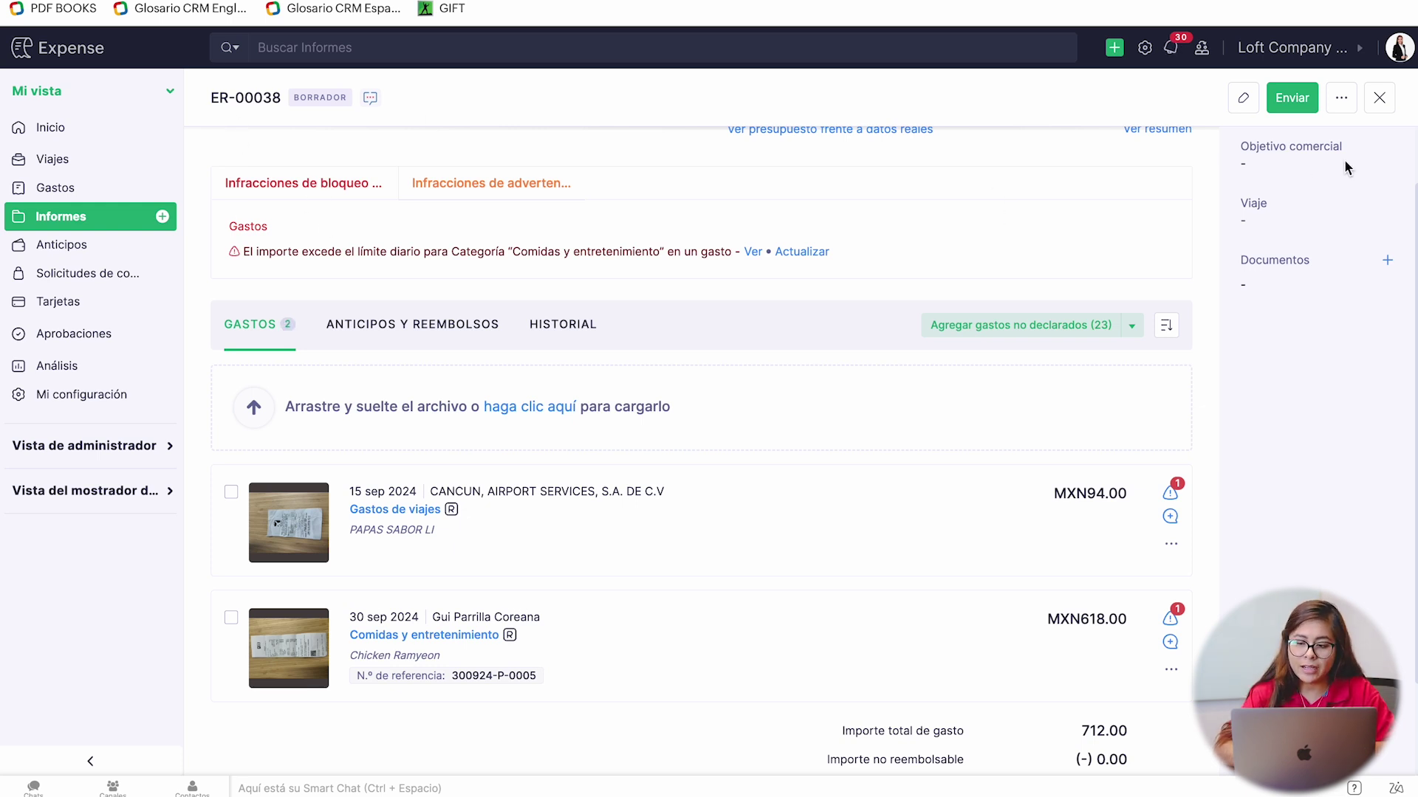
click(1380, 99)
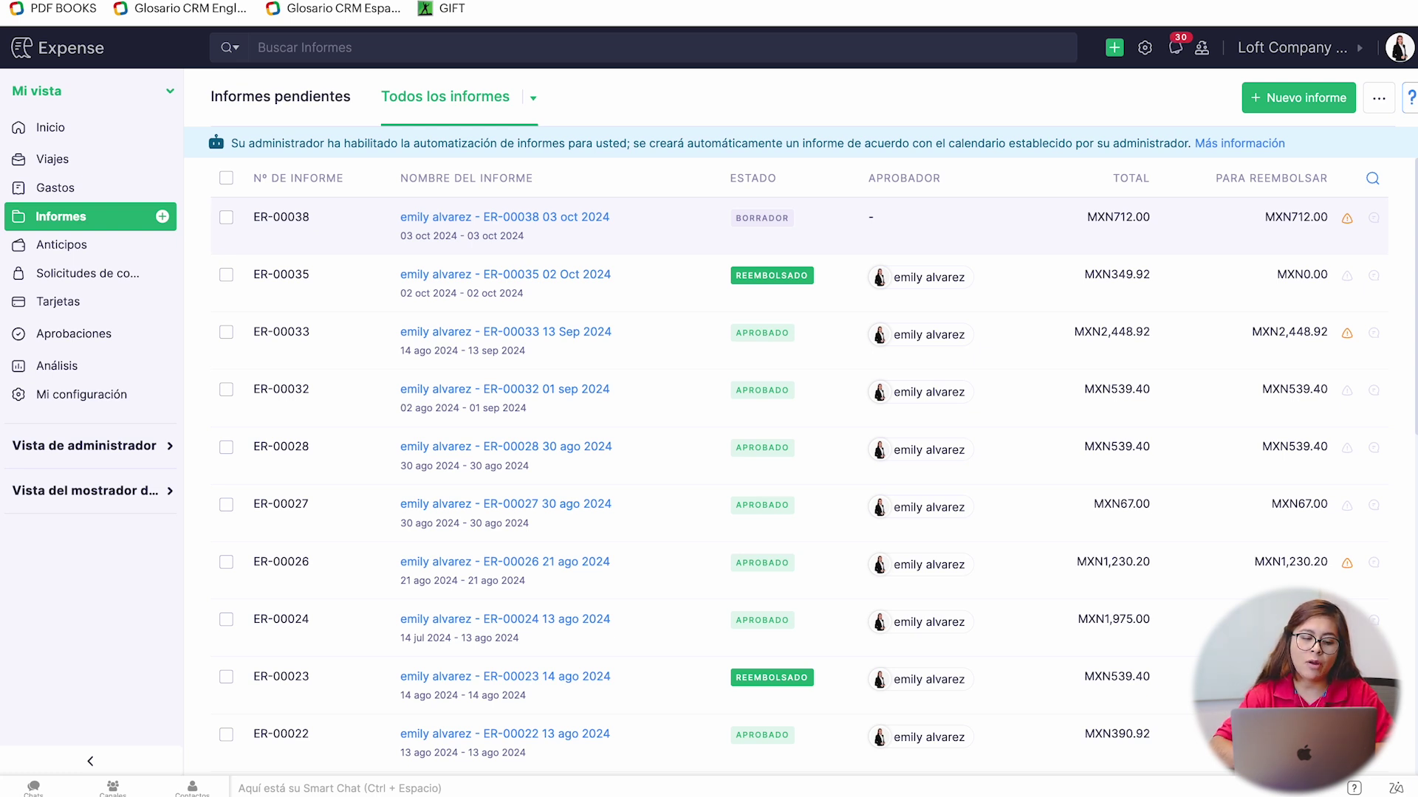
- Look over the approvals area, checking the trips, reports and advances lists before returning to the pending approvals overview
click(111, 340)
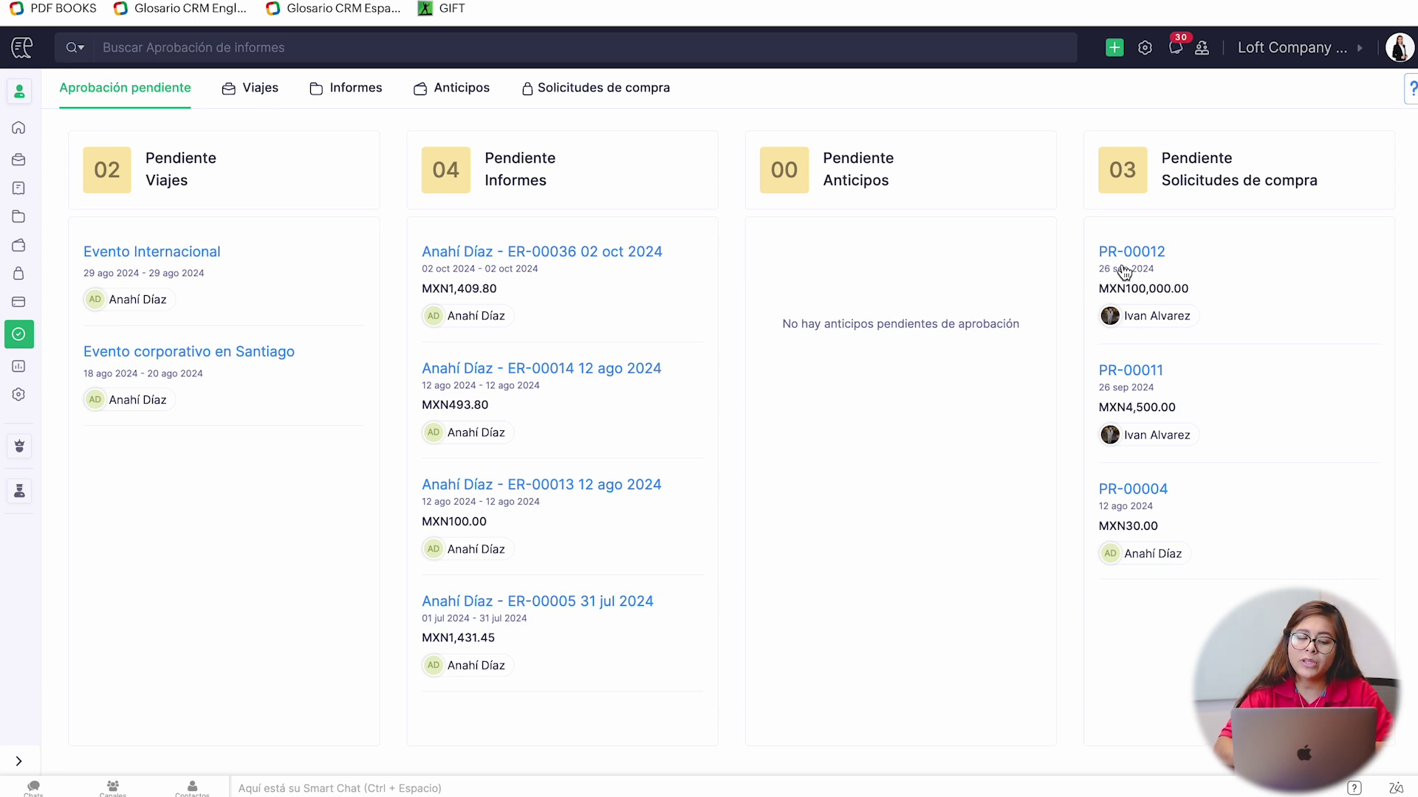
click(266, 92)
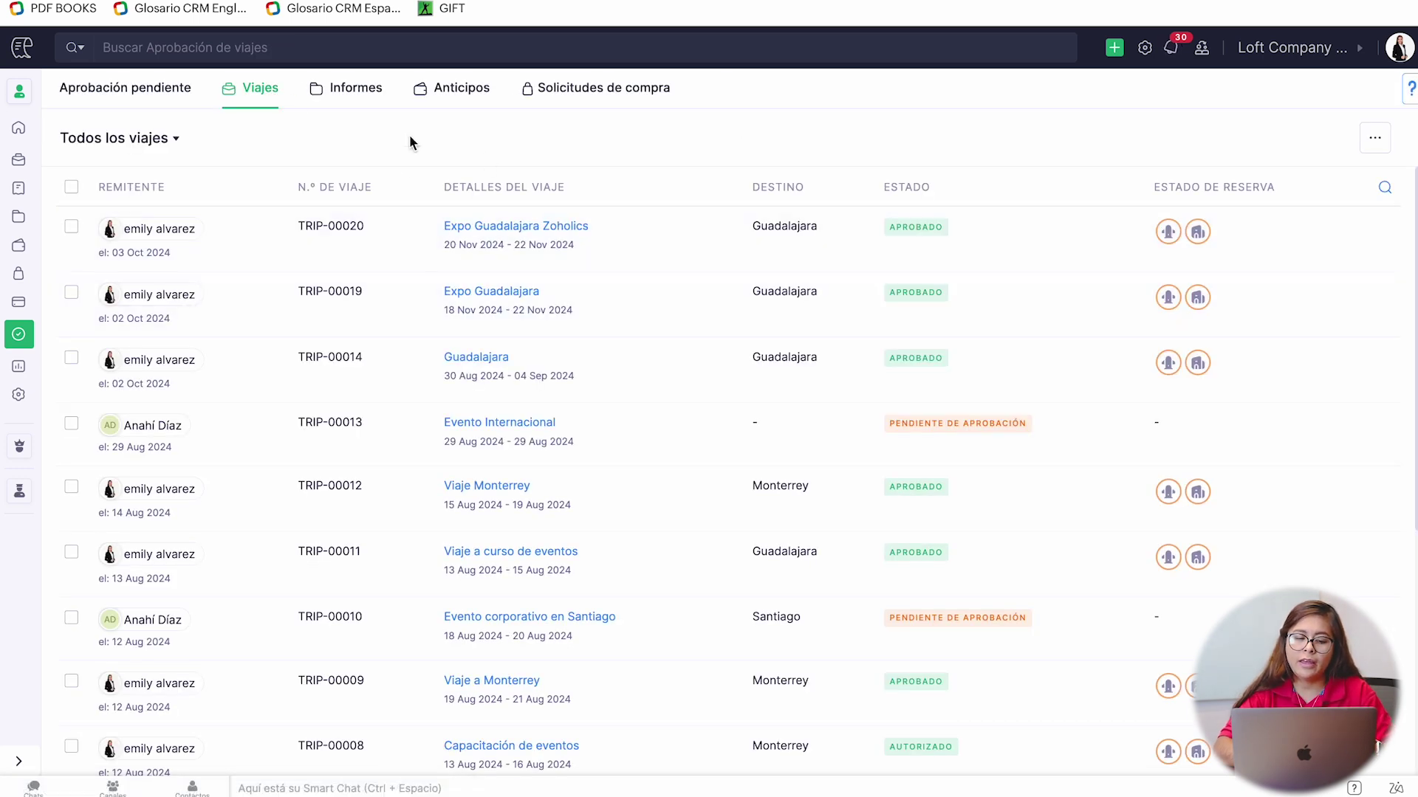
click(377, 93)
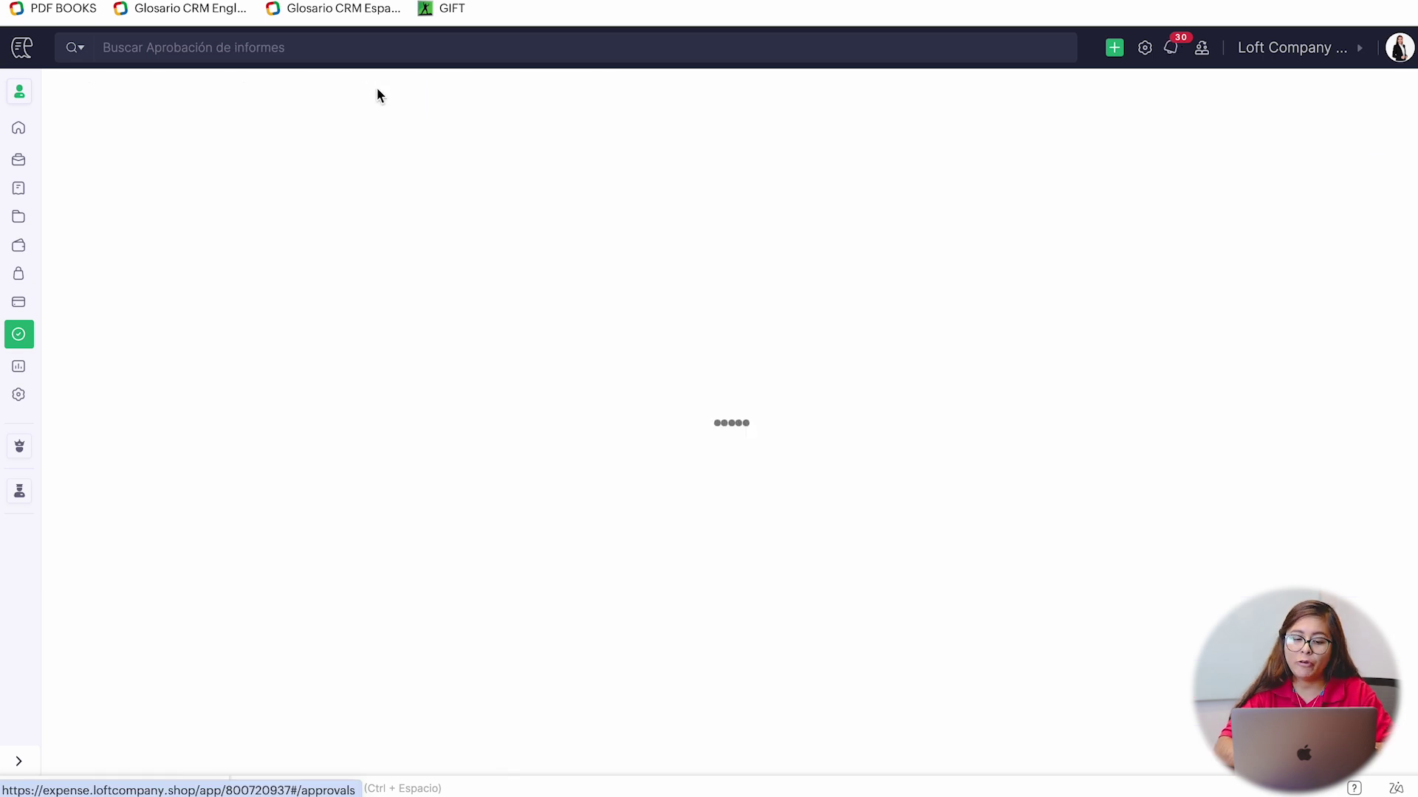
click(466, 93)
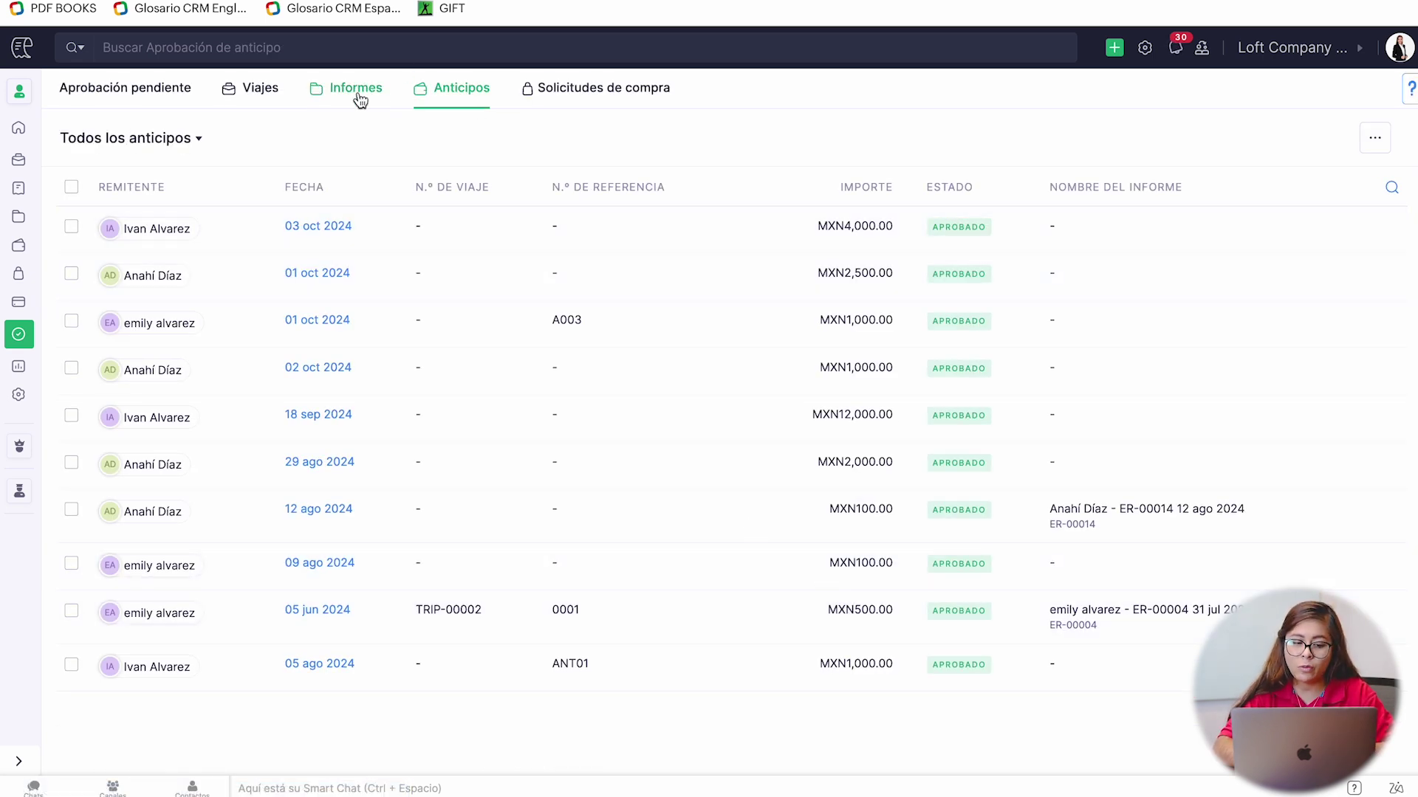
click(360, 98)
click(159, 92)
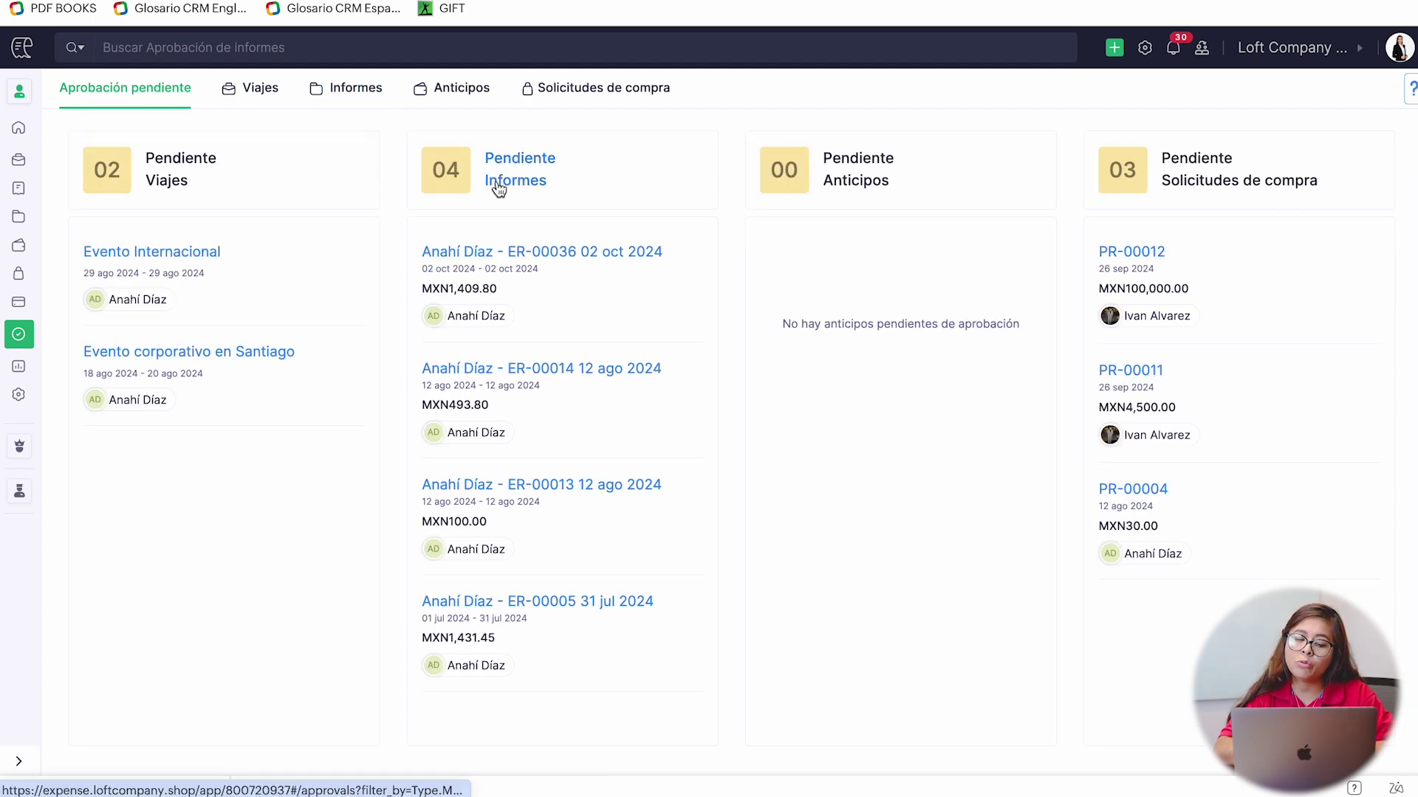
- Open the pending expense report ER-00036 for approval and review its policy warnings, expenses and reimbursement totals
click(576, 255)
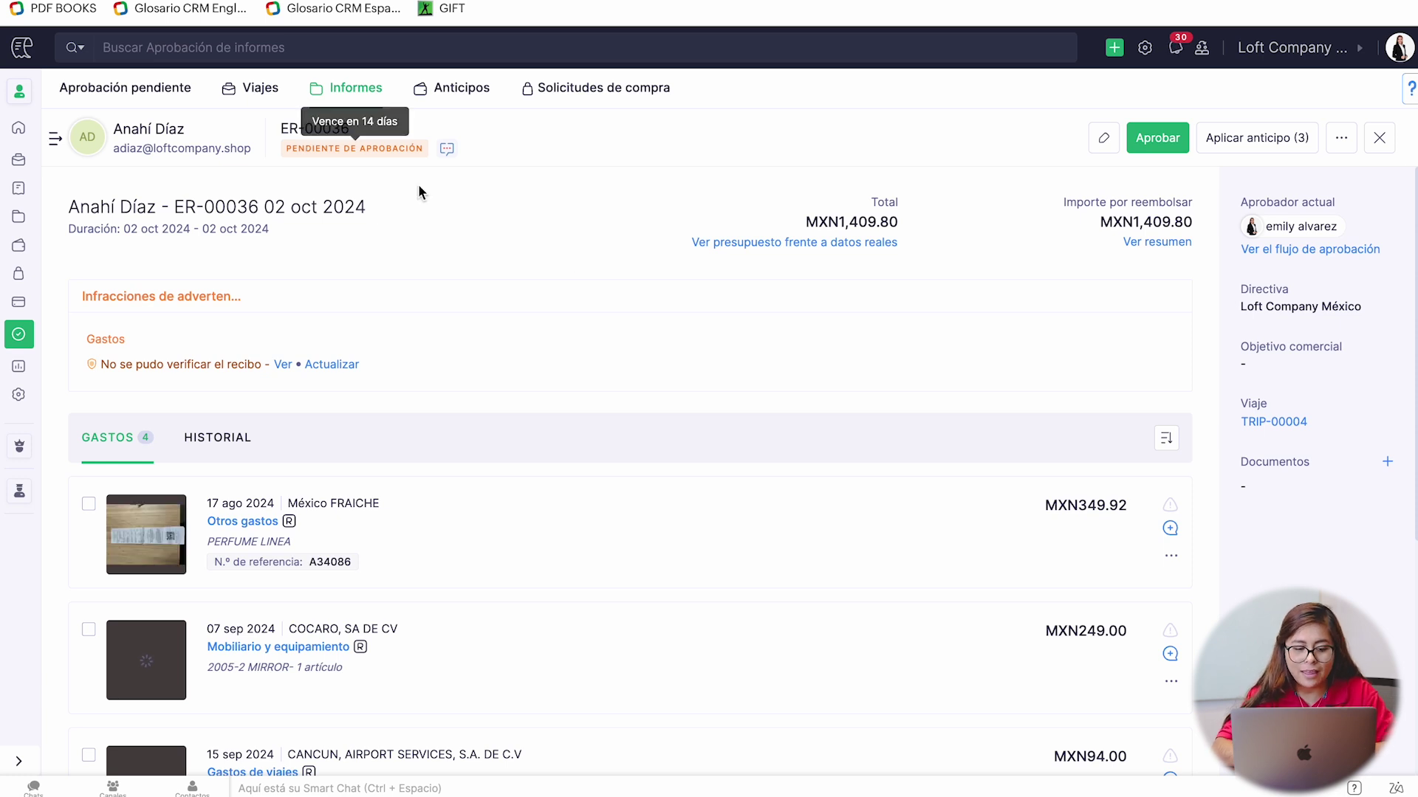
scroll(533, 301, down, 1)
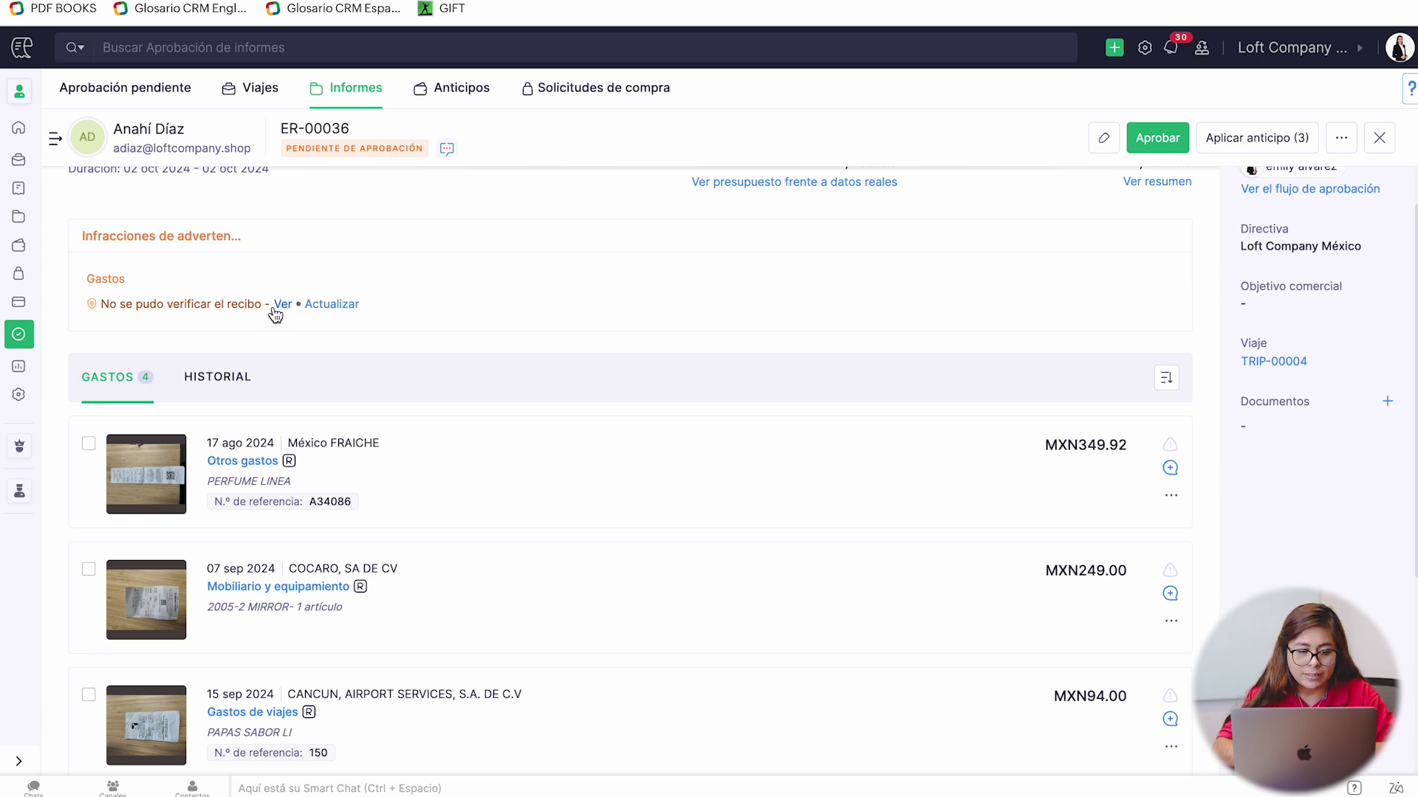
scroll(326, 350, down, 2)
scroll(329, 359, down, 1)
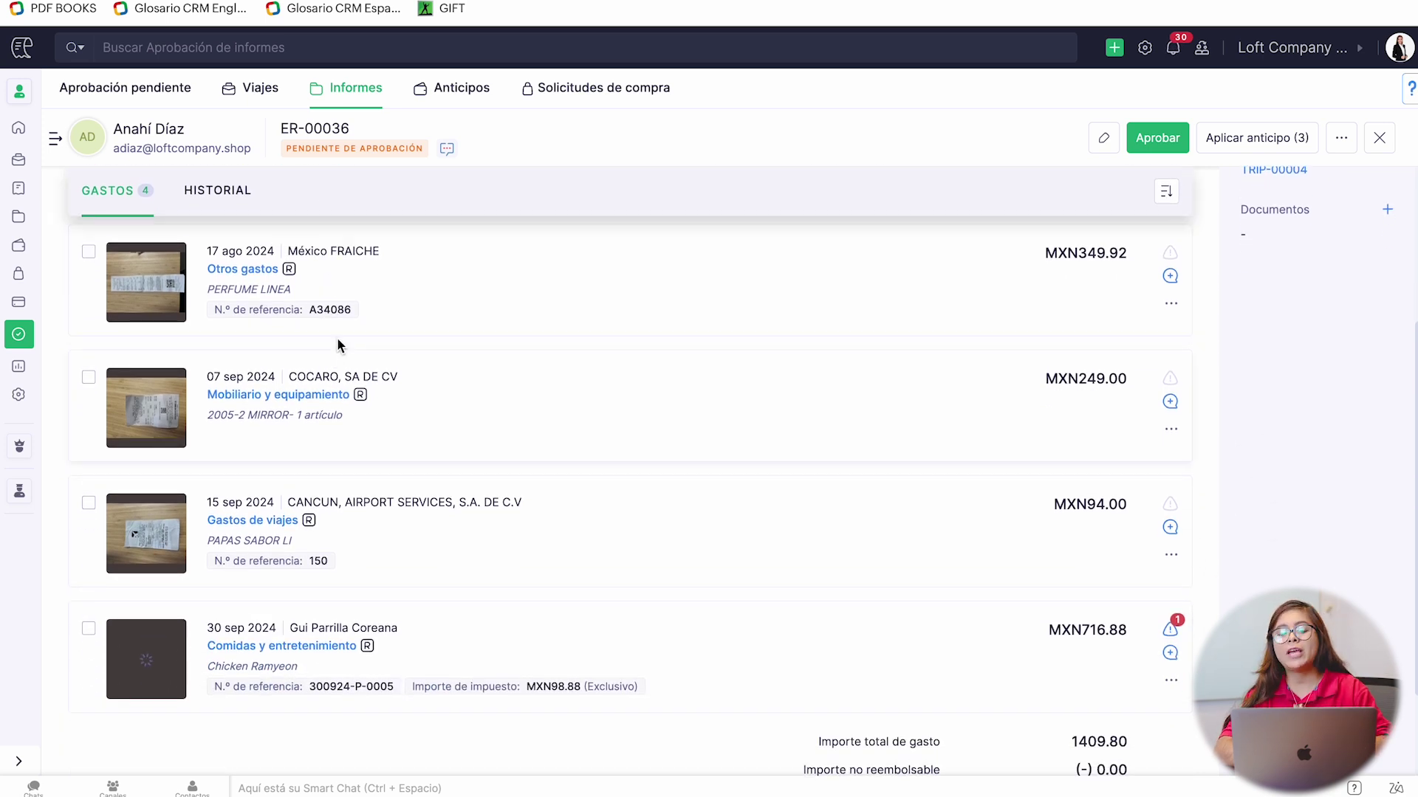
scroll(476, 635, down, 1)
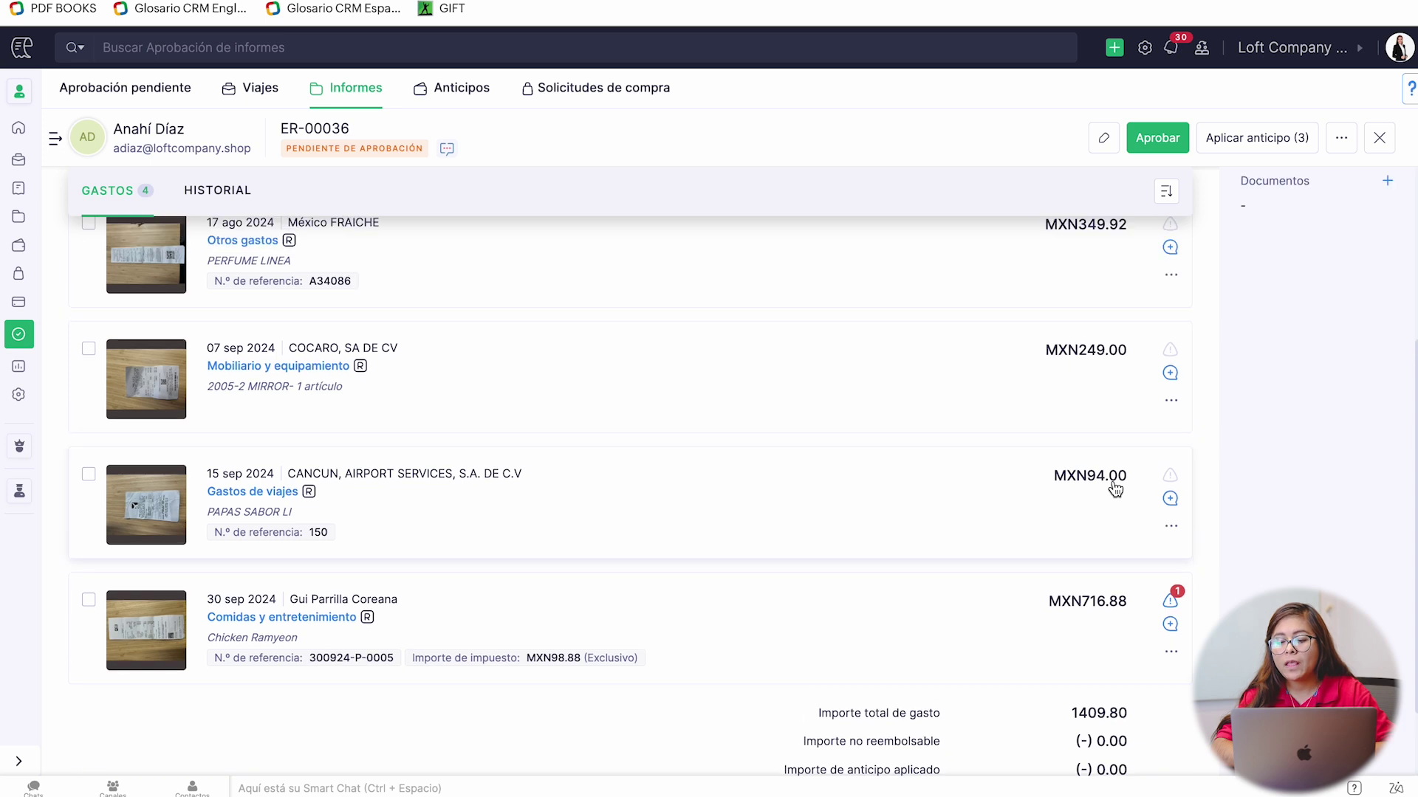
scroll(1113, 491, up, 3)
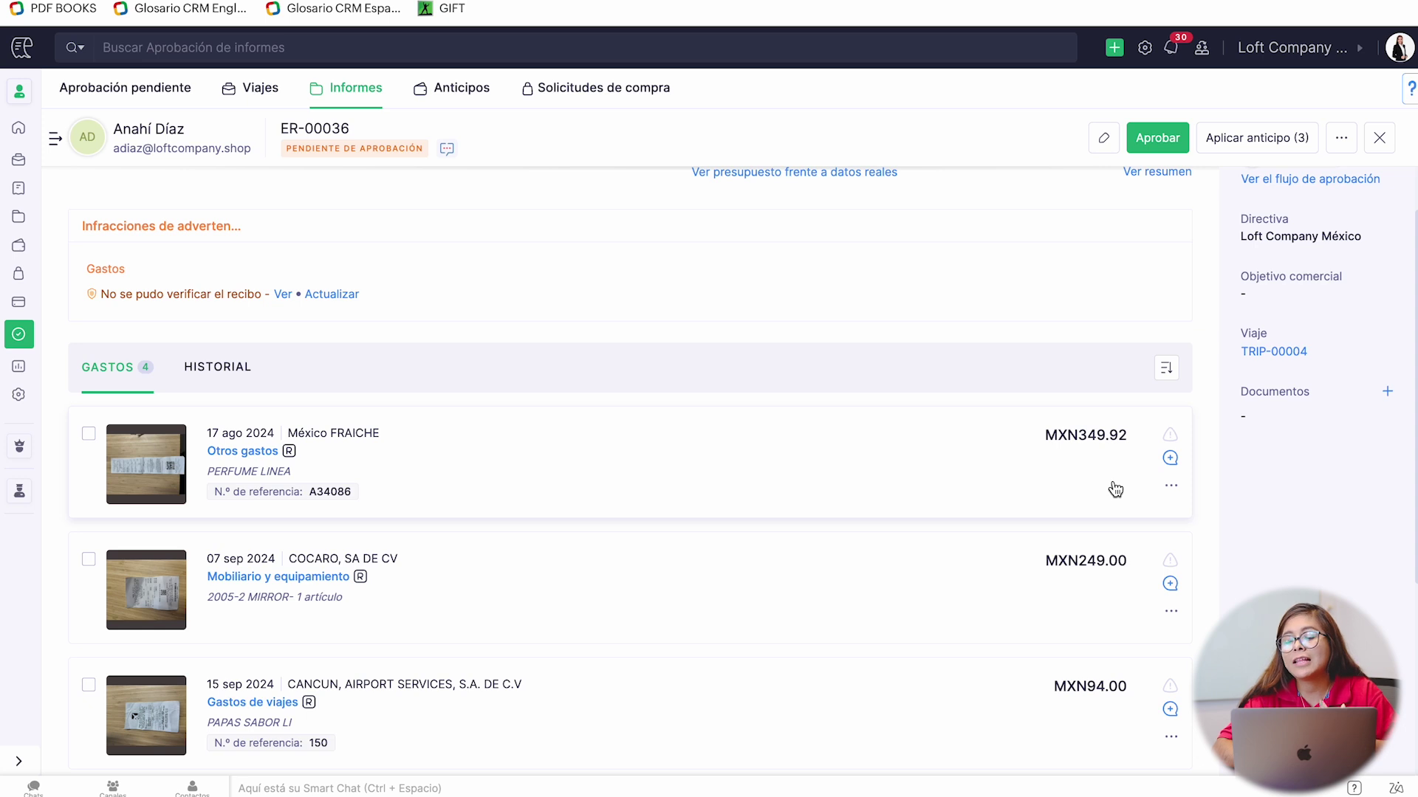
scroll(1115, 490, down, 5)
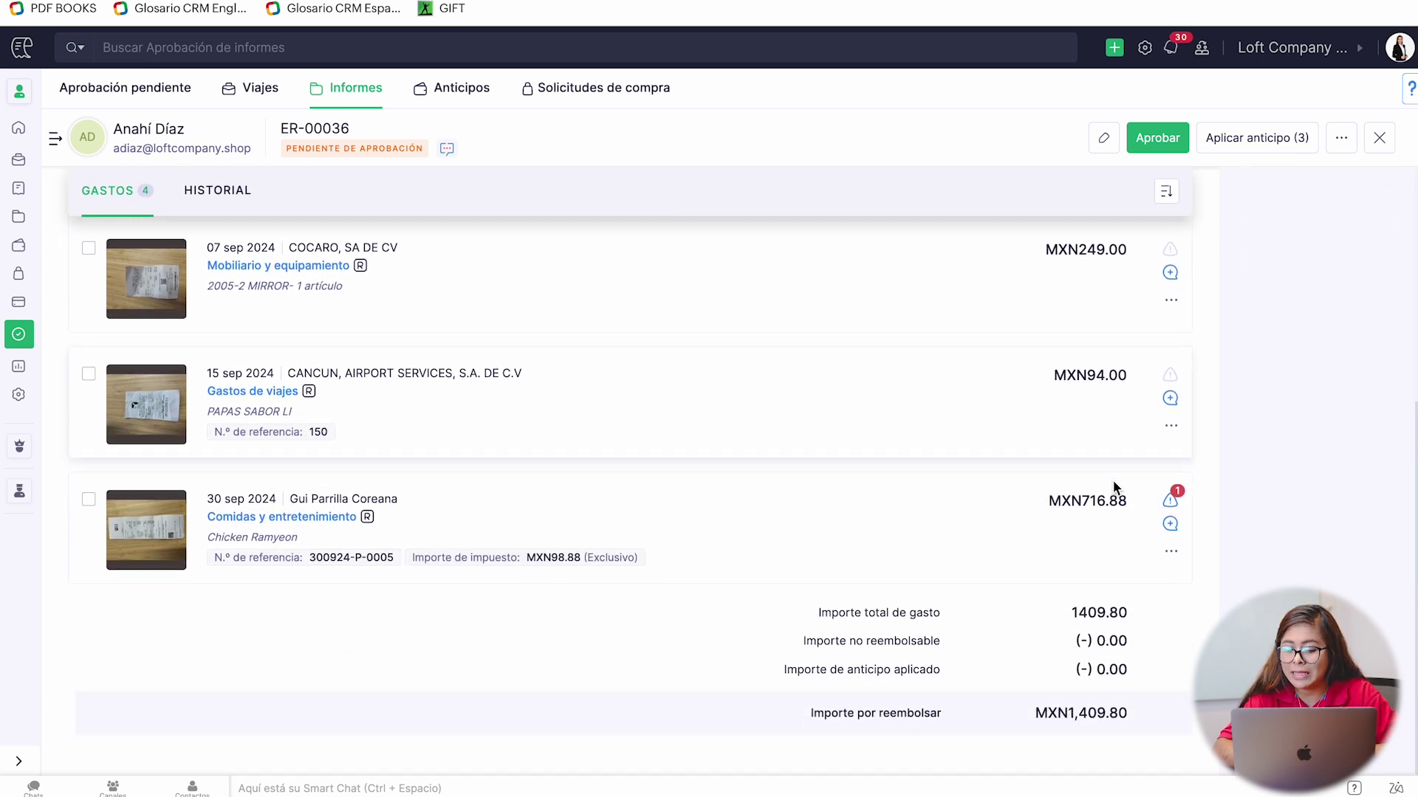
- Reject the 30 September 2024 Gui Parrilla Coreana expense with the reason "No cumple con las directivas"
click(1172, 556)
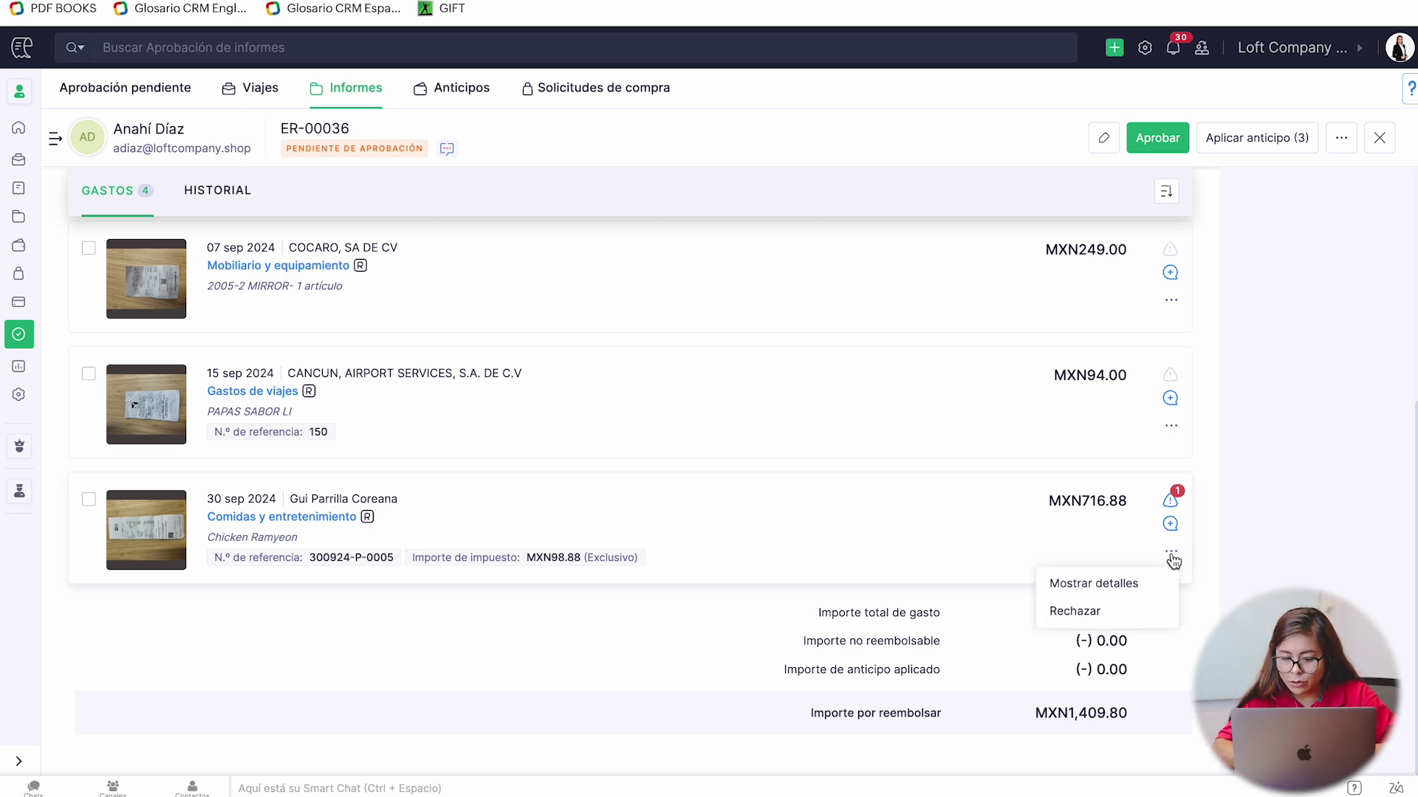
click(1150, 607)
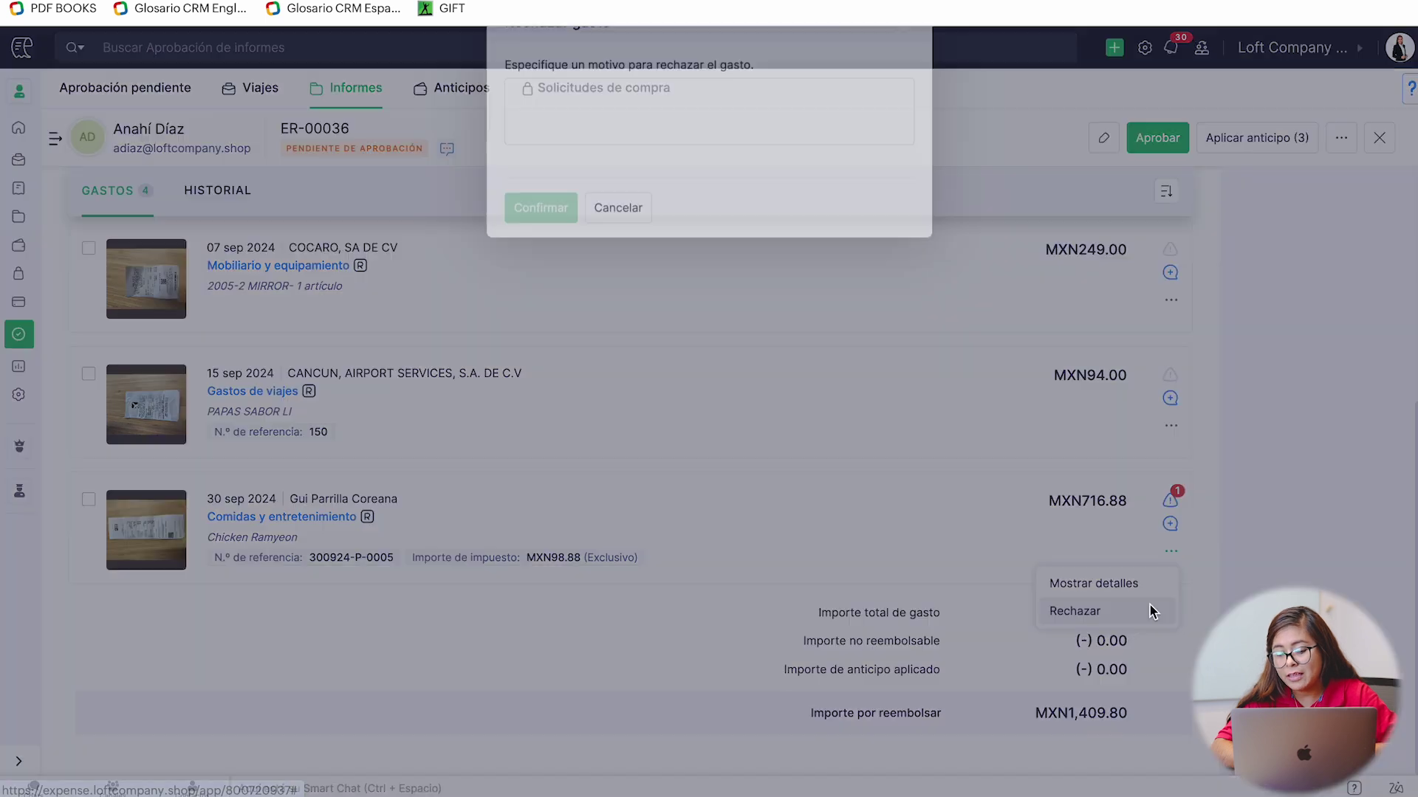
click(622, 155)
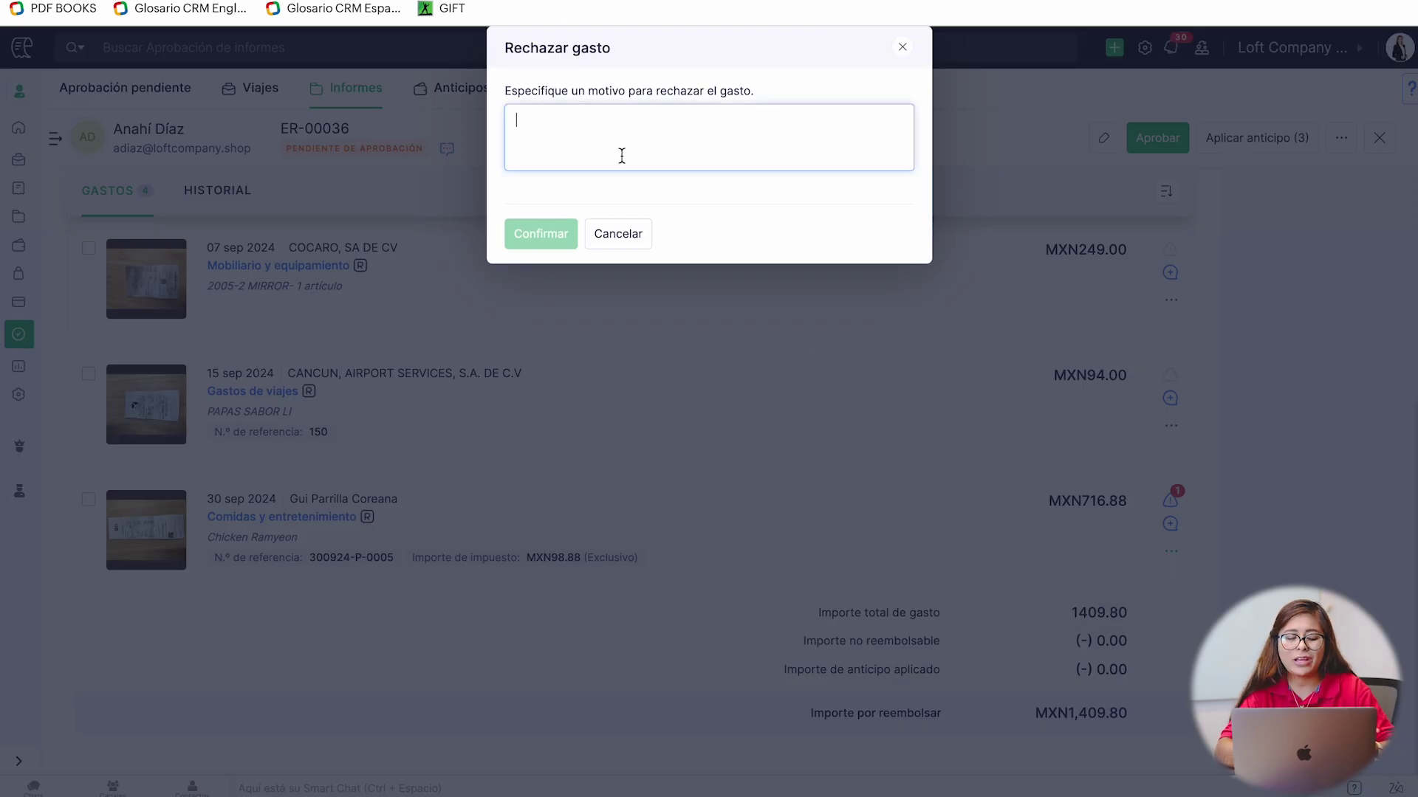
text(No cumple con)
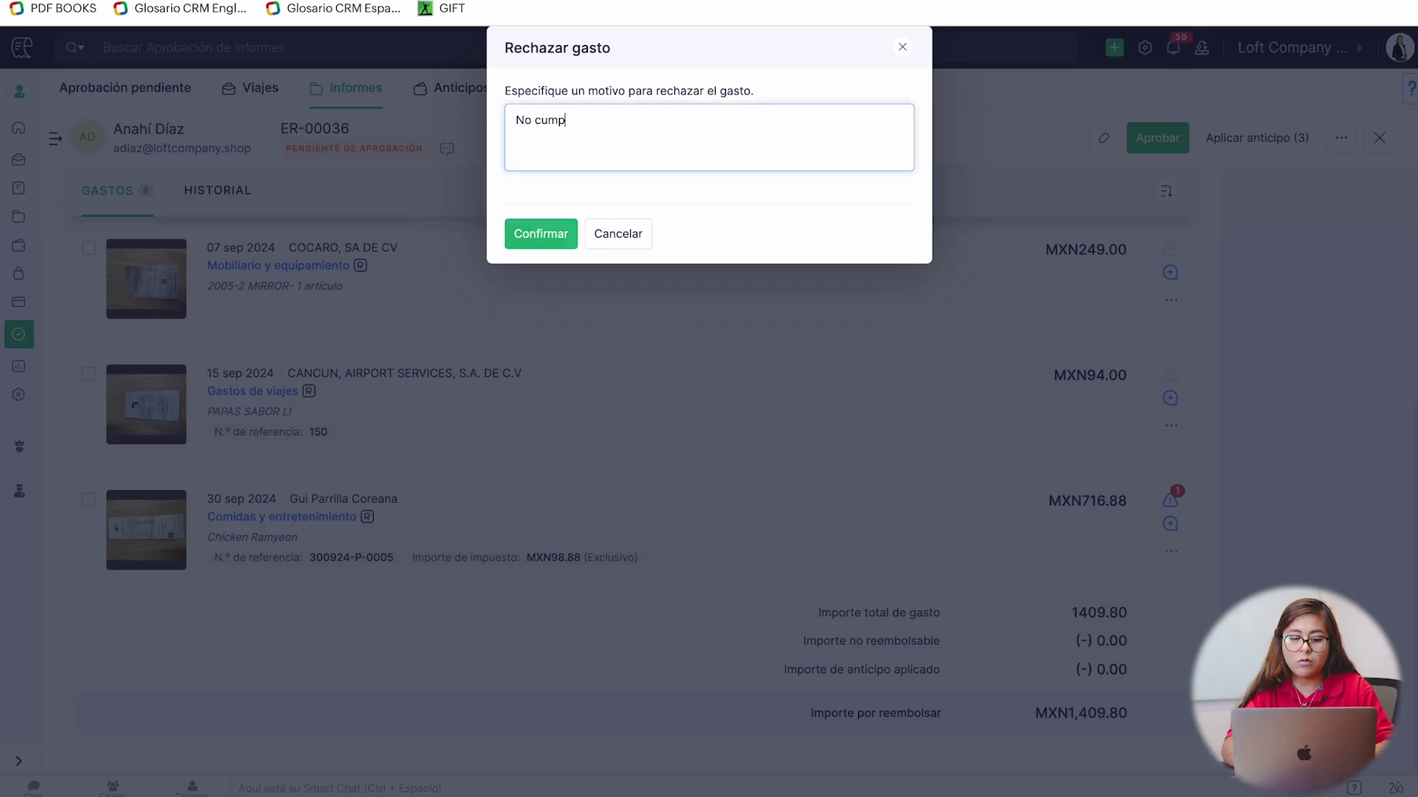
text(directivas)
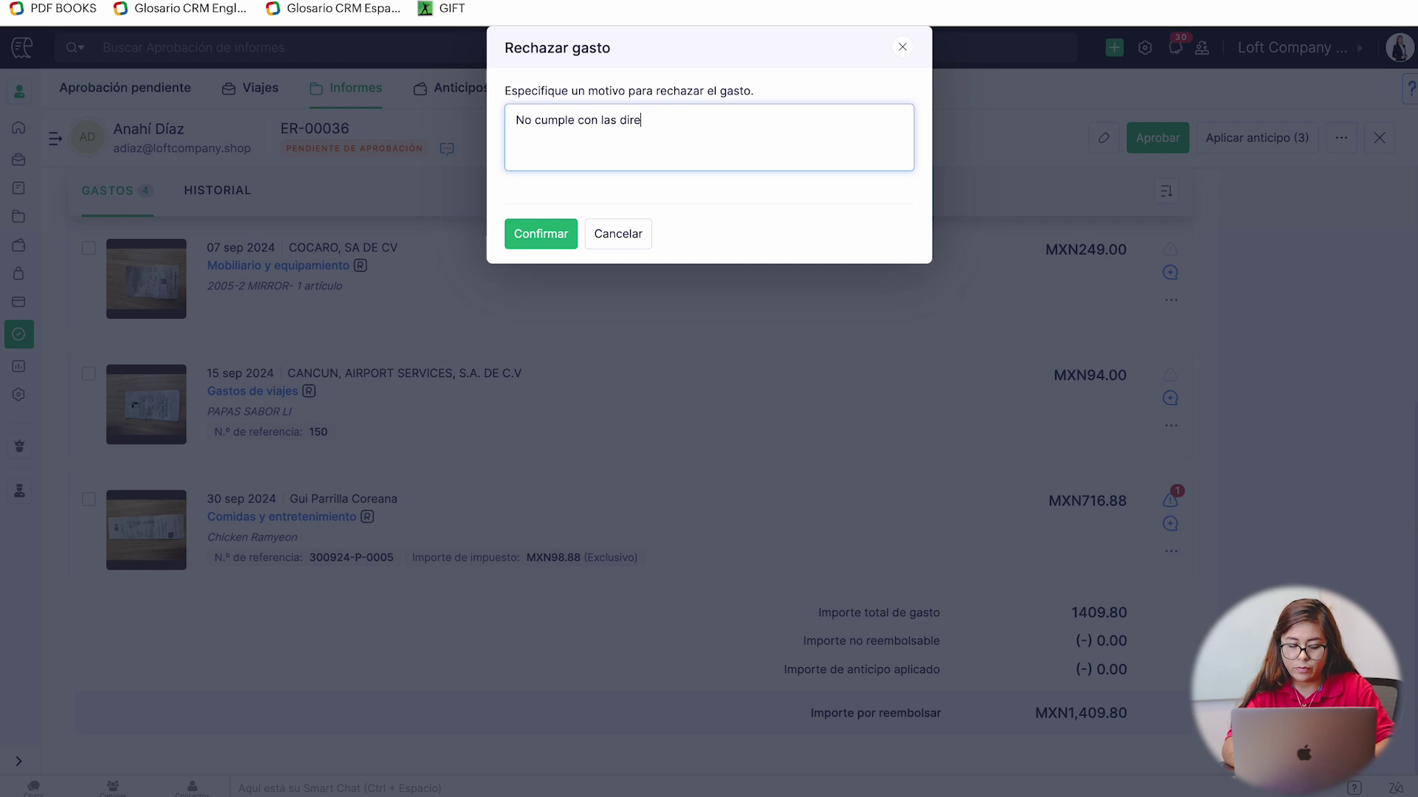
click(523, 230)
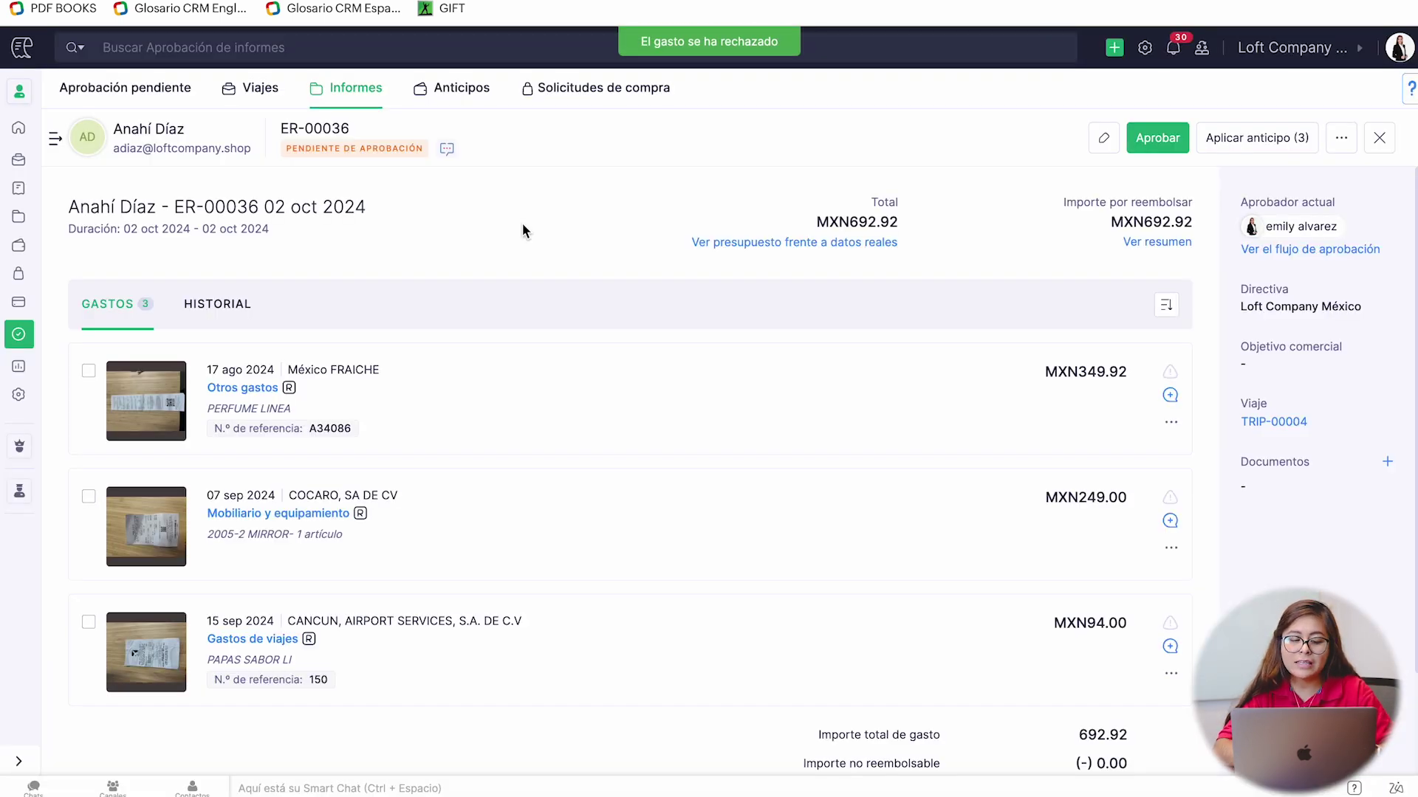
- Apply the 02 October 2024 advance of MXN1,000.00 to report ER-00036 and approve the report
scroll(525, 468, down, 2)
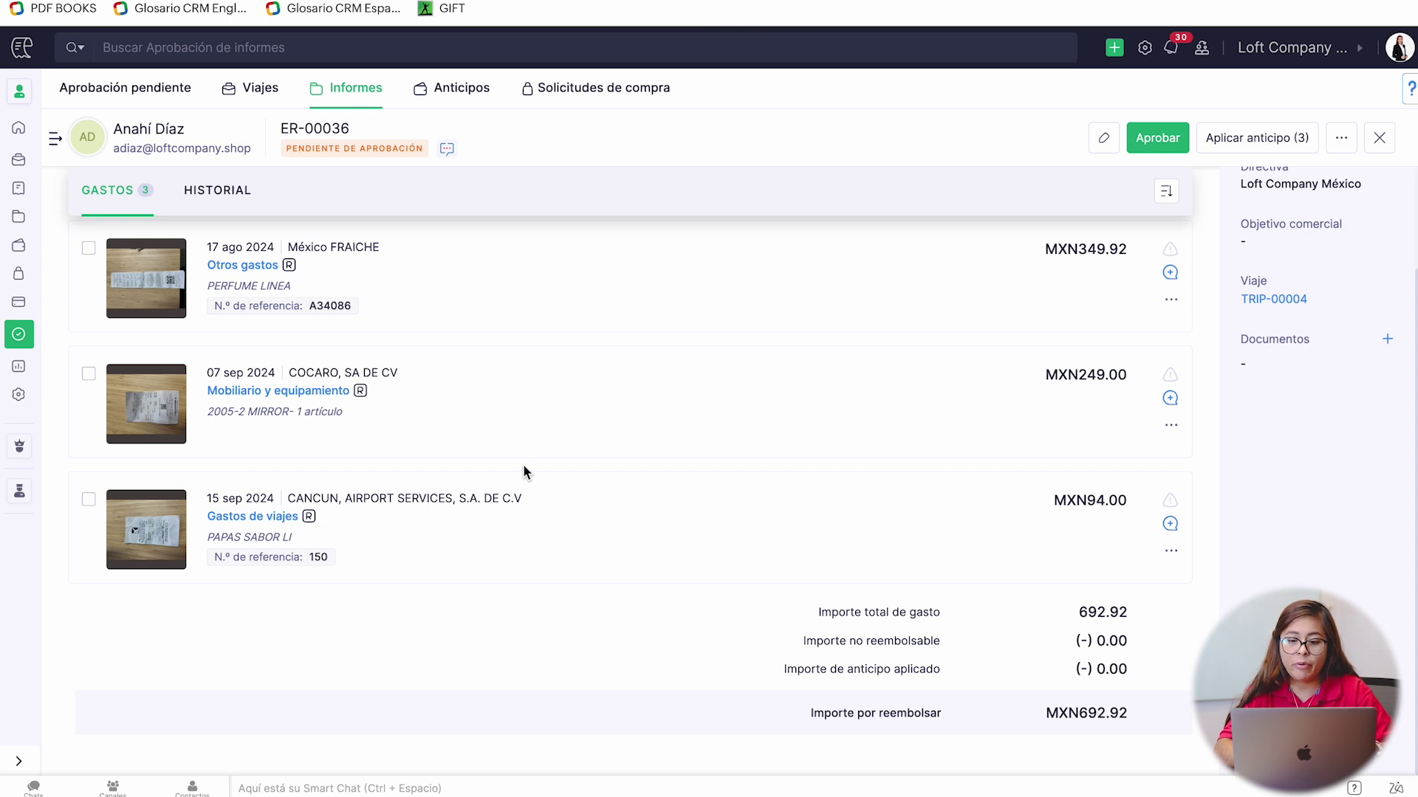
scroll(650, 332, up, 2)
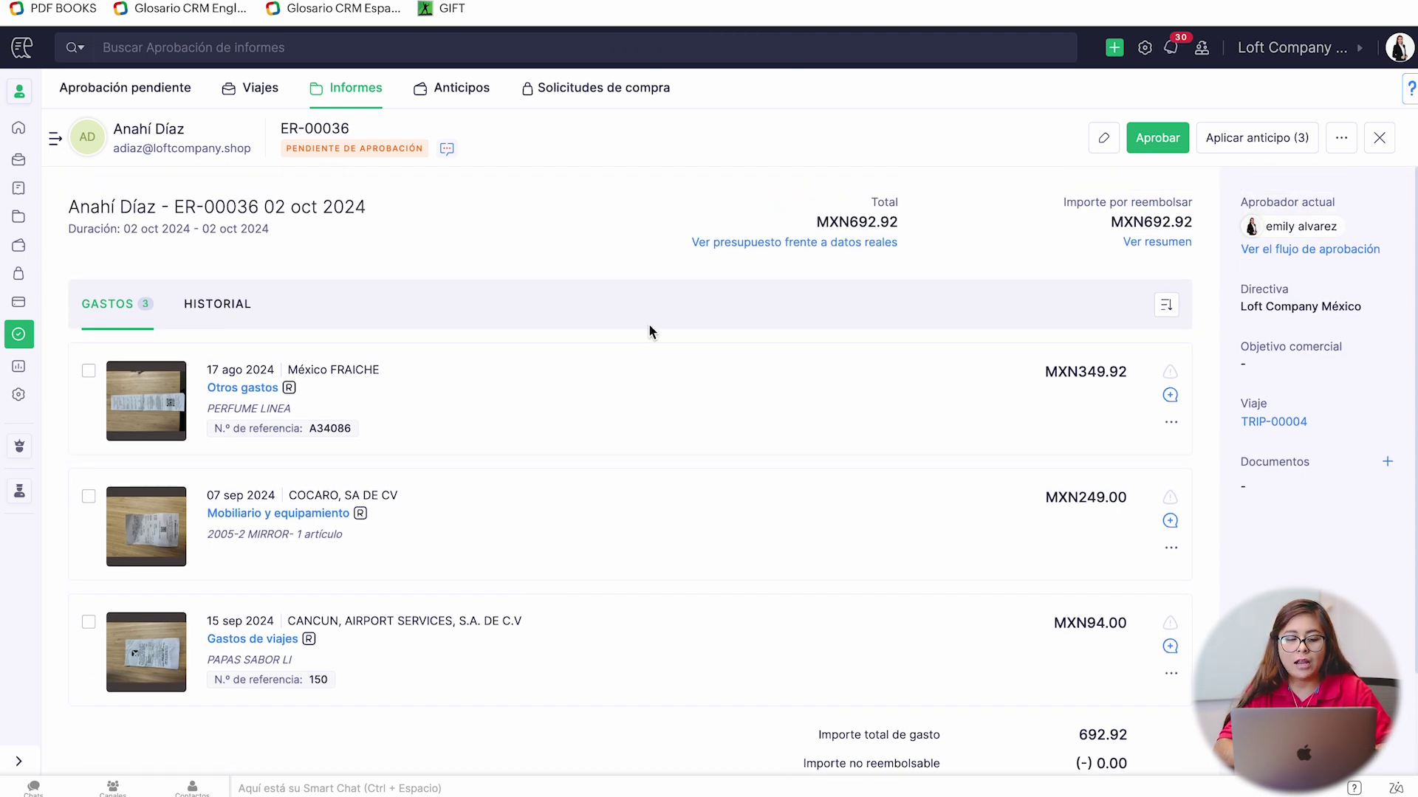
click(1264, 145)
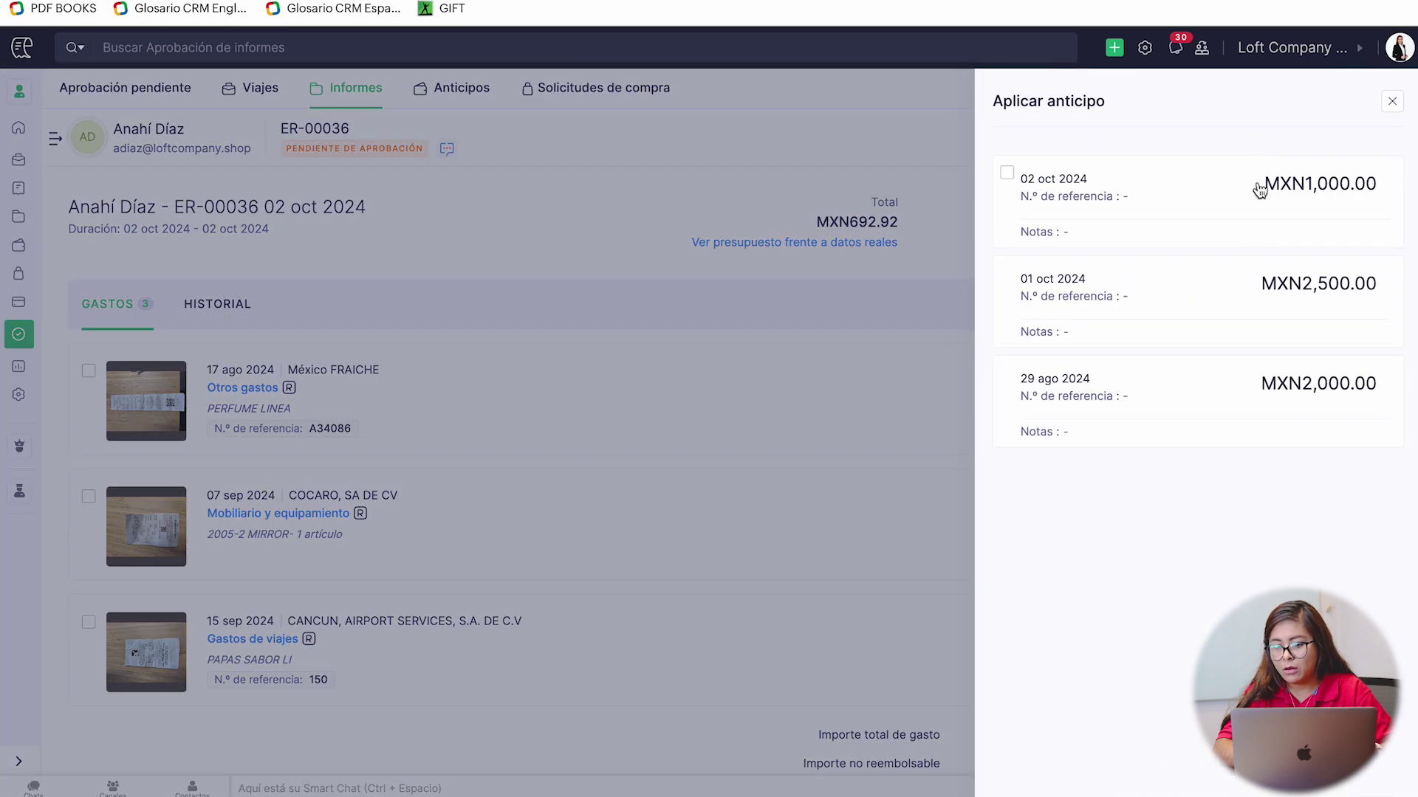
click(1007, 175)
click(1198, 151)
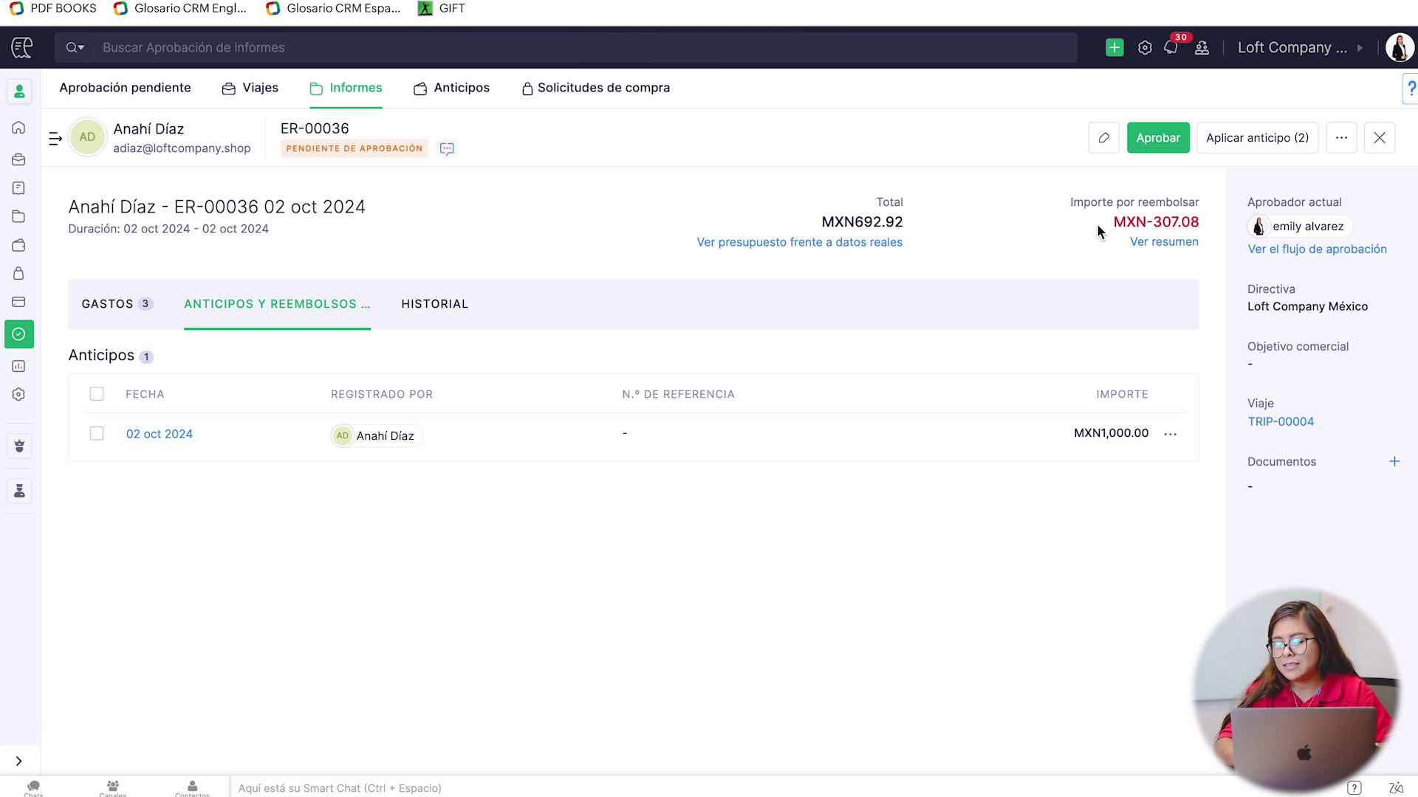
click(1152, 139)
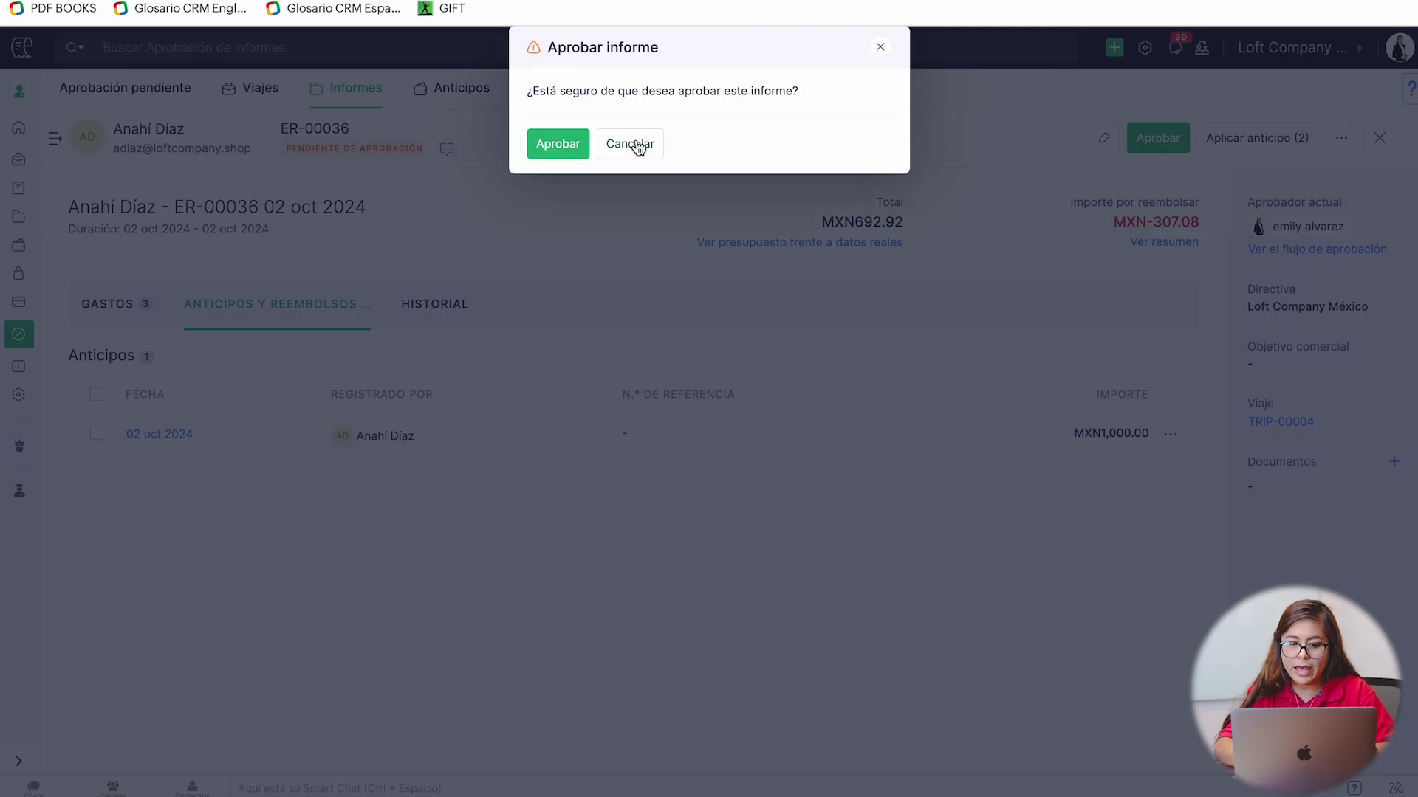
click(561, 145)
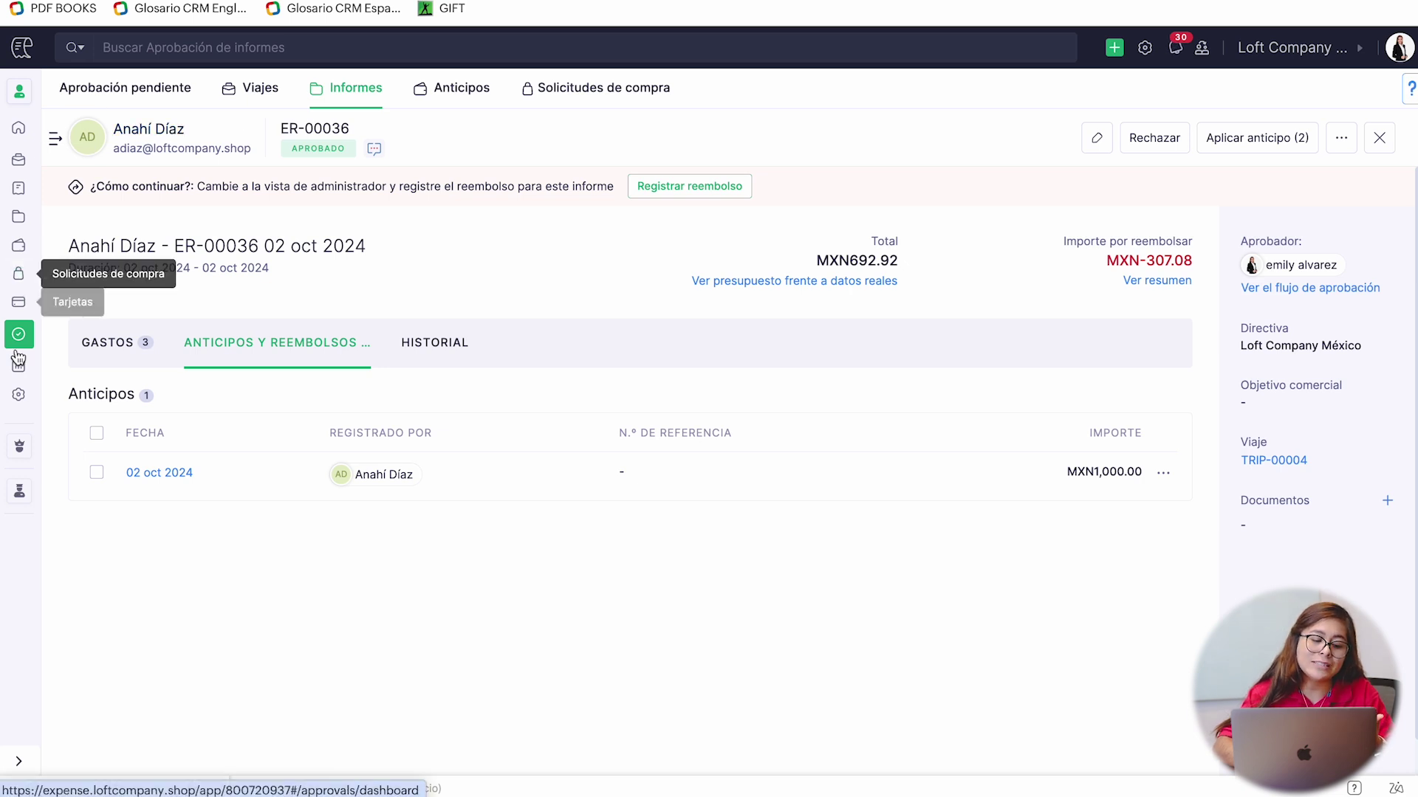
- Switch to the administrator view and look through the company-wide list of expense reports
click(20, 449)
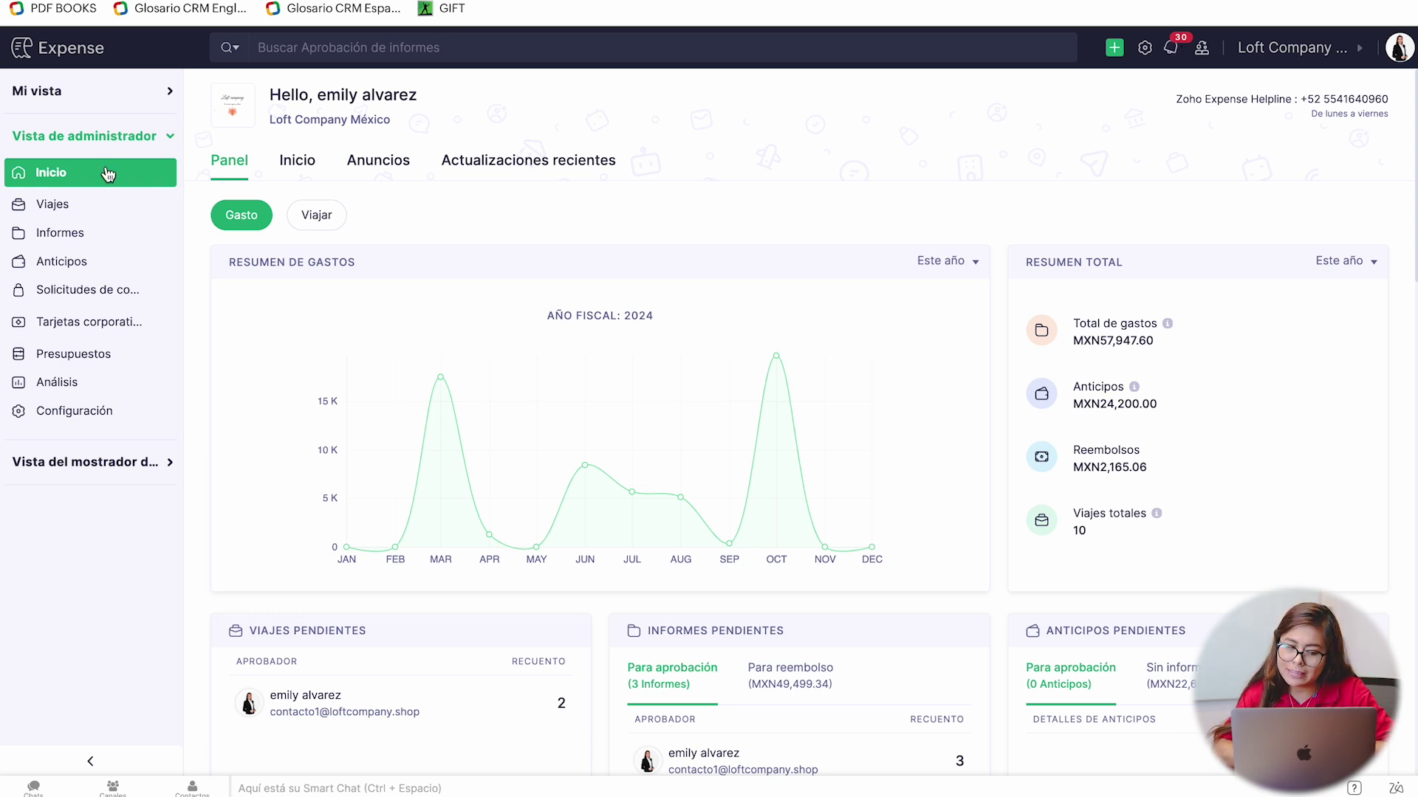
click(113, 233)
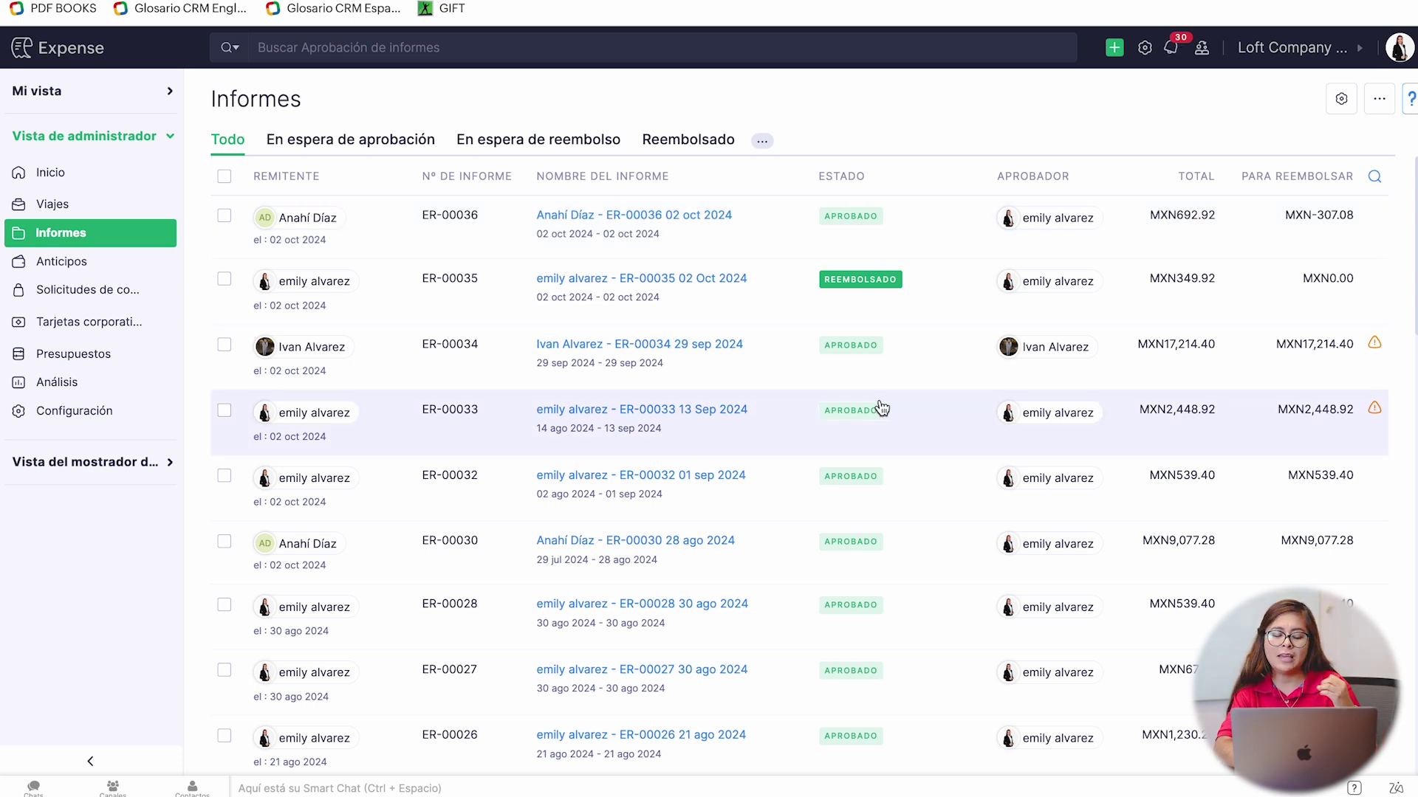
scroll(881, 408, down, 5)
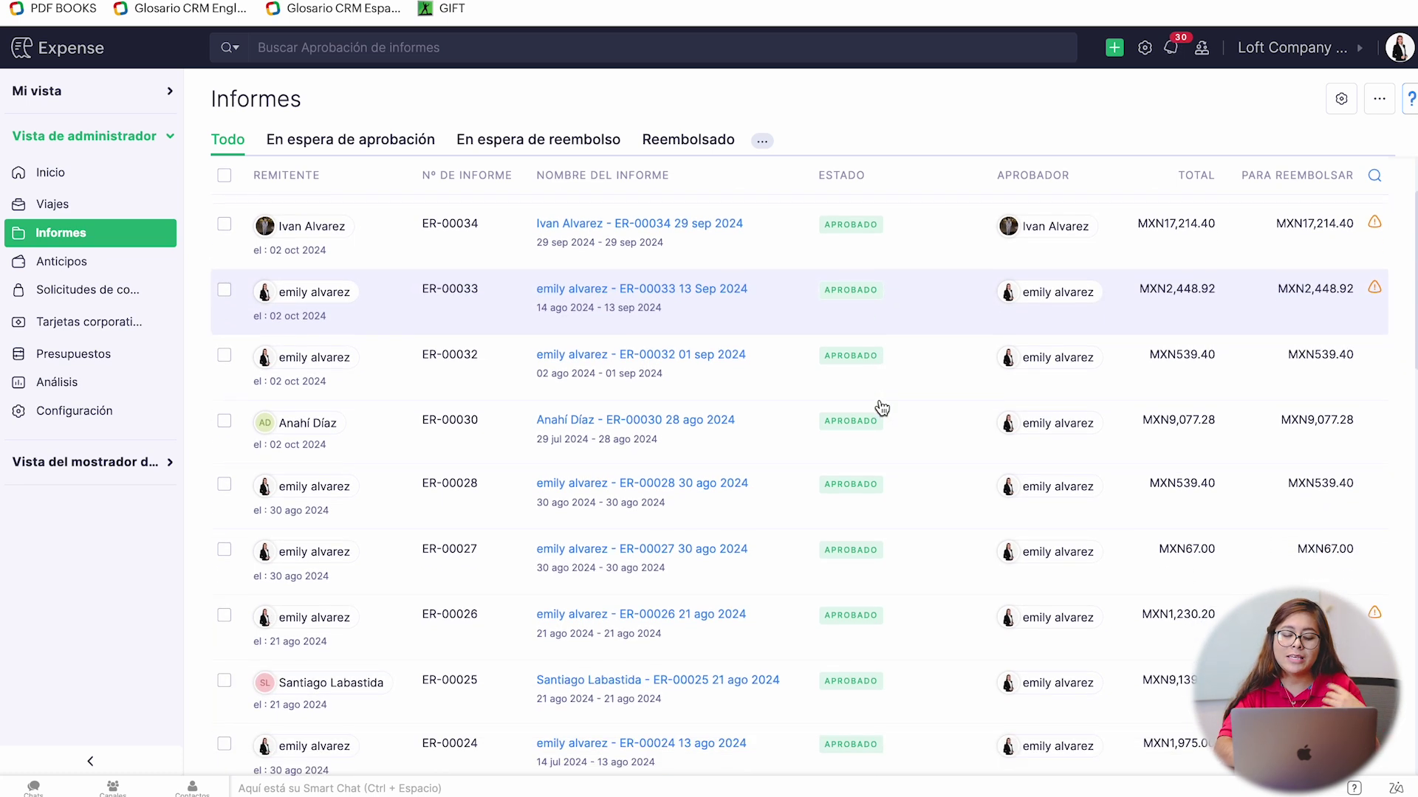
scroll(881, 407, down, 3)
scroll(881, 408, up, 7)
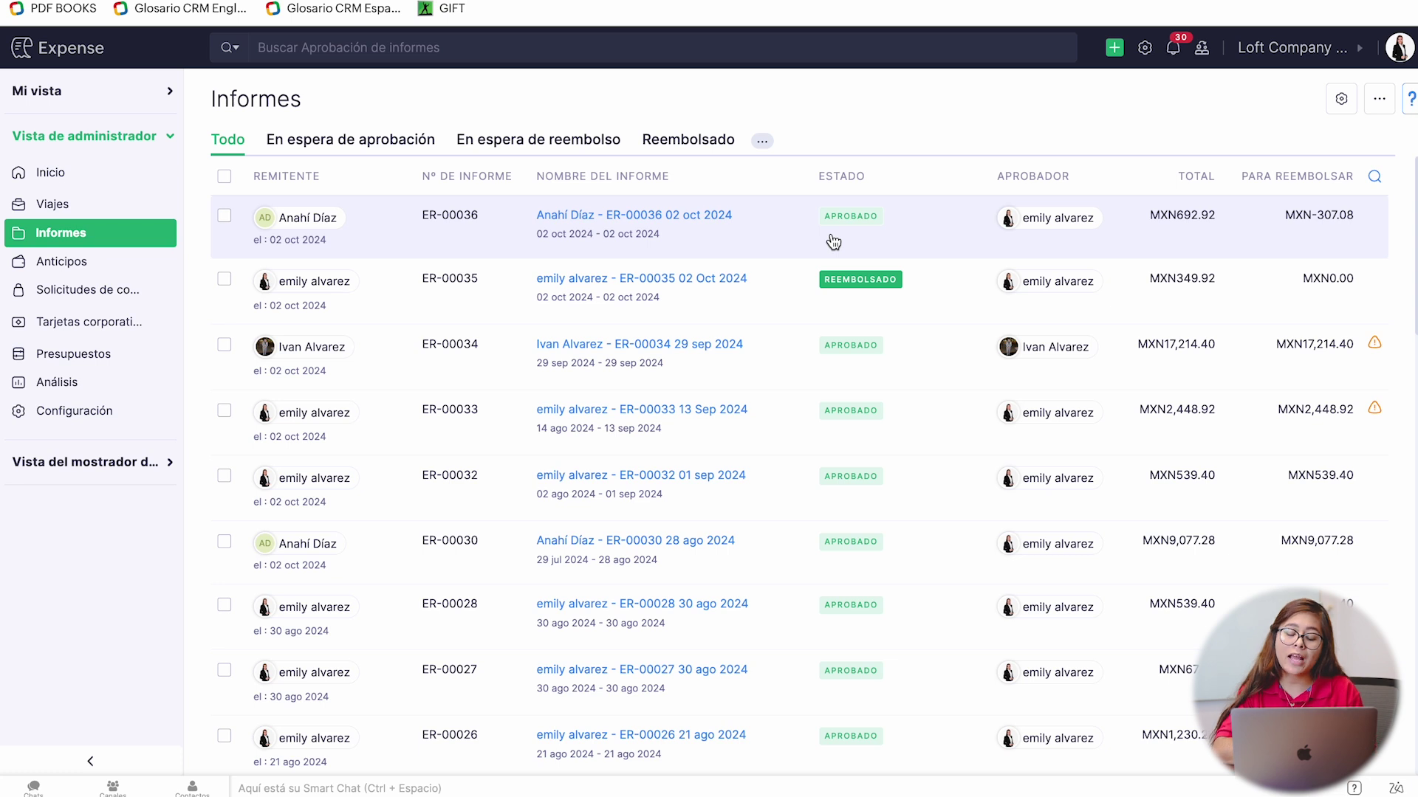
- Open the approved report ER-00036 and view the summary of how its reimbursable amount is calculated
click(694, 217)
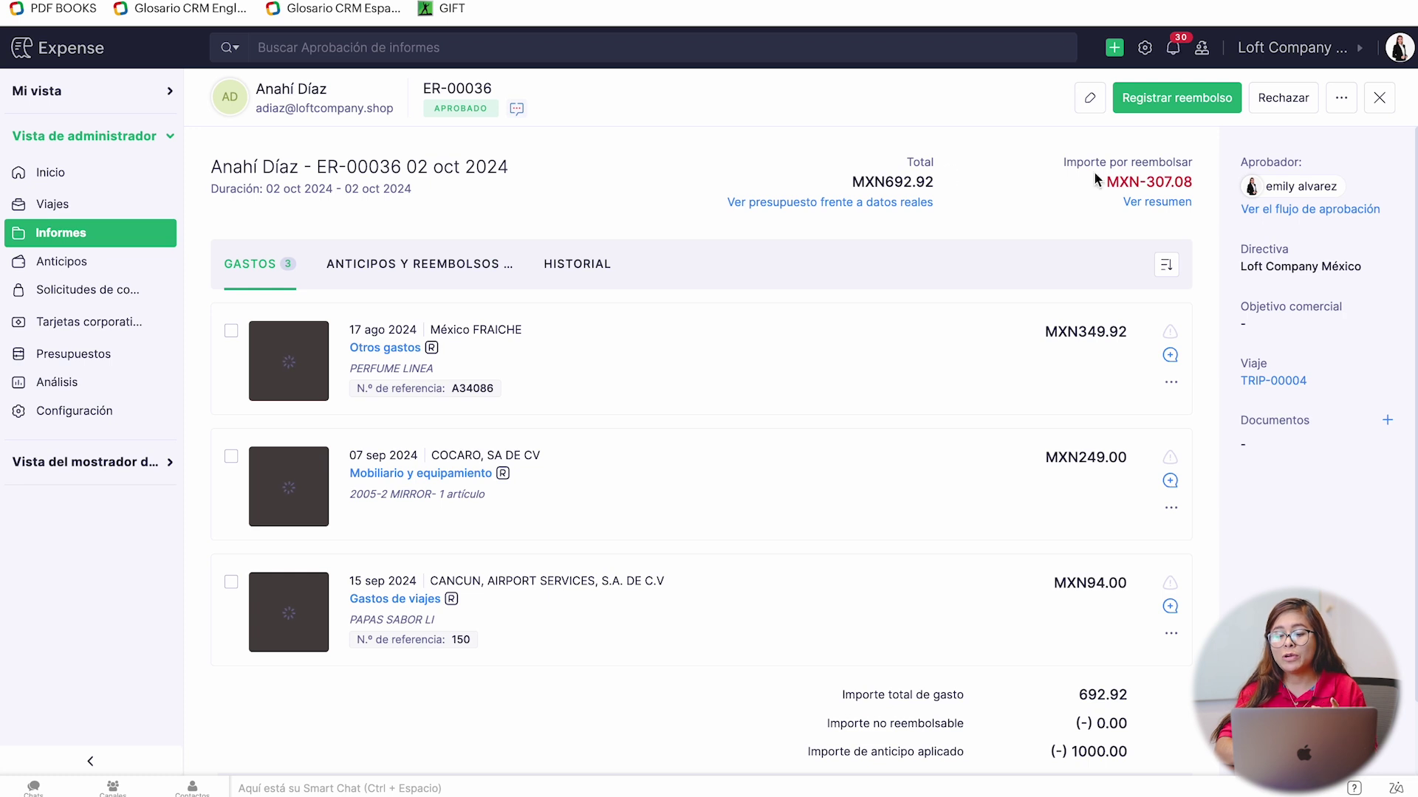
click(1140, 205)
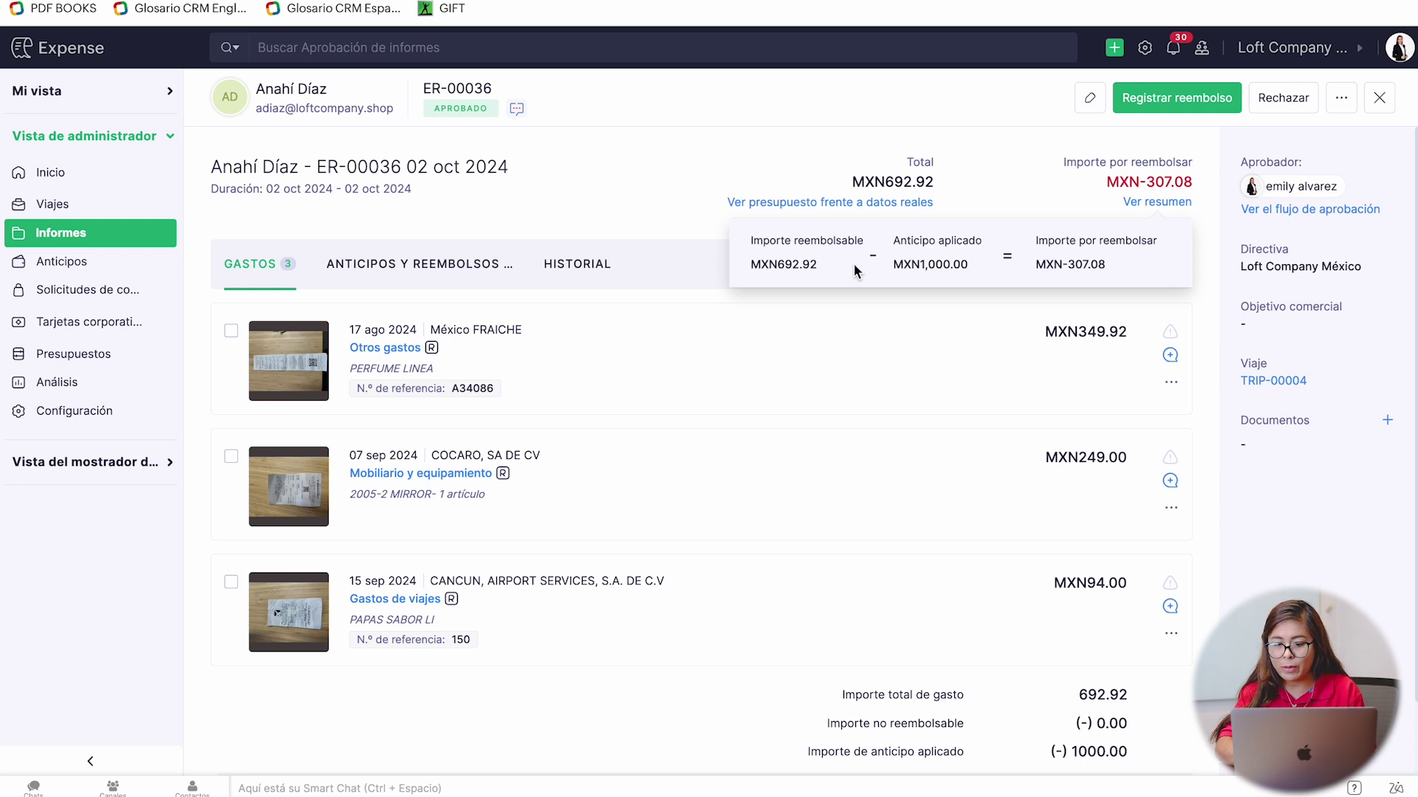
click(1038, 175)
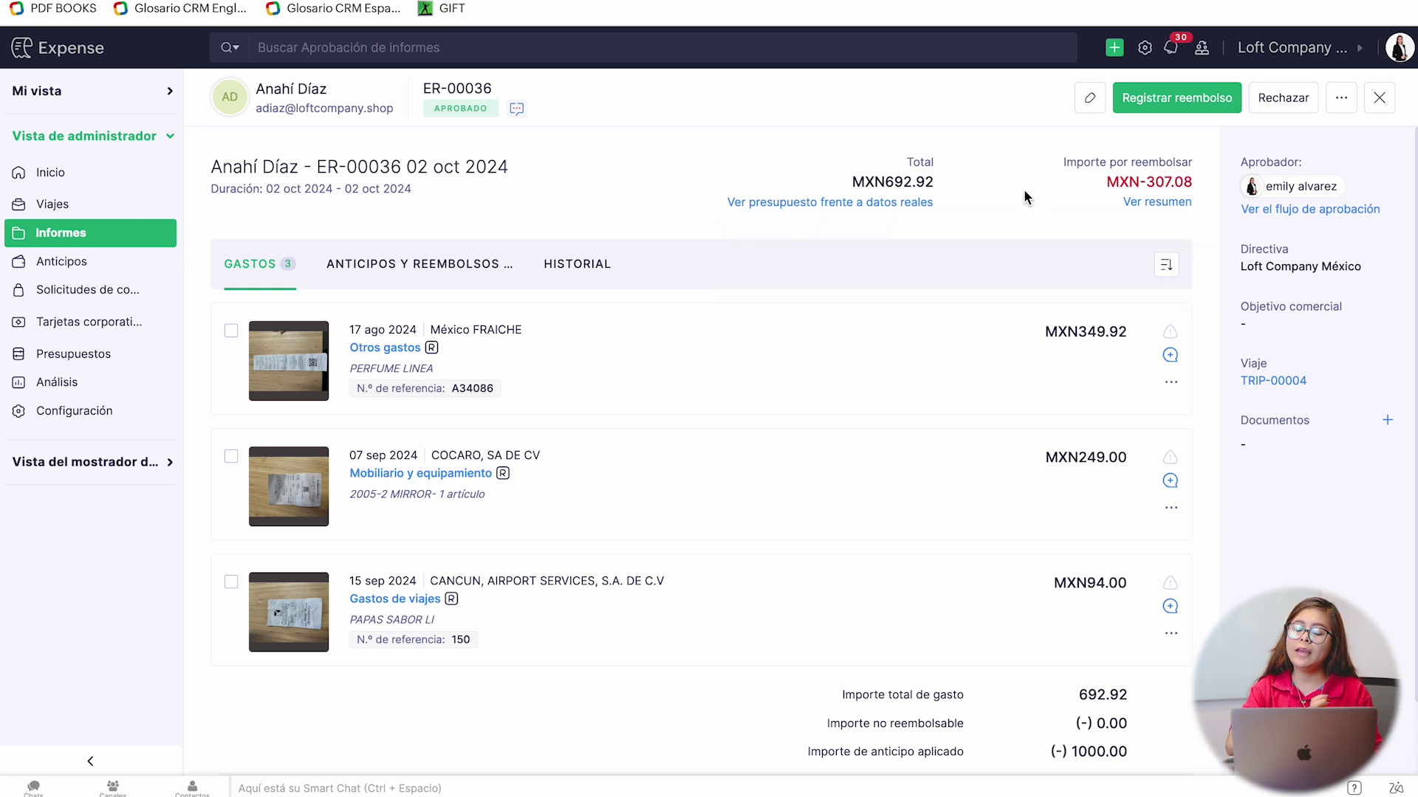
- Record the manual reimbursement for report ER-00036, stating that the employee has returned the advance's balance
click(1190, 97)
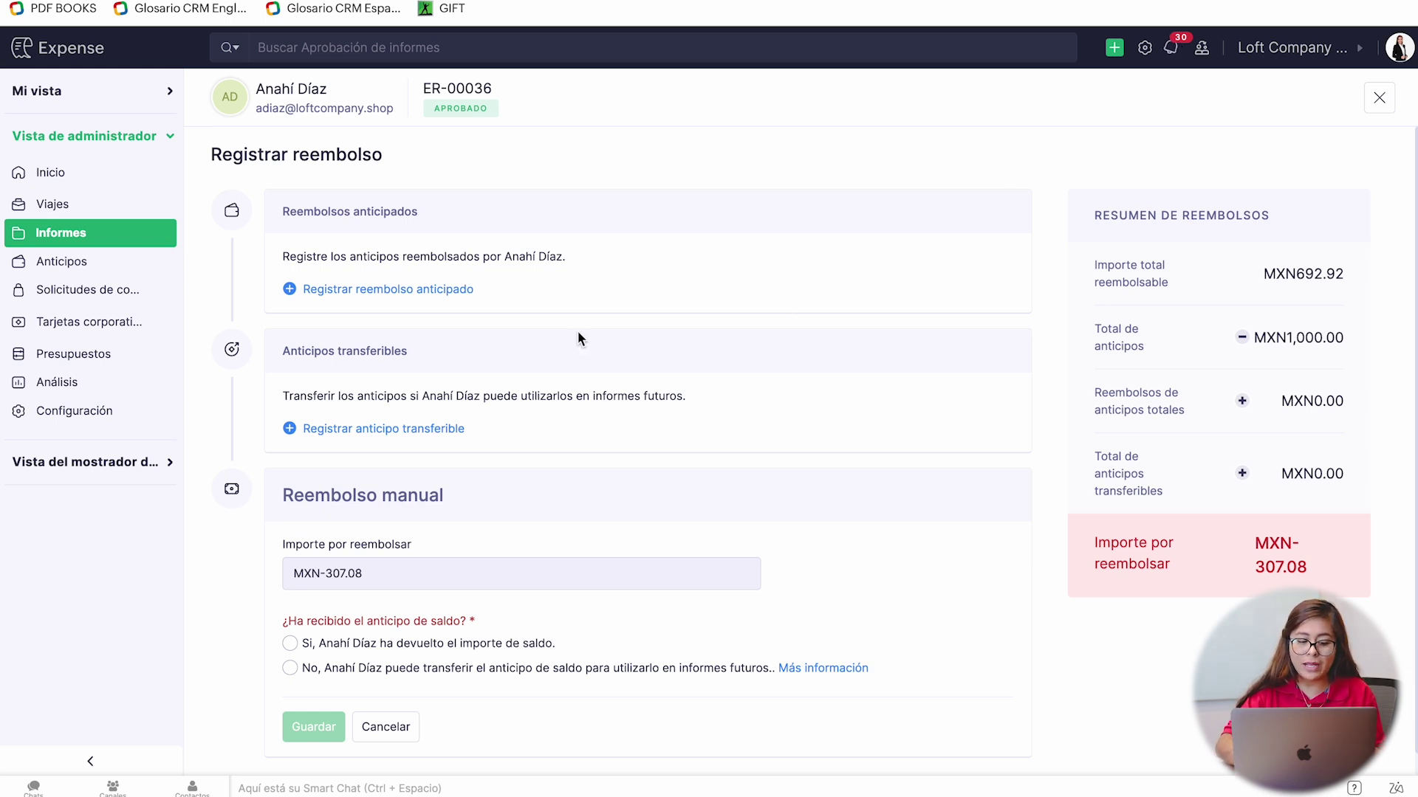
scroll(577, 338, down, 1)
scroll(500, 378, up, 1)
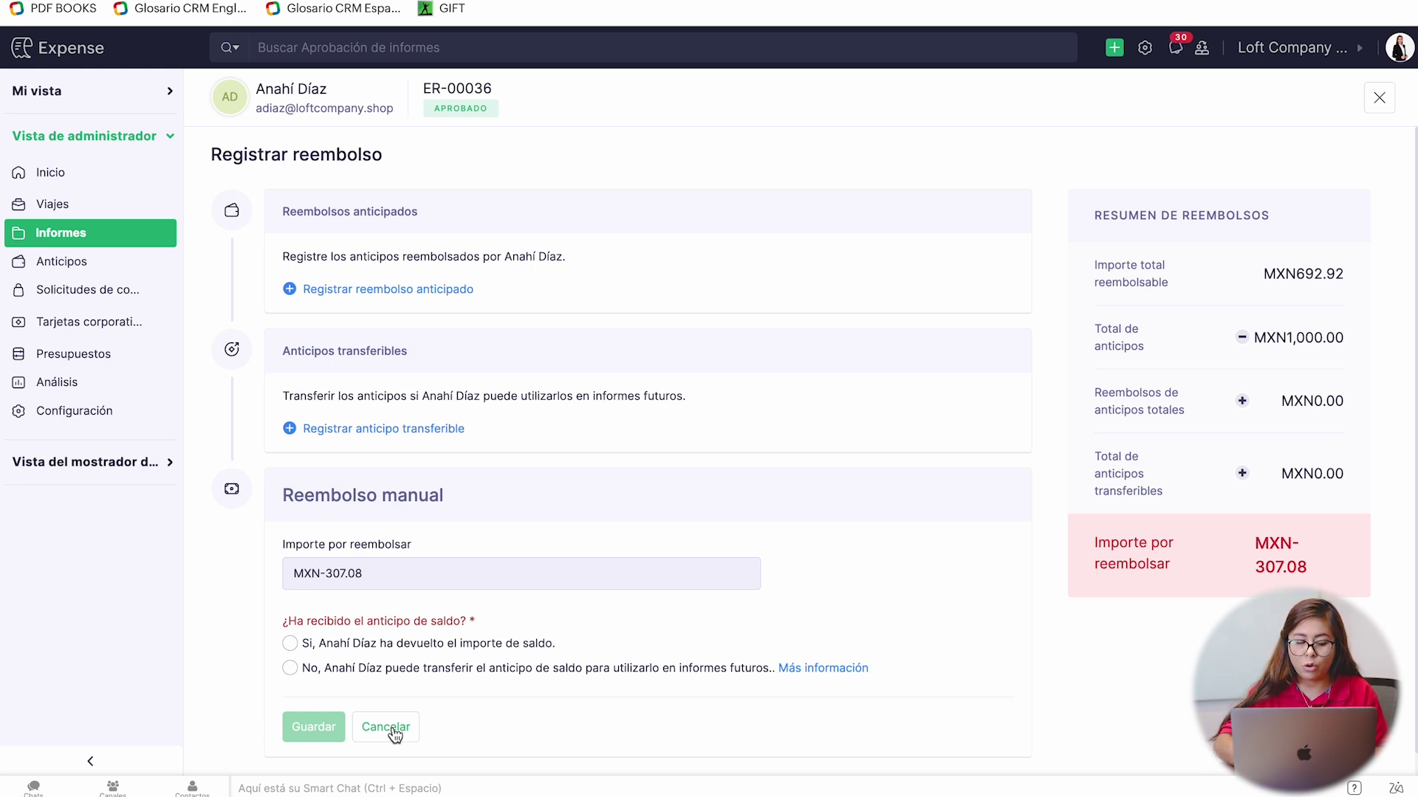
click(290, 643)
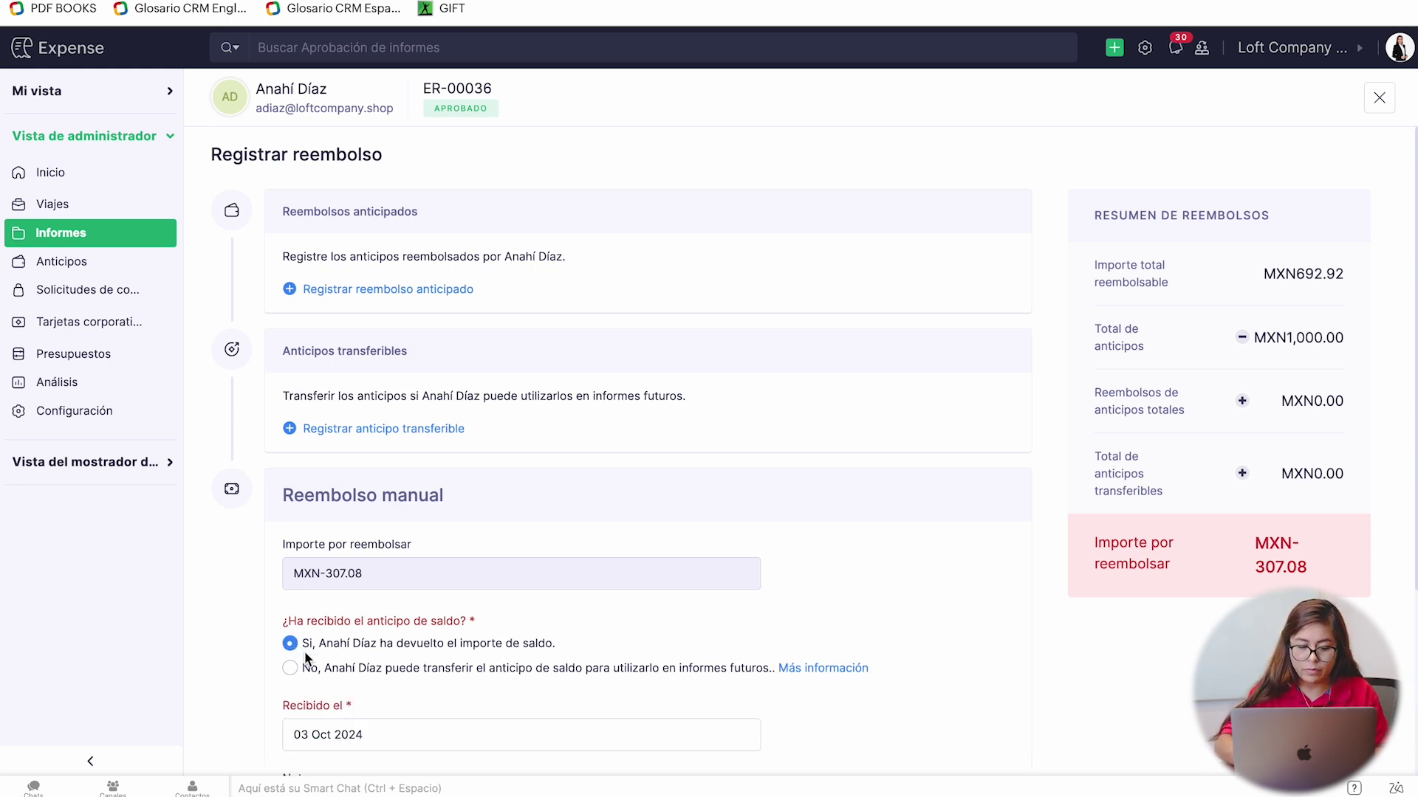
scroll(345, 715, down, 4)
click(375, 713)
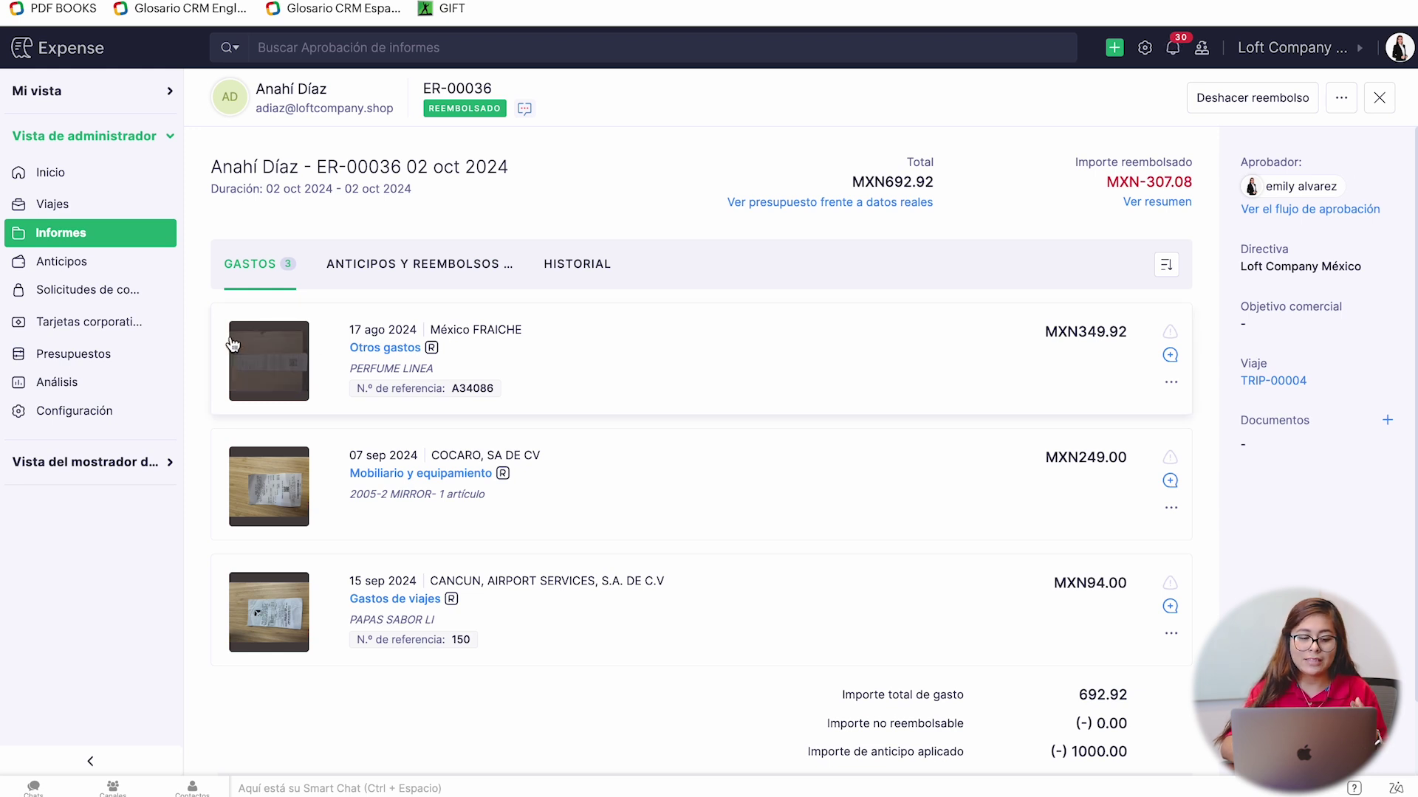
- Open the company's corporate cards and view the transactions of the Cuenta + card
click(92, 324)
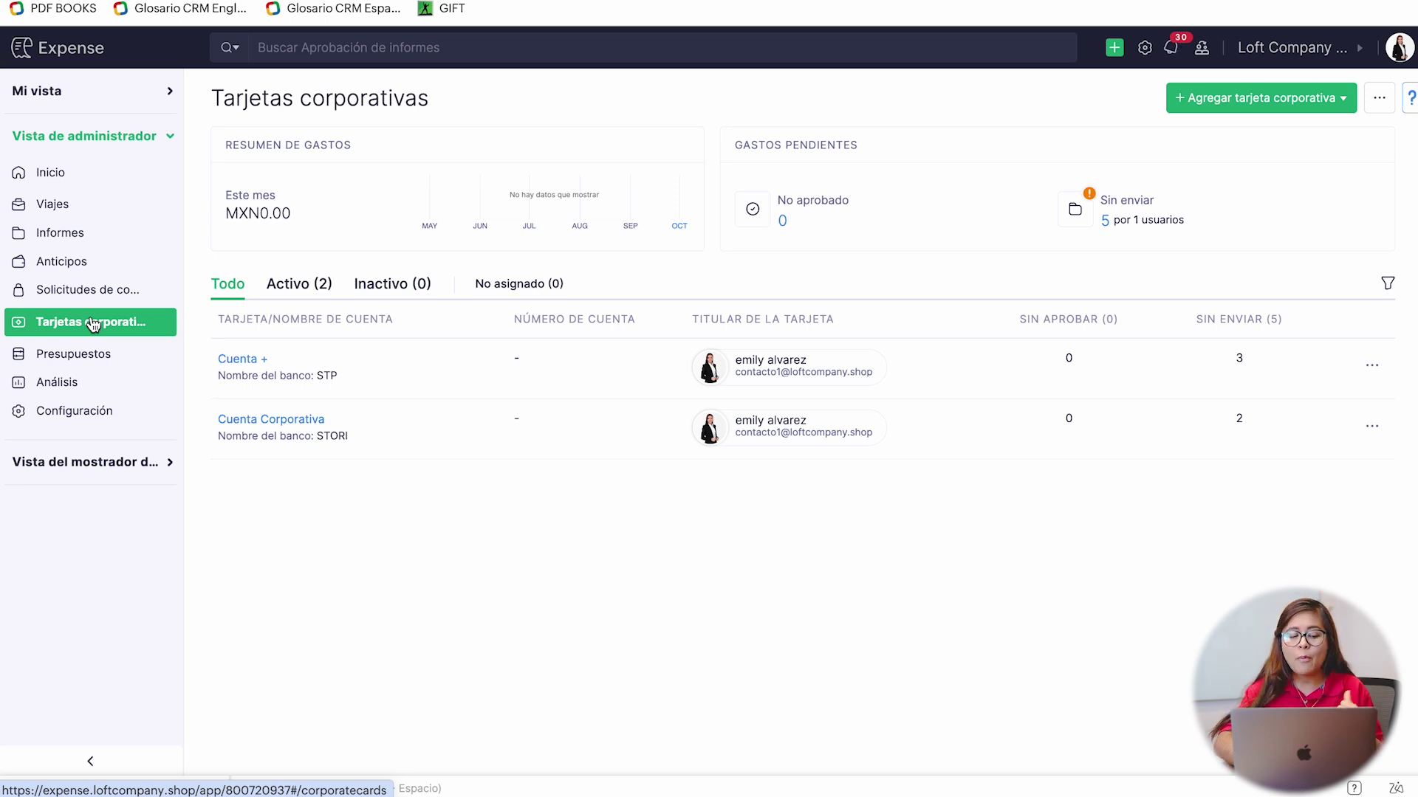
click(256, 360)
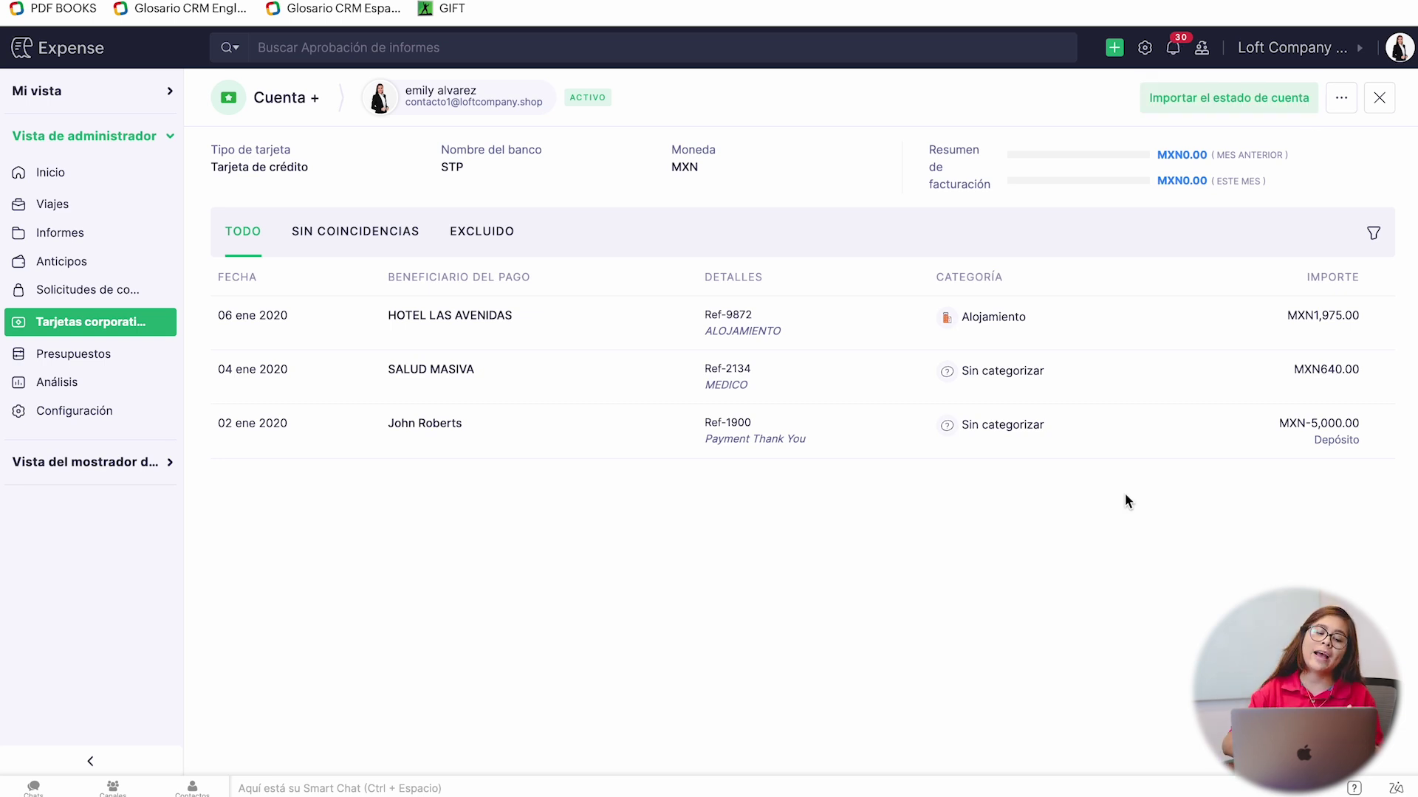
- Open the general budget Ejercicio 2024 and look through its monthly amounts per expense category
click(89, 357)
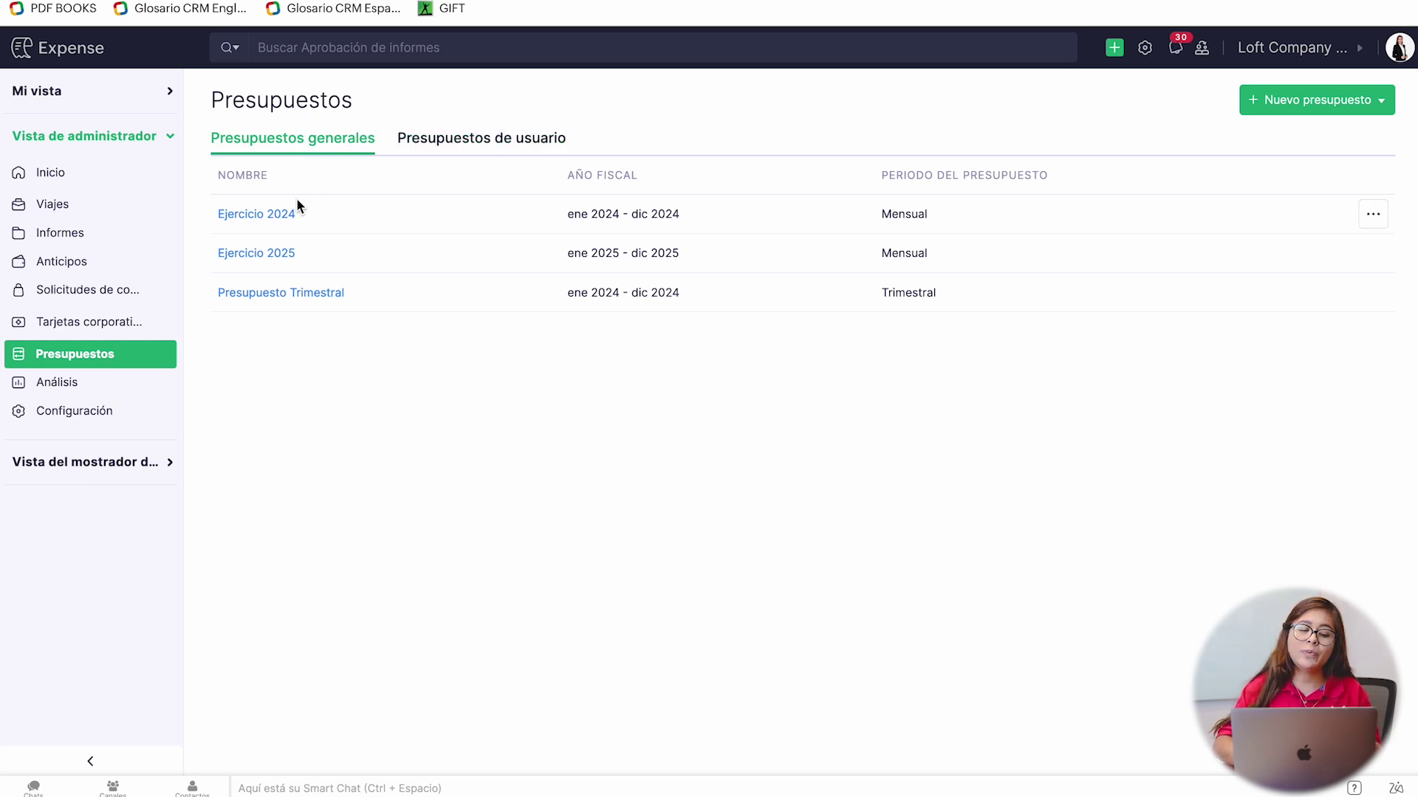
click(275, 214)
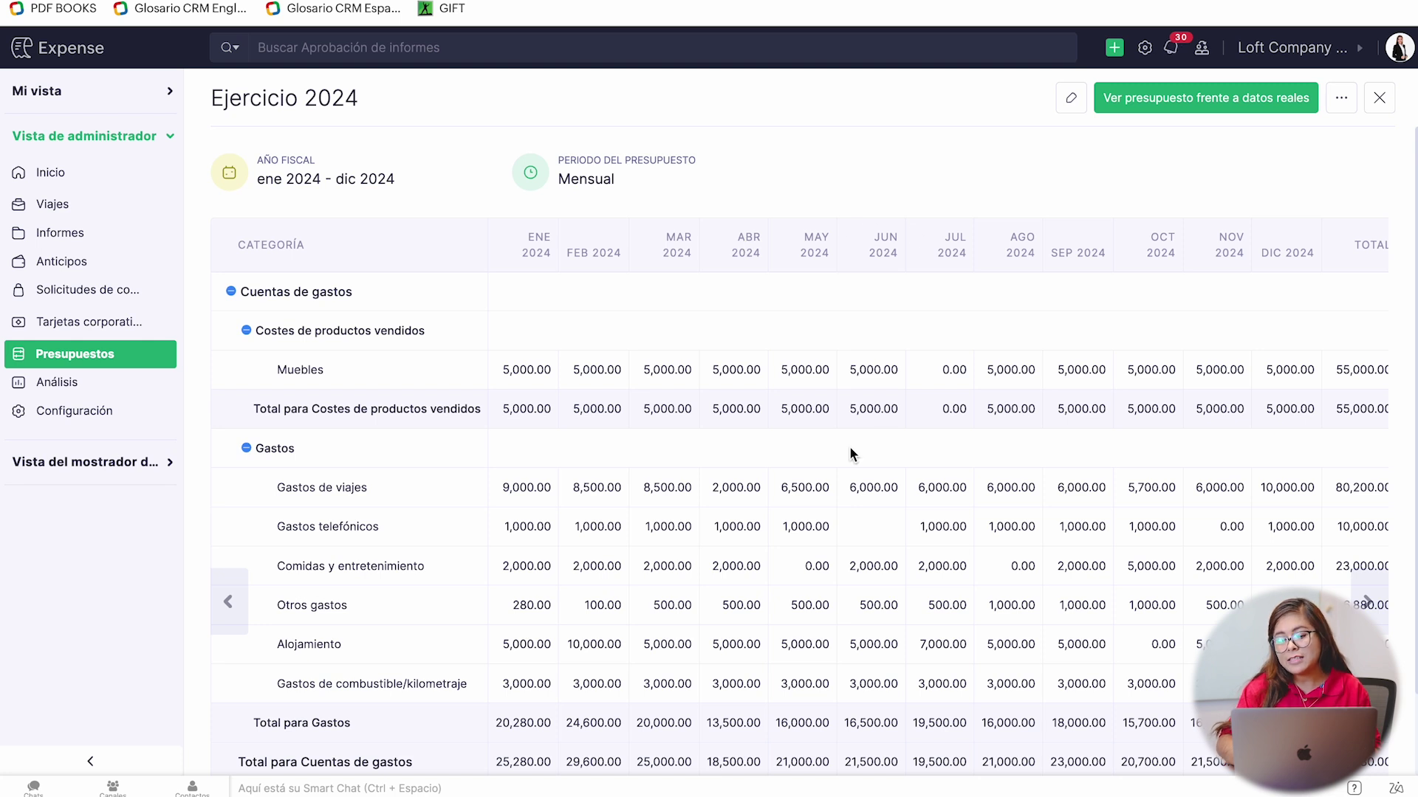
scroll(850, 445, down, 2)
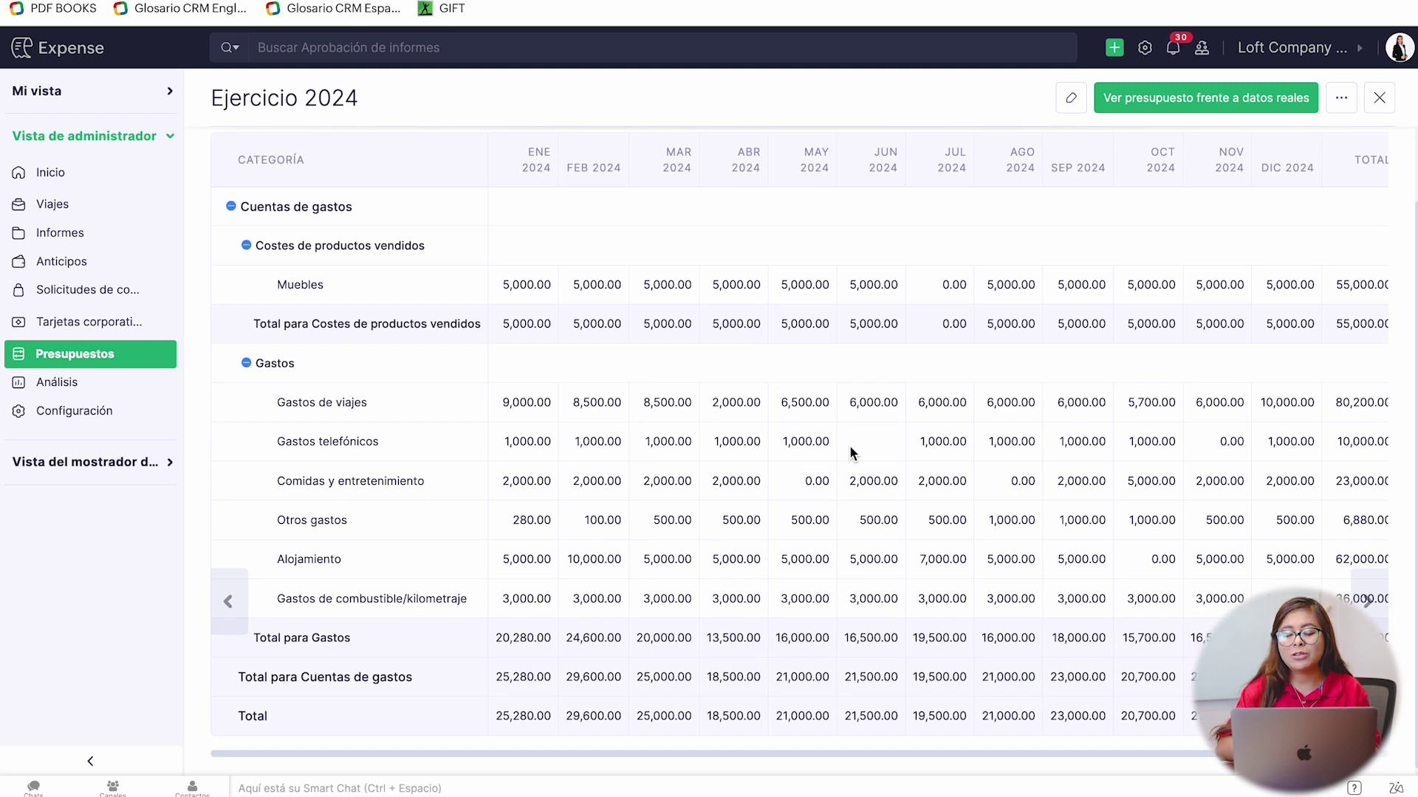
scroll(849, 452, up, 2)
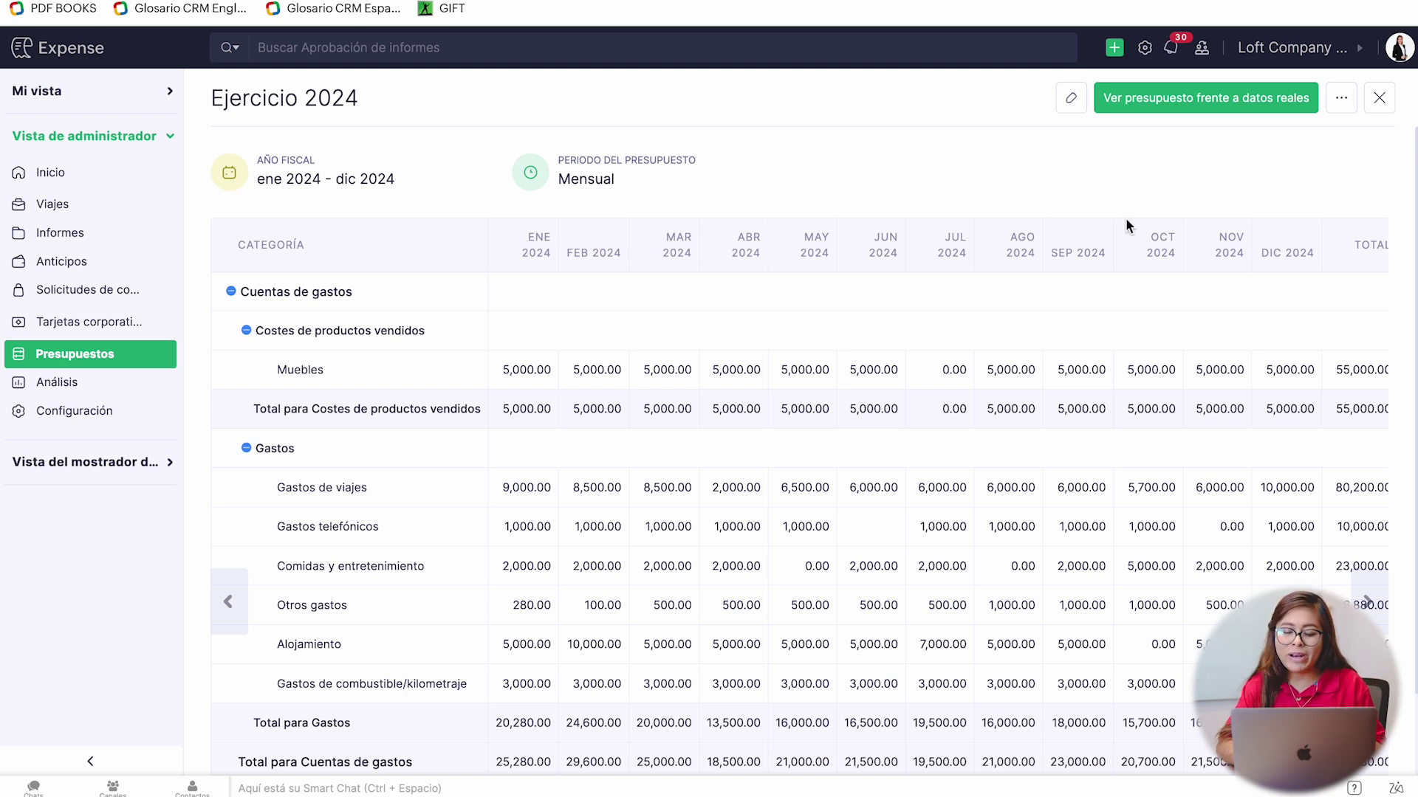
- Open the budget versus actuals comparison for Ejercicio 2024 and examine the monthly differences per category
click(1180, 108)
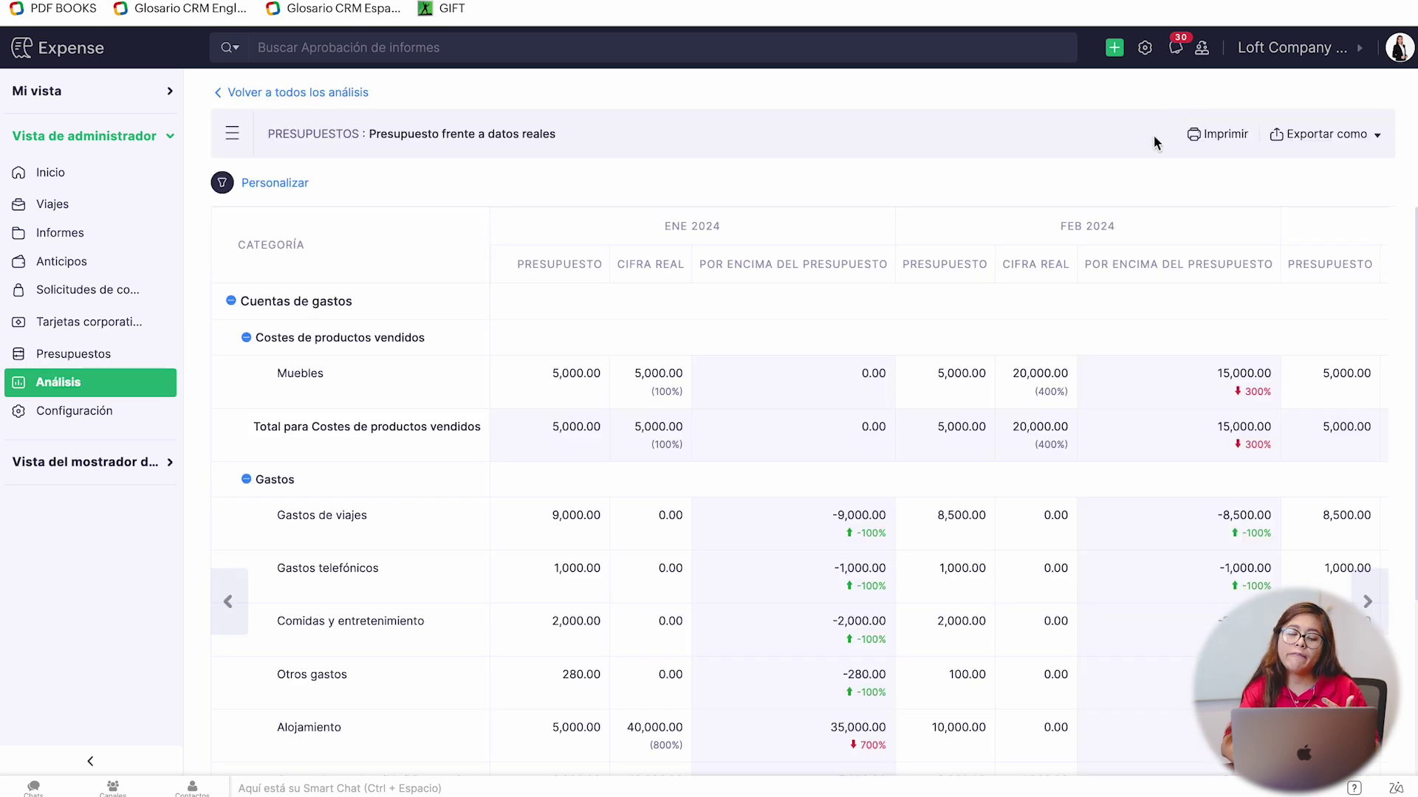
scroll(1019, 348, down, 2)
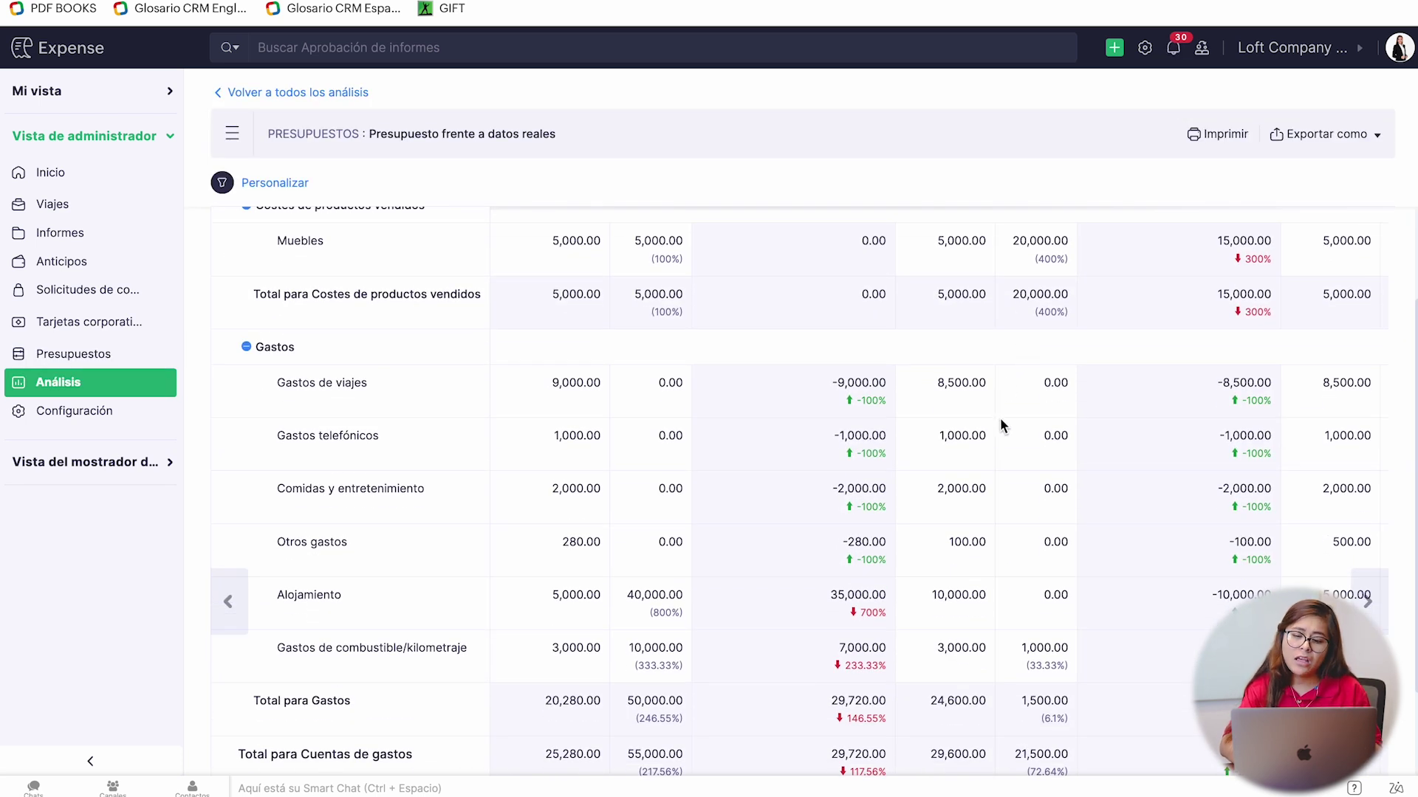
scroll(1002, 425, right, 2)
scroll(1090, 415, right, 1)
scroll(1090, 415, down, 2)
scroll(1091, 418, down, 1)
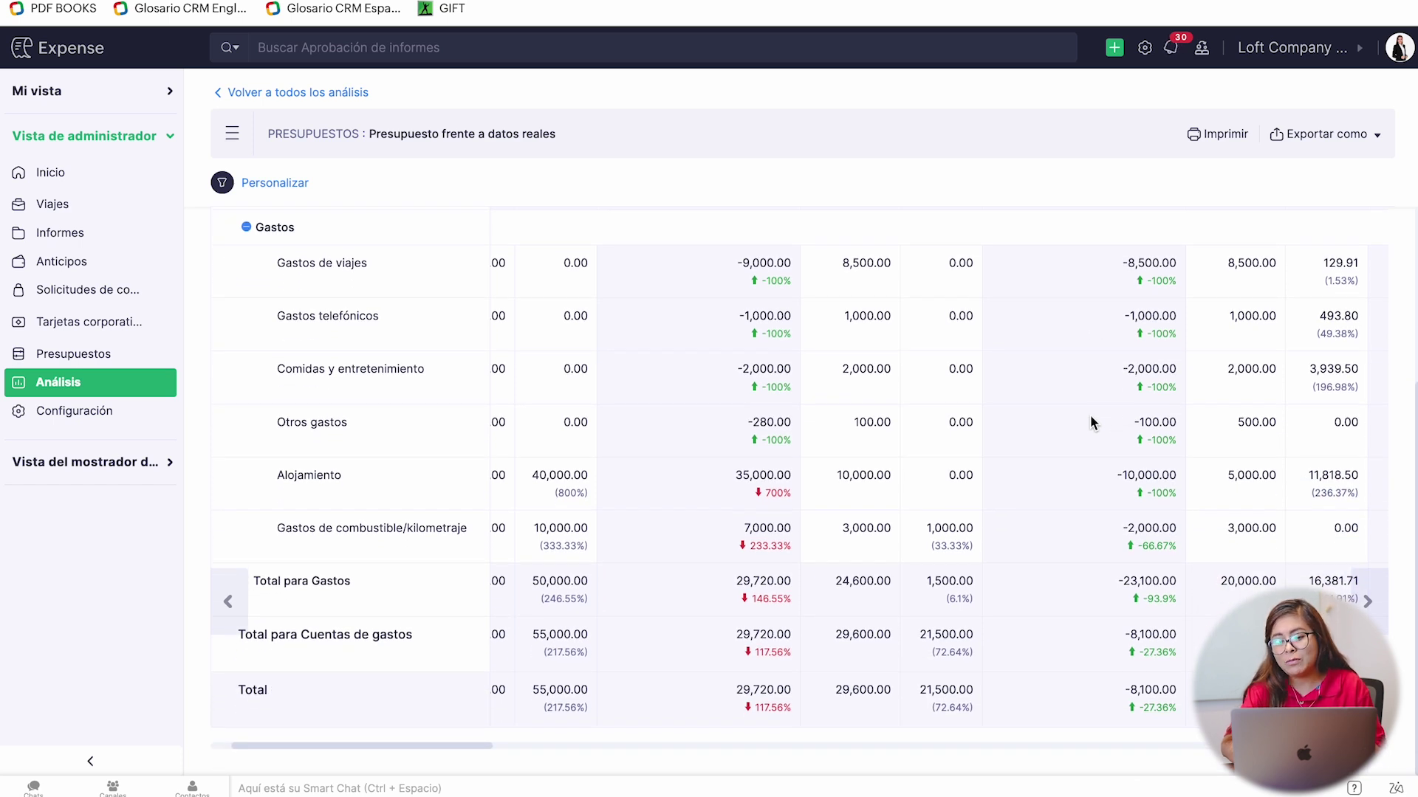
scroll(1090, 421, up, 5)
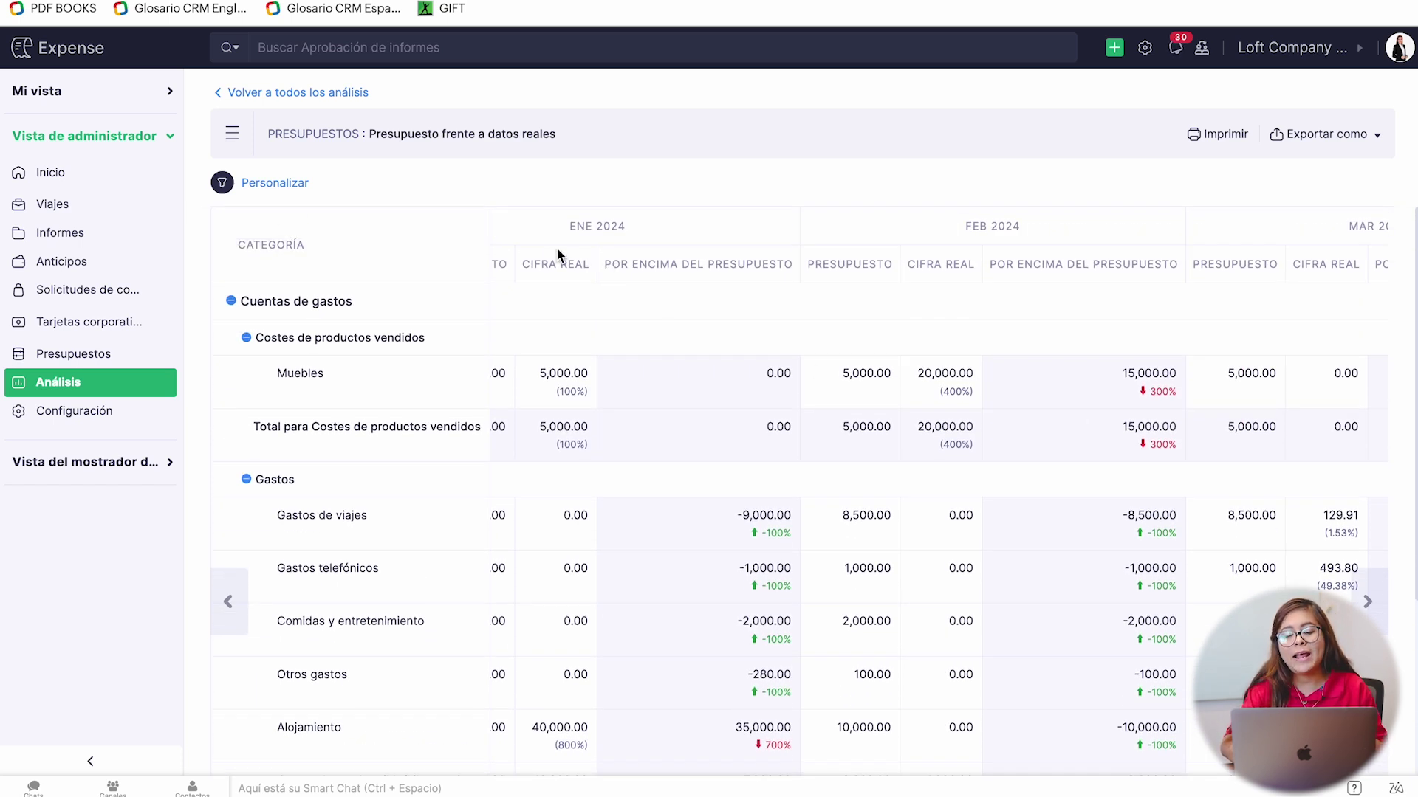
- Return to the budgets and view the list of user budgets
click(224, 93)
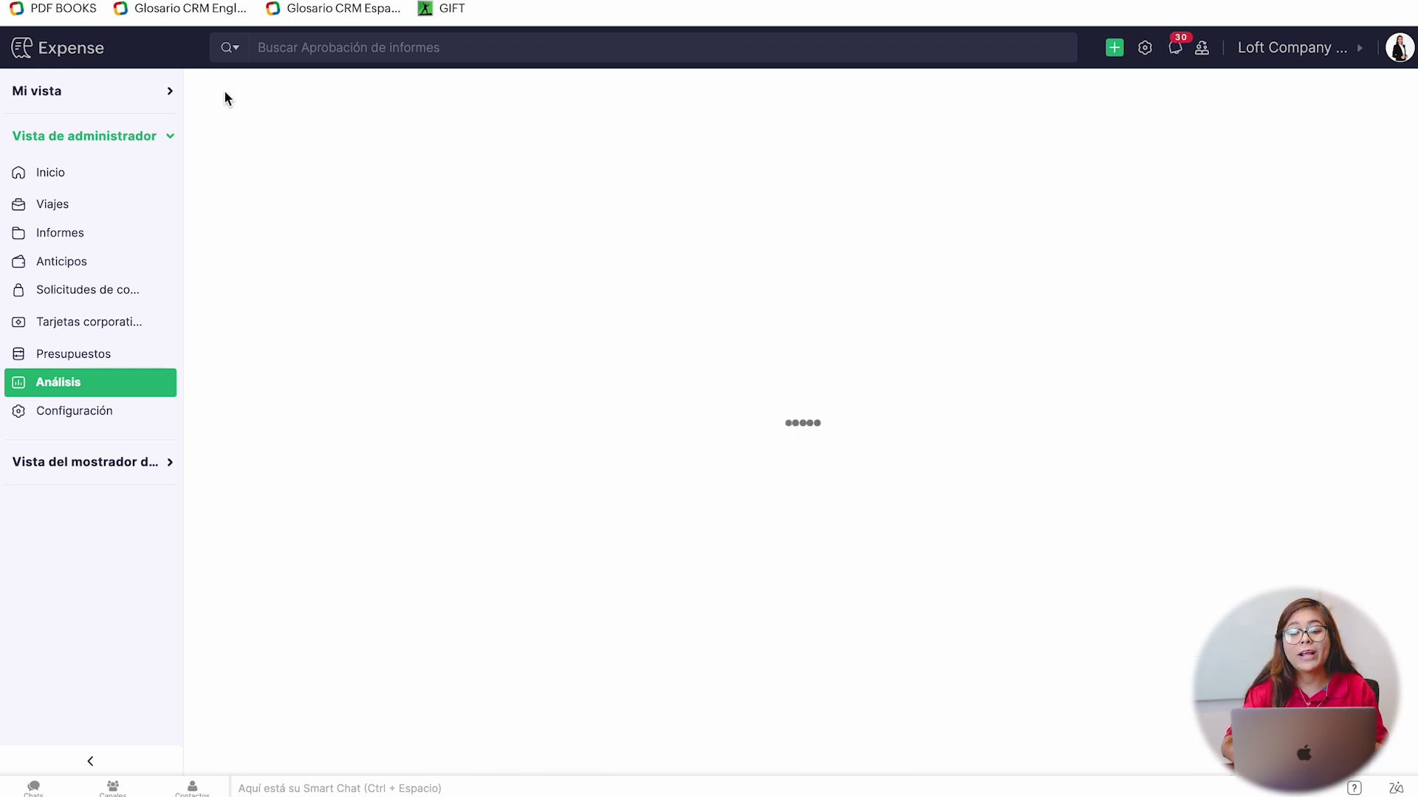
click(93, 367)
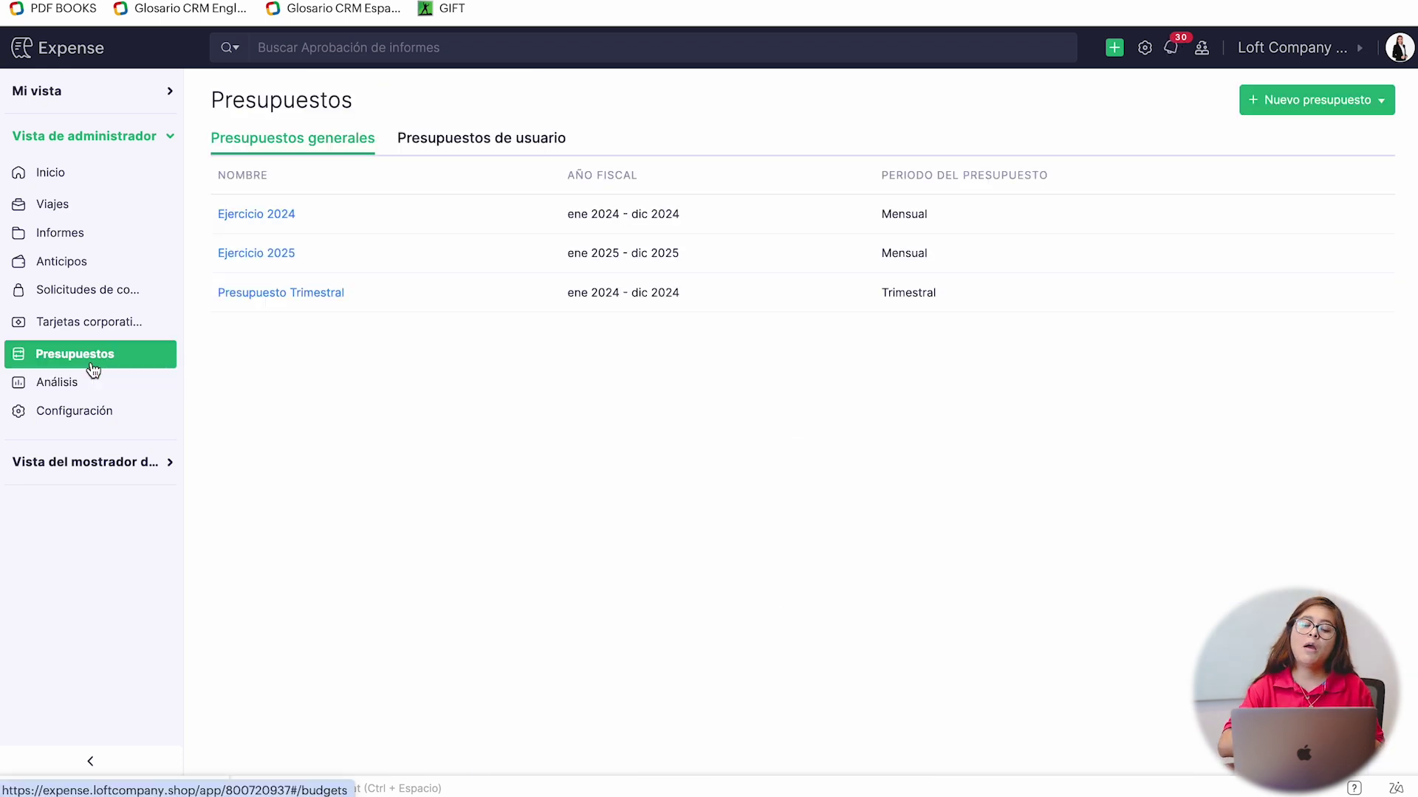
click(440, 139)
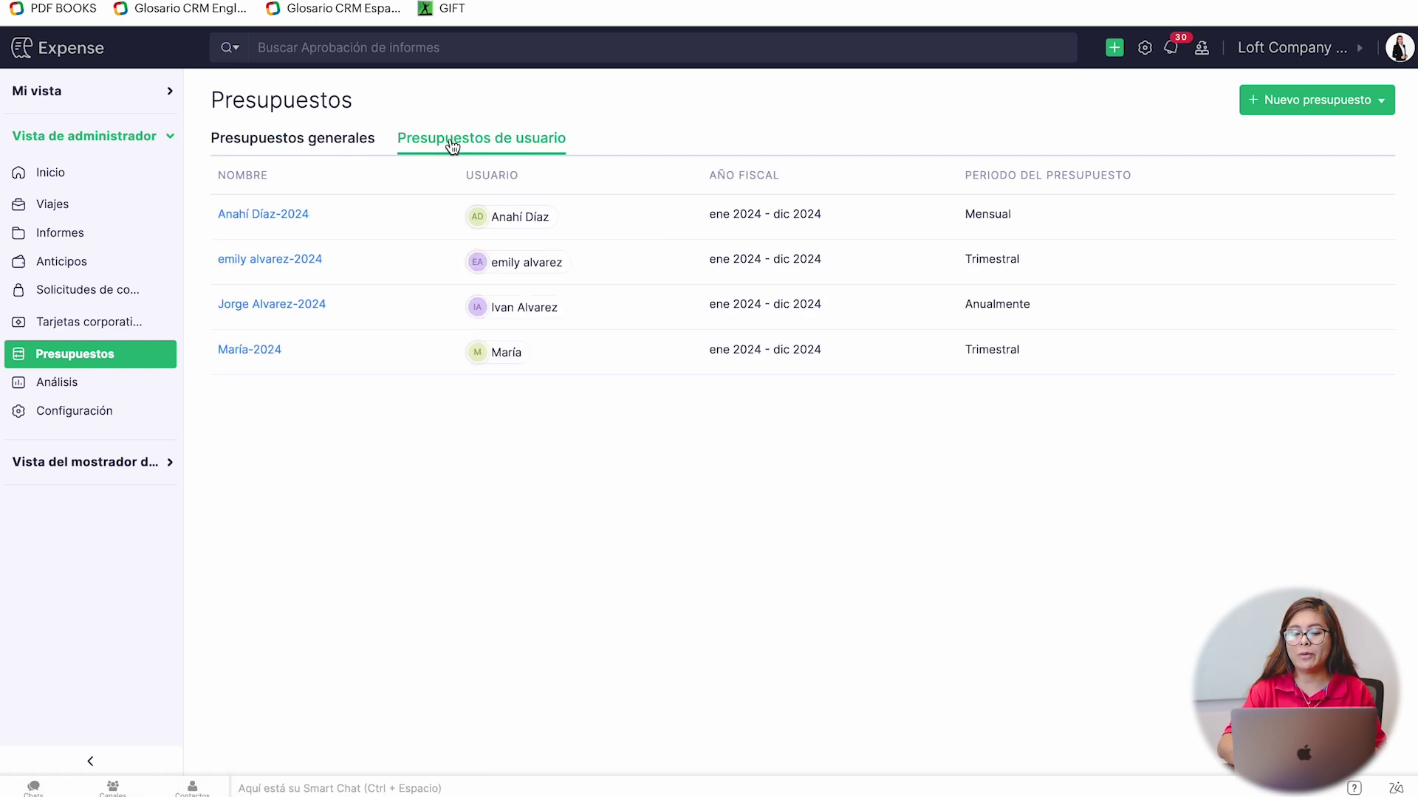
- Start a new user budget for the chosen employee, keeping fiscal year ene 2024 - dic 2024 and the Mensual budget period
click(1291, 103)
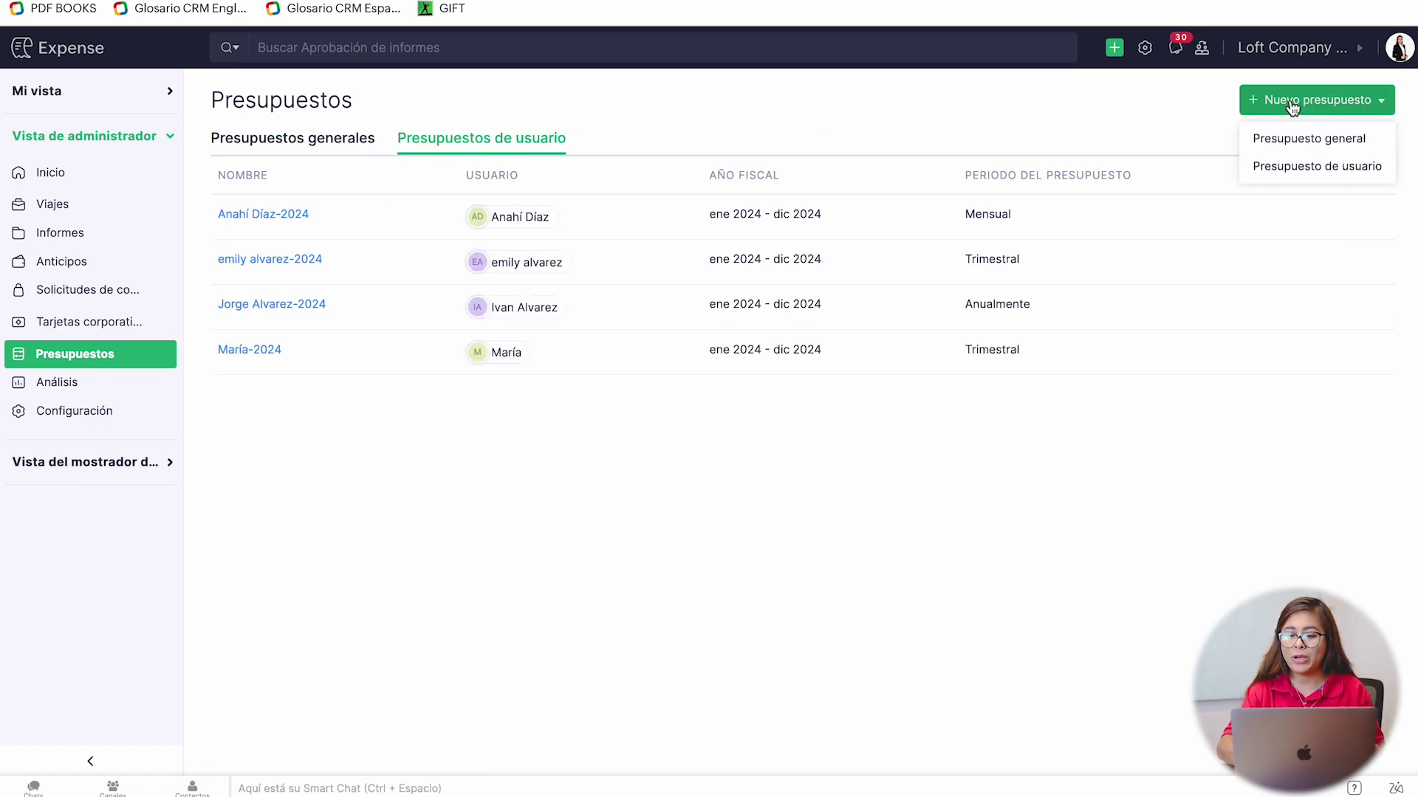
click(1311, 164)
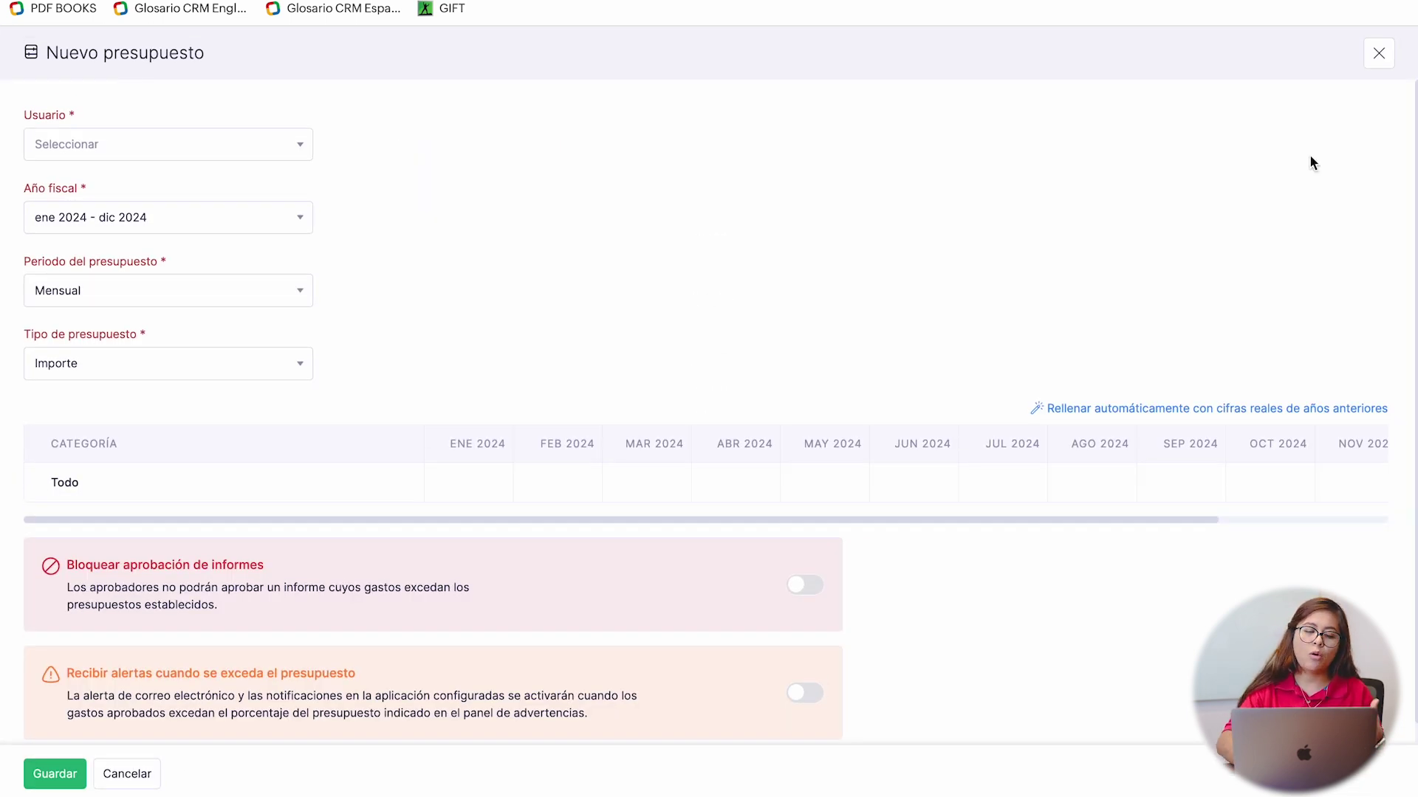
click(278, 162)
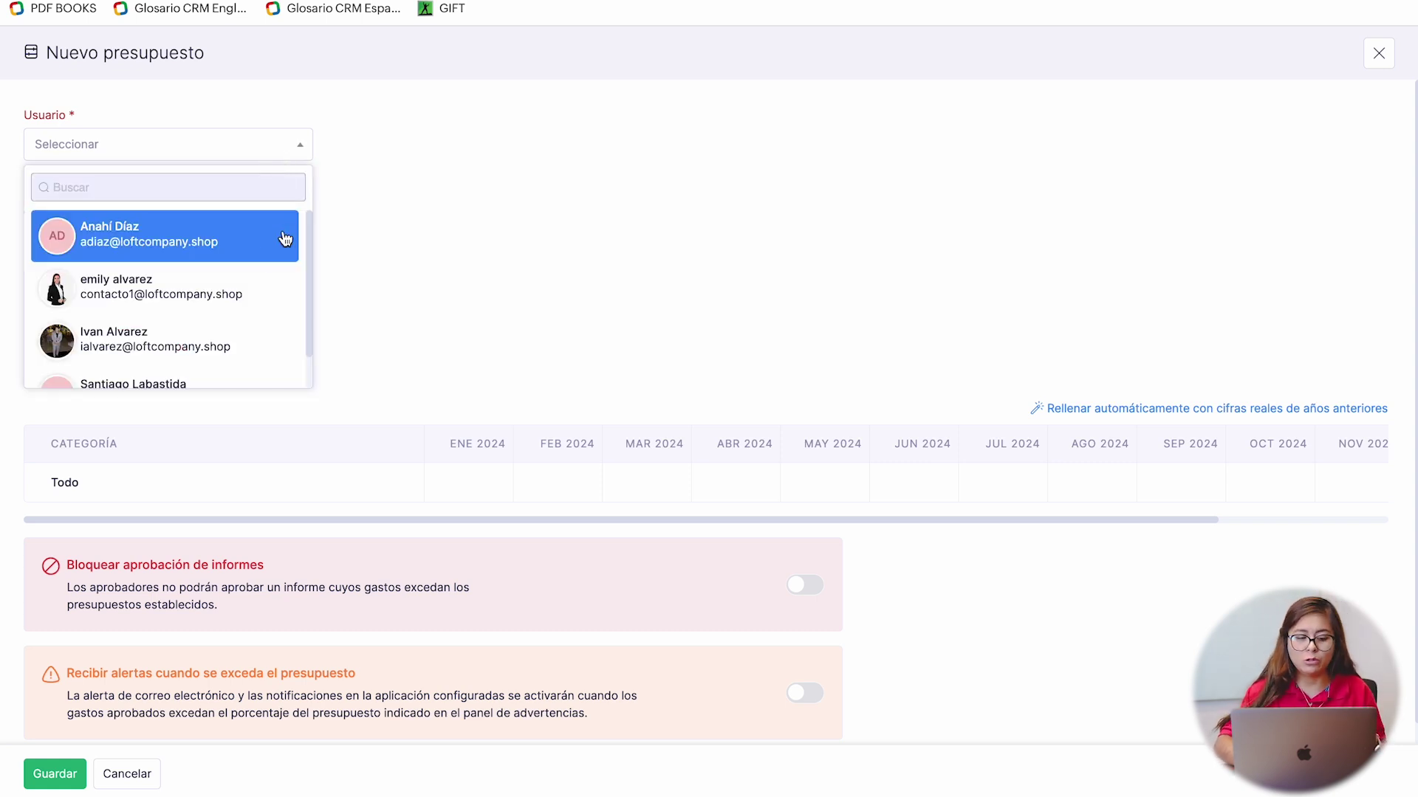
click(198, 322)
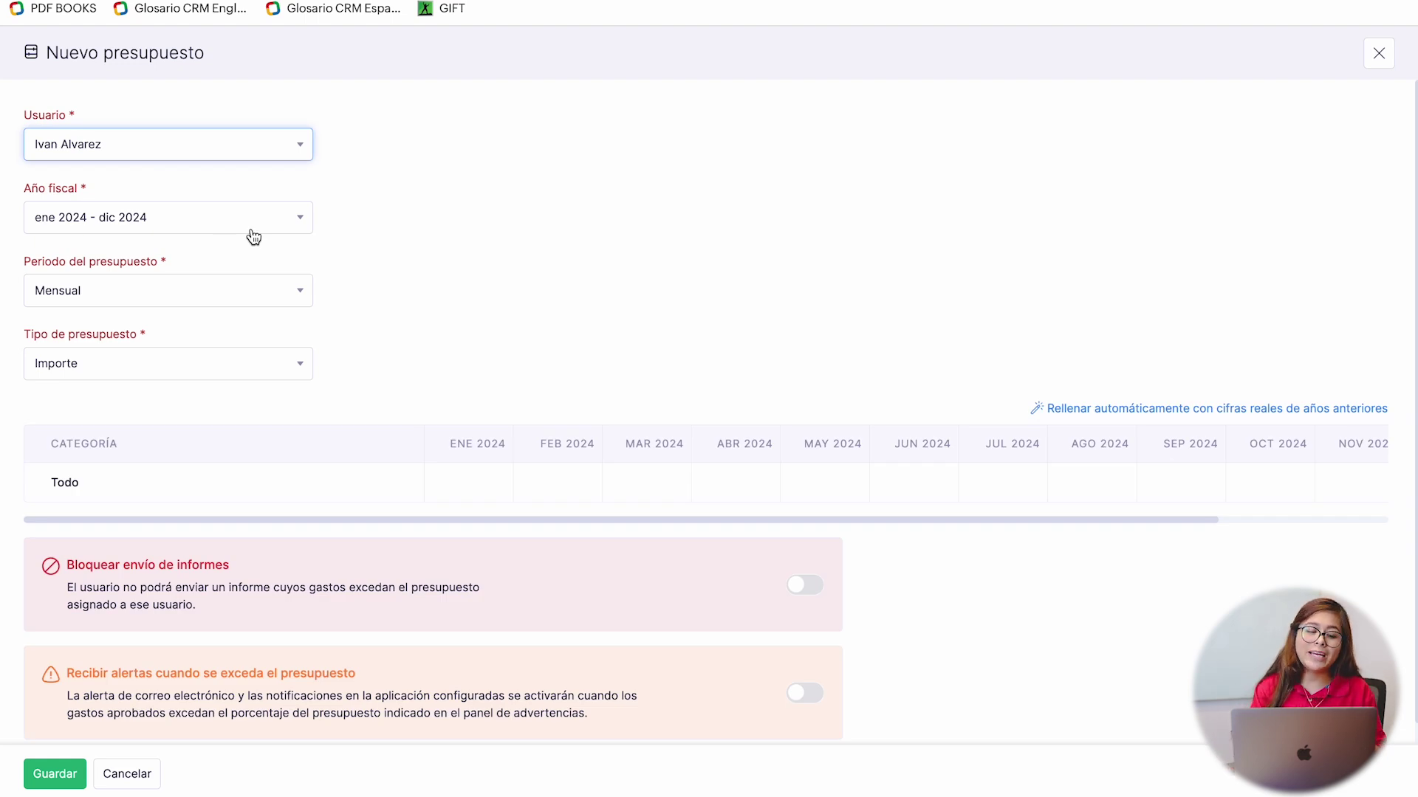
click(285, 228)
click(284, 230)
click(294, 293)
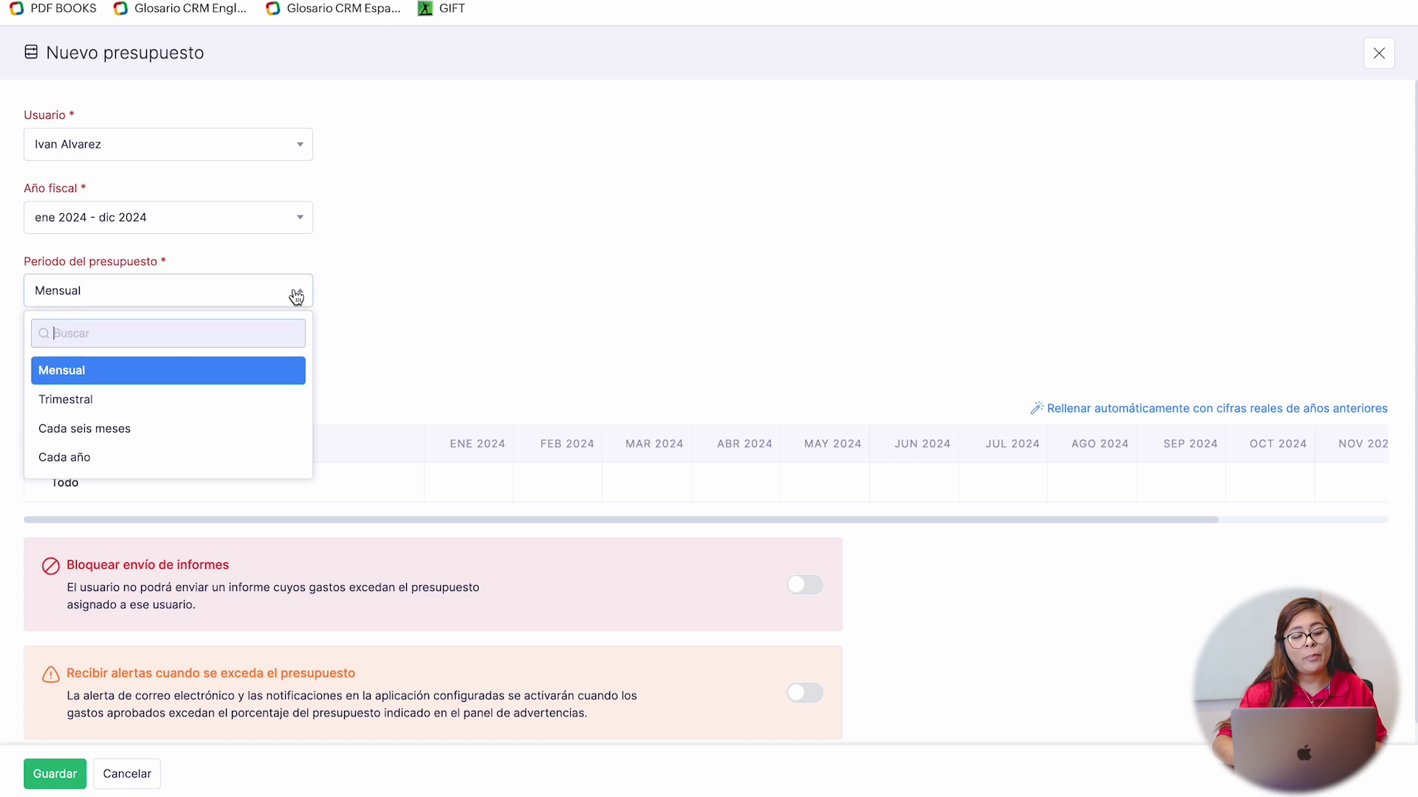
click(296, 296)
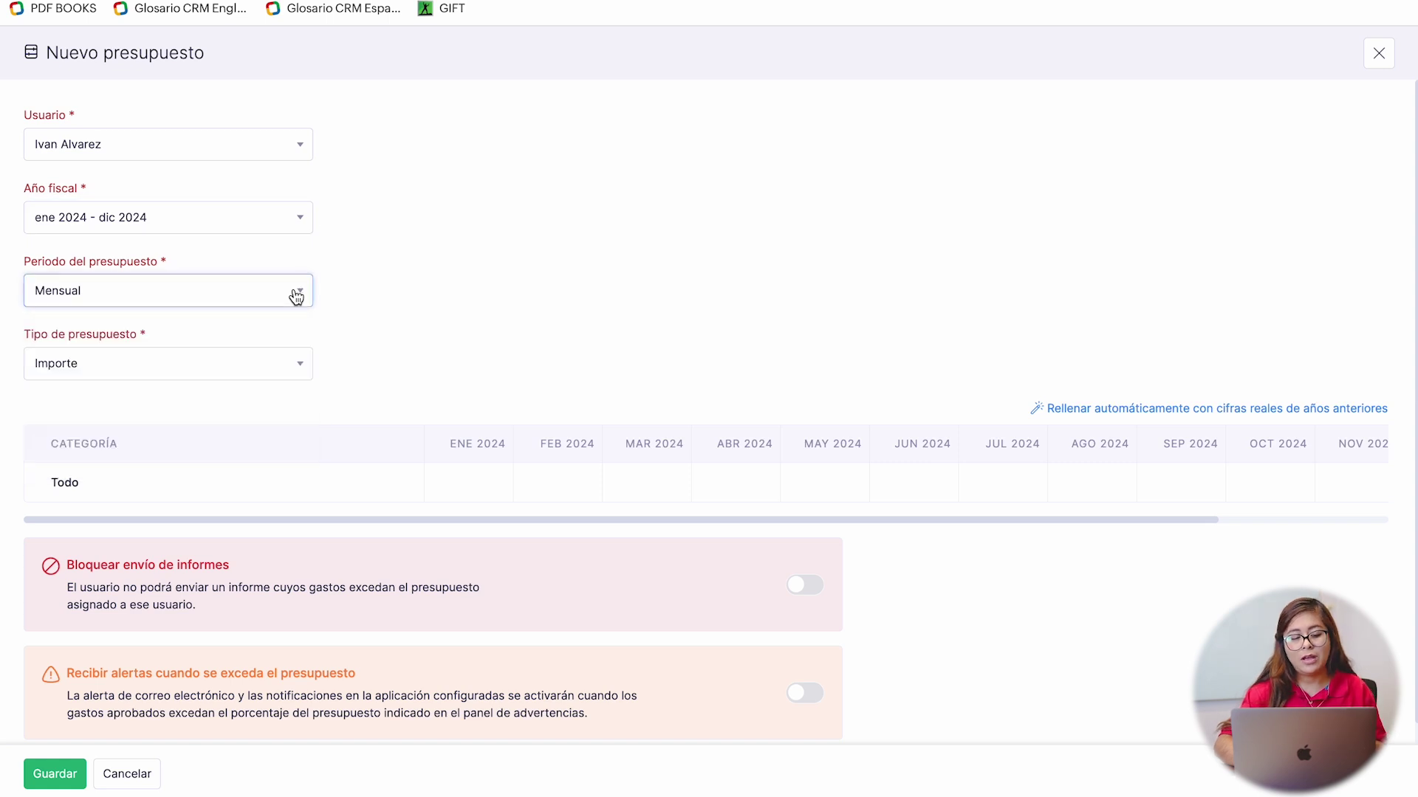
- Set the new budget's type to Categoría
click(301, 369)
scroll(255, 447, down, 1)
scroll(255, 447, up, 1)
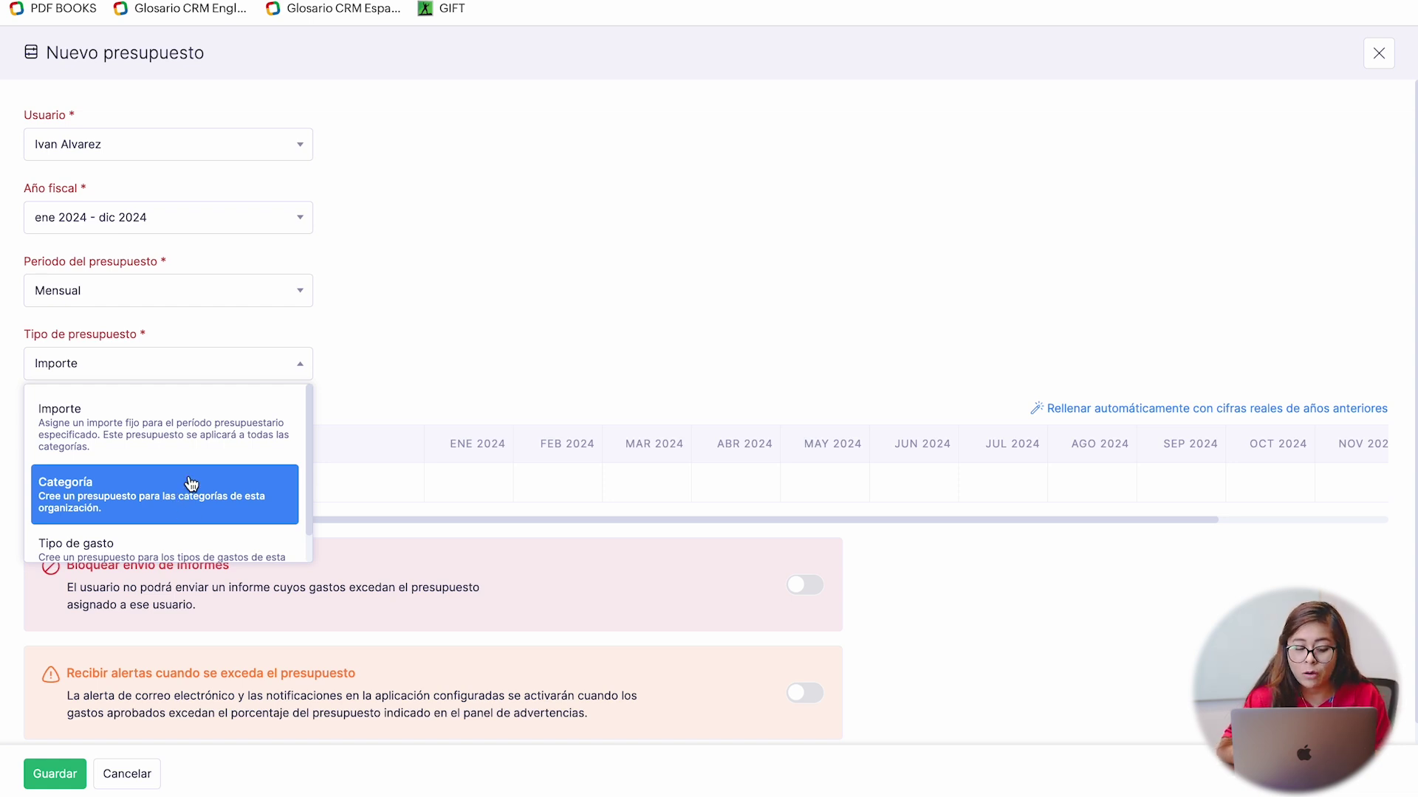
click(177, 494)
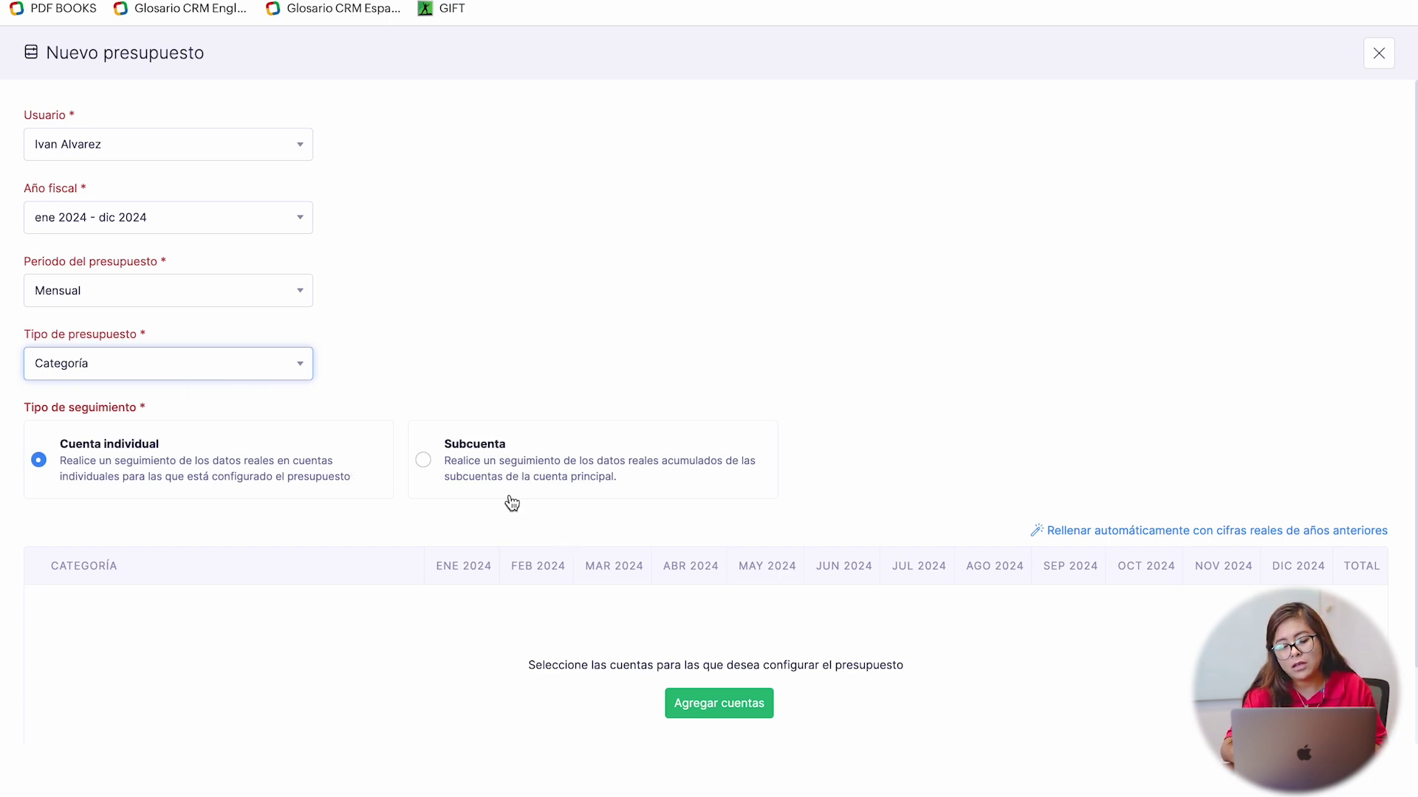
- Add the expense accounts Alojamiento, Otros gastos and Gastos de vehículos to the budget
click(753, 705)
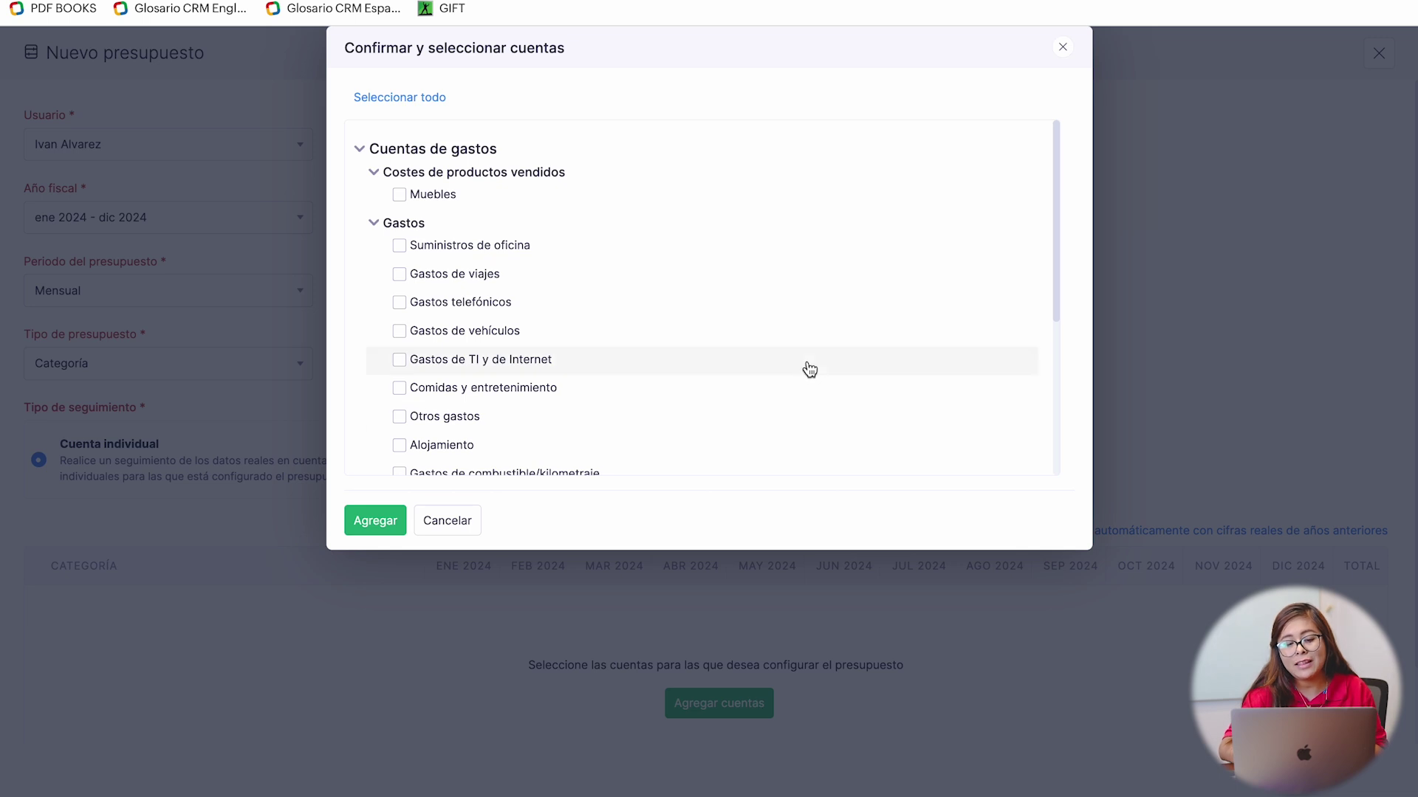
scroll(809, 369, down, 2)
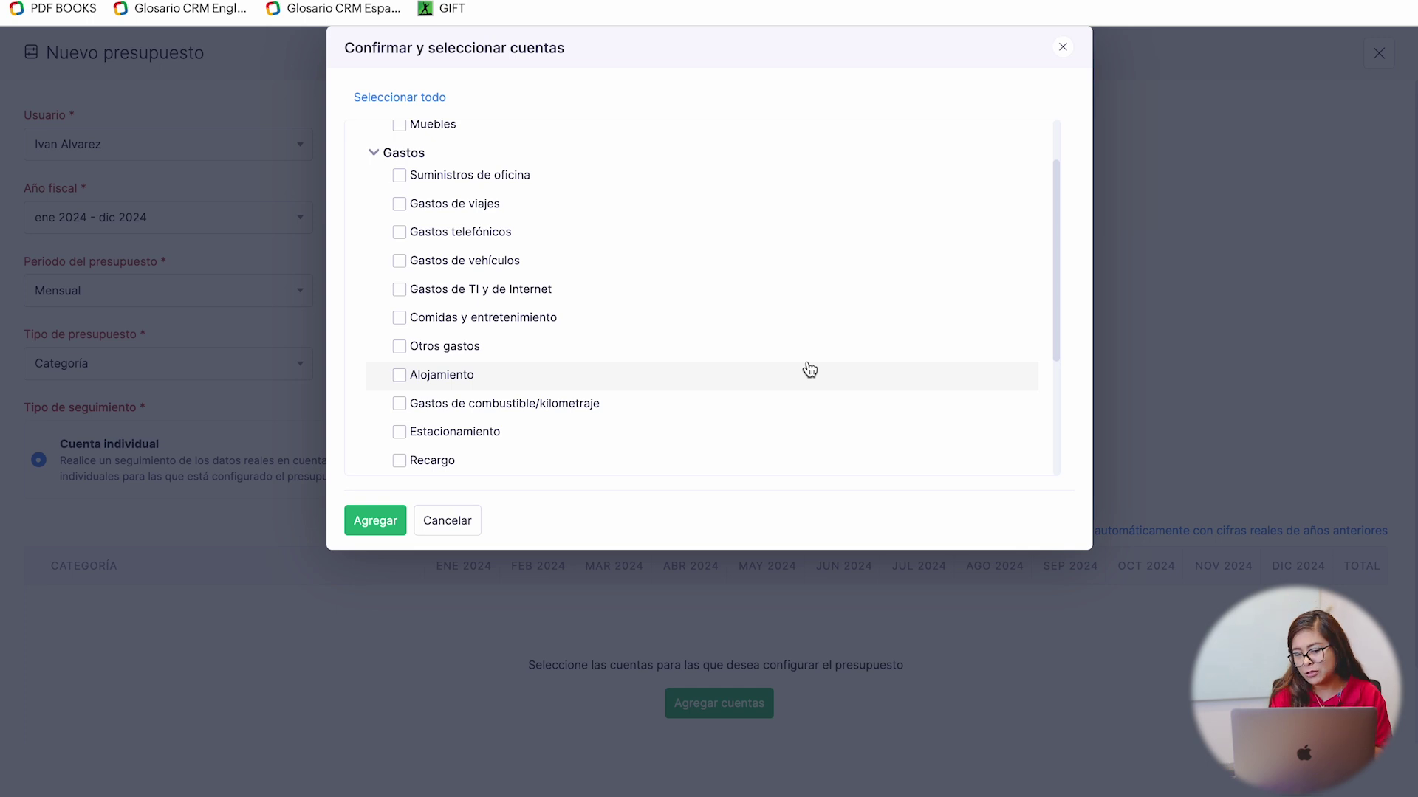
scroll(650, 343, down, 2)
scroll(652, 345, up, 3)
scroll(652, 345, up, 1)
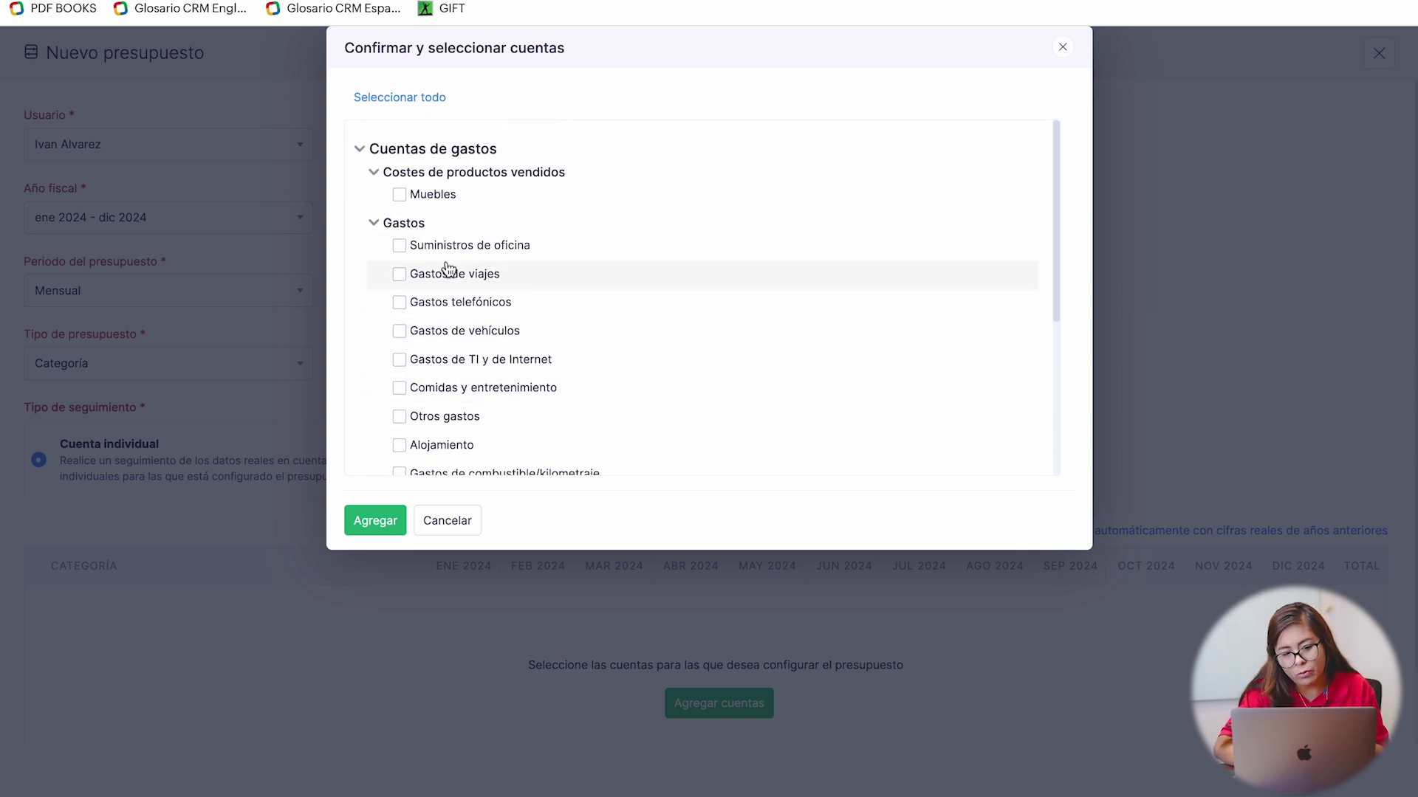
click(375, 223)
click(376, 224)
scroll(513, 371, down, 5)
scroll(514, 372, down, 3)
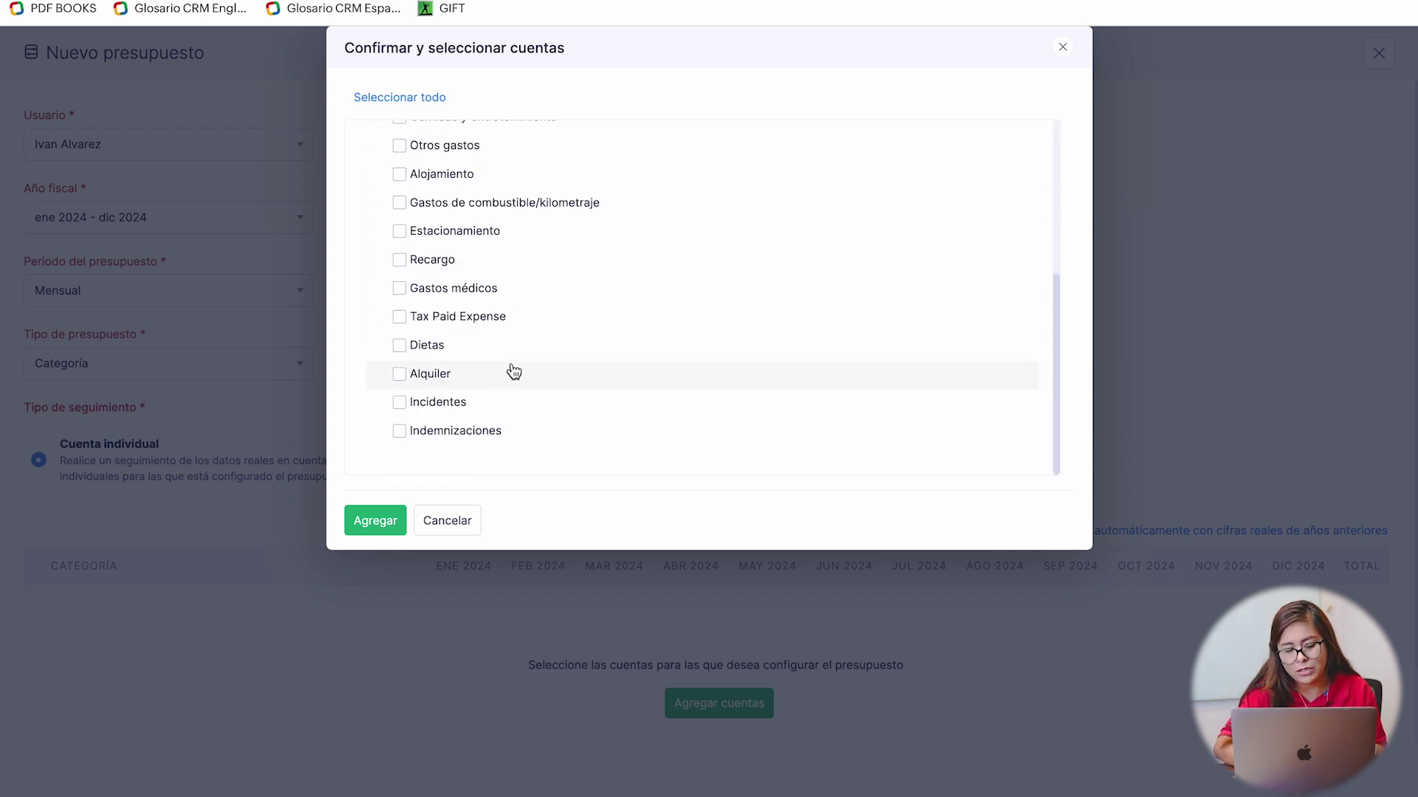
scroll(514, 371, up, 6)
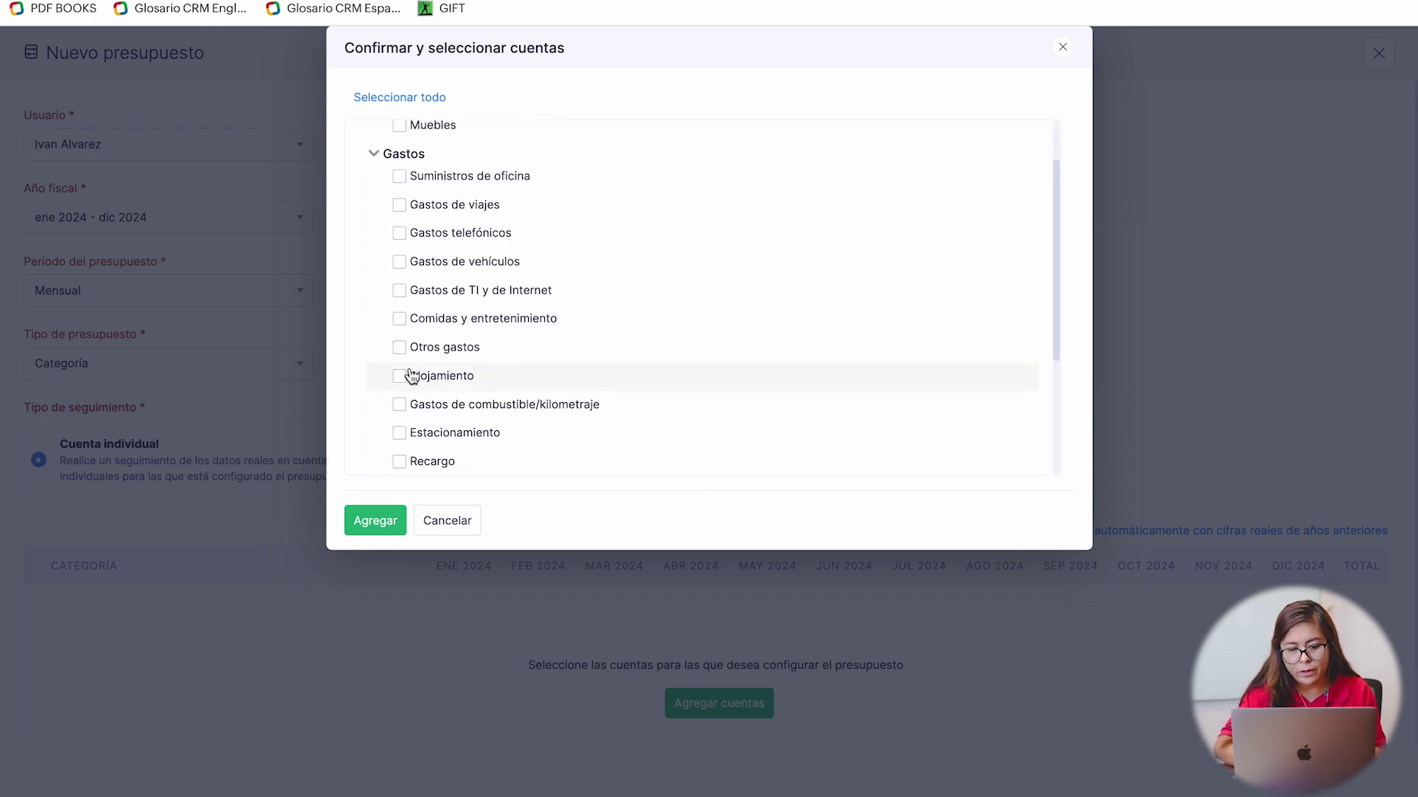
click(399, 377)
click(399, 347)
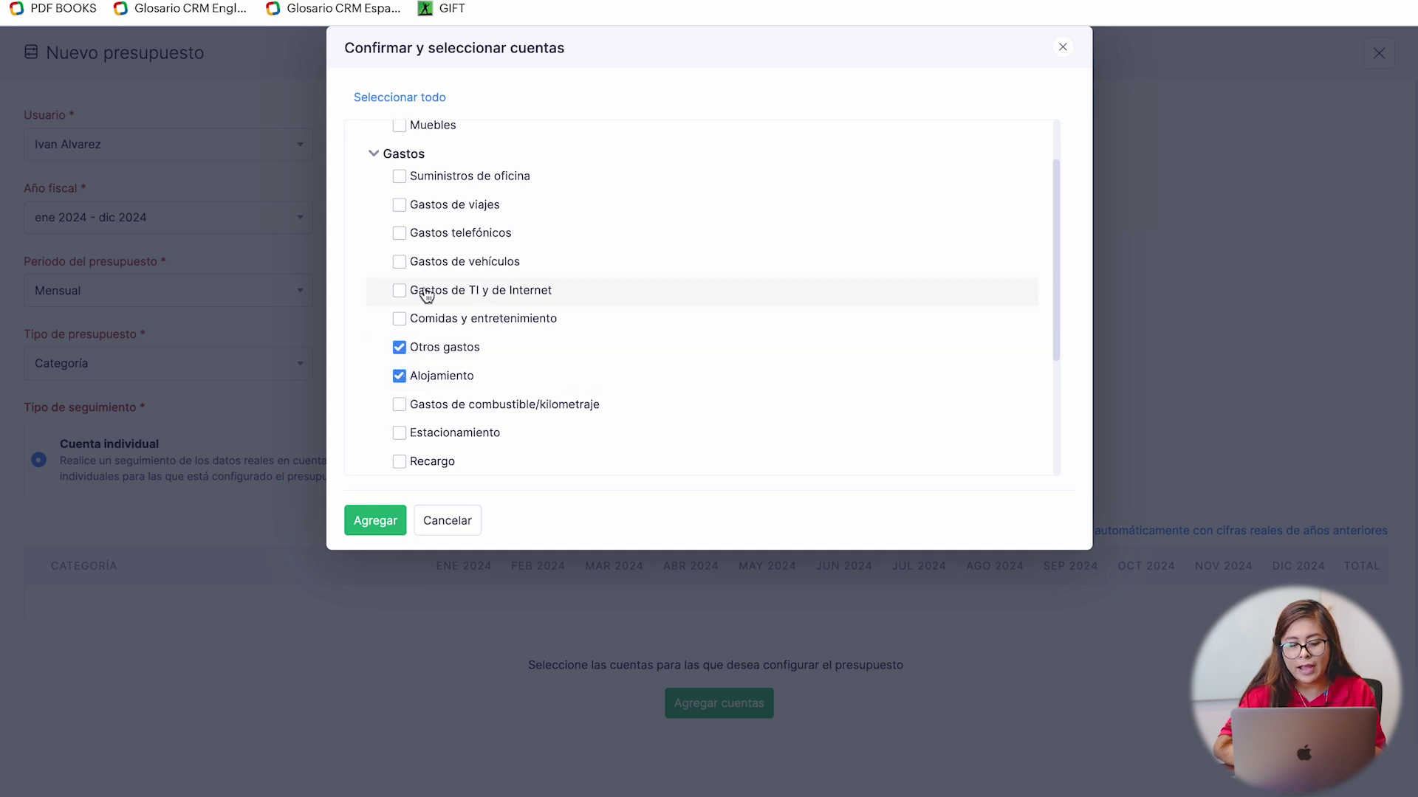
click(400, 263)
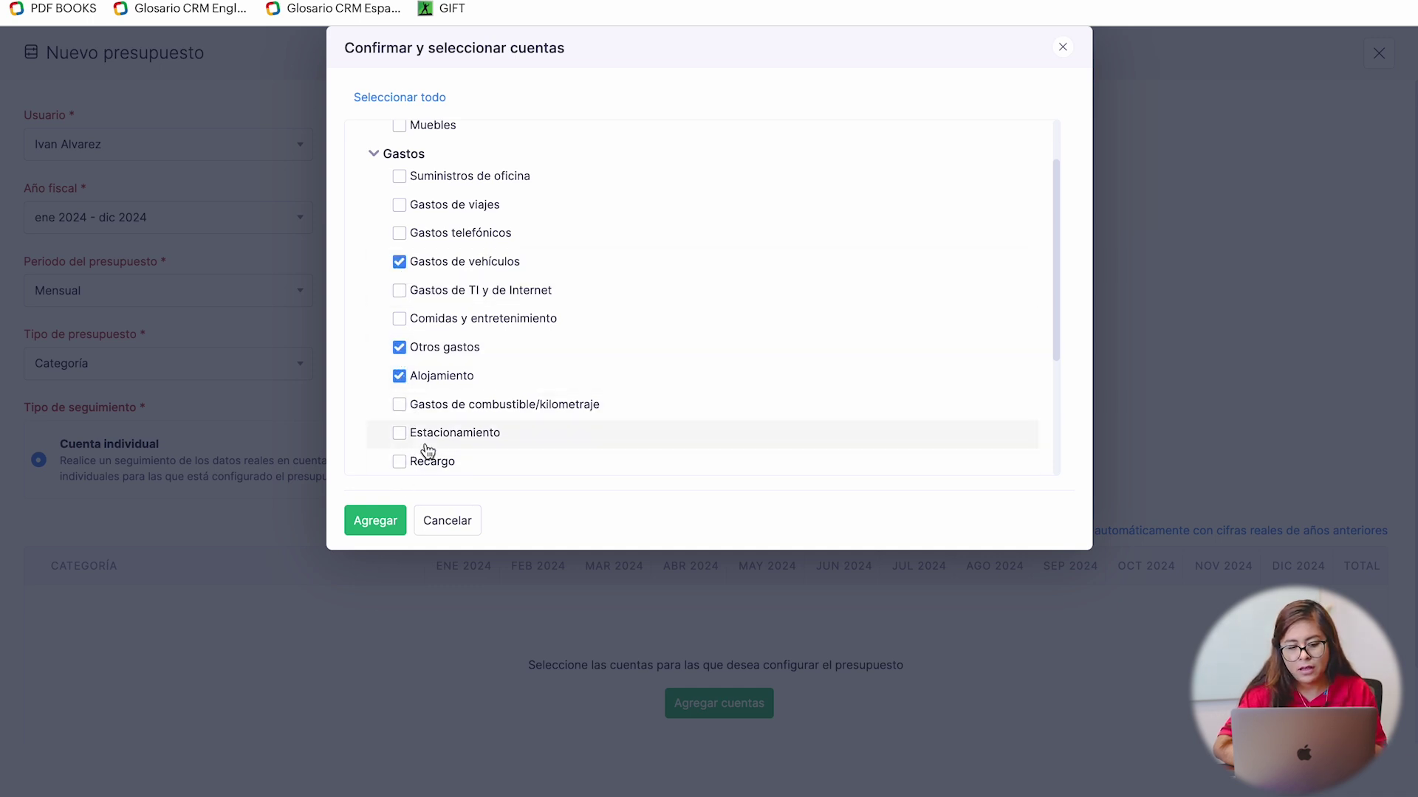
click(375, 520)
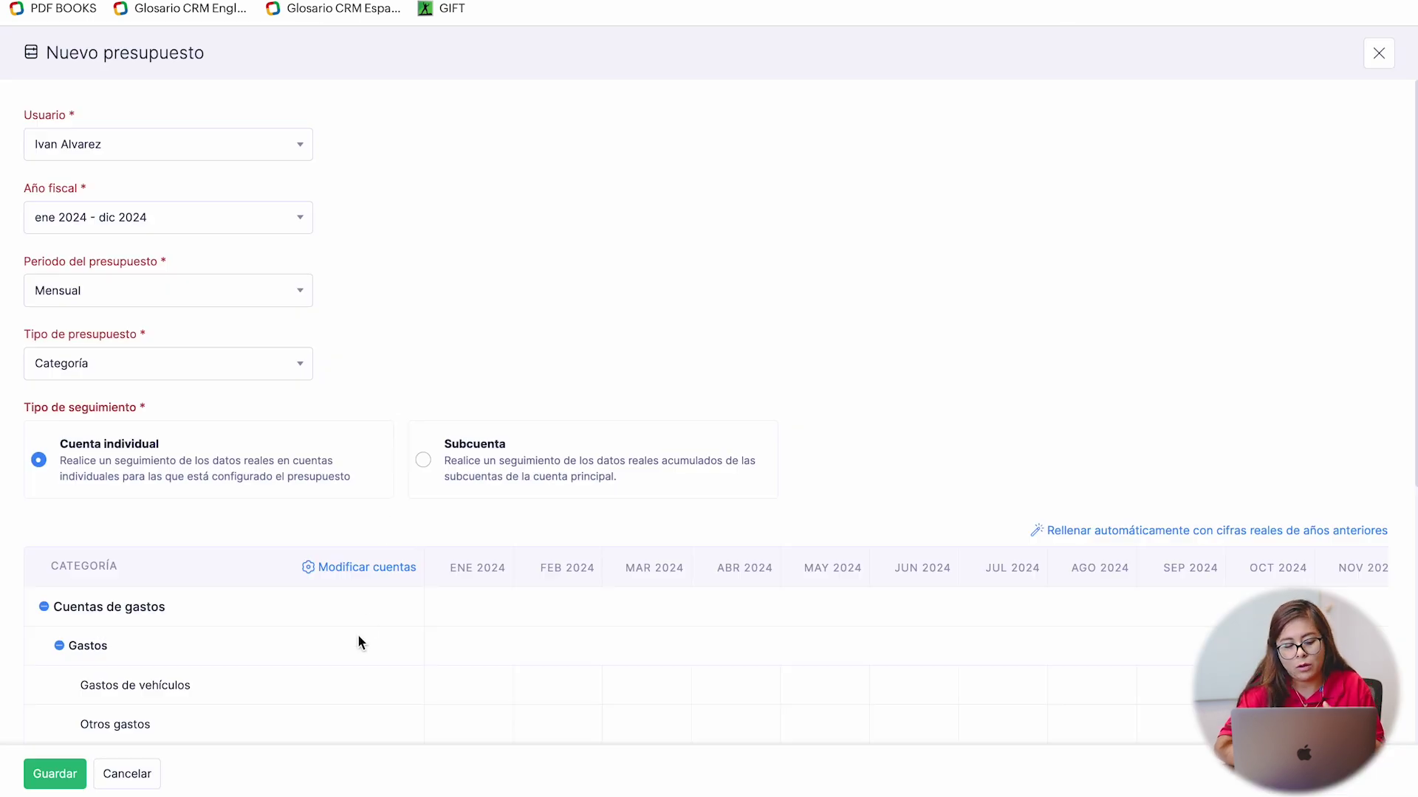
- Autofill Gastos de vehículos with a fixed amount of 1000 for each period
scroll(358, 635, down, 2)
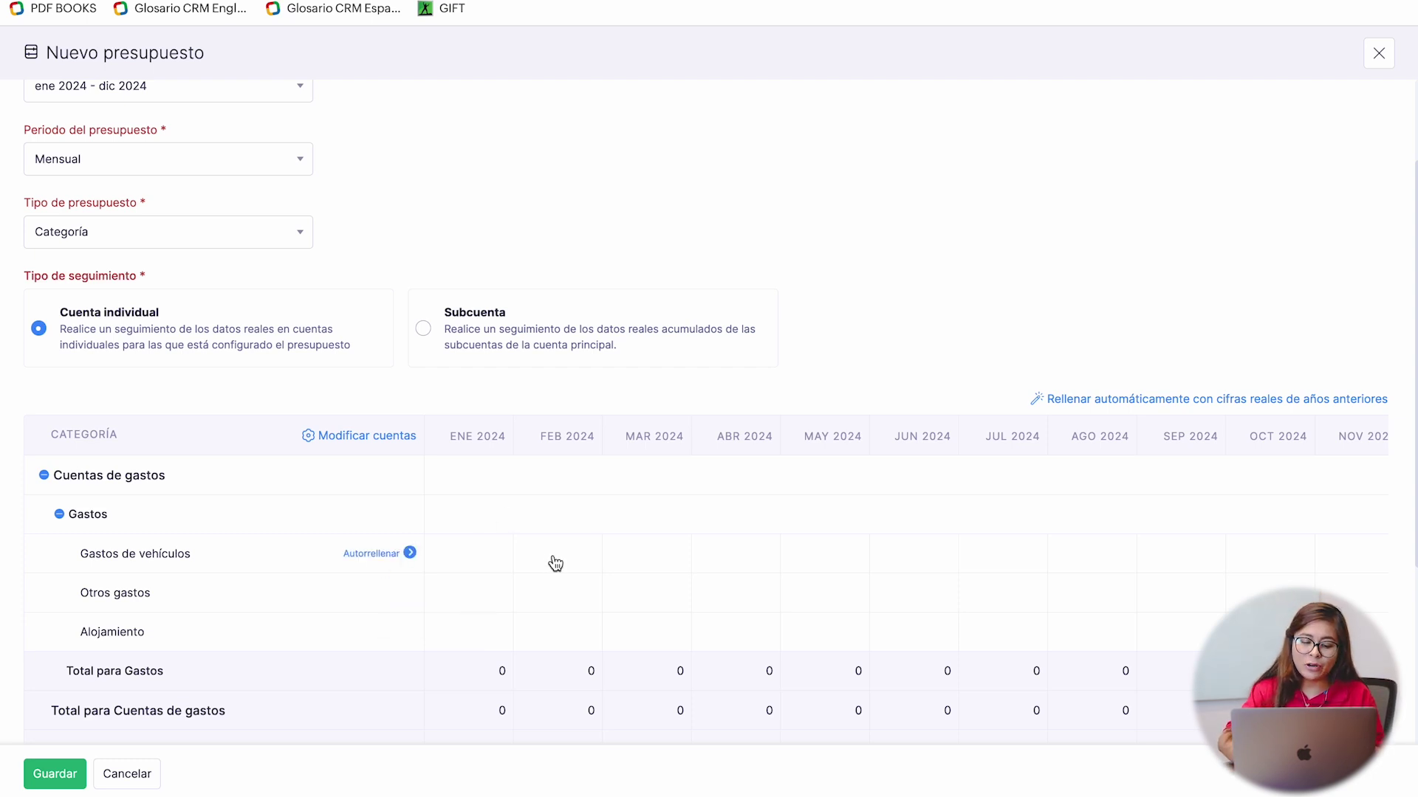
click(406, 550)
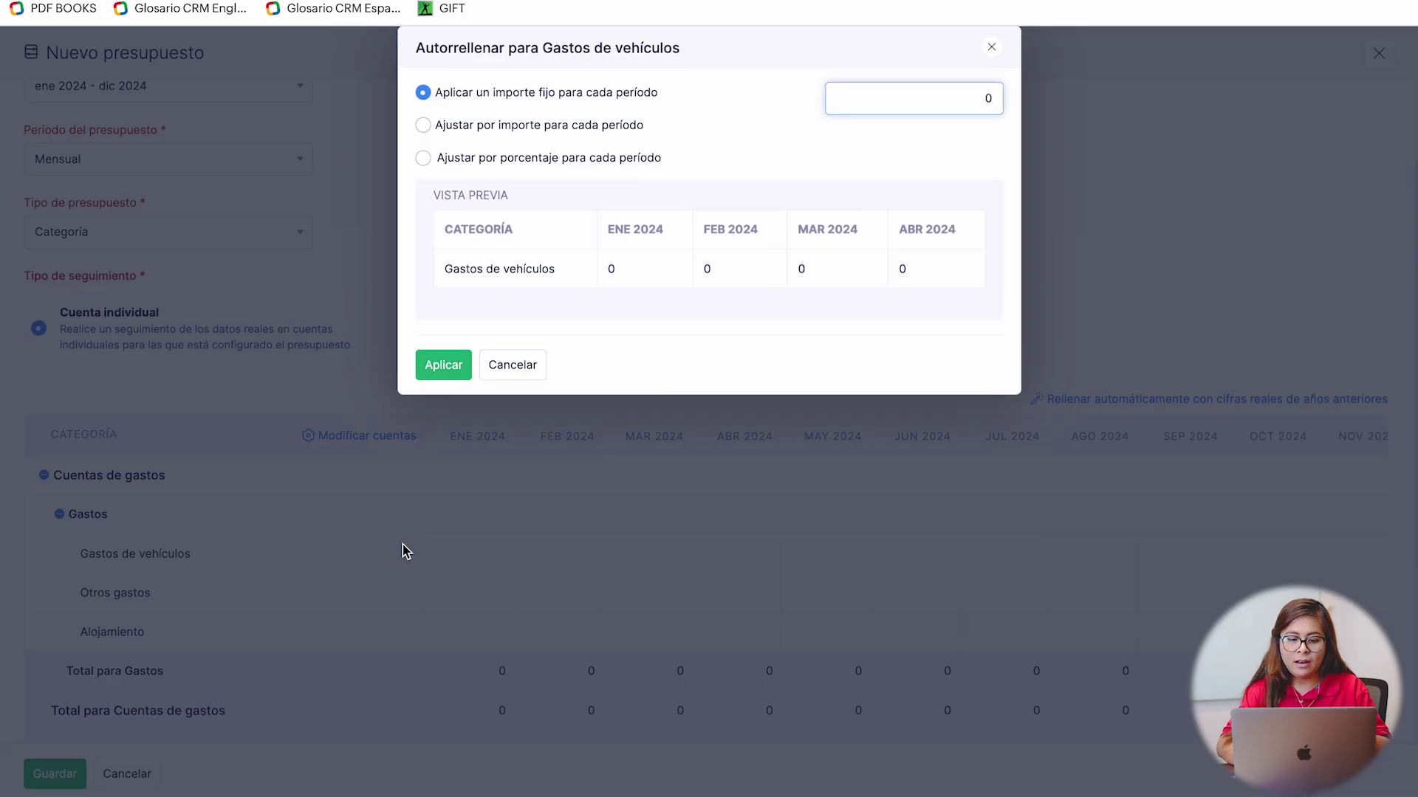
text(1000)
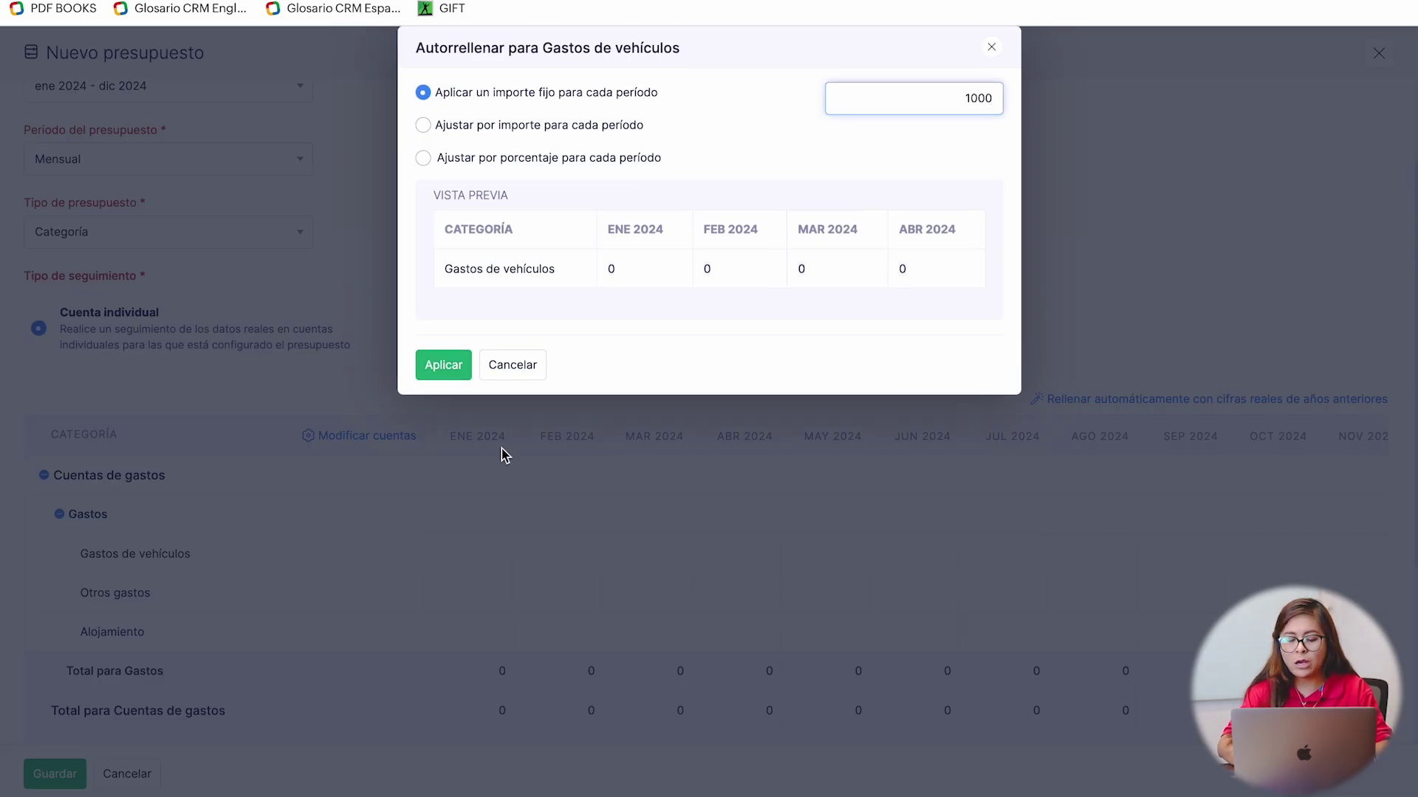
click(466, 365)
- Autofill Otros gastos and Alojamiento with a fixed amount of 1000 for each period
scroll(632, 649, down, 2)
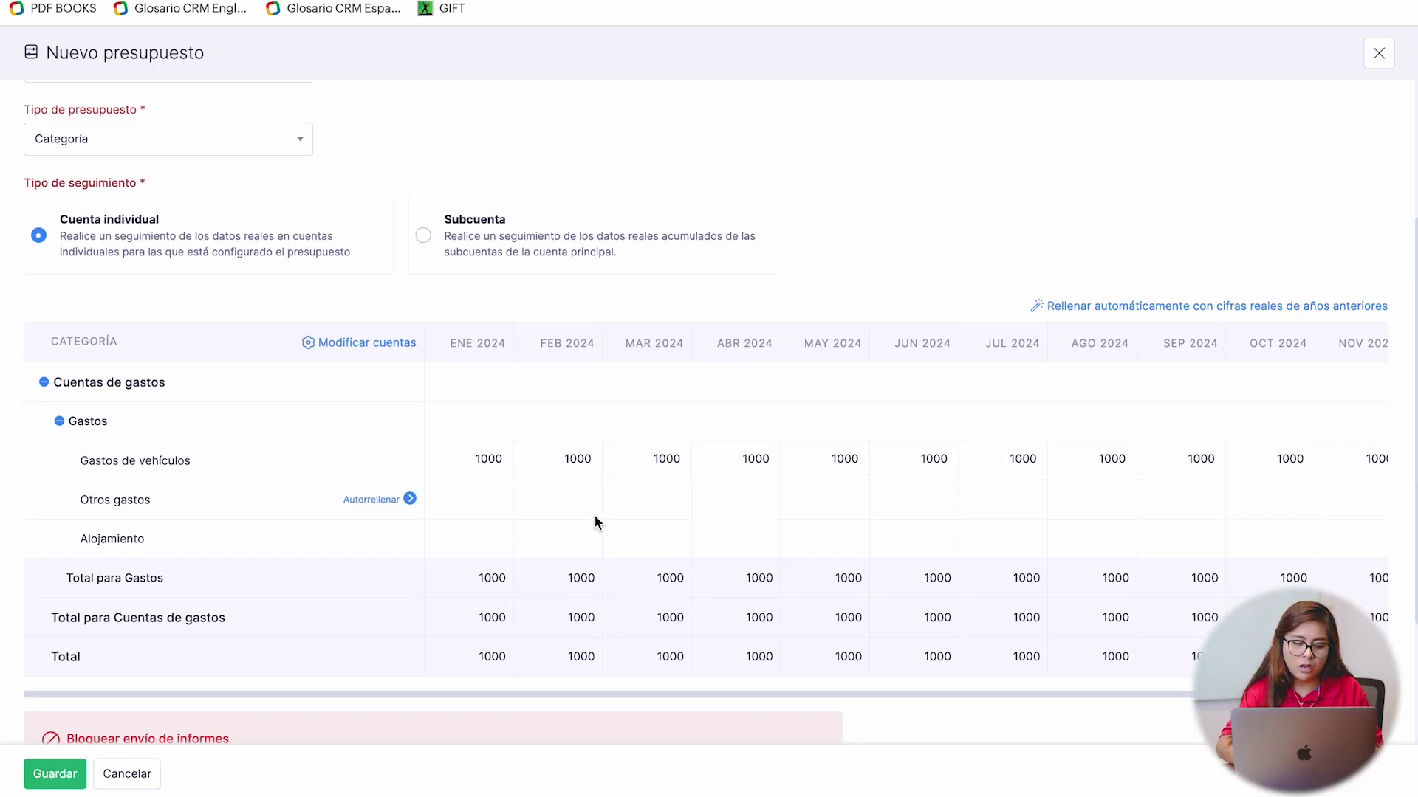
click(371, 500)
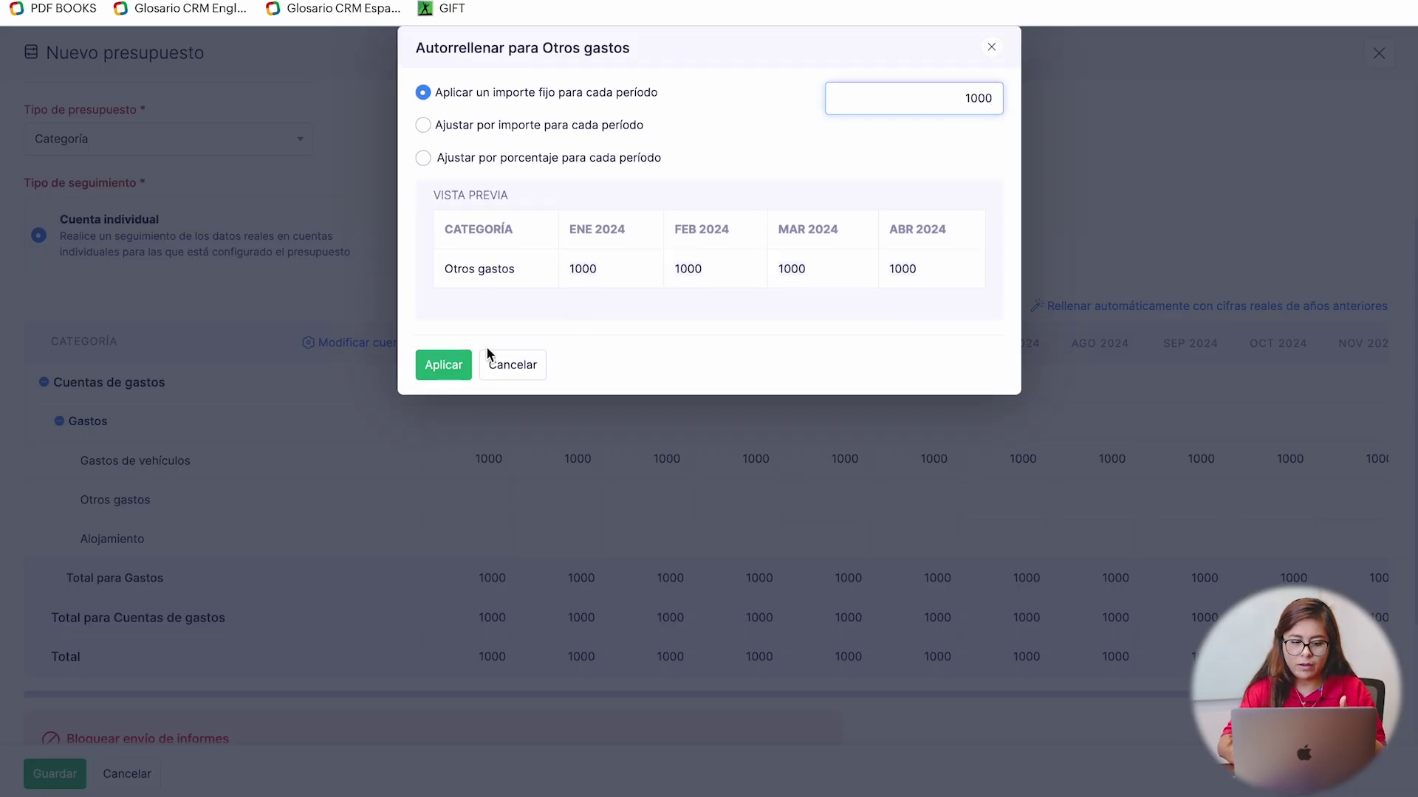
click(443, 364)
click(371, 539)
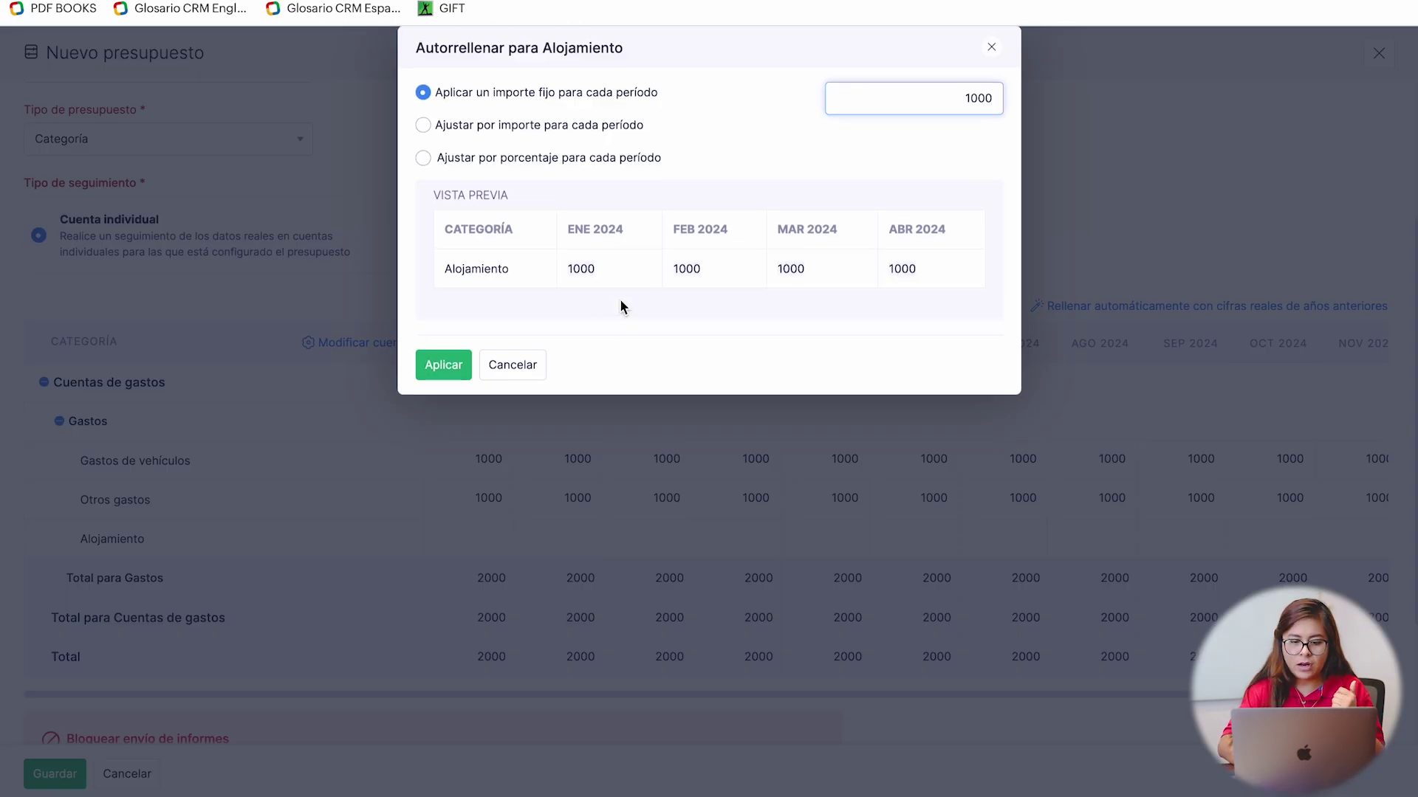
click(437, 369)
- Turn on Bloquear envío de informes for the user budget and review the budgeted amounts through the yearly totals
scroll(688, 525, down, 4)
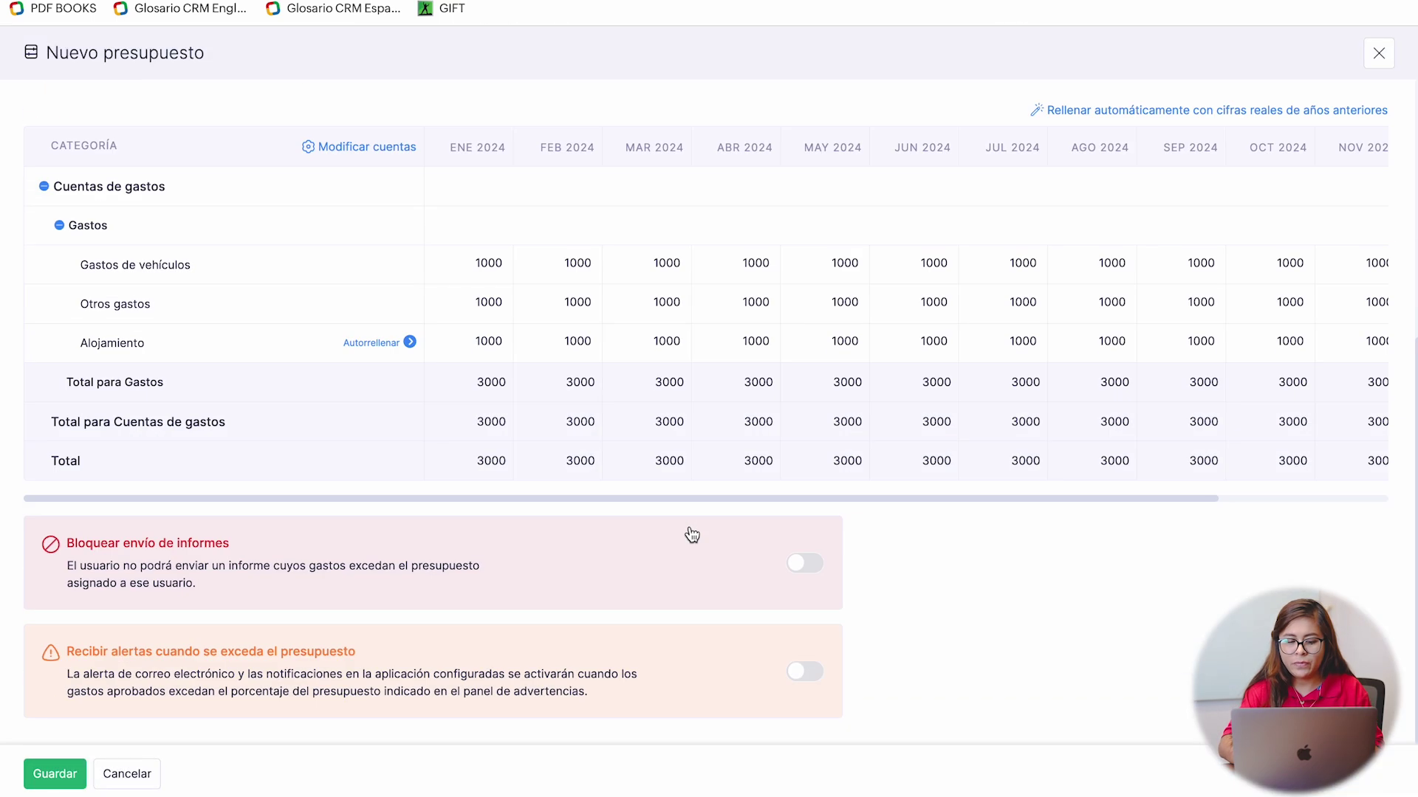
scroll(1079, 316, right, 5)
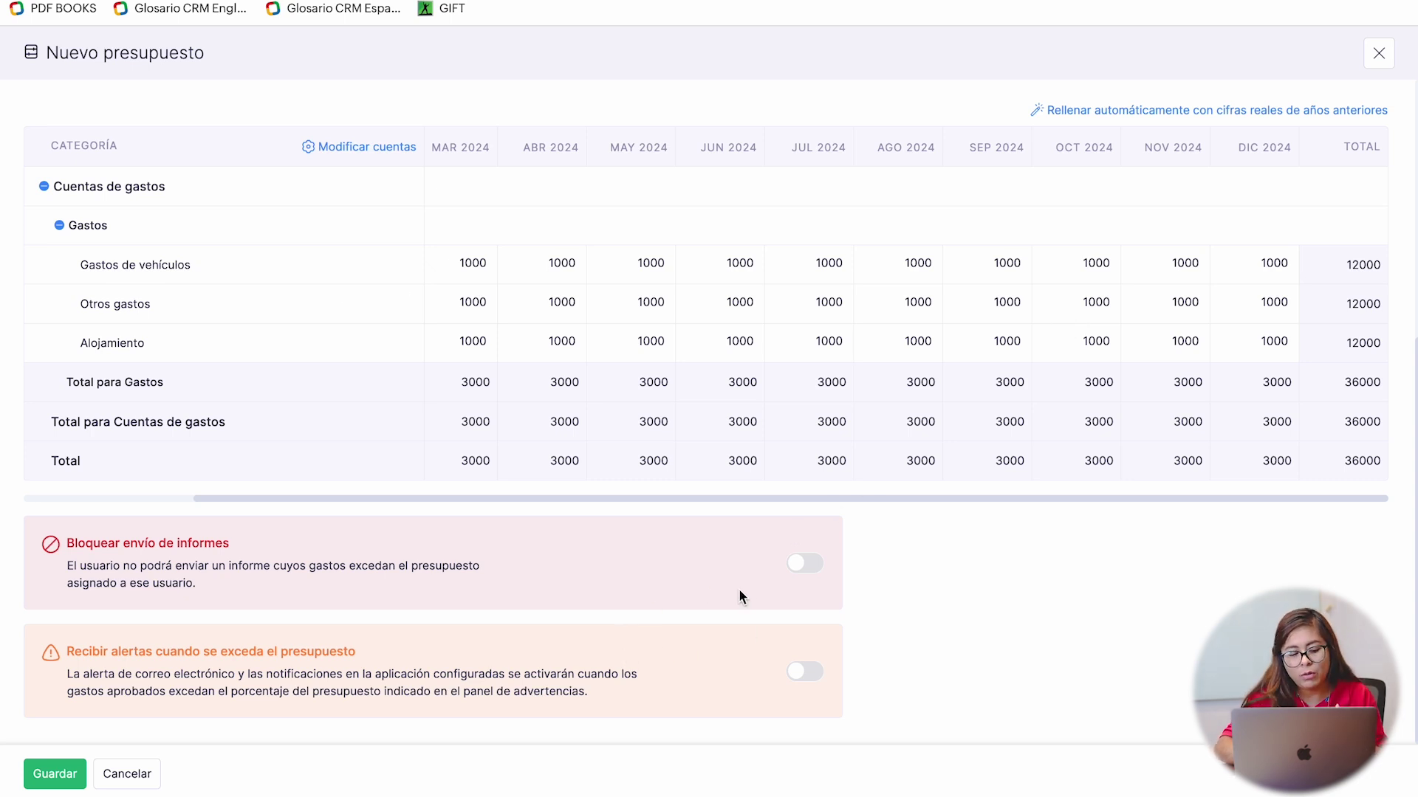
click(800, 572)
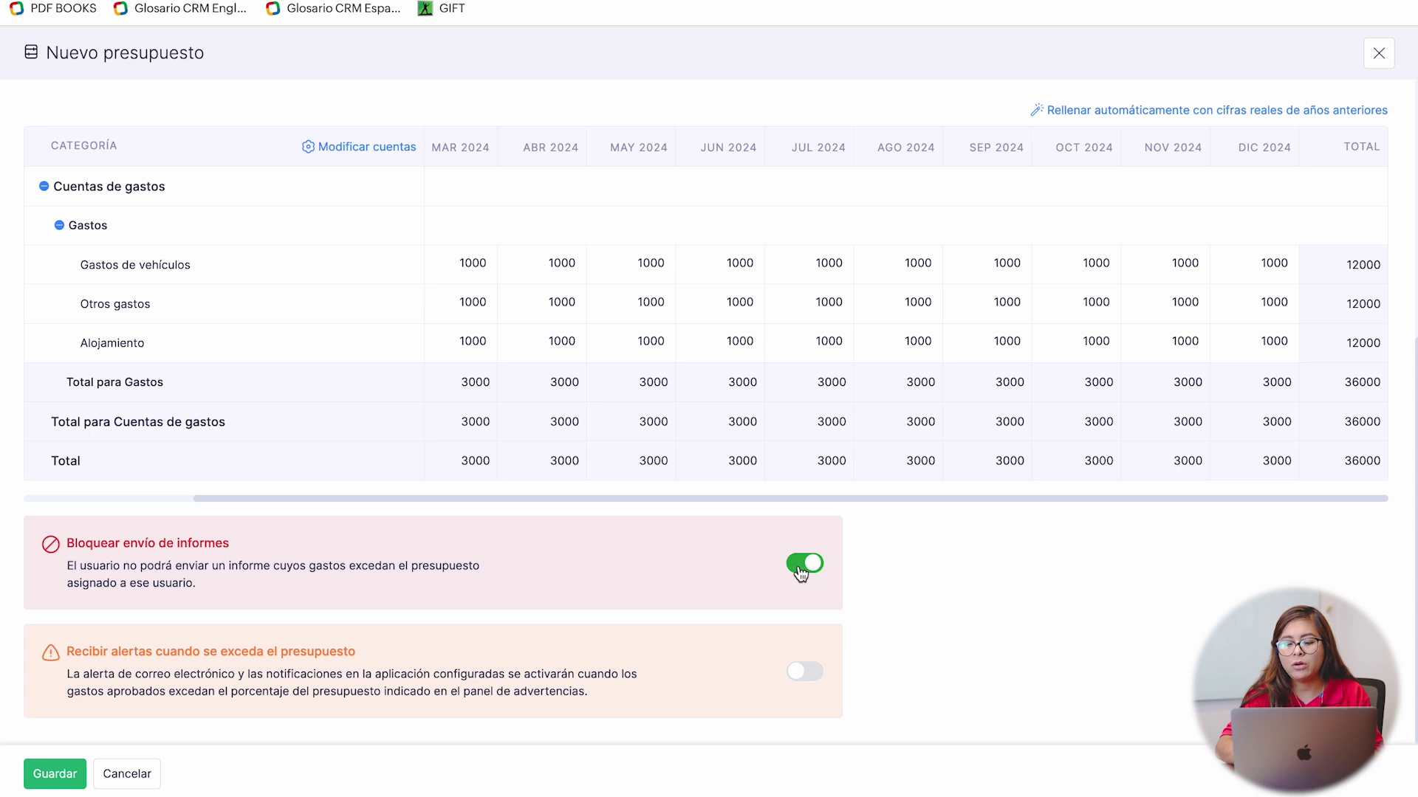
scroll(1044, 333, up, 3)
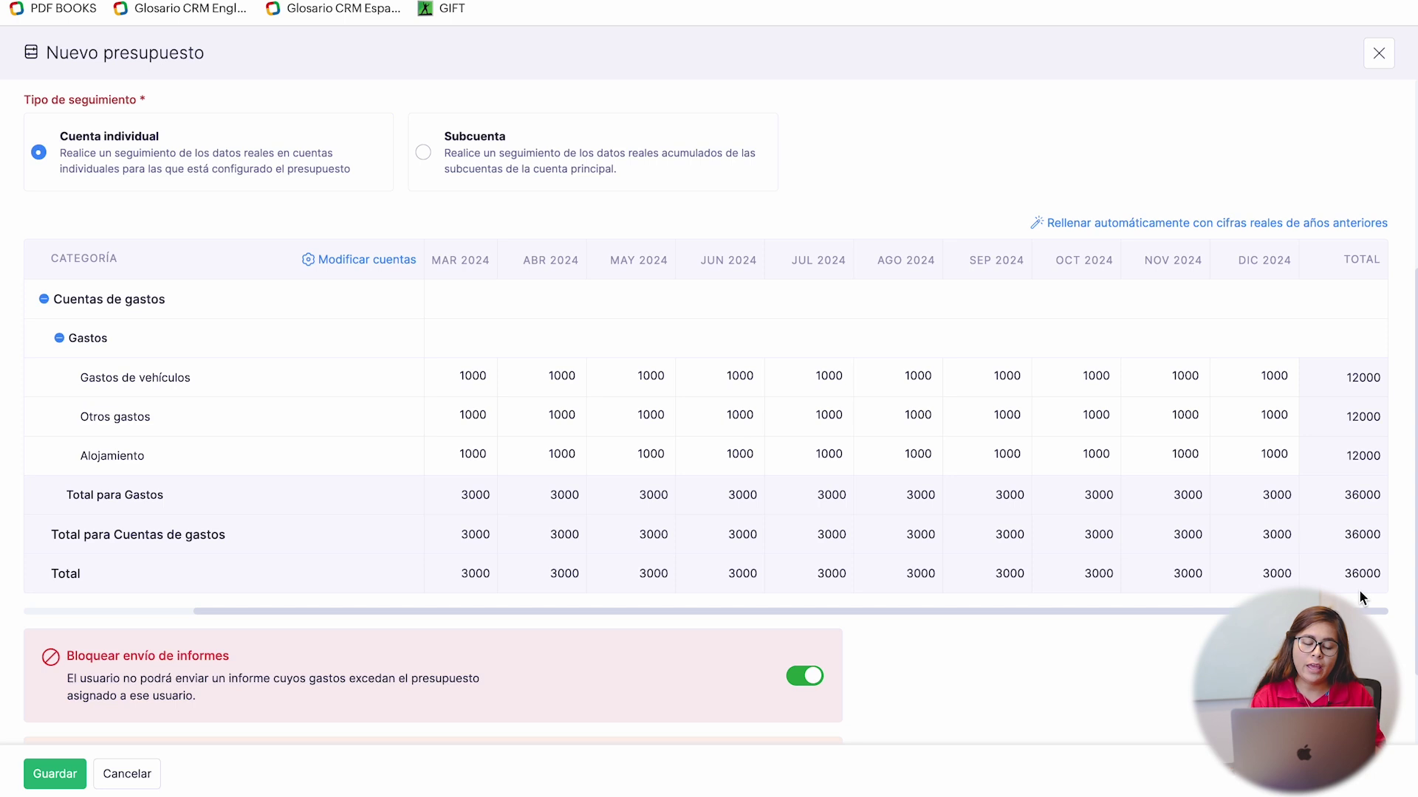
scroll(1360, 592, down, 1)
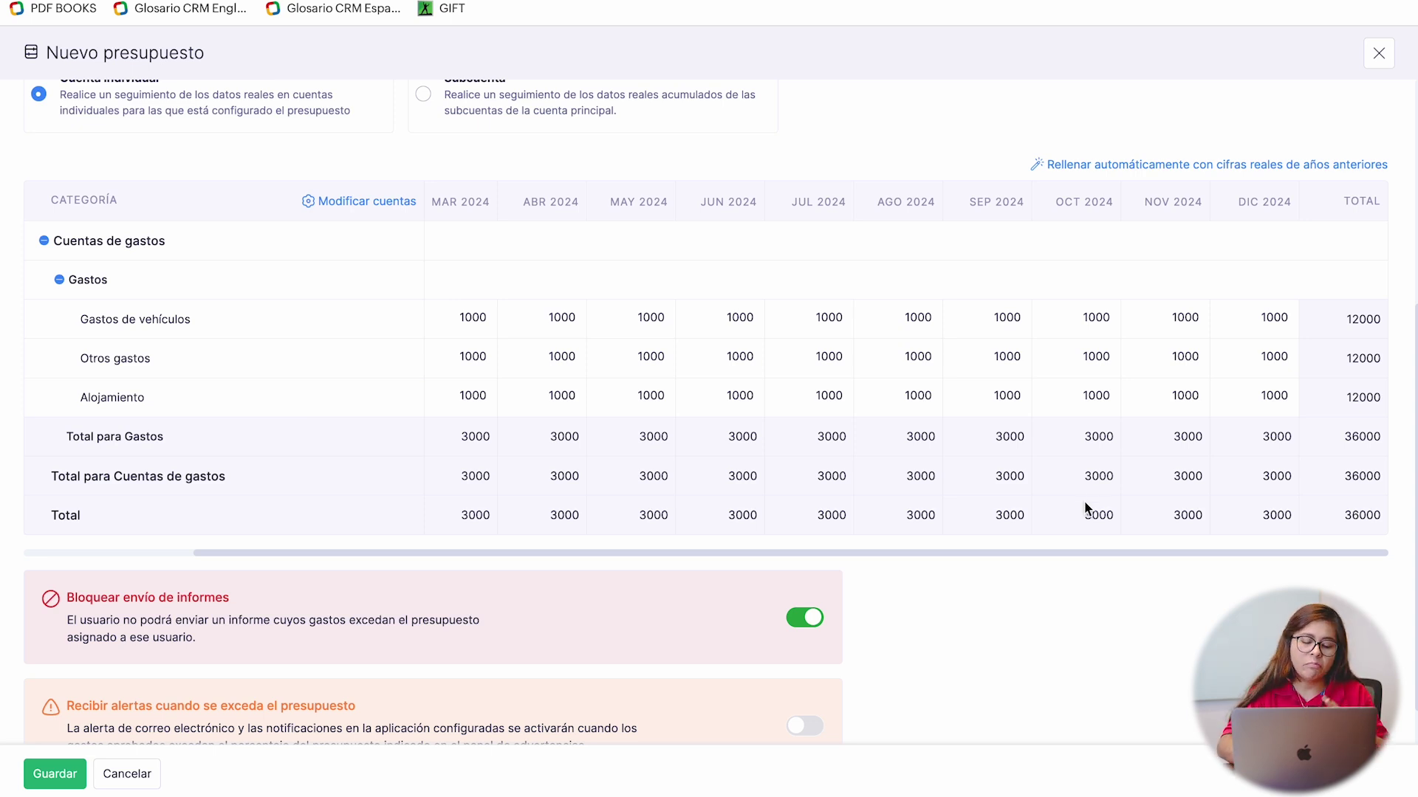
- Turn off report blocking, enable alerts for exceeding the budget, and set Advertencia 1 to 70% of the budget spent
click(805, 618)
scroll(812, 687, down, 1)
click(807, 672)
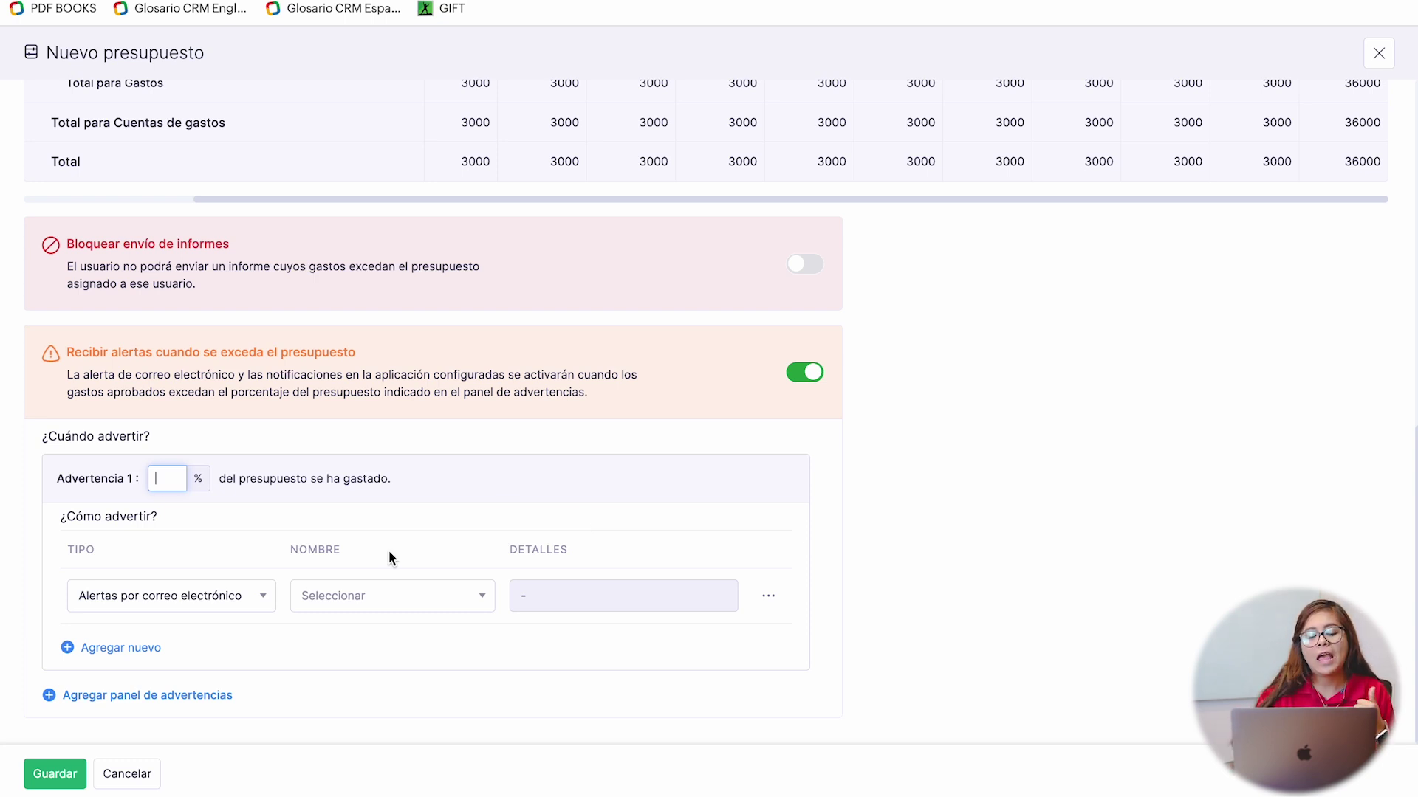
click(174, 481)
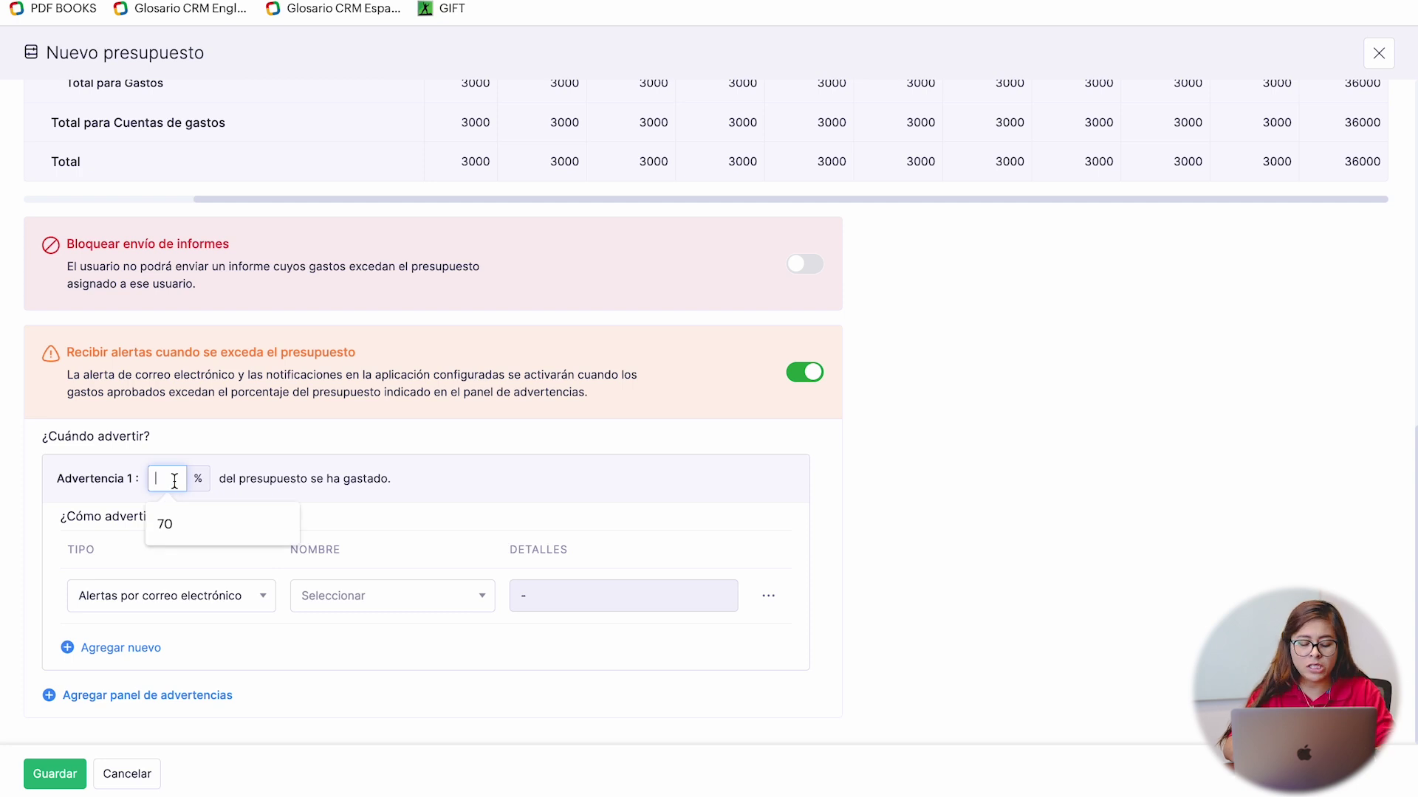
text(70)
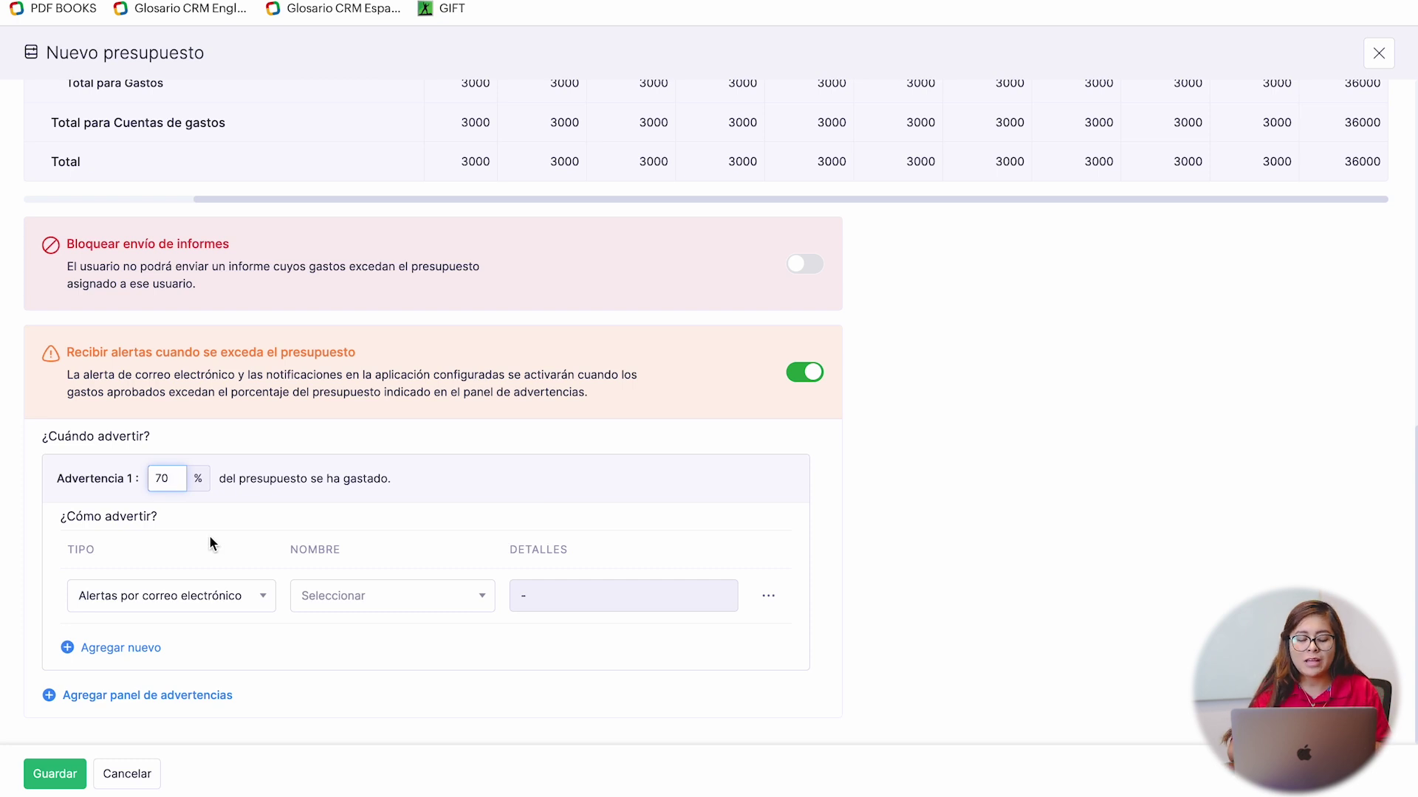
- Check the available email alerts for Advertencia 1, and set its alert type to Notificaciones en la aplicación
click(256, 597)
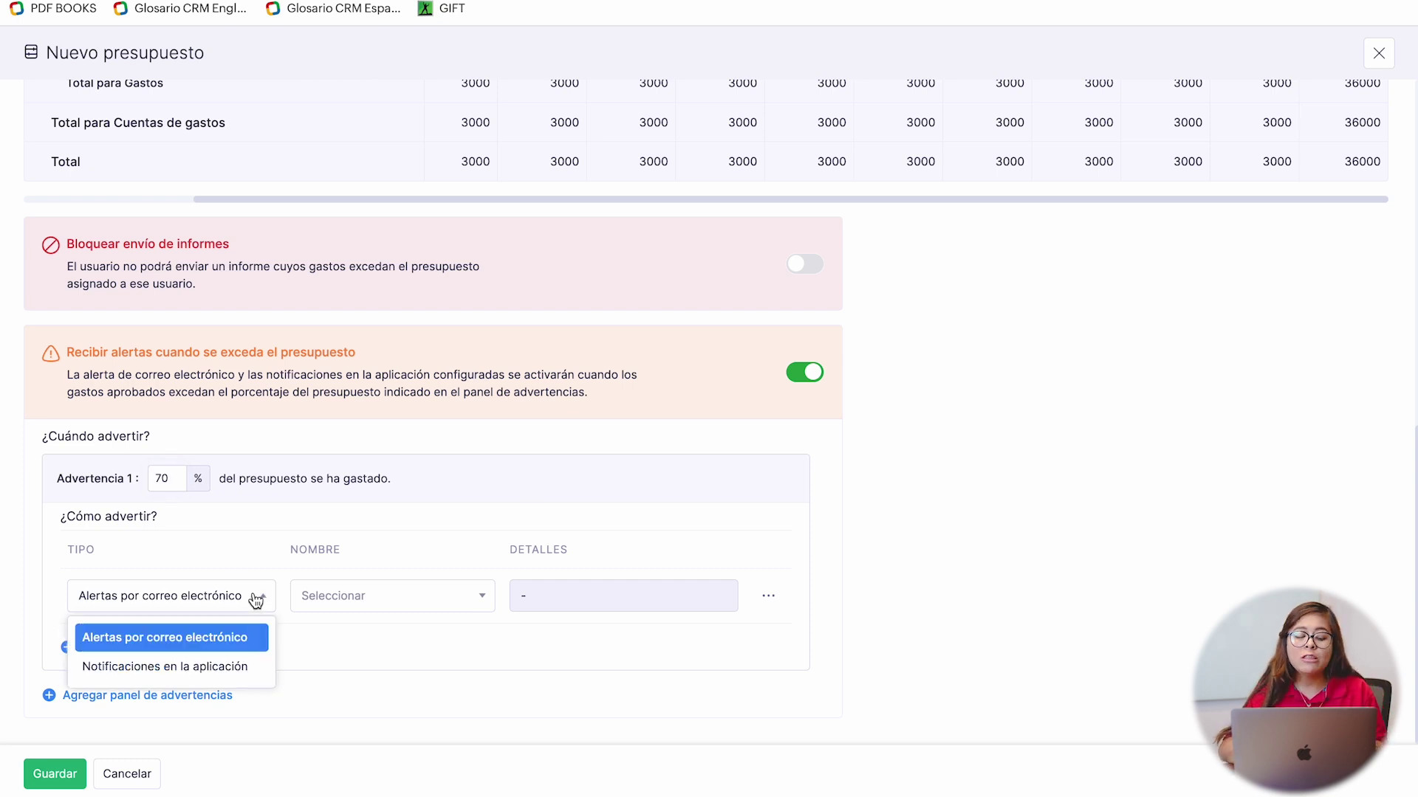
click(237, 640)
click(368, 613)
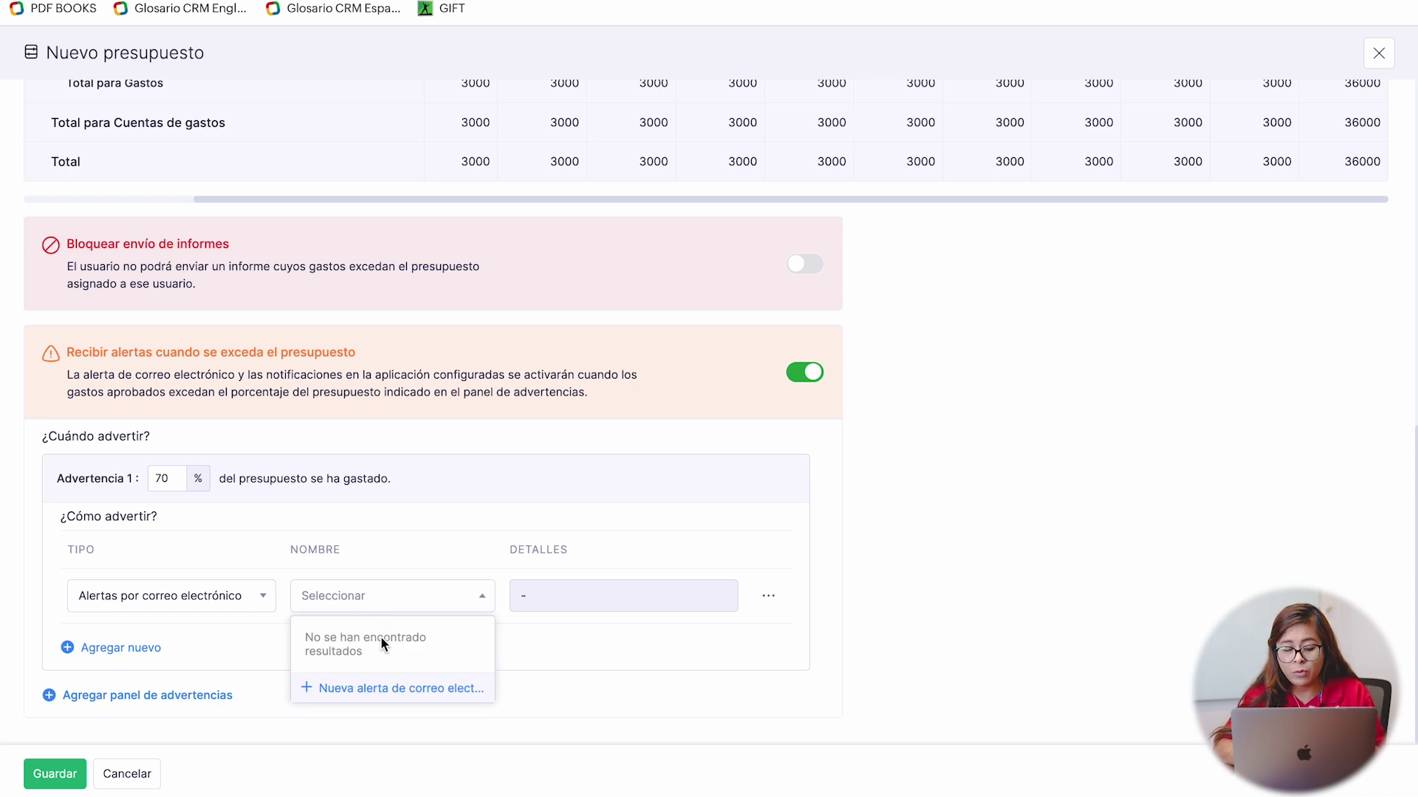
click(548, 686)
click(229, 604)
click(191, 665)
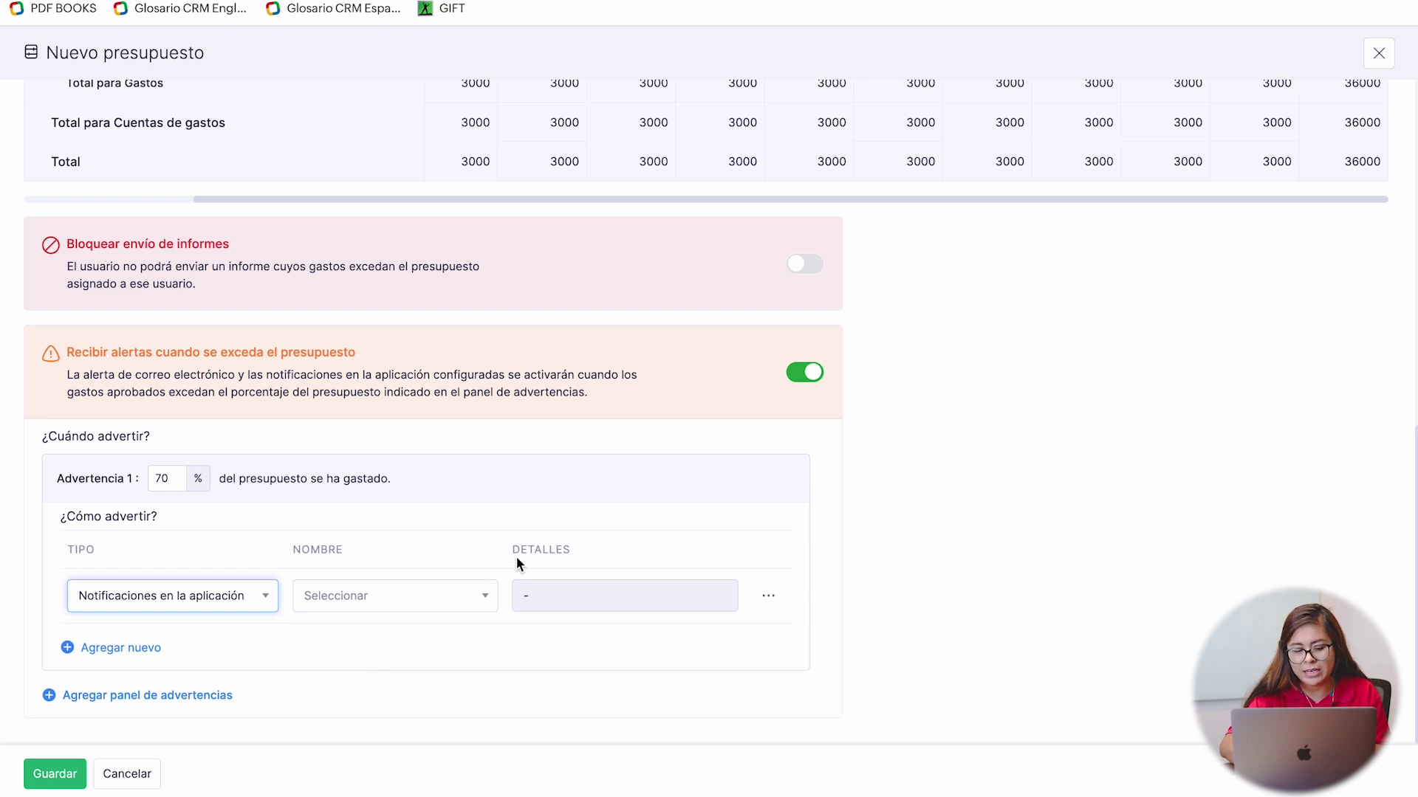
- Add a second warning at 90% of the budget spent, keeping Alertas por correo electrónico as its type
click(142, 708)
scroll(243, 616, down, 2)
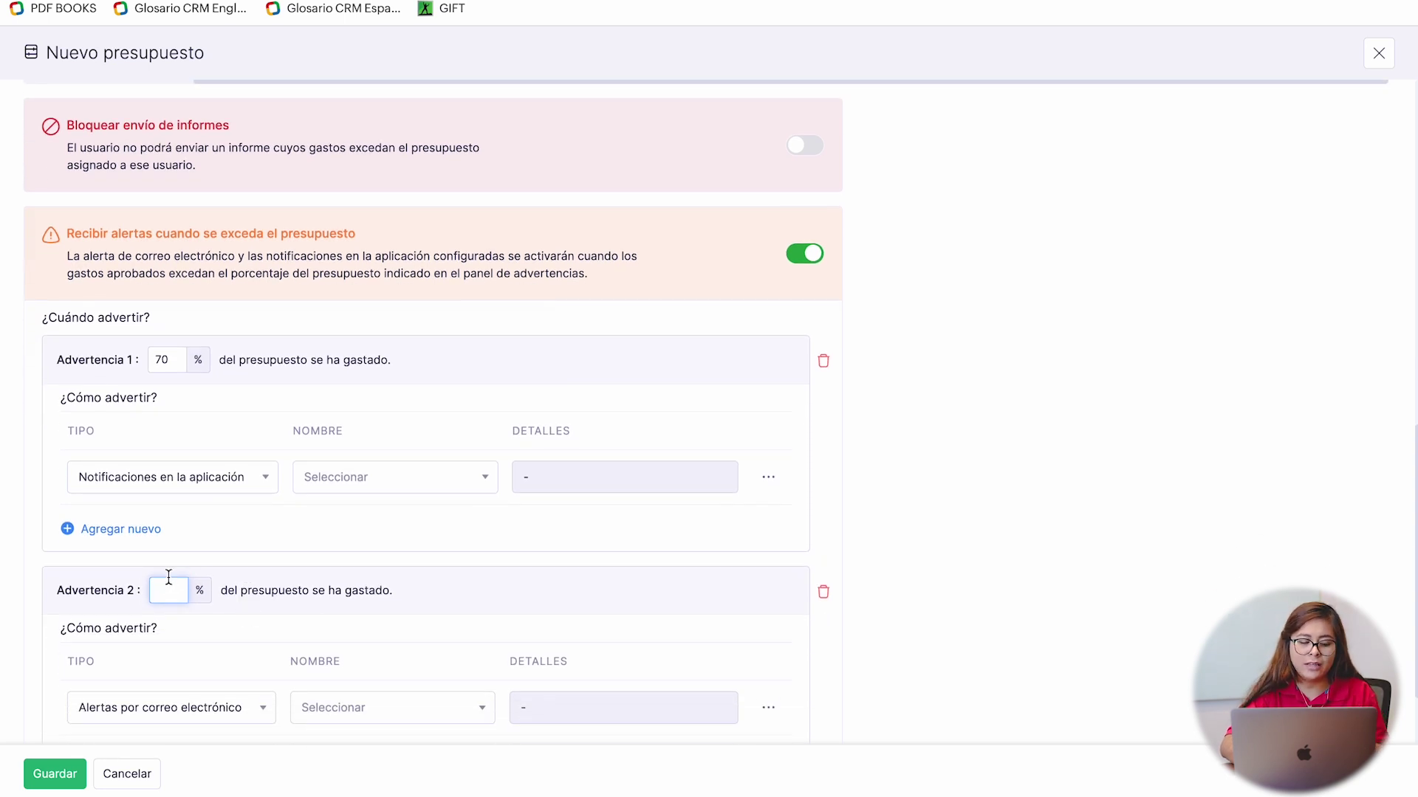
text(90)
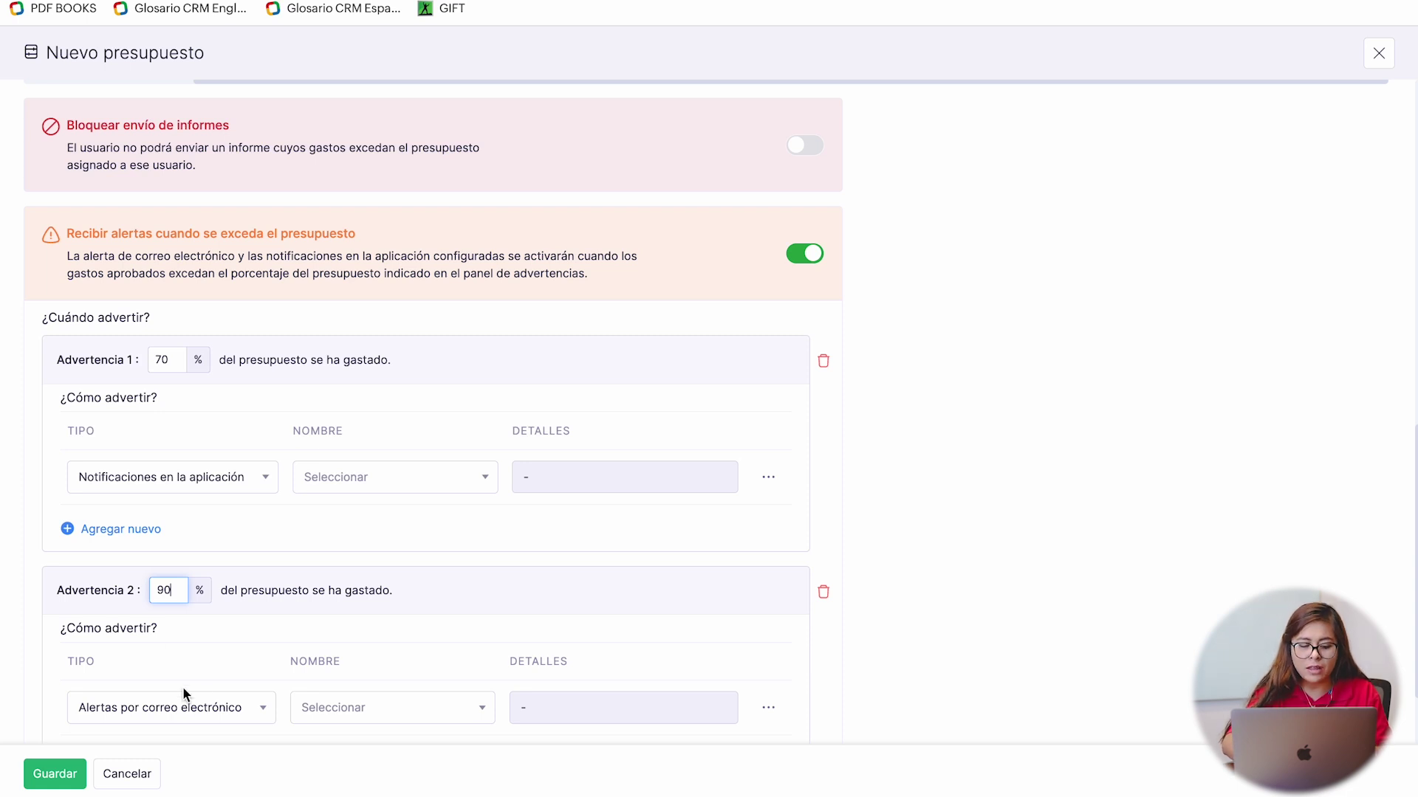
scroll(201, 688, down, 1)
click(225, 630)
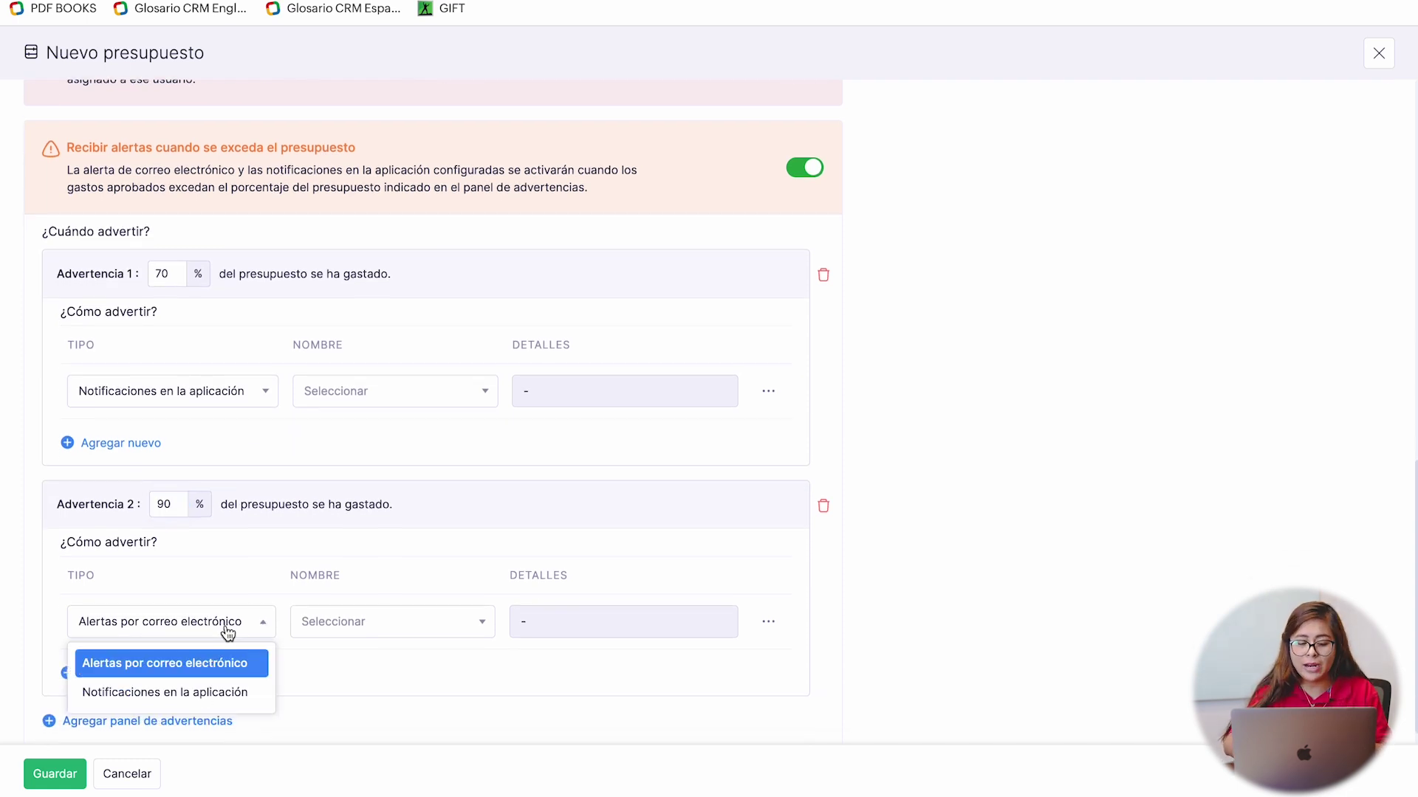
click(406, 681)
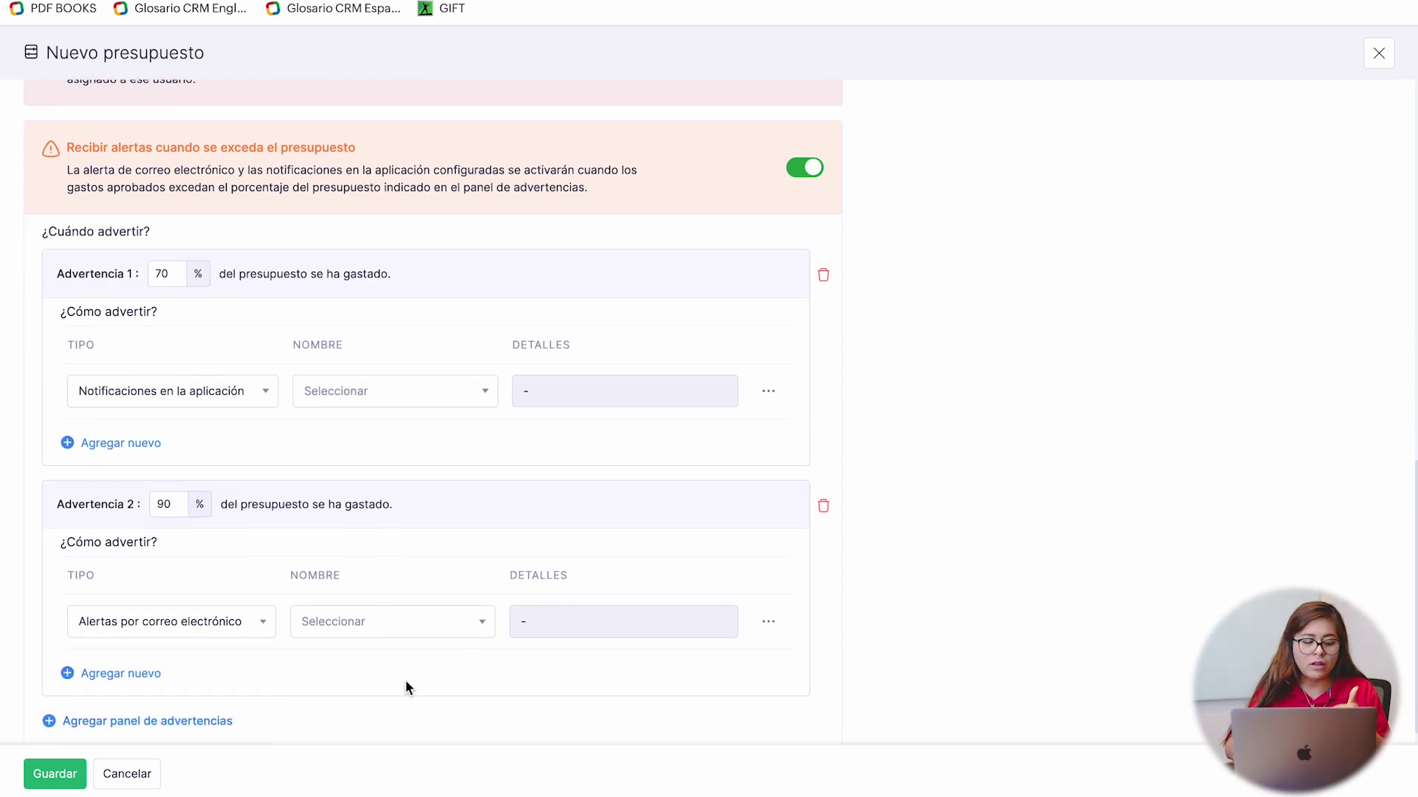
- Try to save the new user budget, and close the form without saving
scroll(328, 563, up, 3)
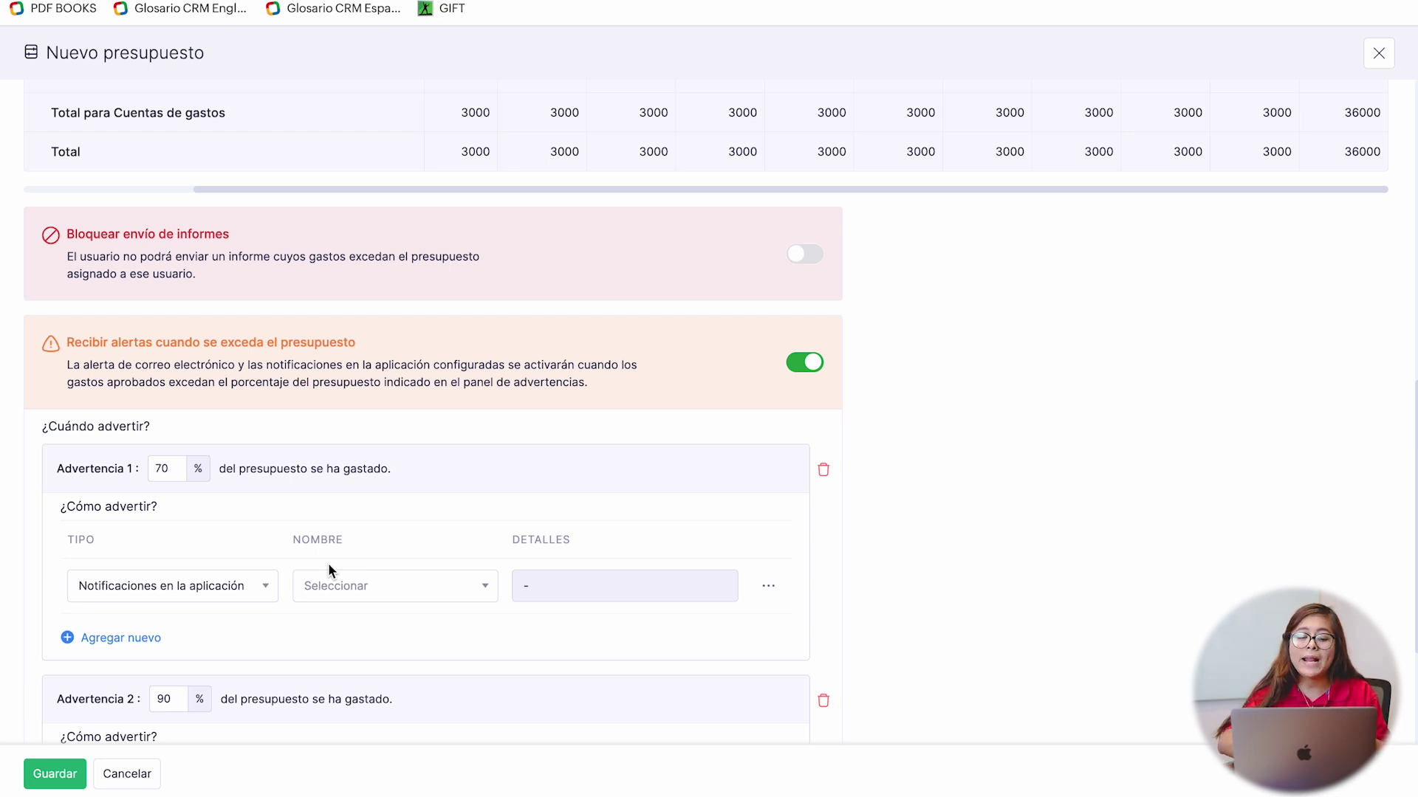
scroll(328, 562, up, 10)
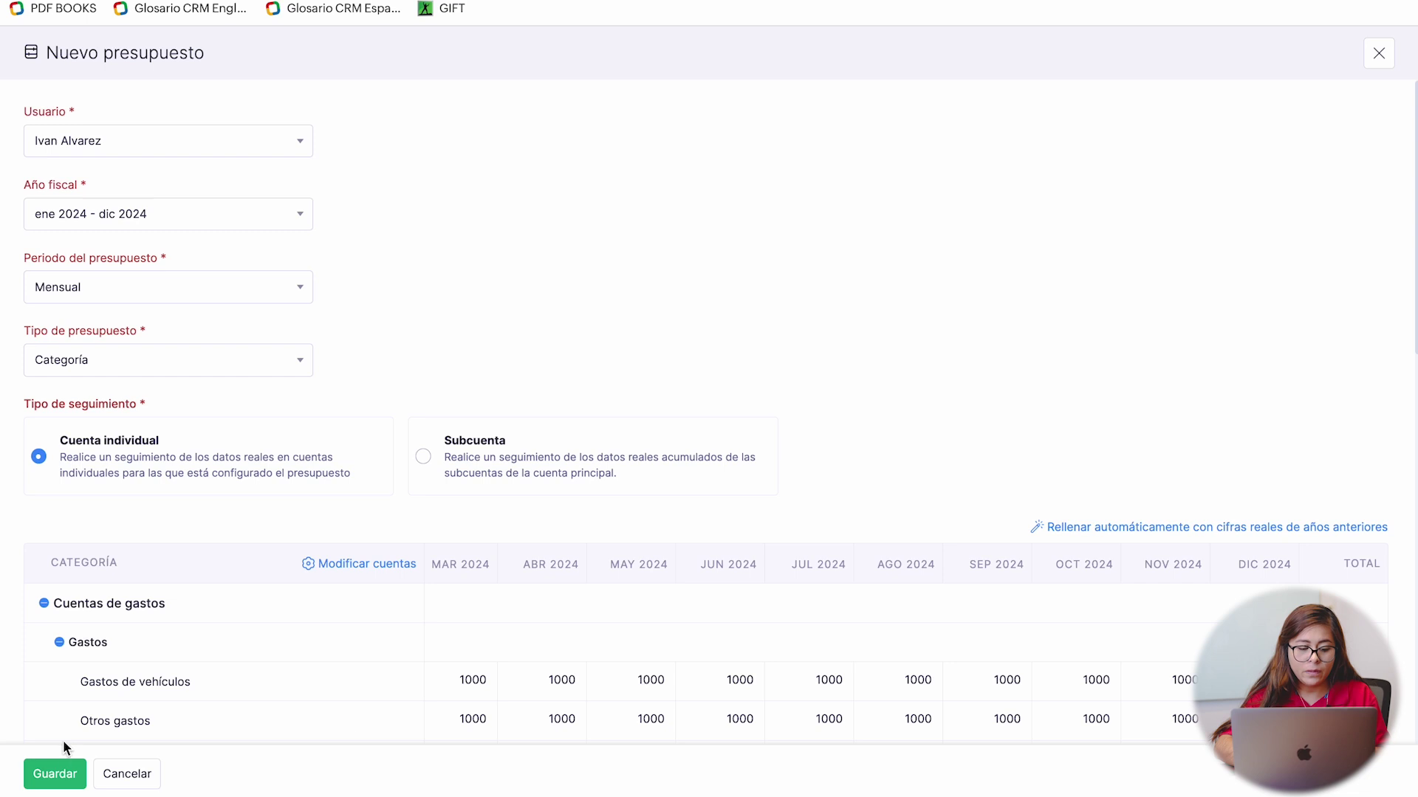
click(57, 771)
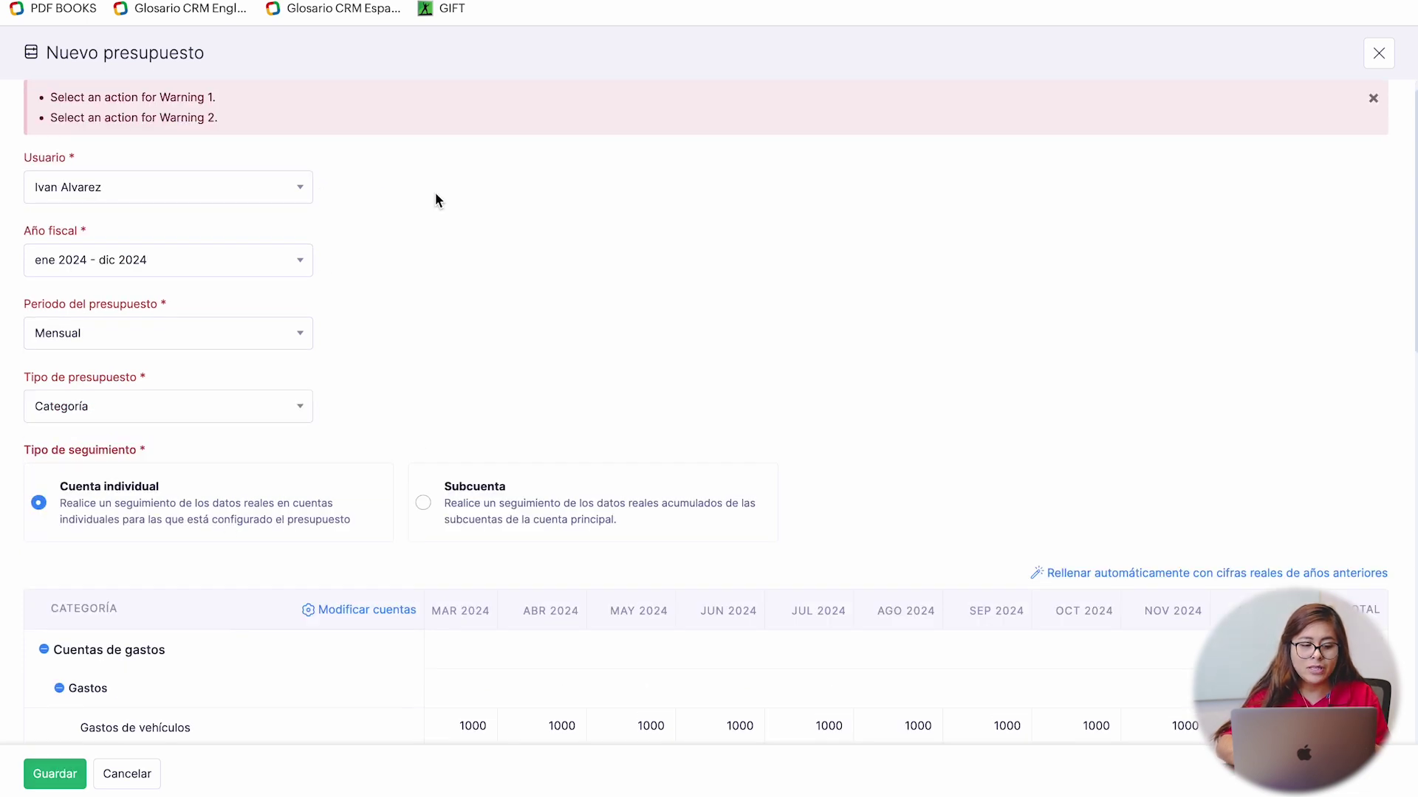
click(1373, 98)
click(1379, 53)
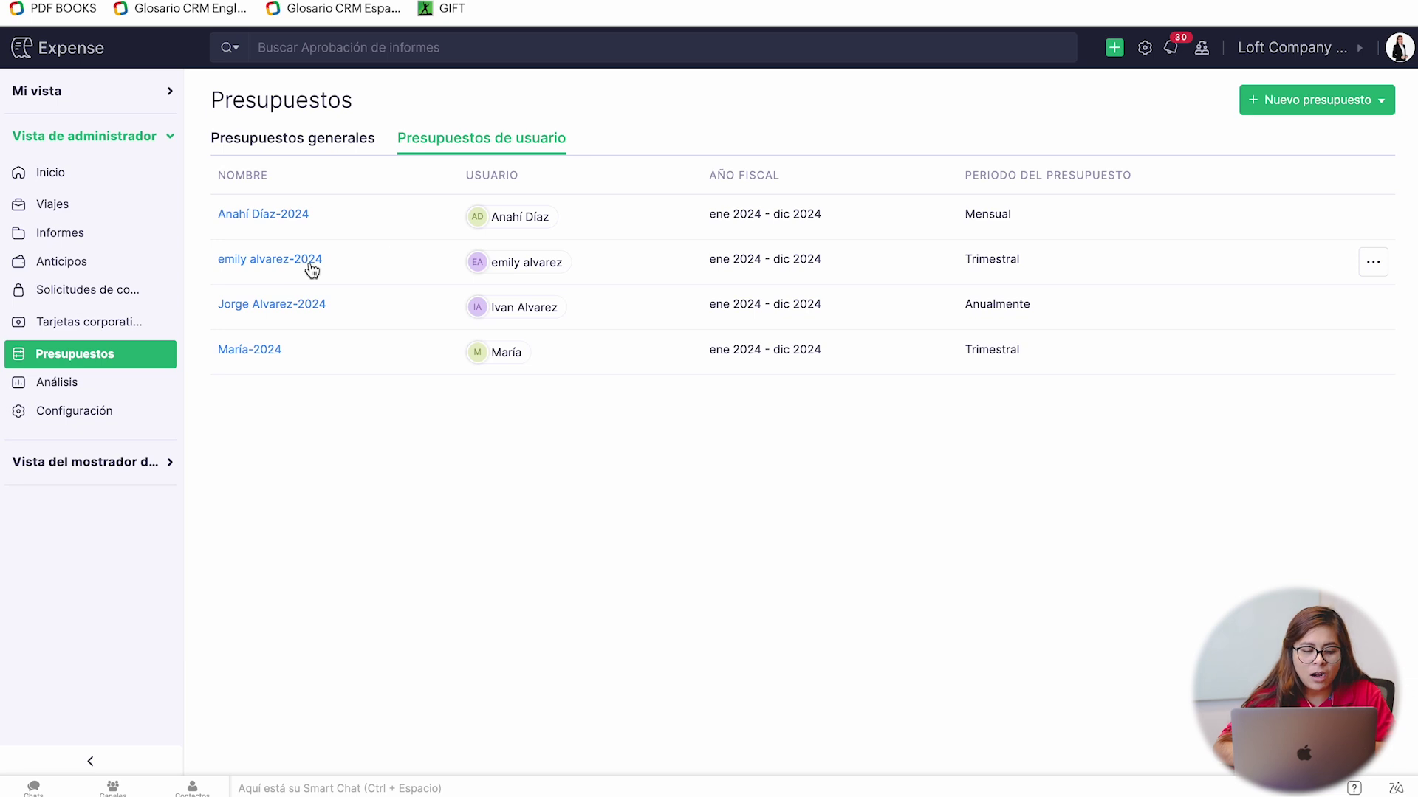
- Open the reimbursed report ER-00036 and review its comparison of budget against actual data
click(93, 244)
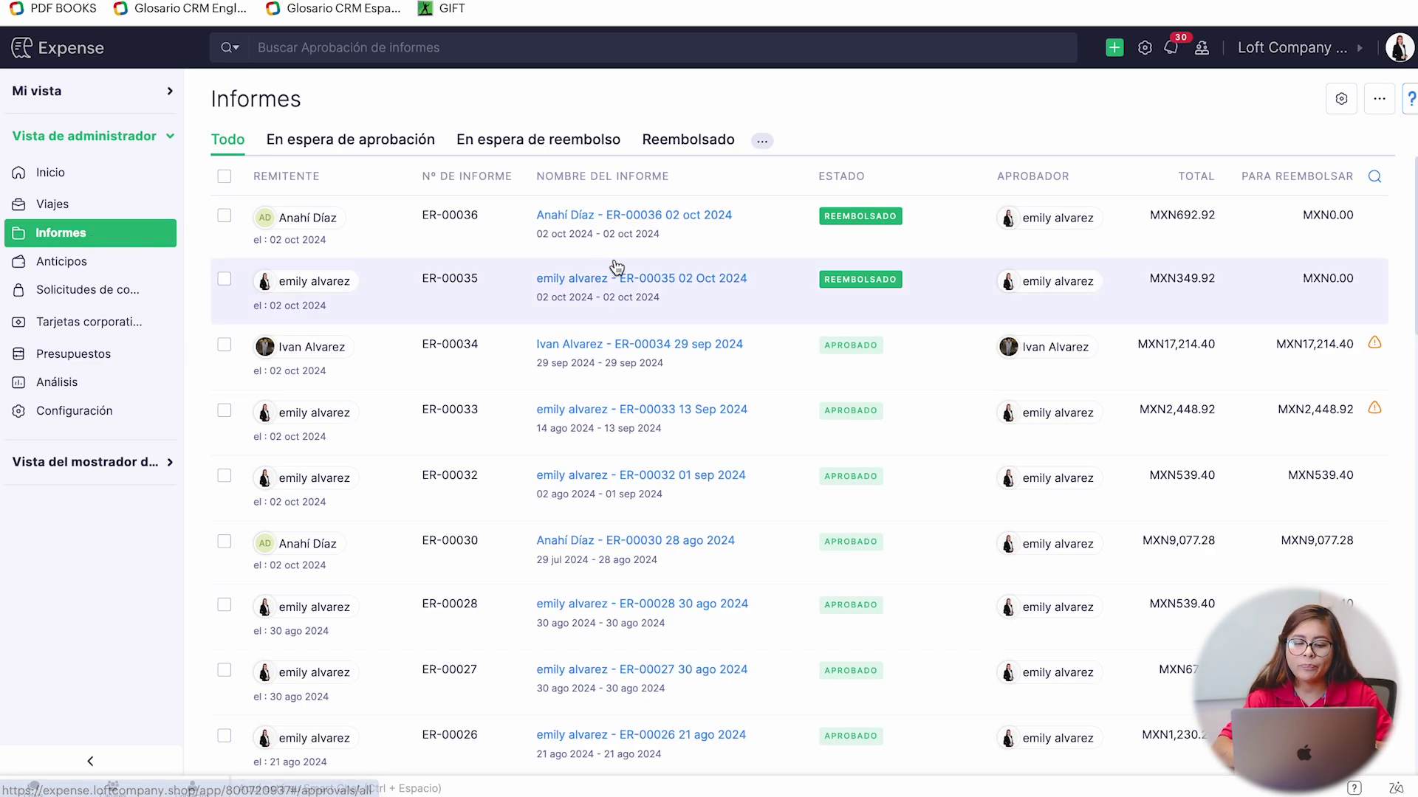
click(644, 229)
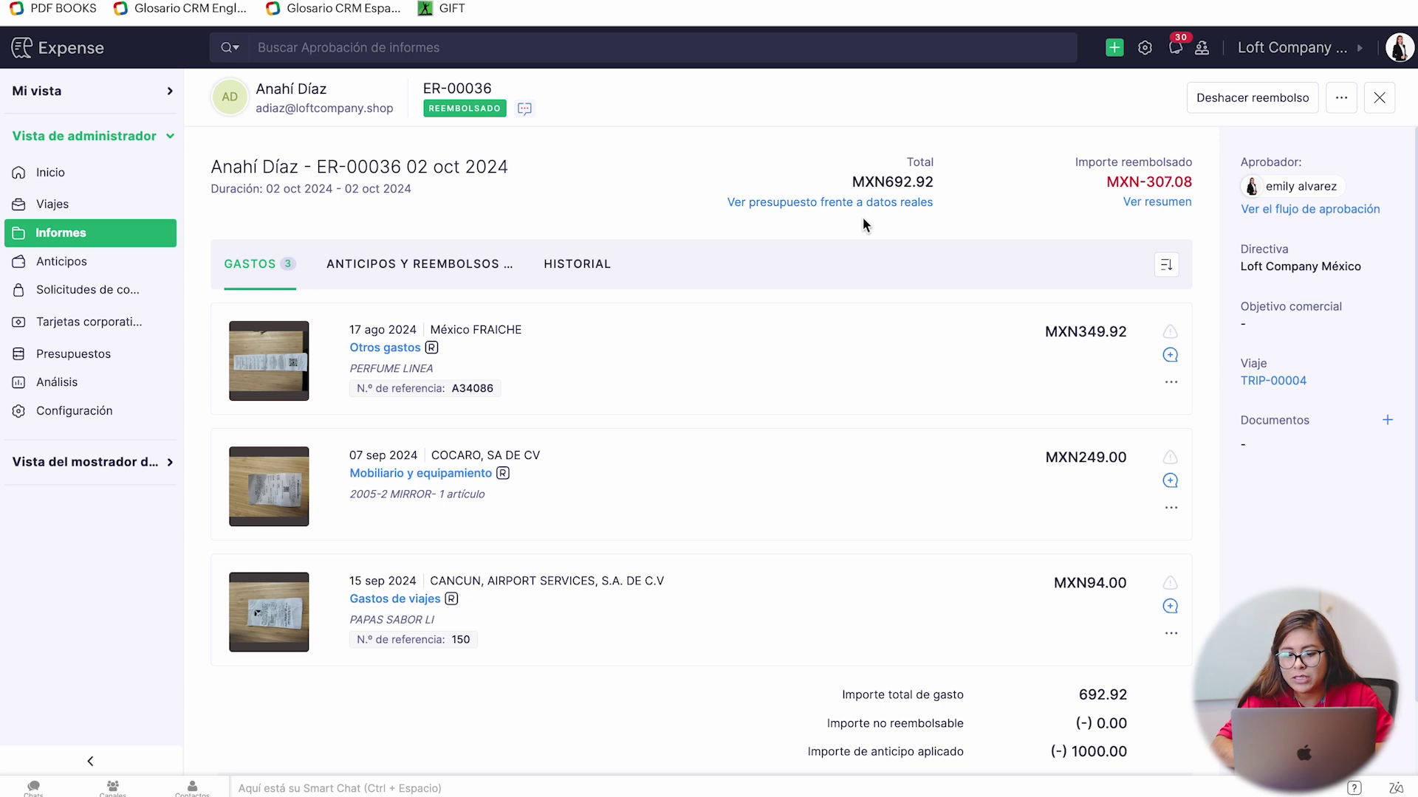
click(901, 210)
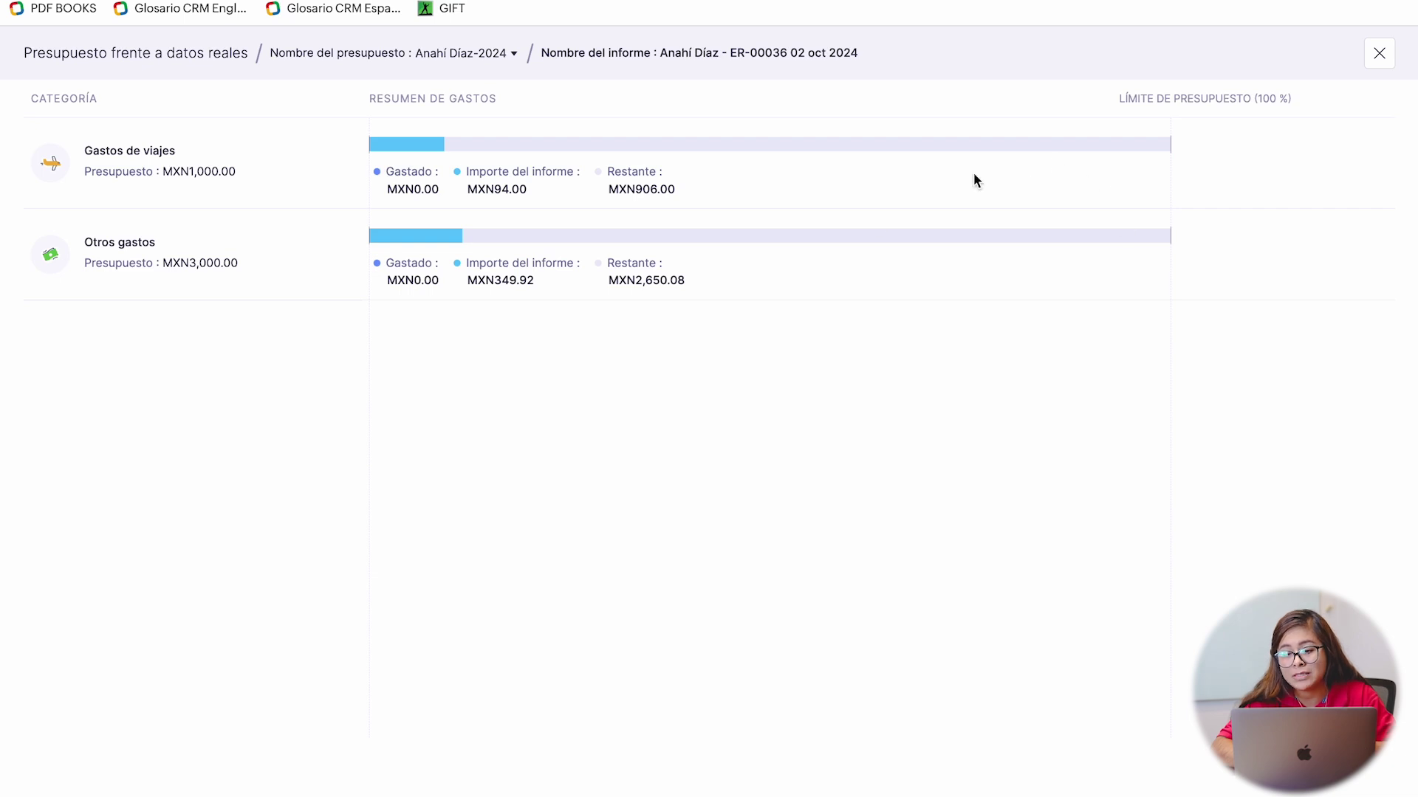
click(1379, 54)
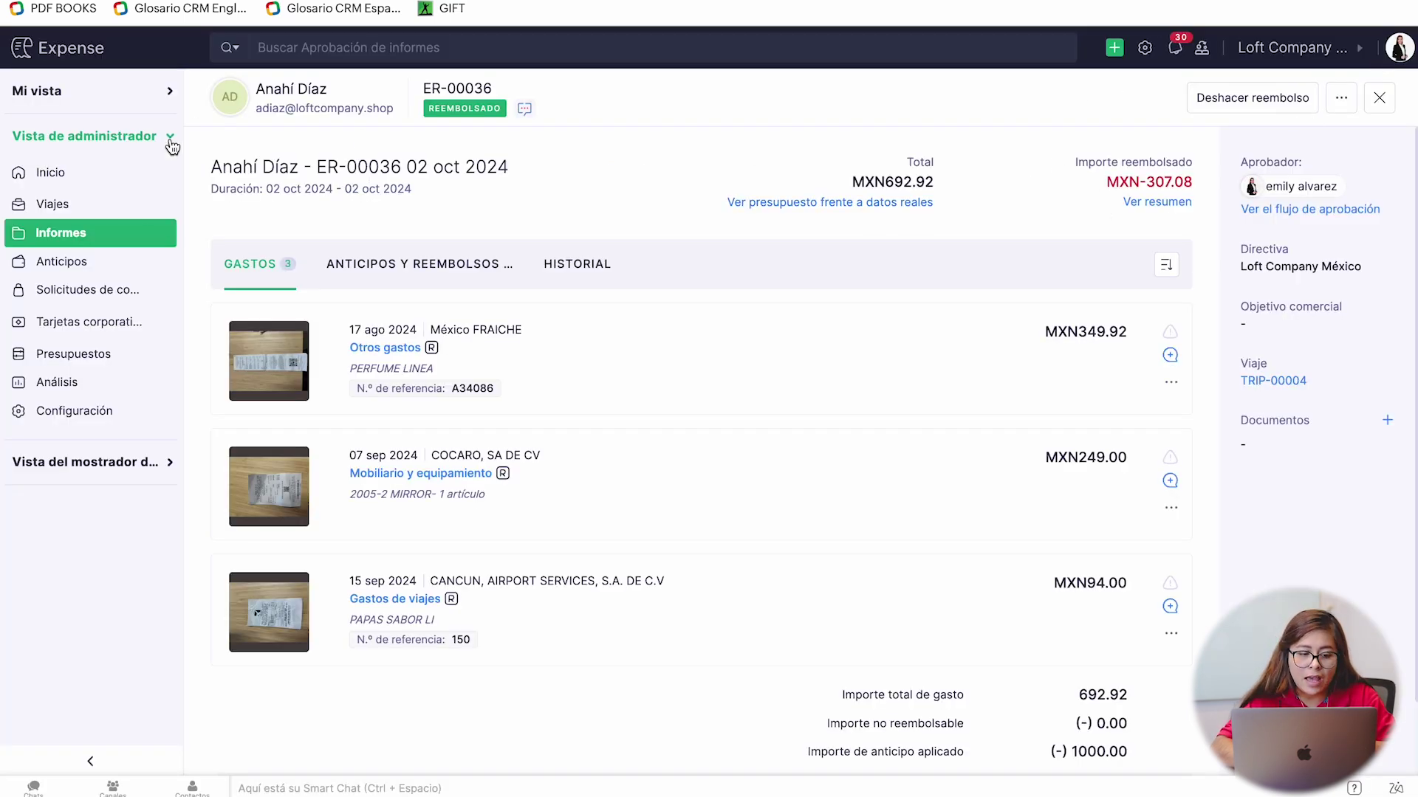
- Open the approved report ER-00034 and review its spending per category against the Ejercicio 2024 budget
click(109, 237)
click(486, 350)
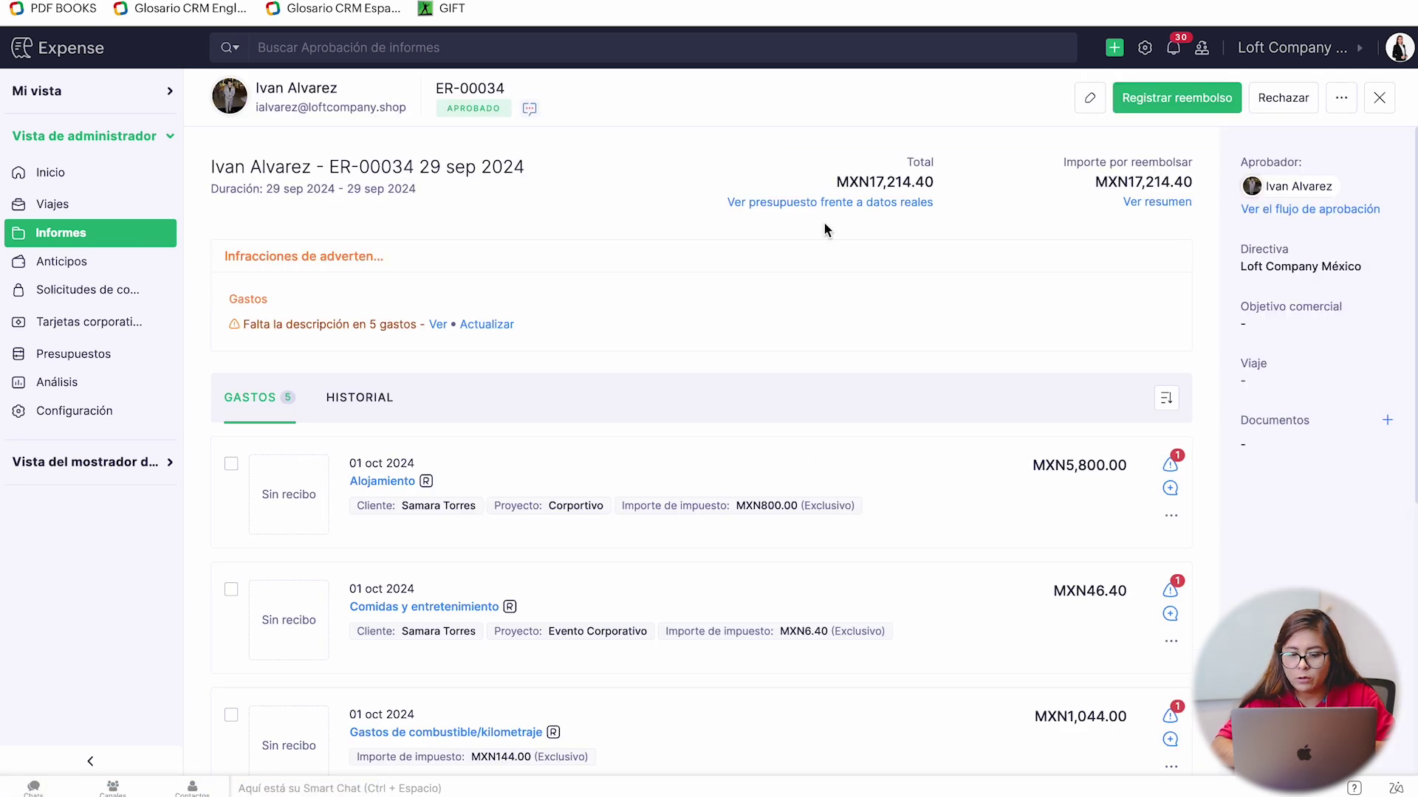
click(802, 202)
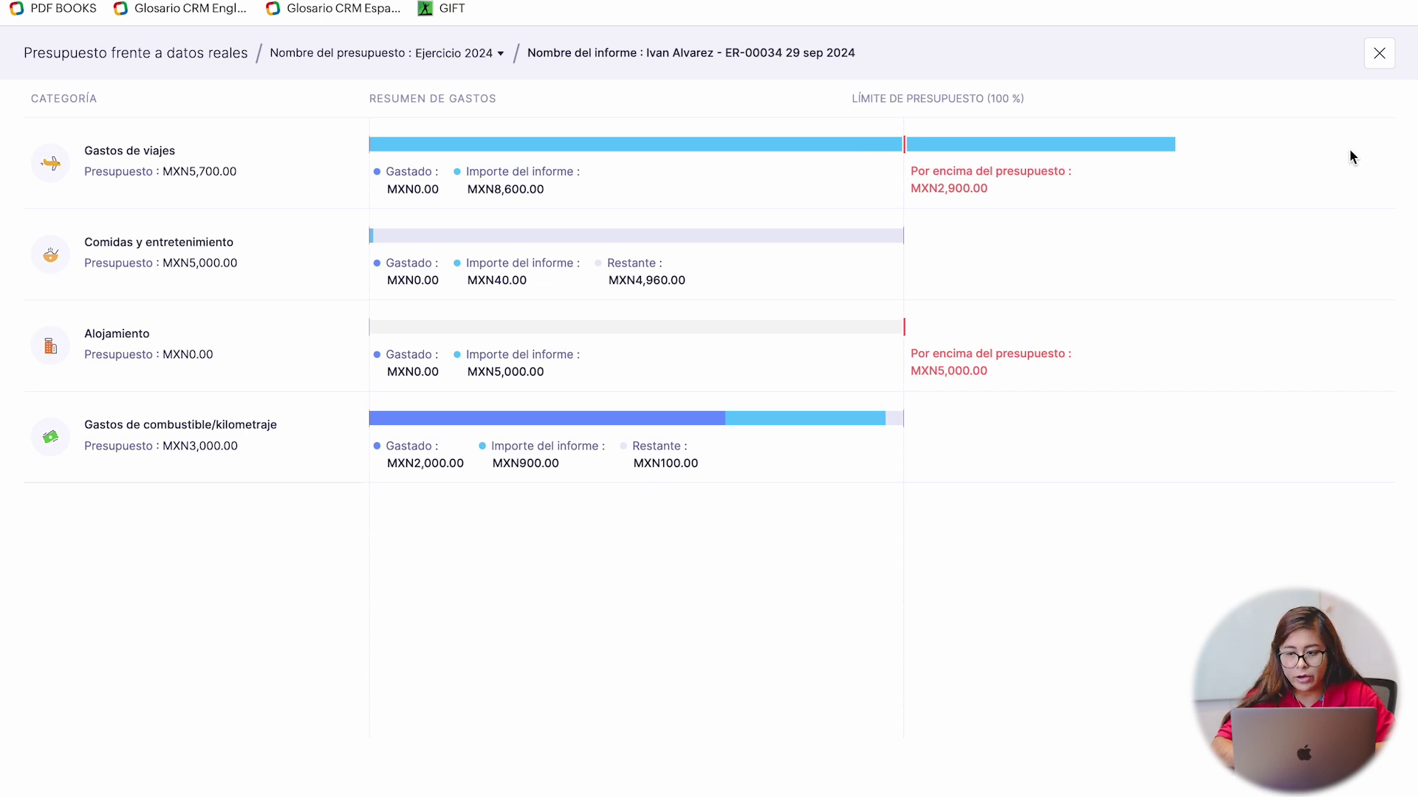
click(1378, 55)
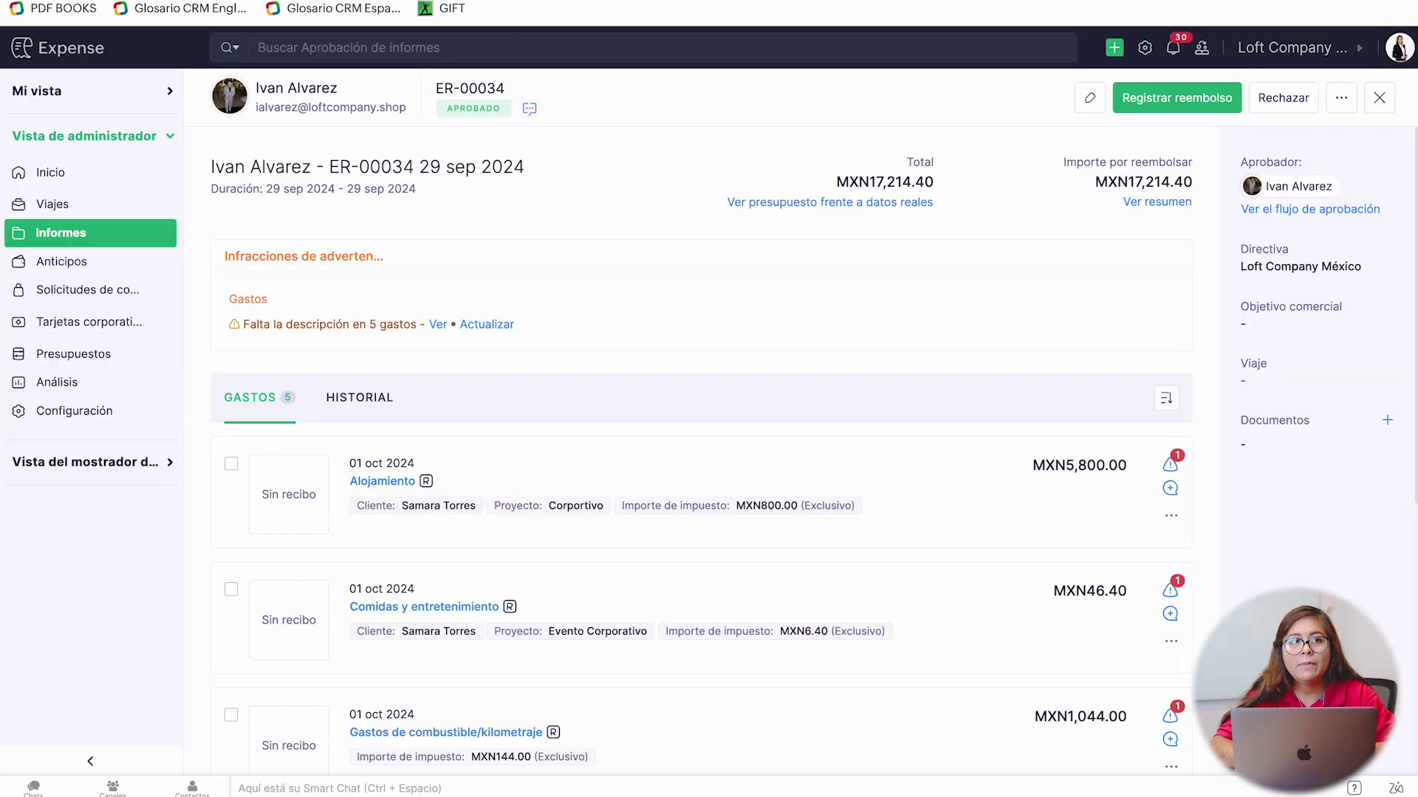
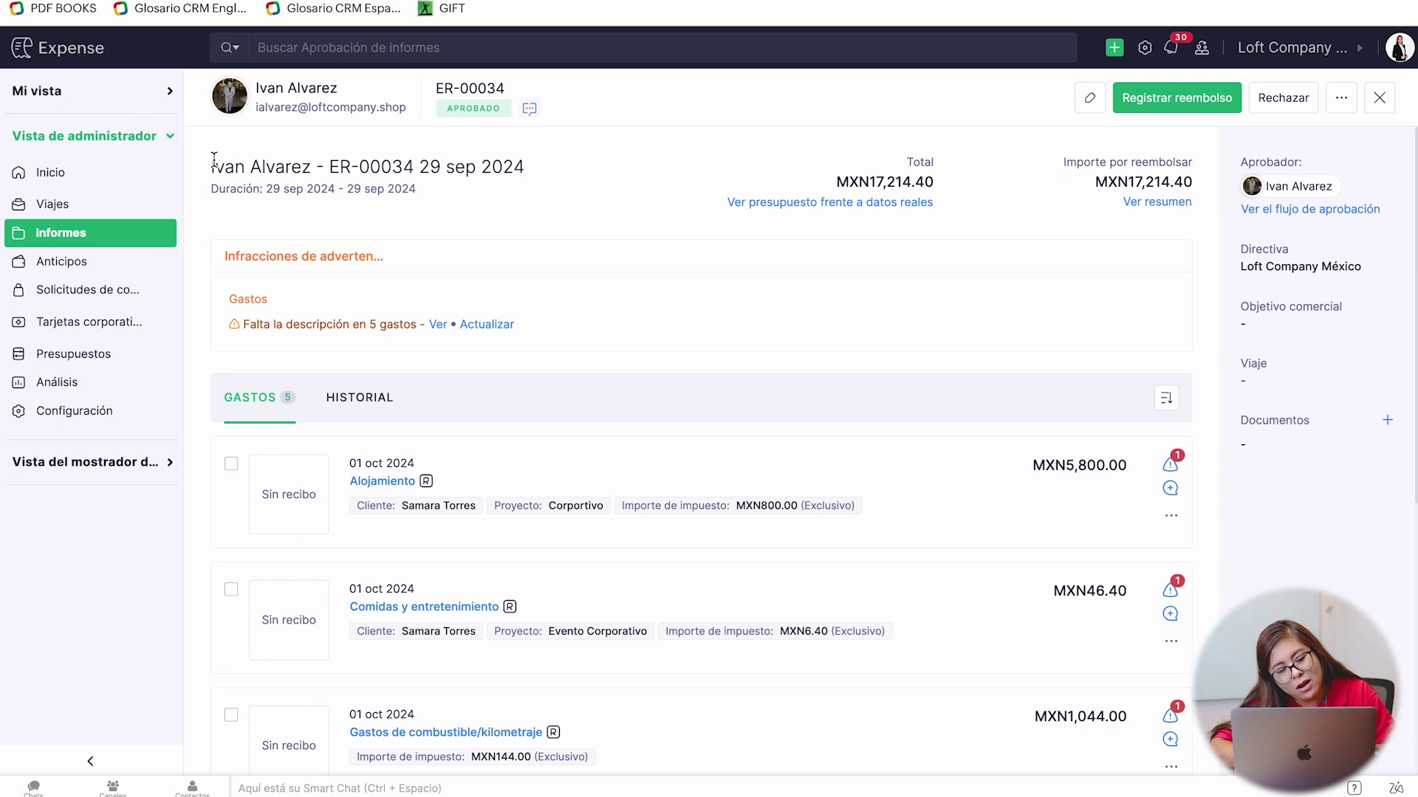
- Open the Gastos por categoría analysis and examine its chart and the expense amounts per category
click(110, 391)
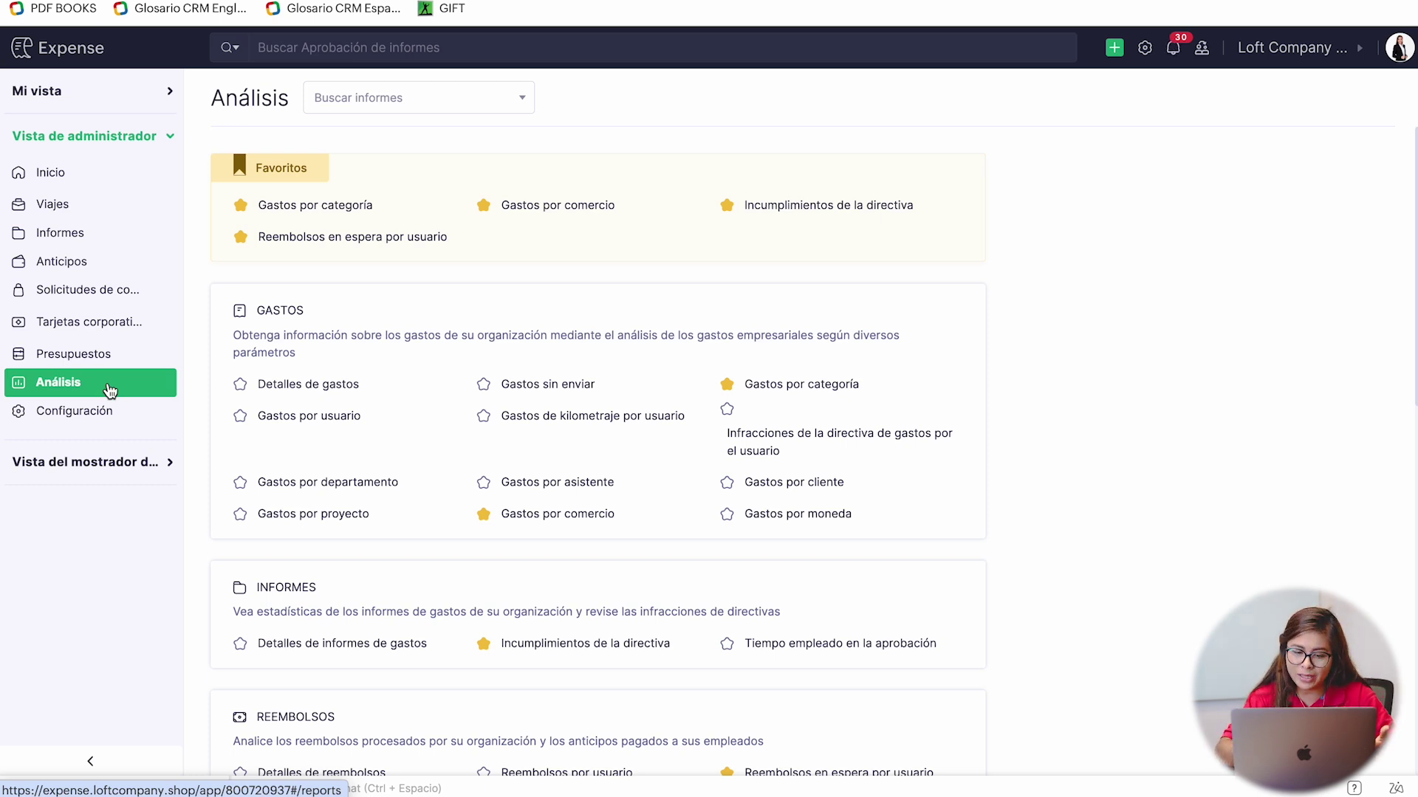
click(800, 386)
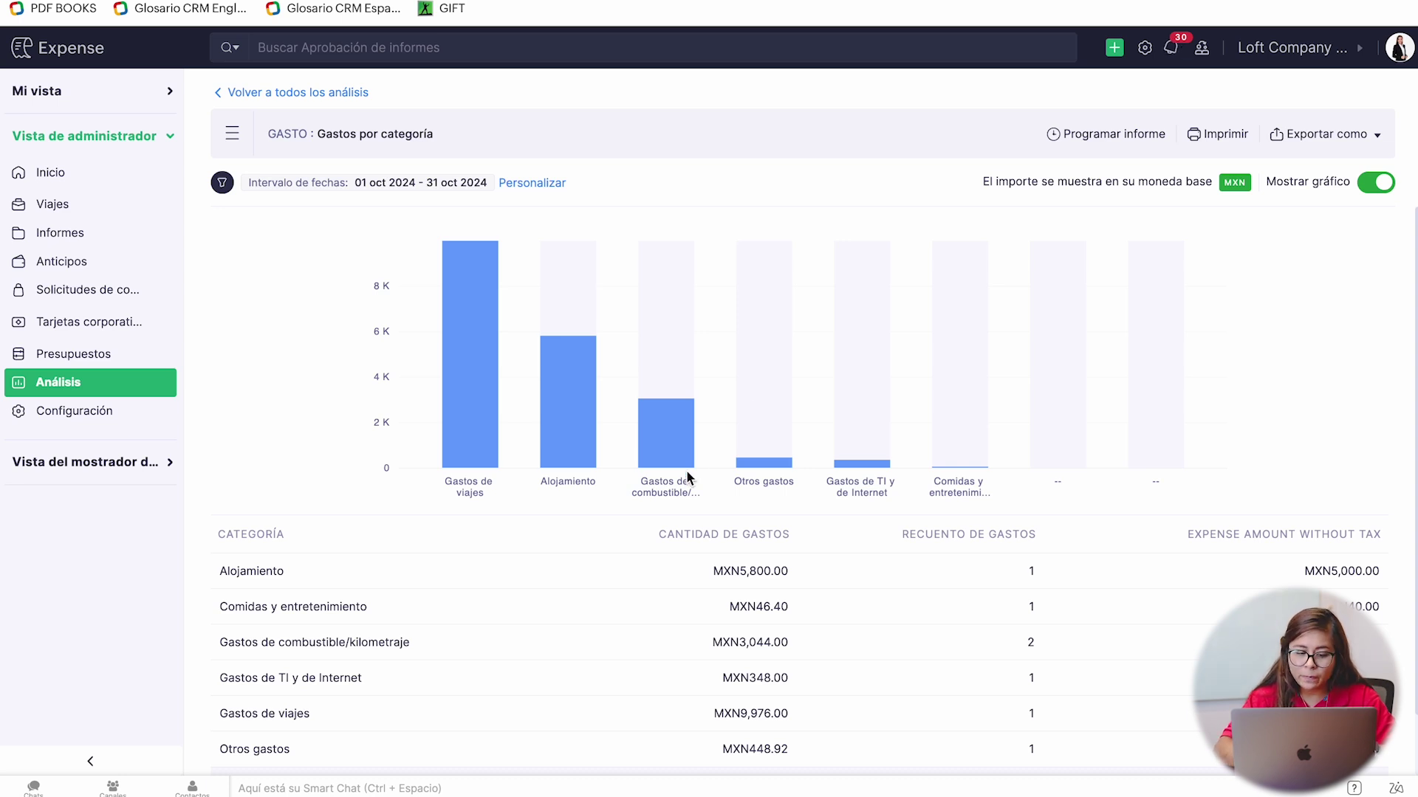
scroll(687, 476, down, 2)
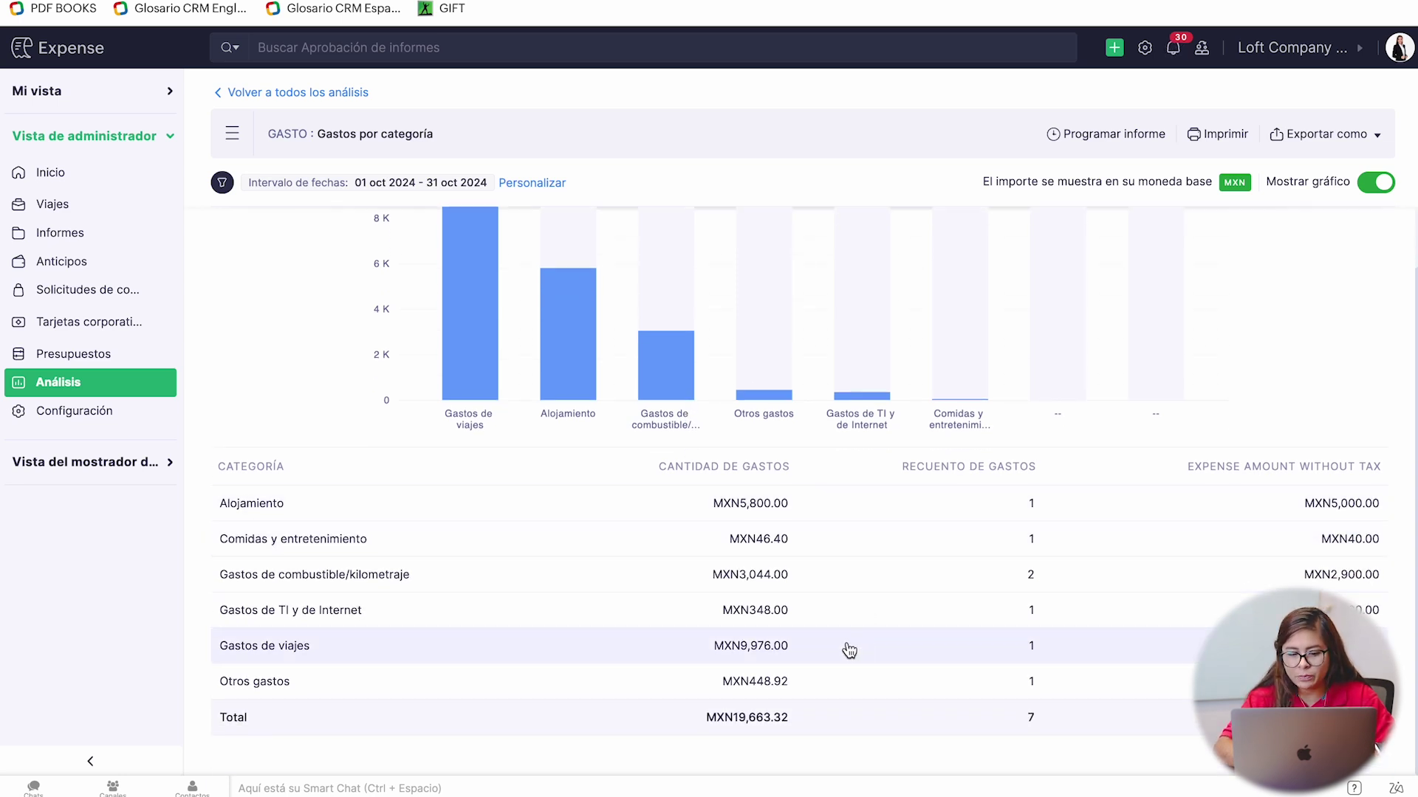
scroll(849, 650, up, 2)
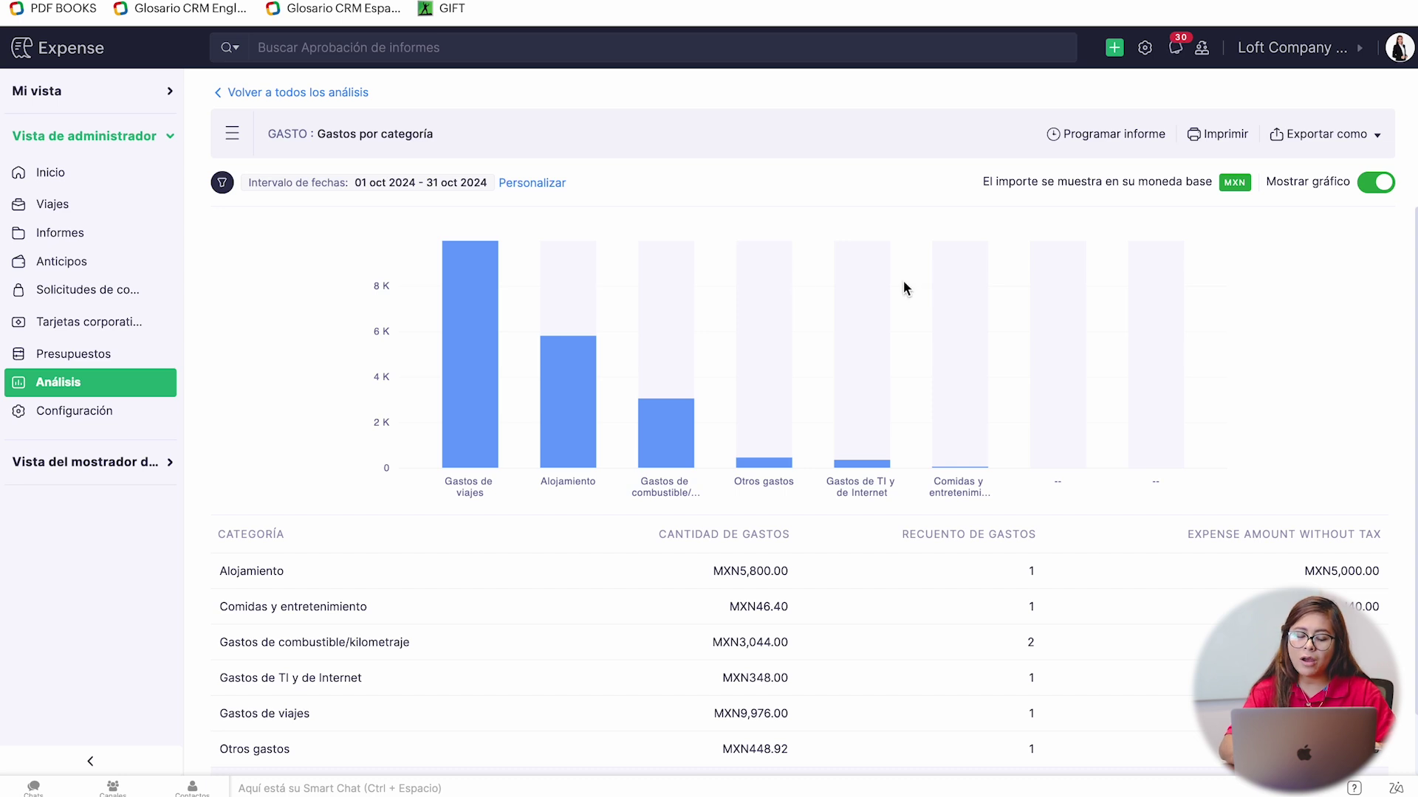
- Set the Gastos por categoría report's date range to Este año and look over its hidden and shown columns
click(544, 186)
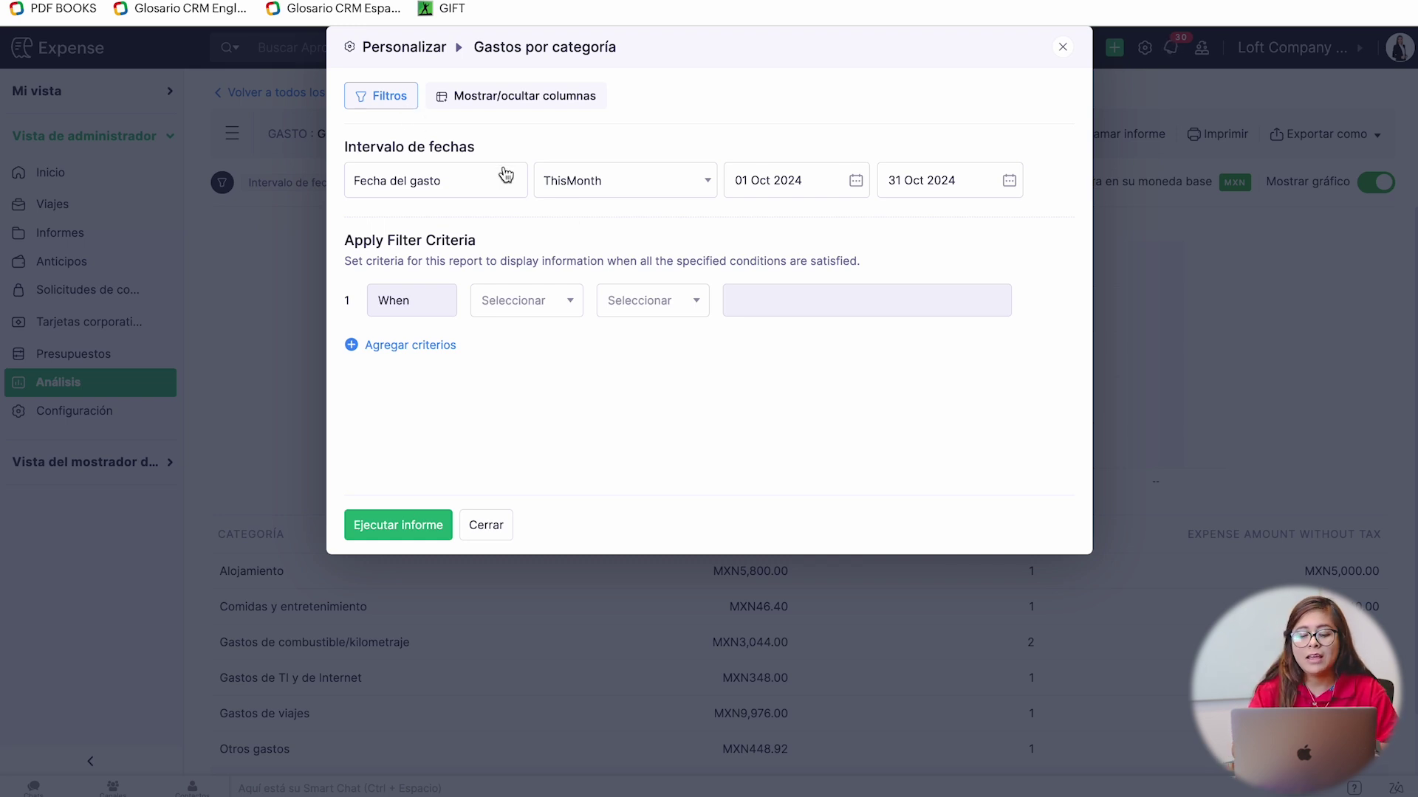
click(598, 185)
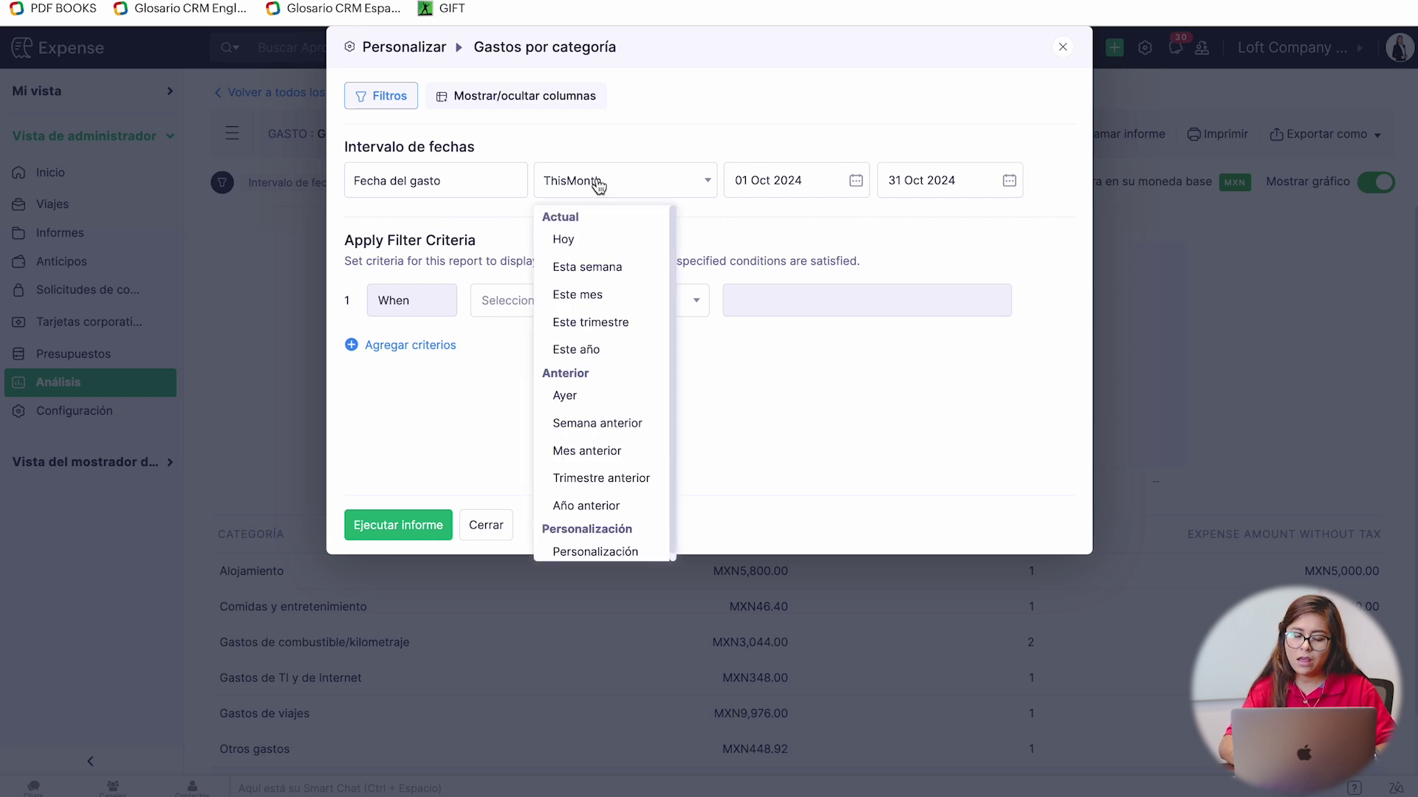
click(599, 350)
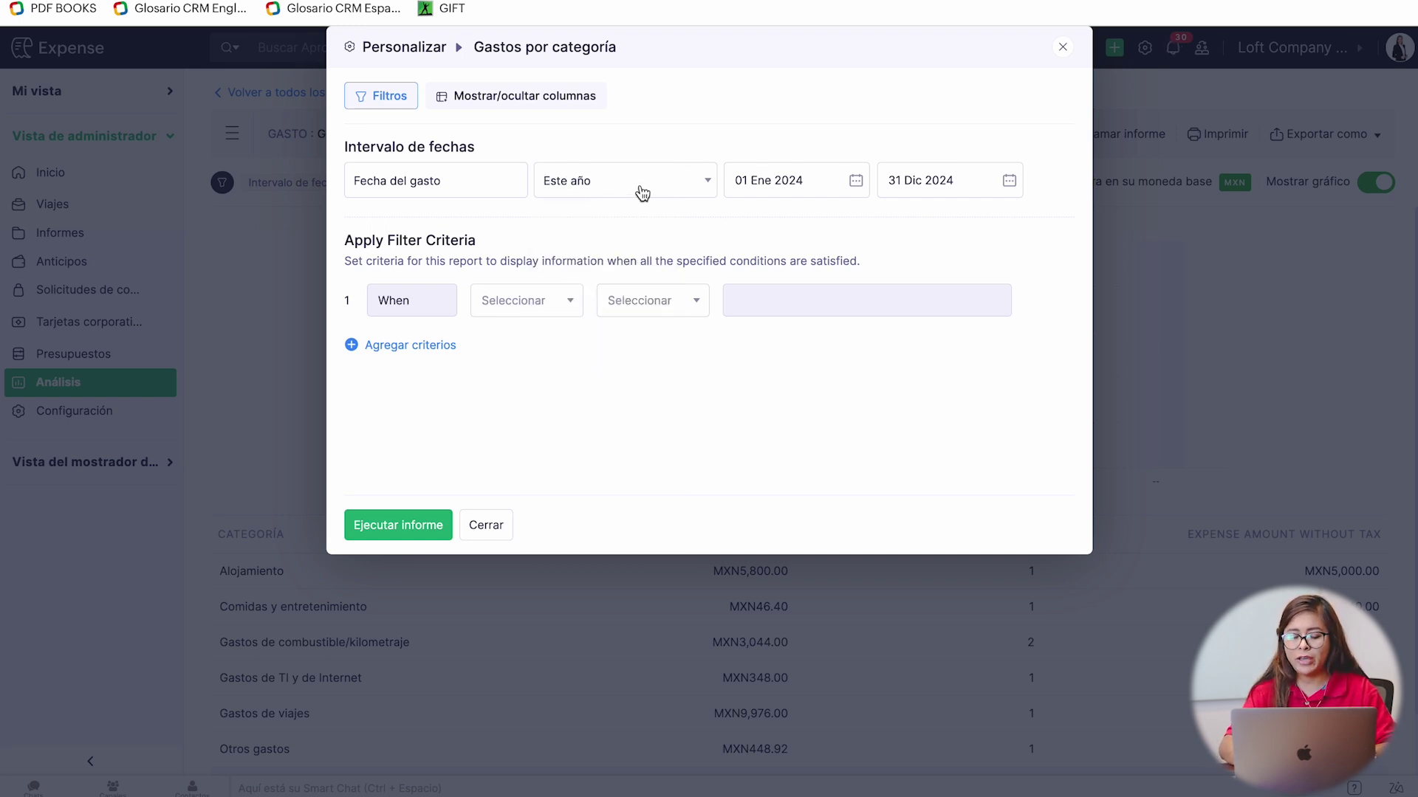
click(529, 104)
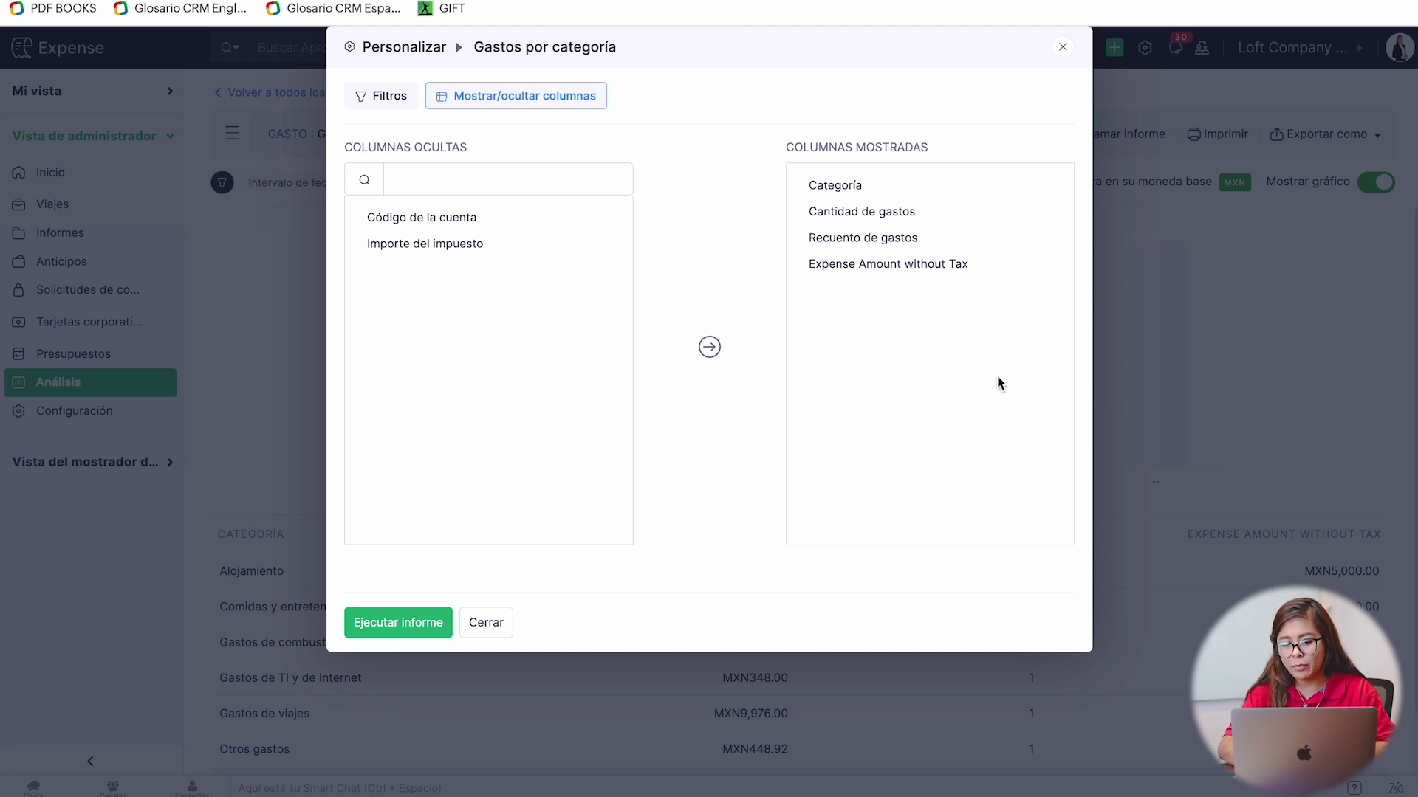
click(386, 109)
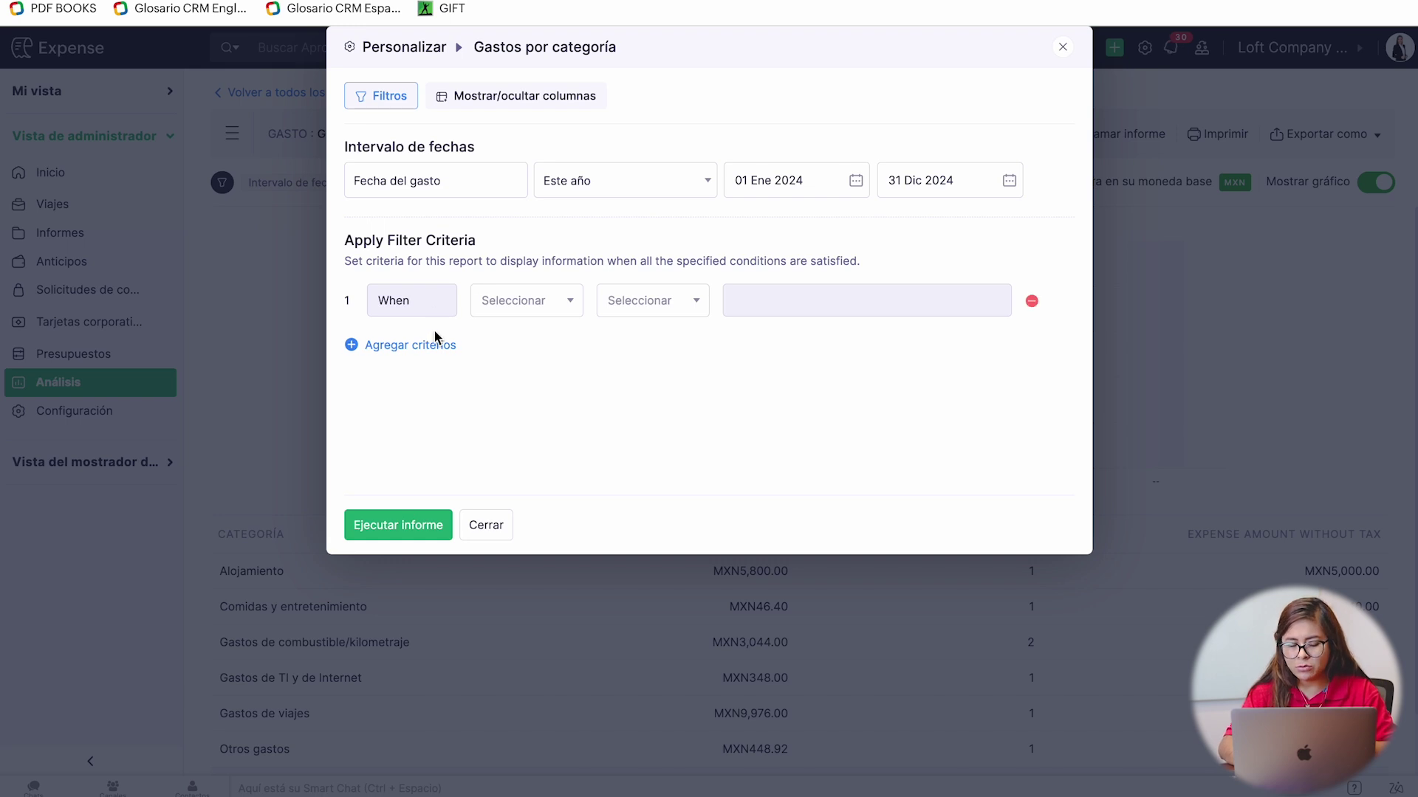
- Add the filter criterion Directivas está en Loft Company México and run the report
click(525, 309)
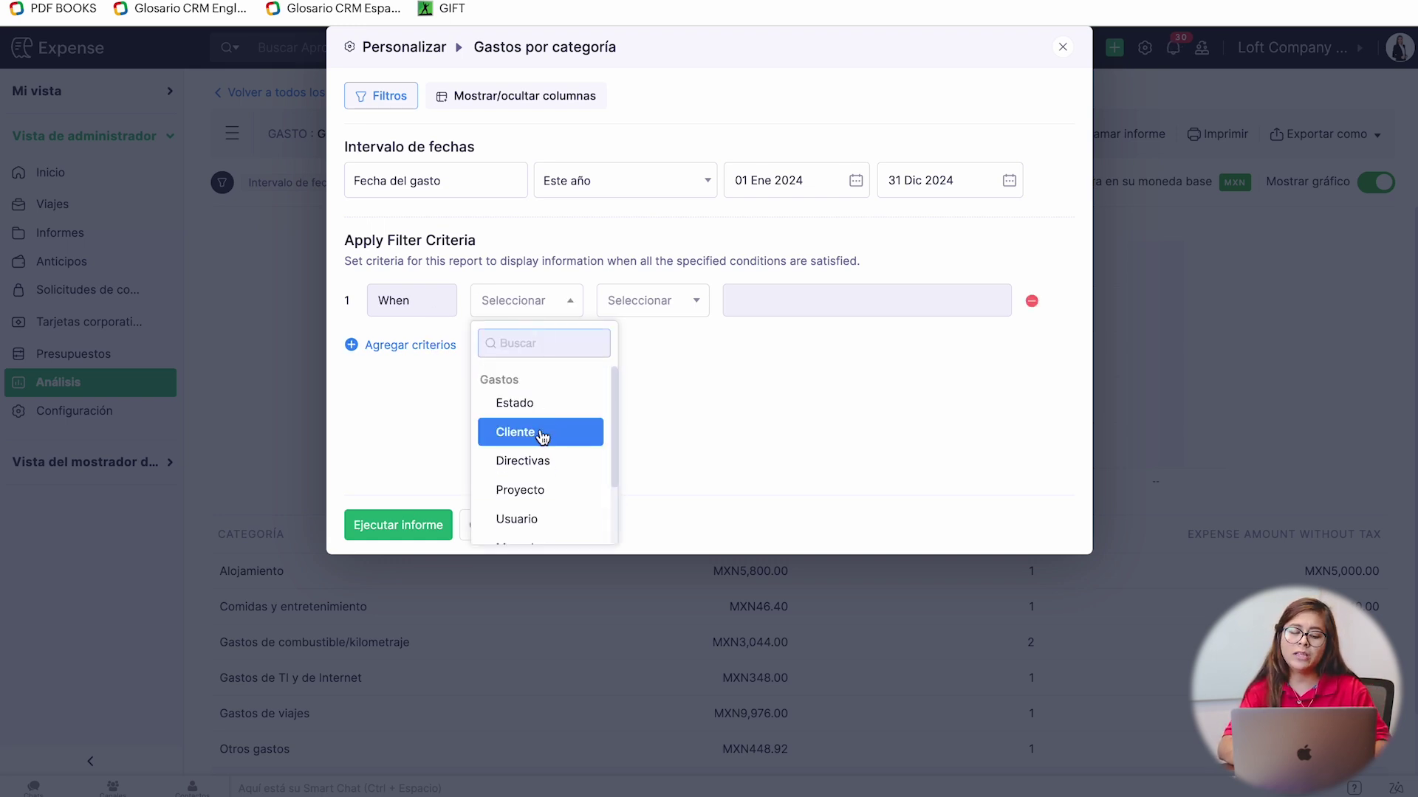
click(540, 460)
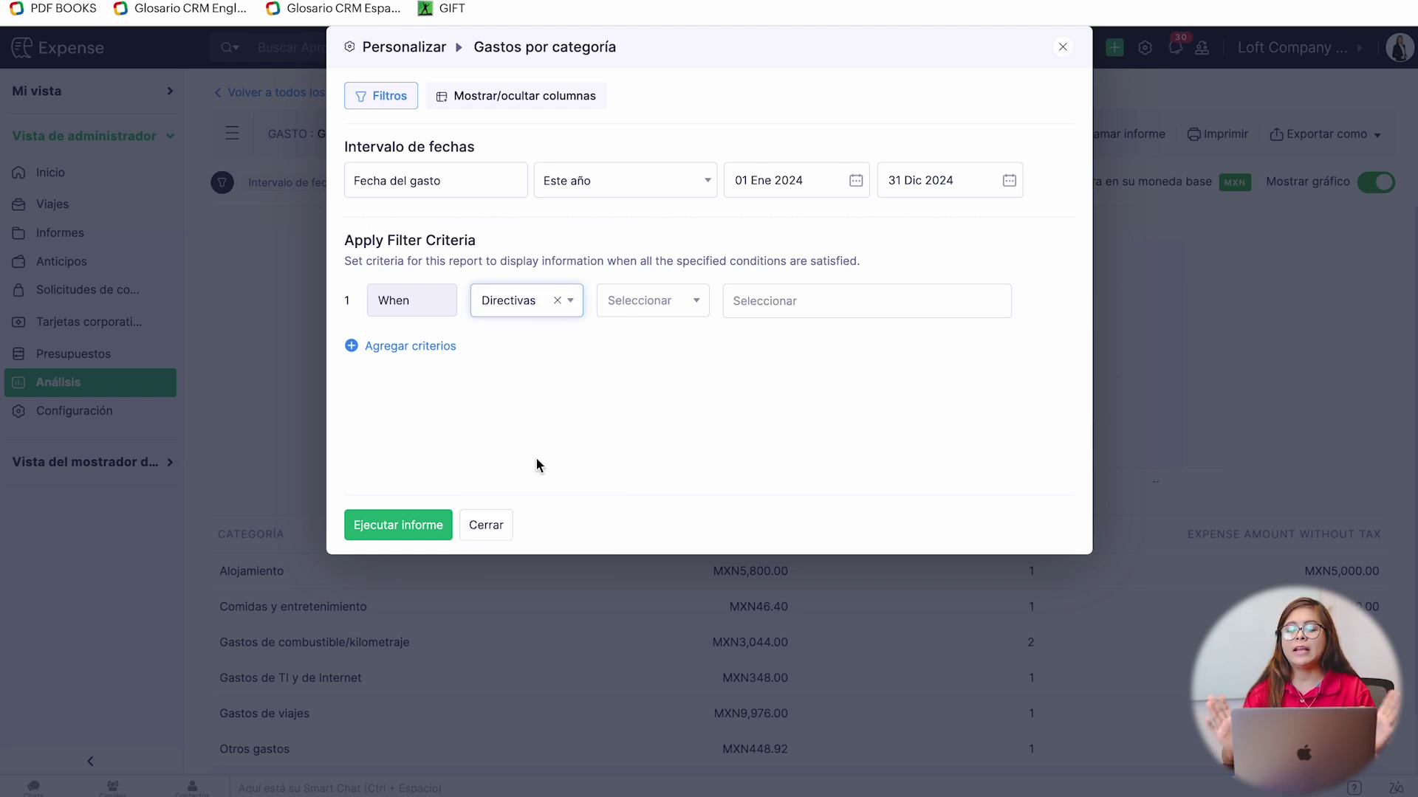
click(694, 312)
click(650, 343)
click(750, 306)
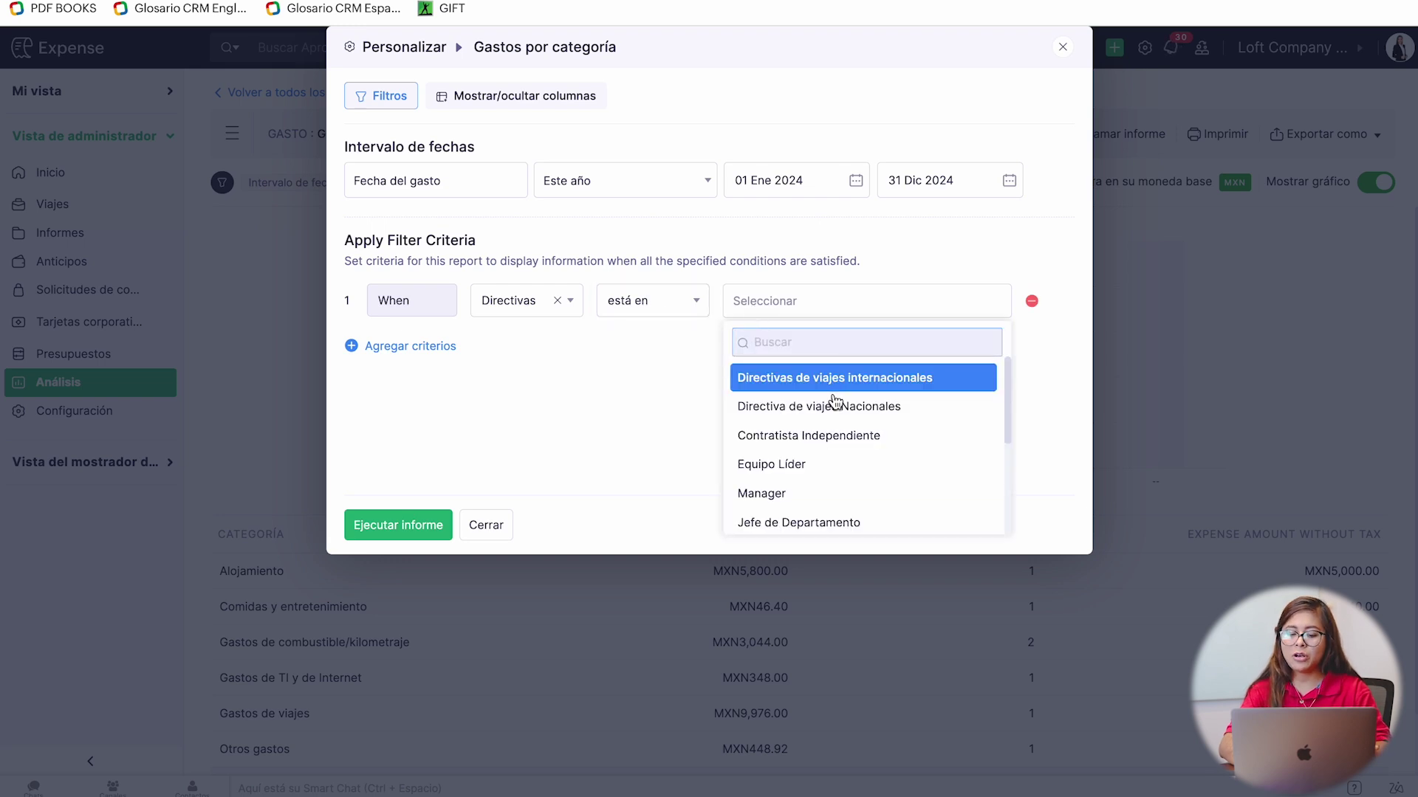
scroll(832, 440, down, 2)
scroll(832, 440, up, 2)
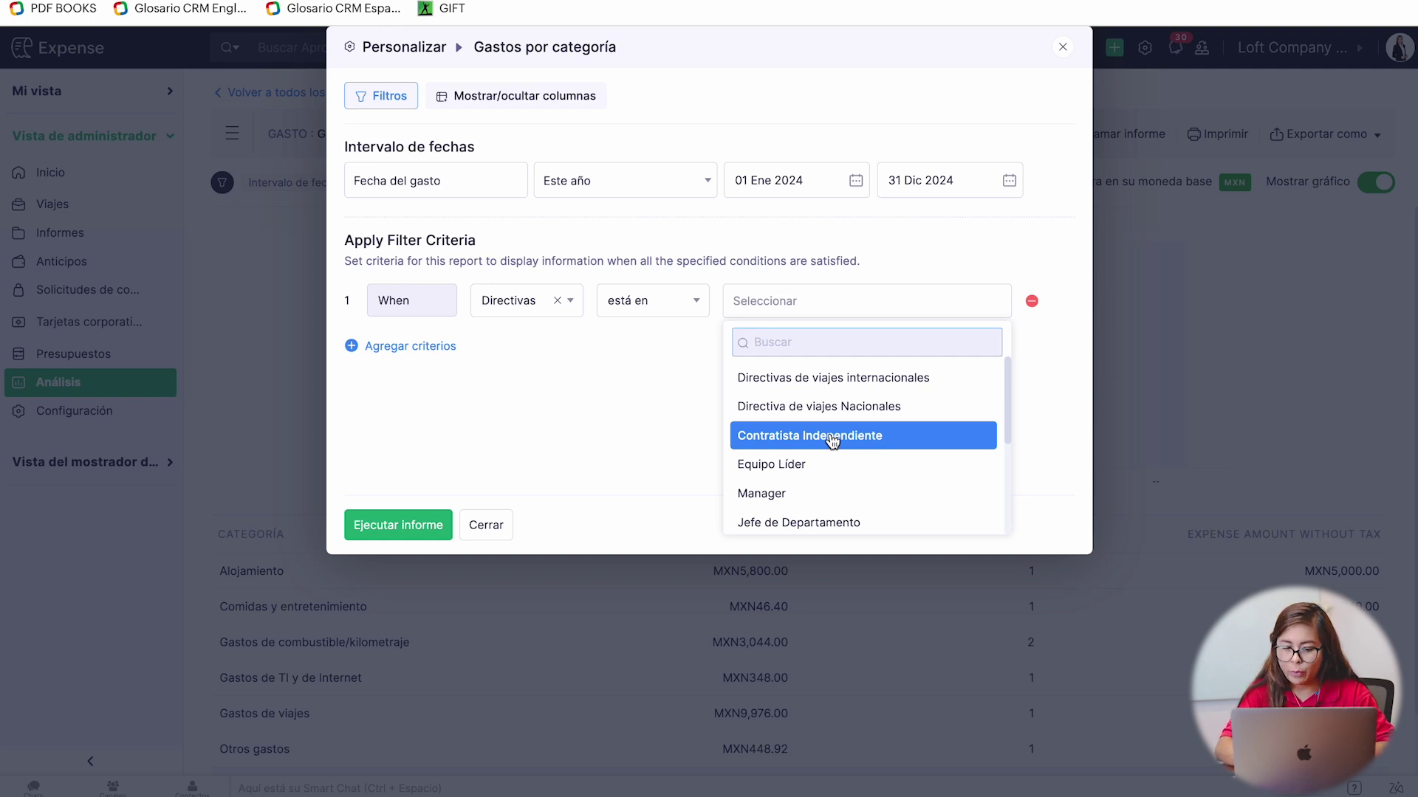
scroll(833, 441, down, 3)
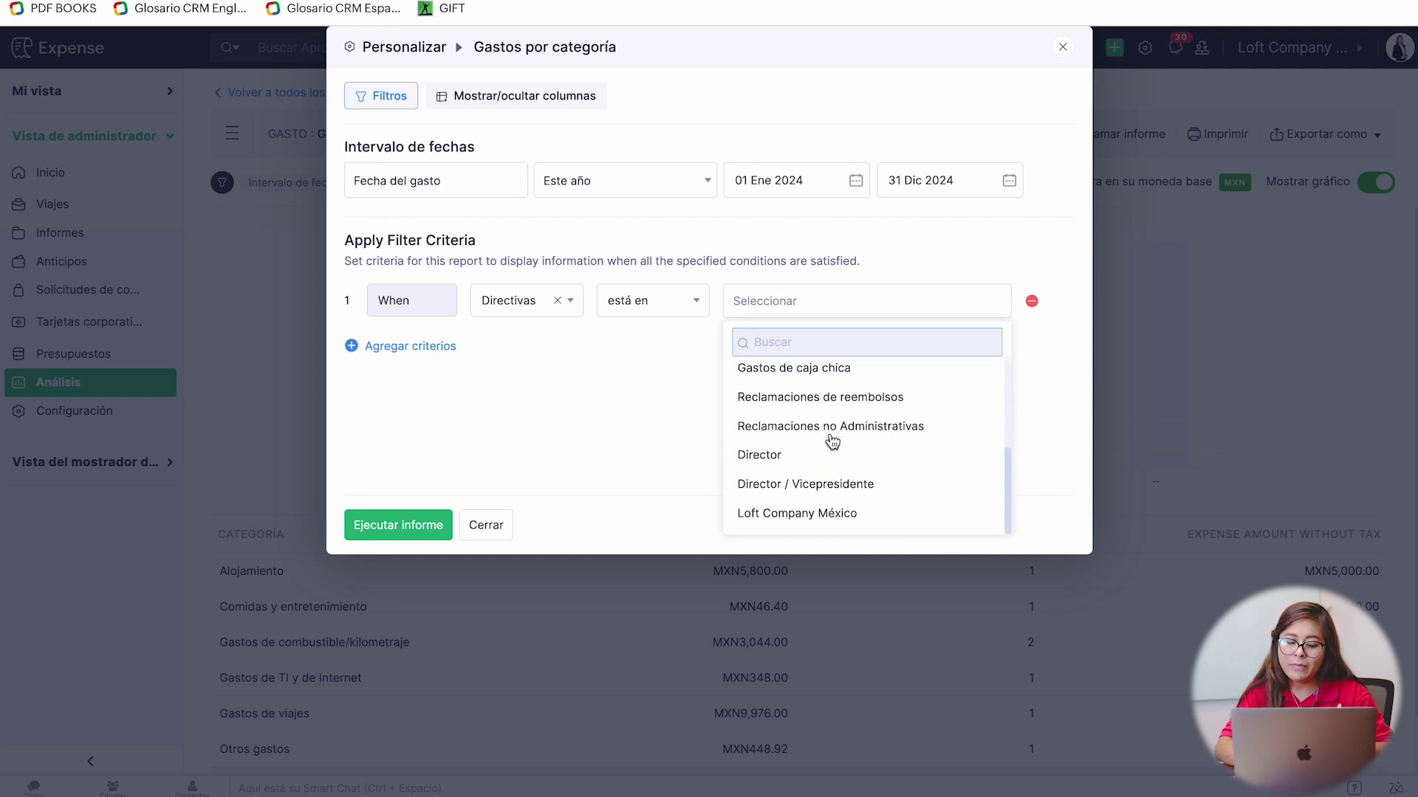
click(806, 515)
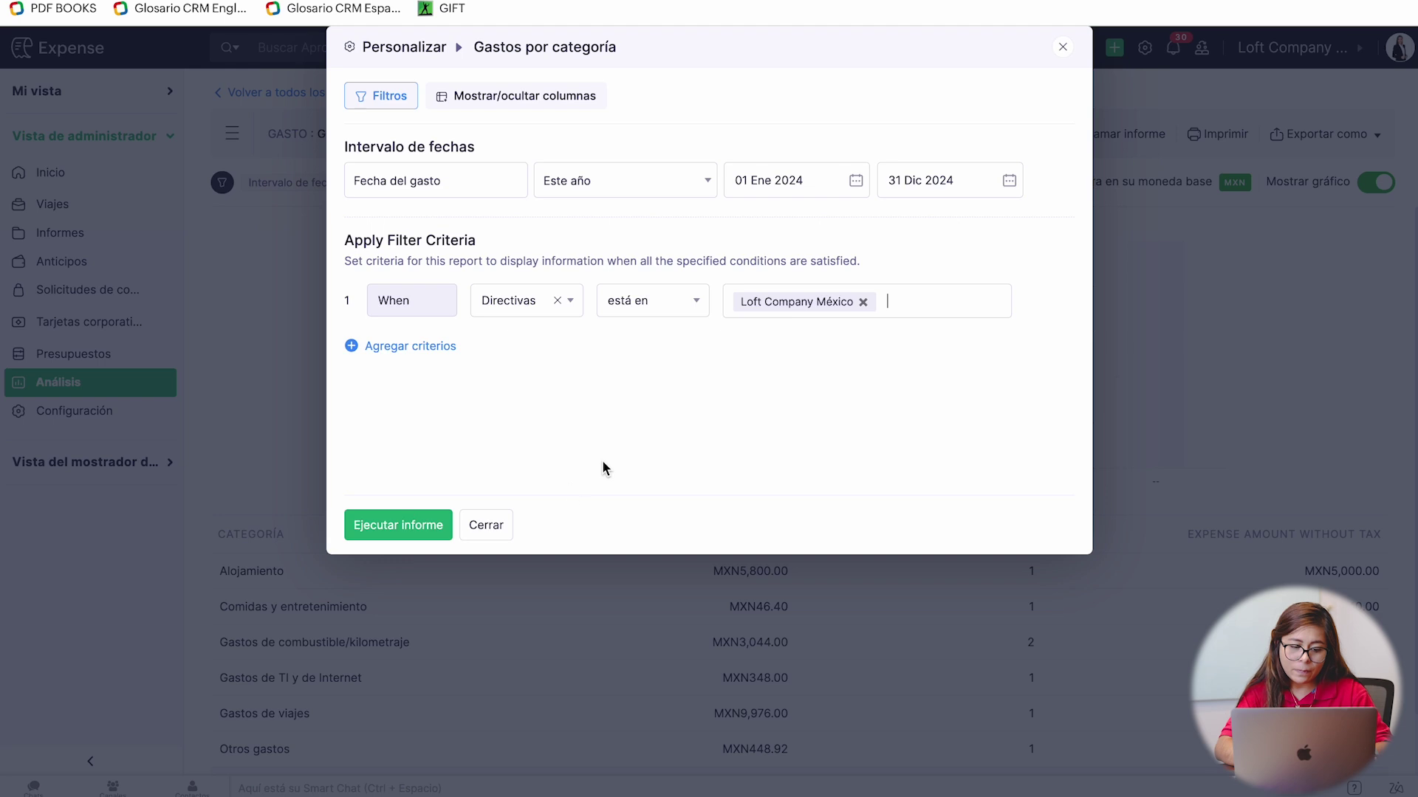
click(435, 524)
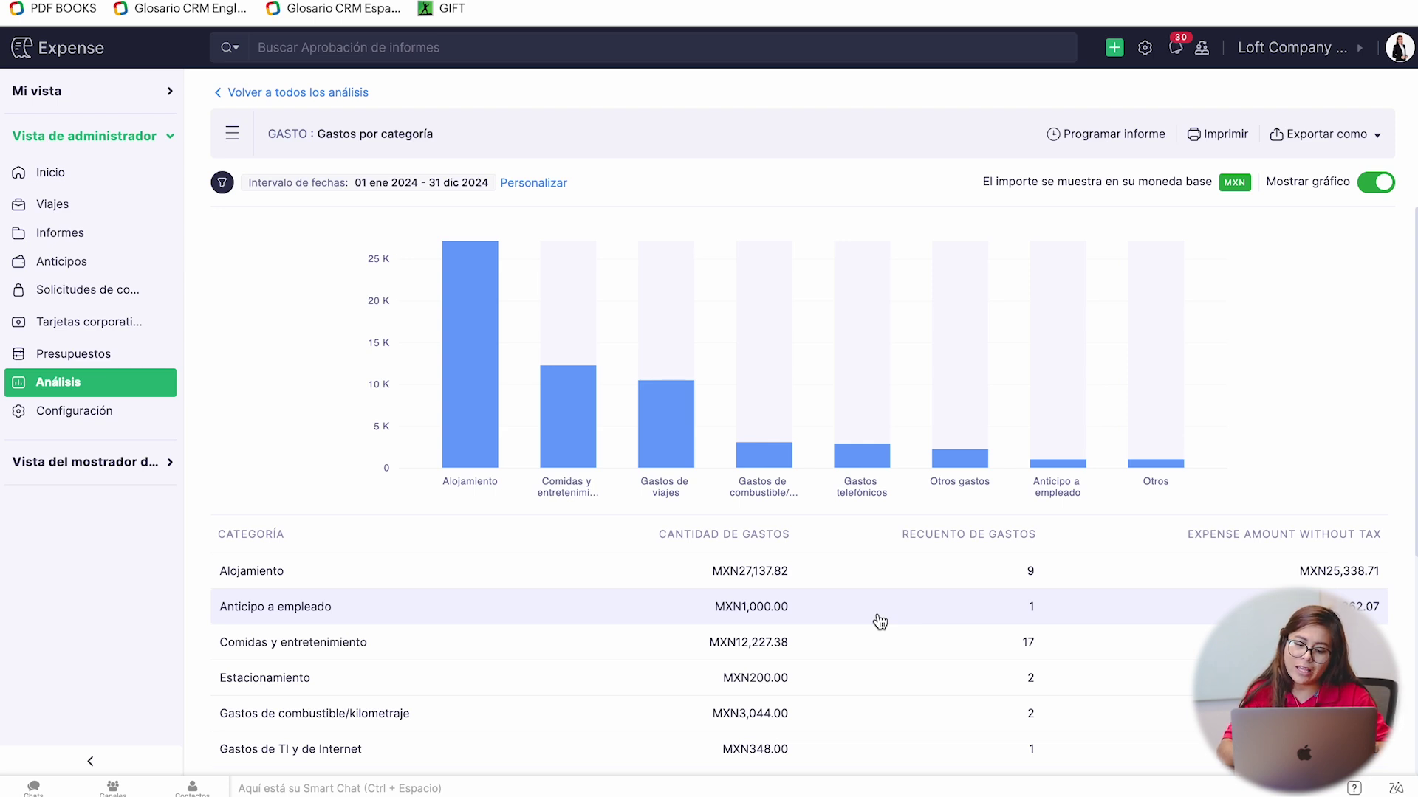
- Review the individual expenses behind the Alojamiento category, and return to the Gastos por categoría report
scroll(879, 620, down, 3)
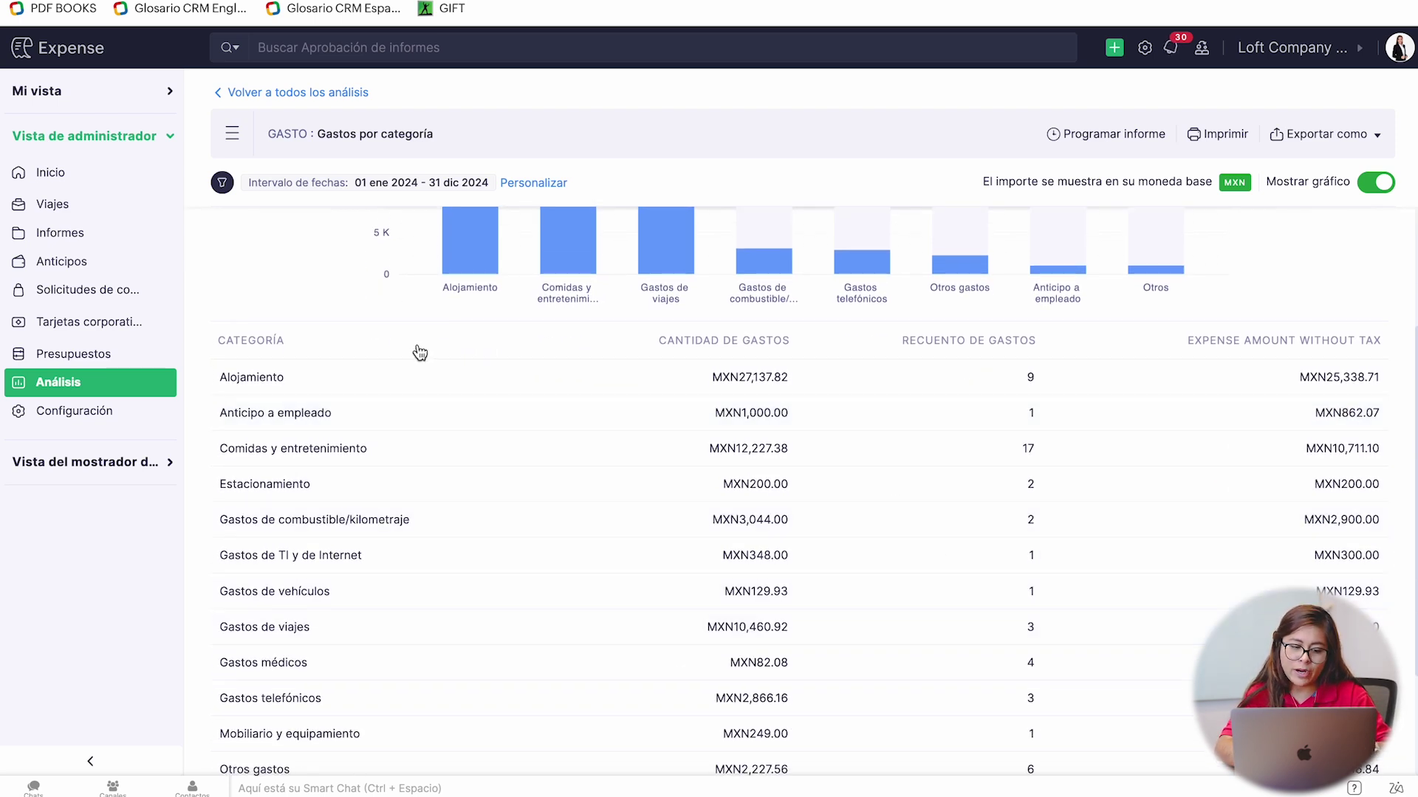
click(278, 385)
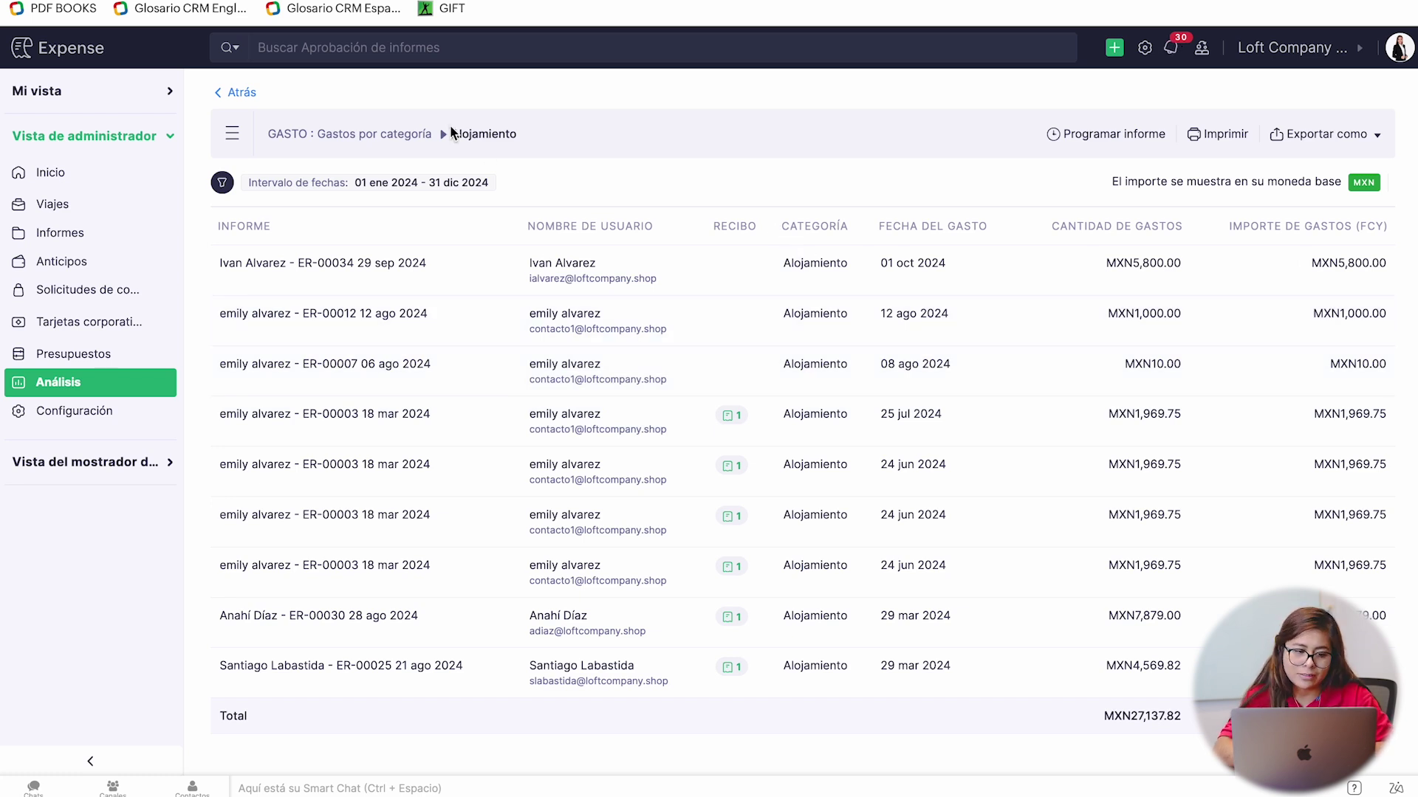
click(230, 93)
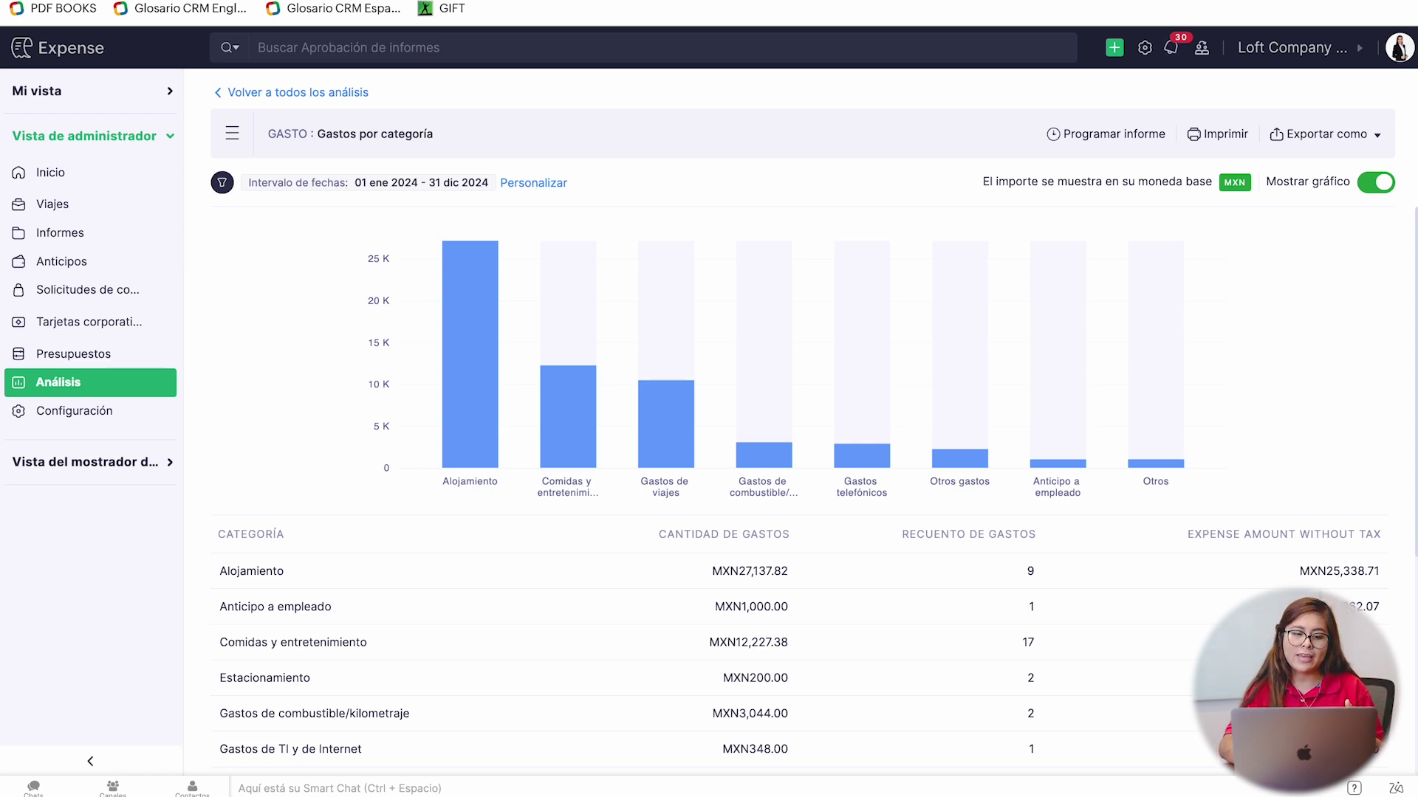
- Open the configuration and review the organization's Usuarios list and its Roles y permisos
click(95, 411)
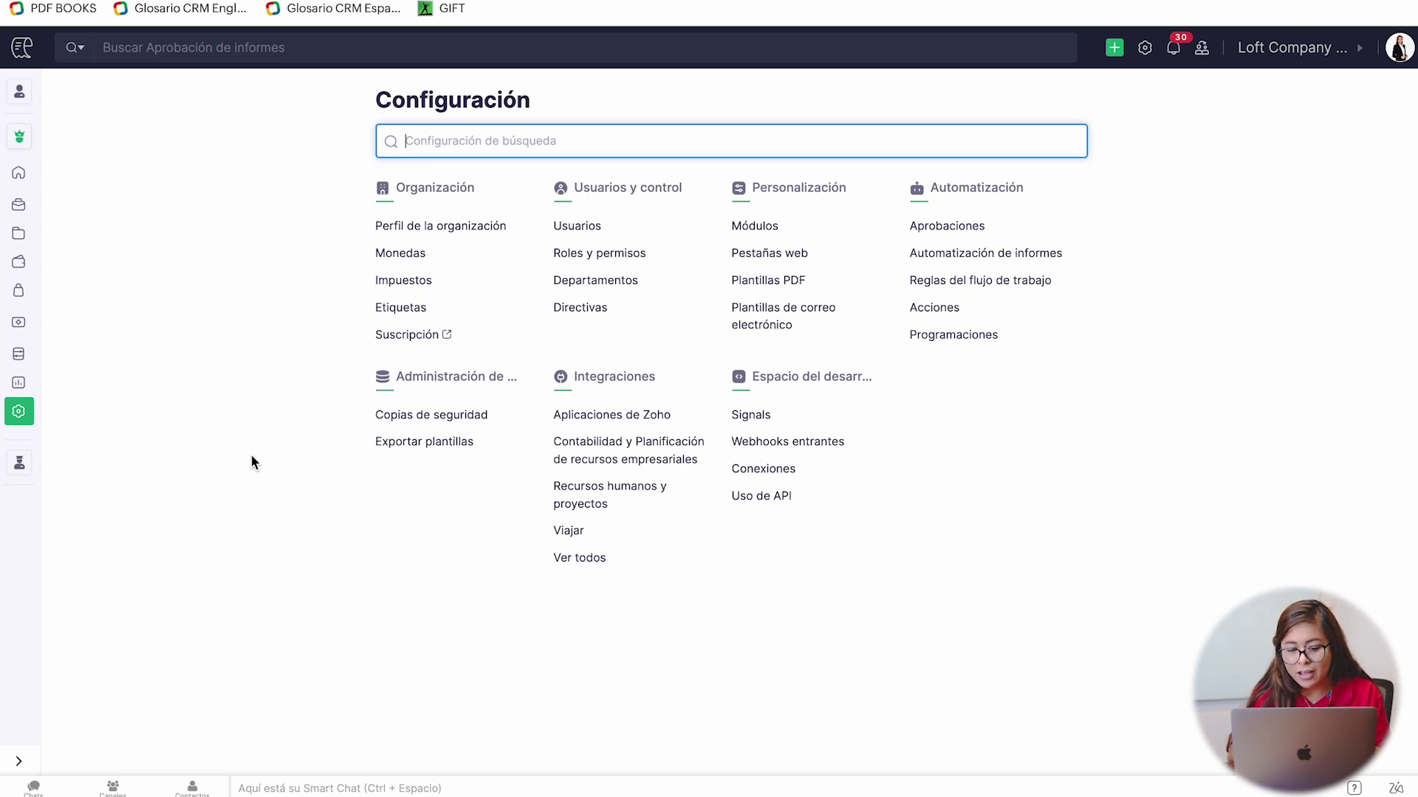
click(583, 228)
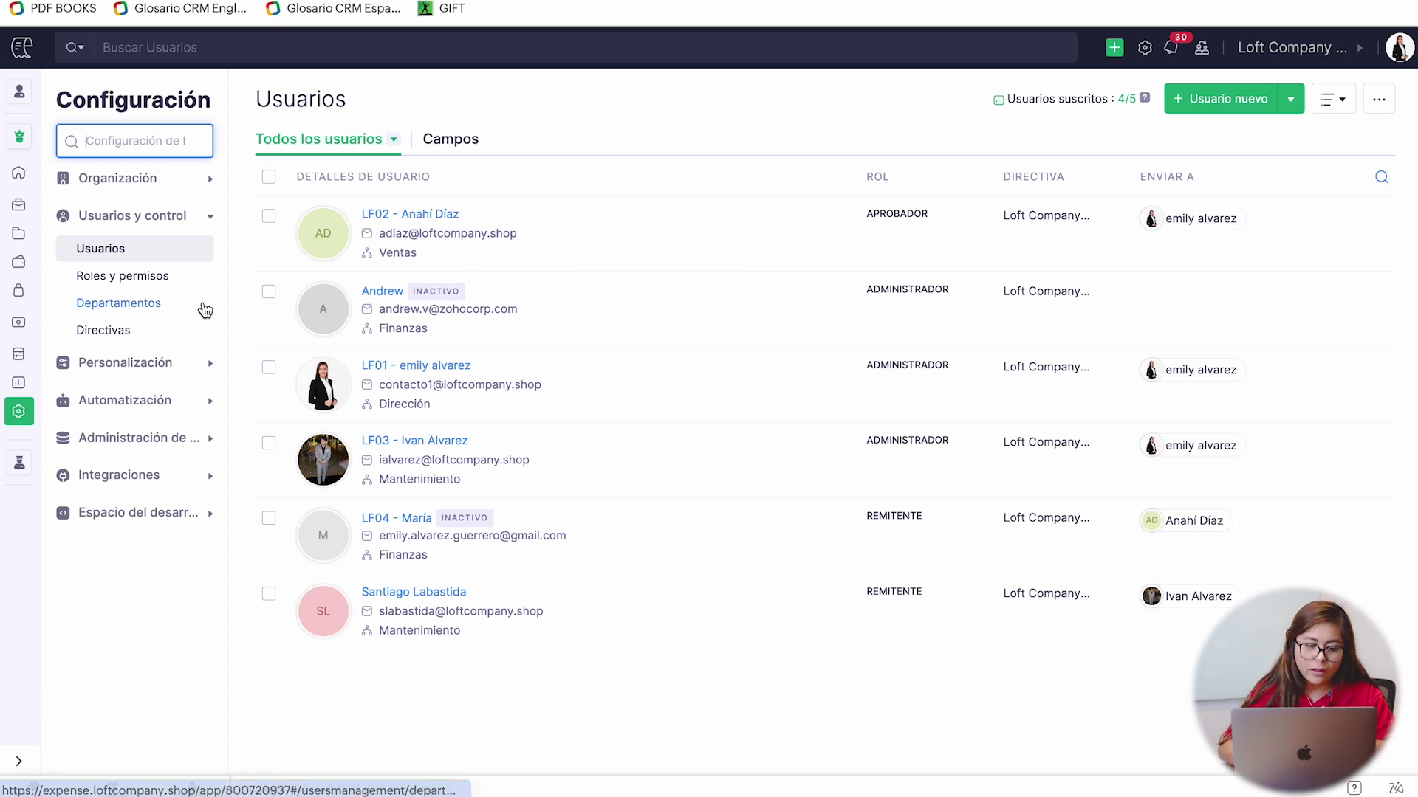
click(165, 282)
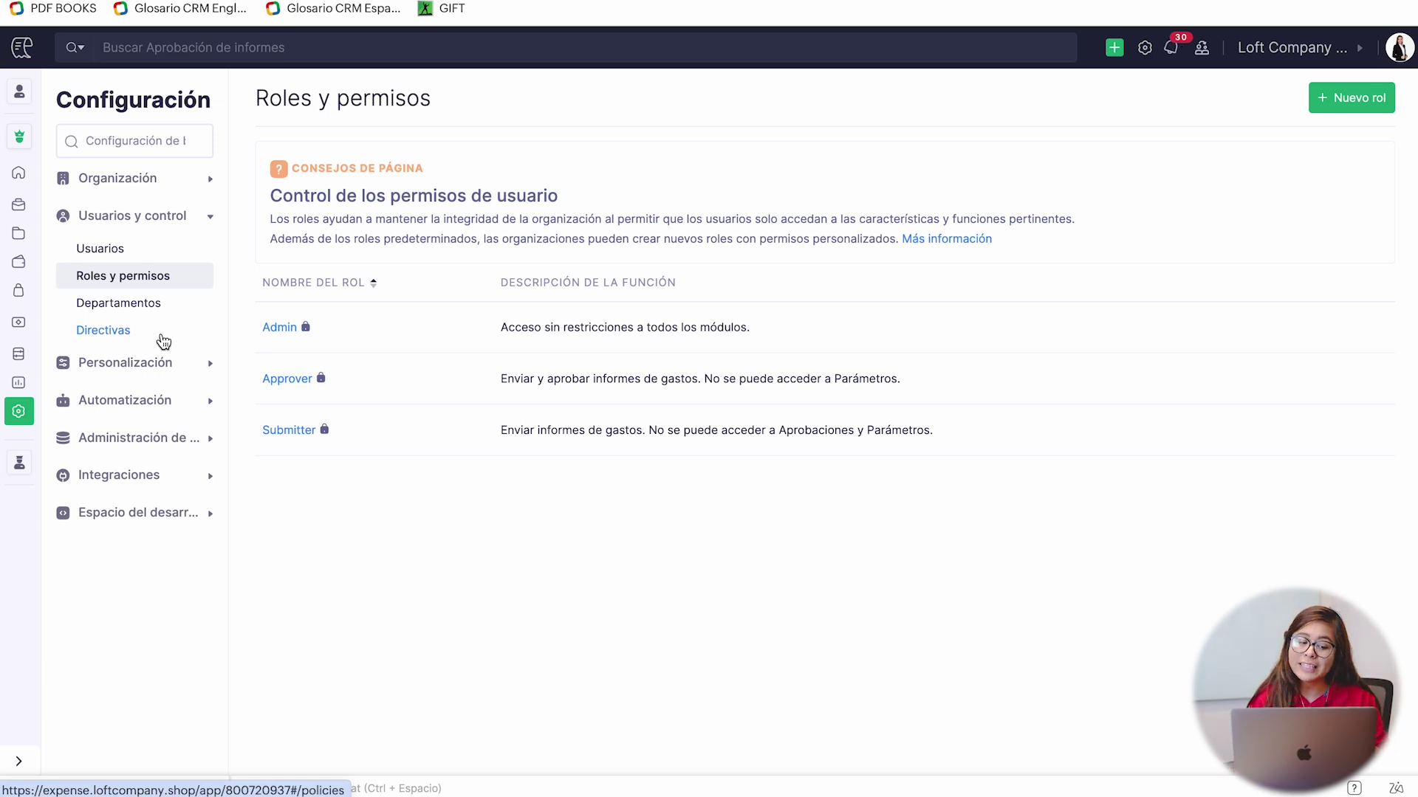
- Open the Loft Company México policy from Directivas and review its general settings, travel policy file and foreign currency surcharge
click(112, 332)
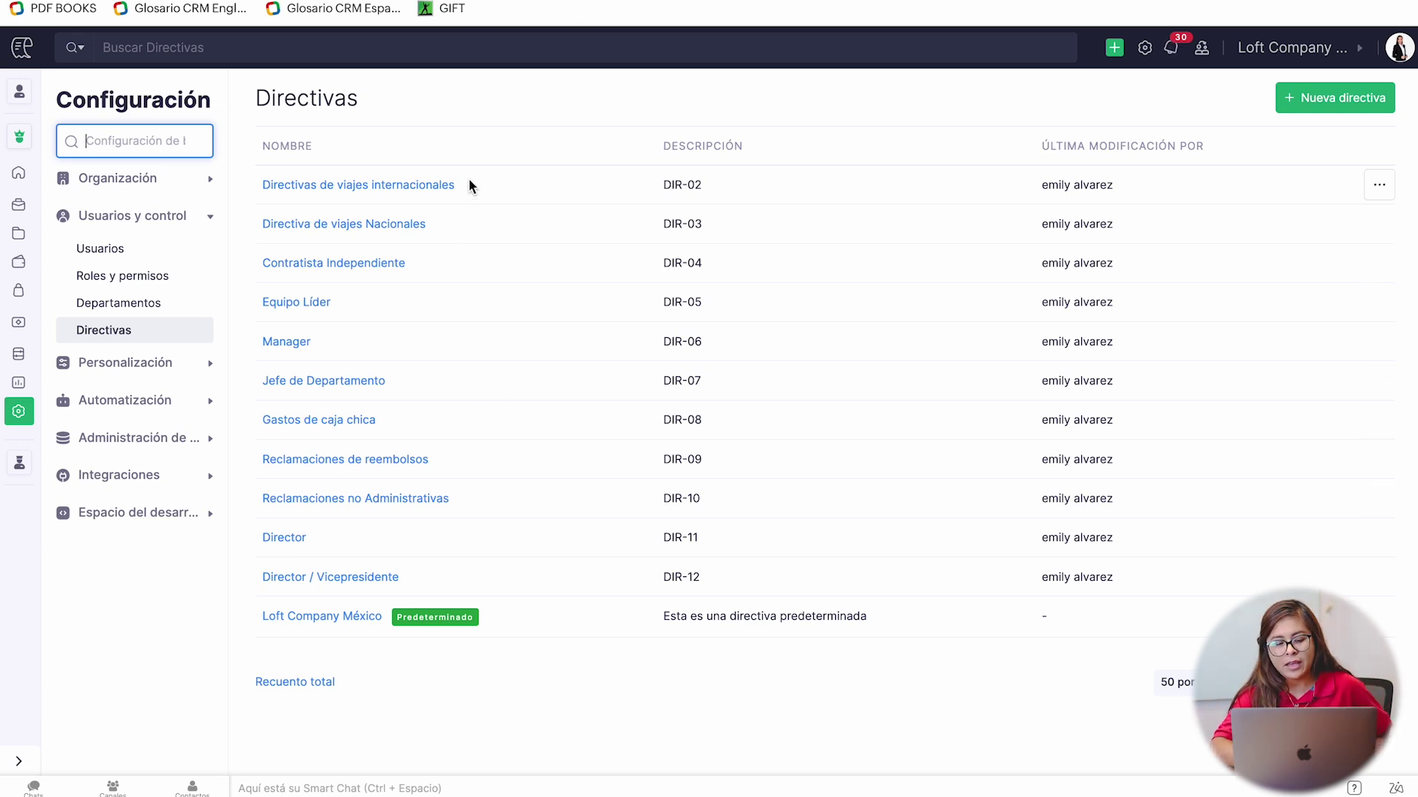
click(329, 624)
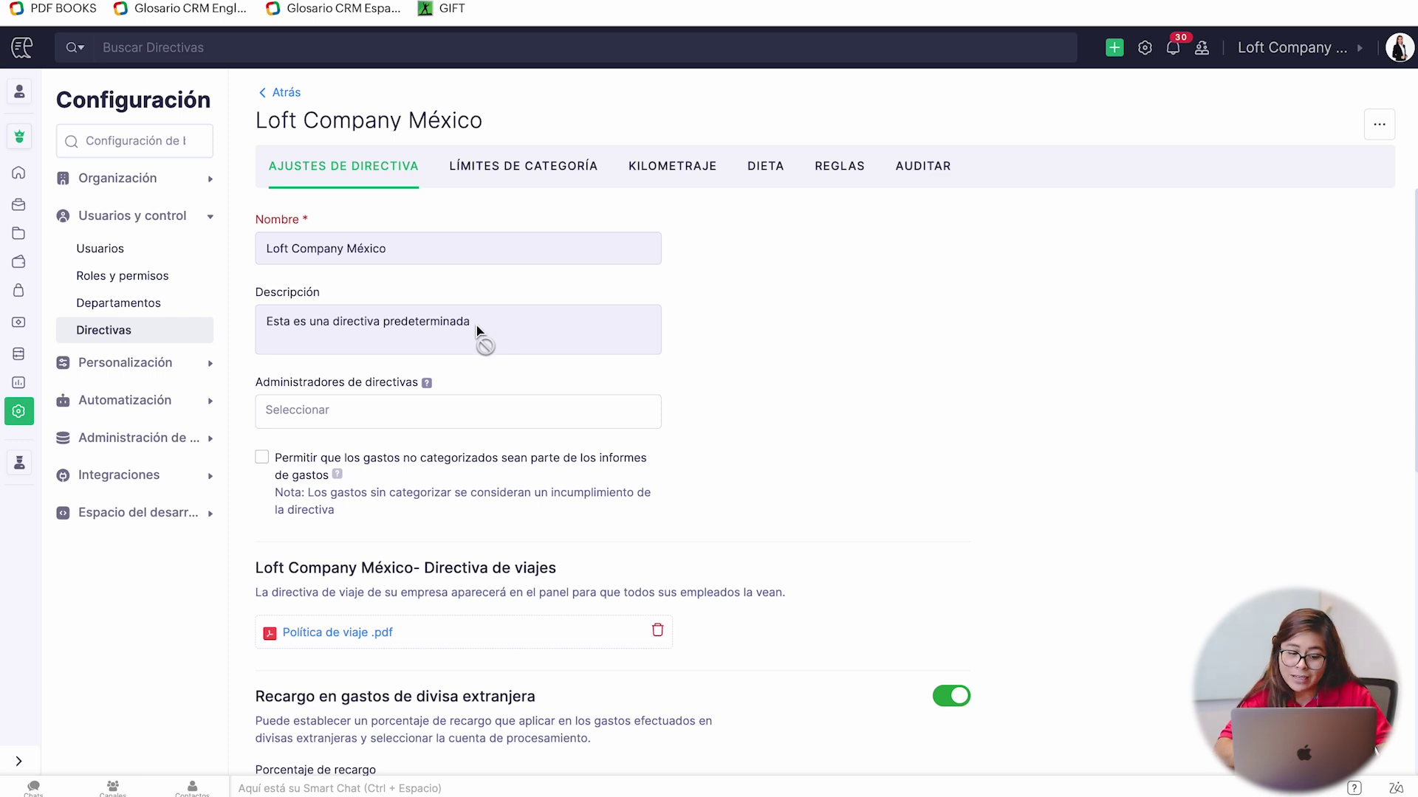
scroll(459, 515, down, 1)
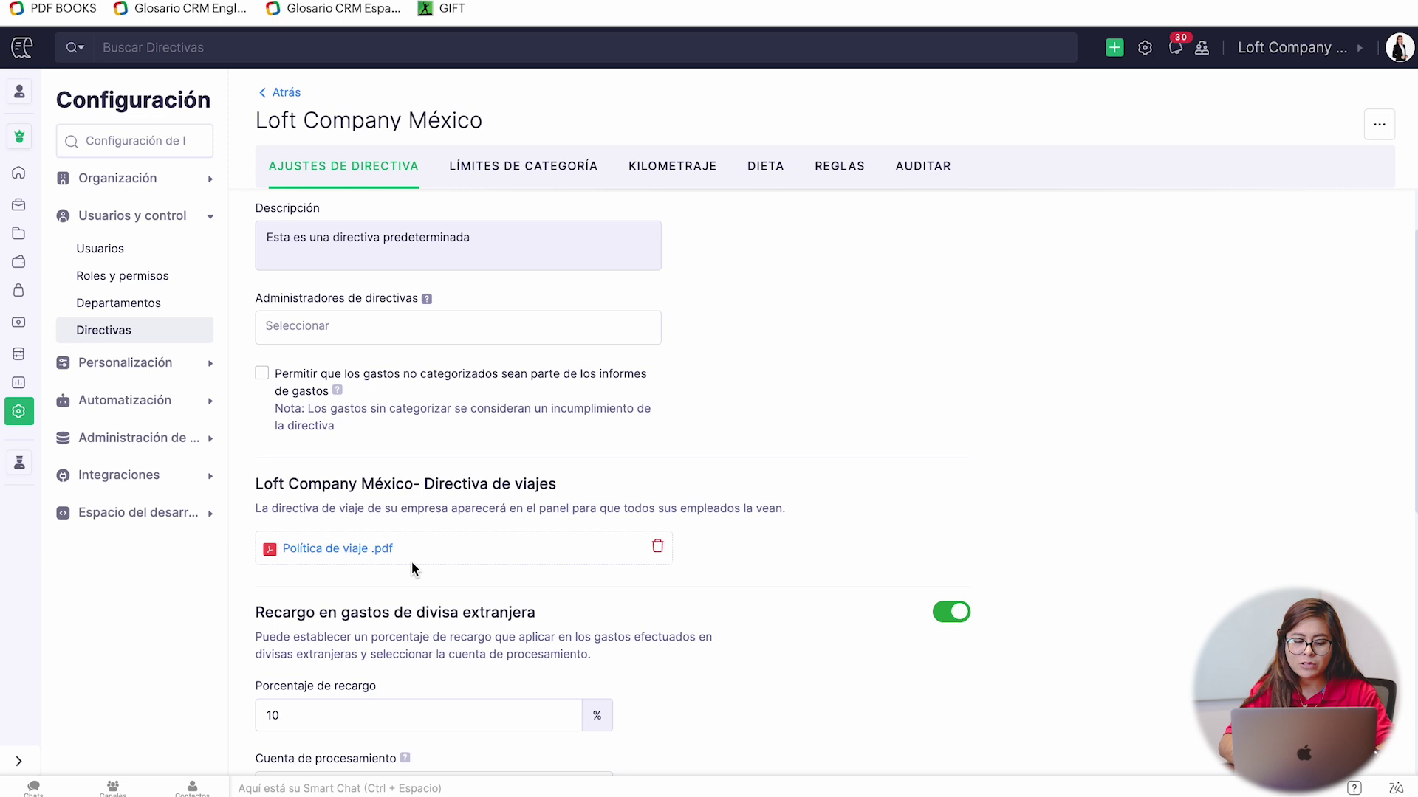
scroll(381, 552, down, 2)
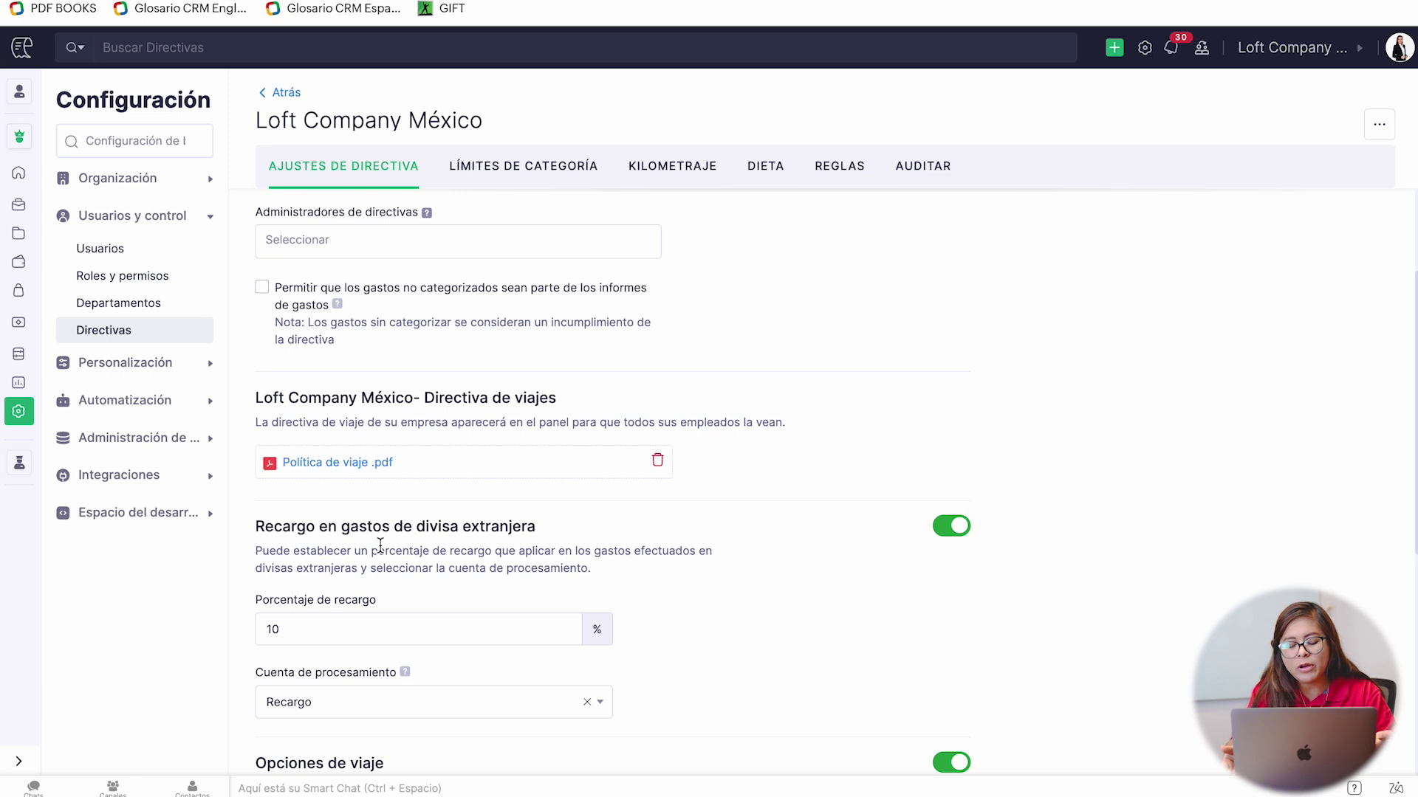
scroll(380, 543, down, 1)
scroll(380, 544, up, 3)
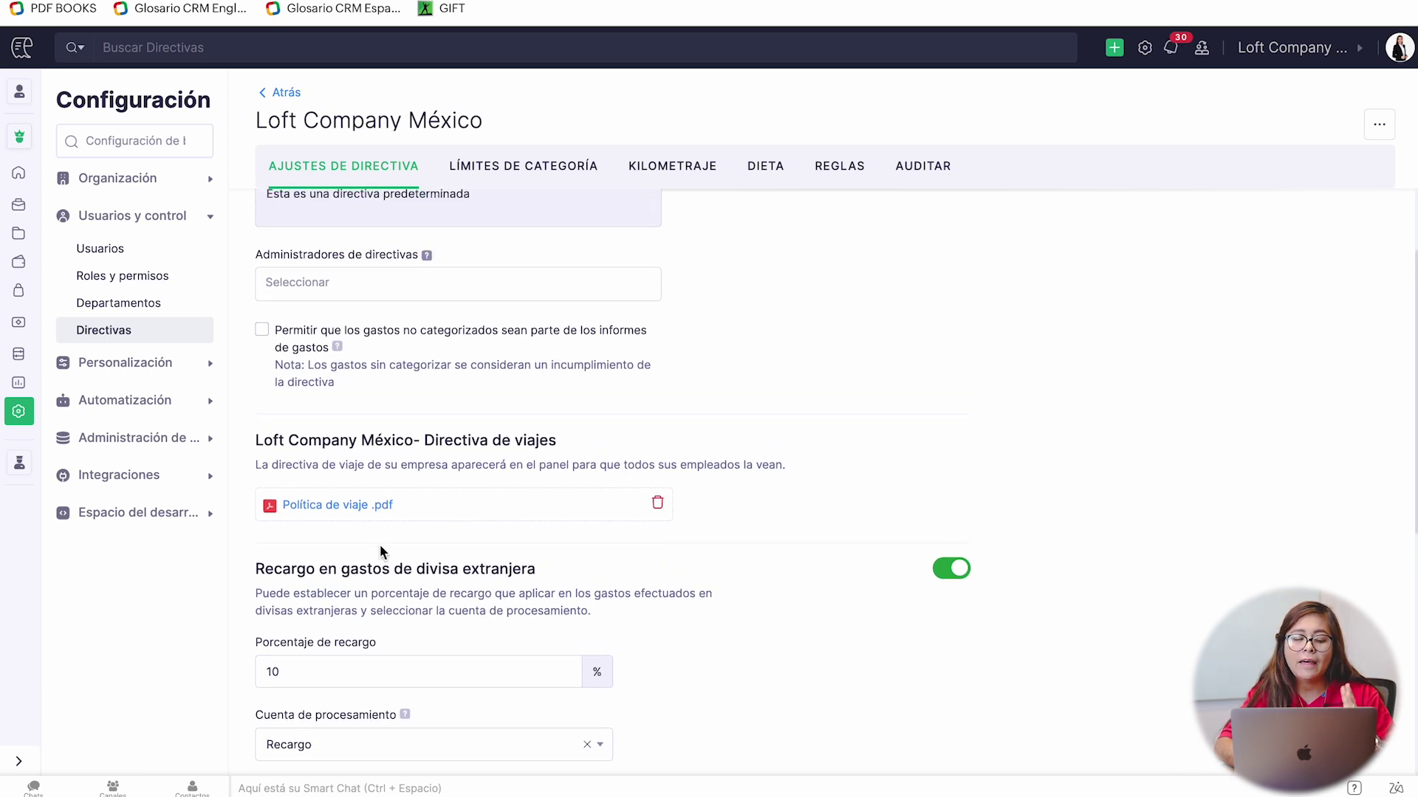
- Examine the Loft Company México policy's general limits and category-specific expense limits
click(544, 176)
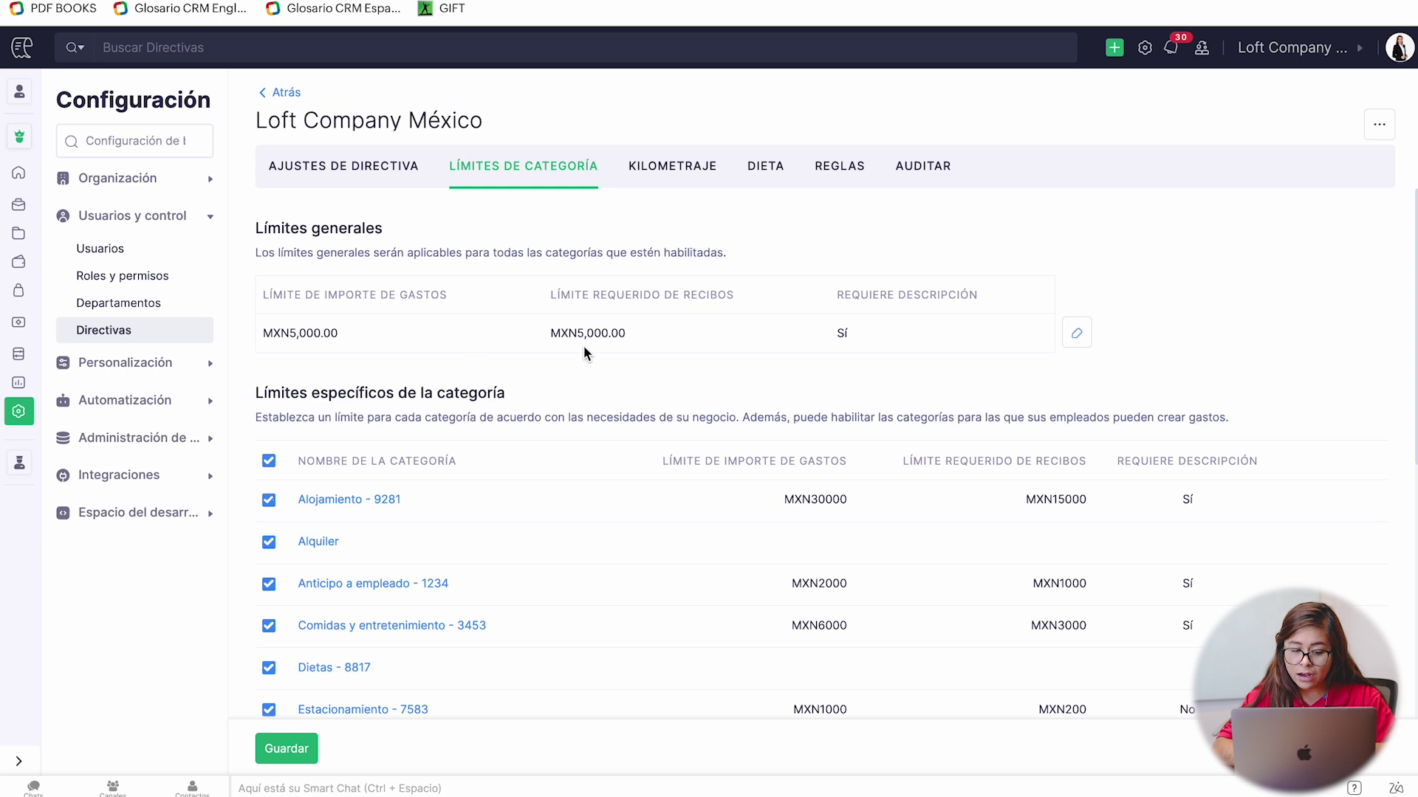
scroll(602, 532, down, 3)
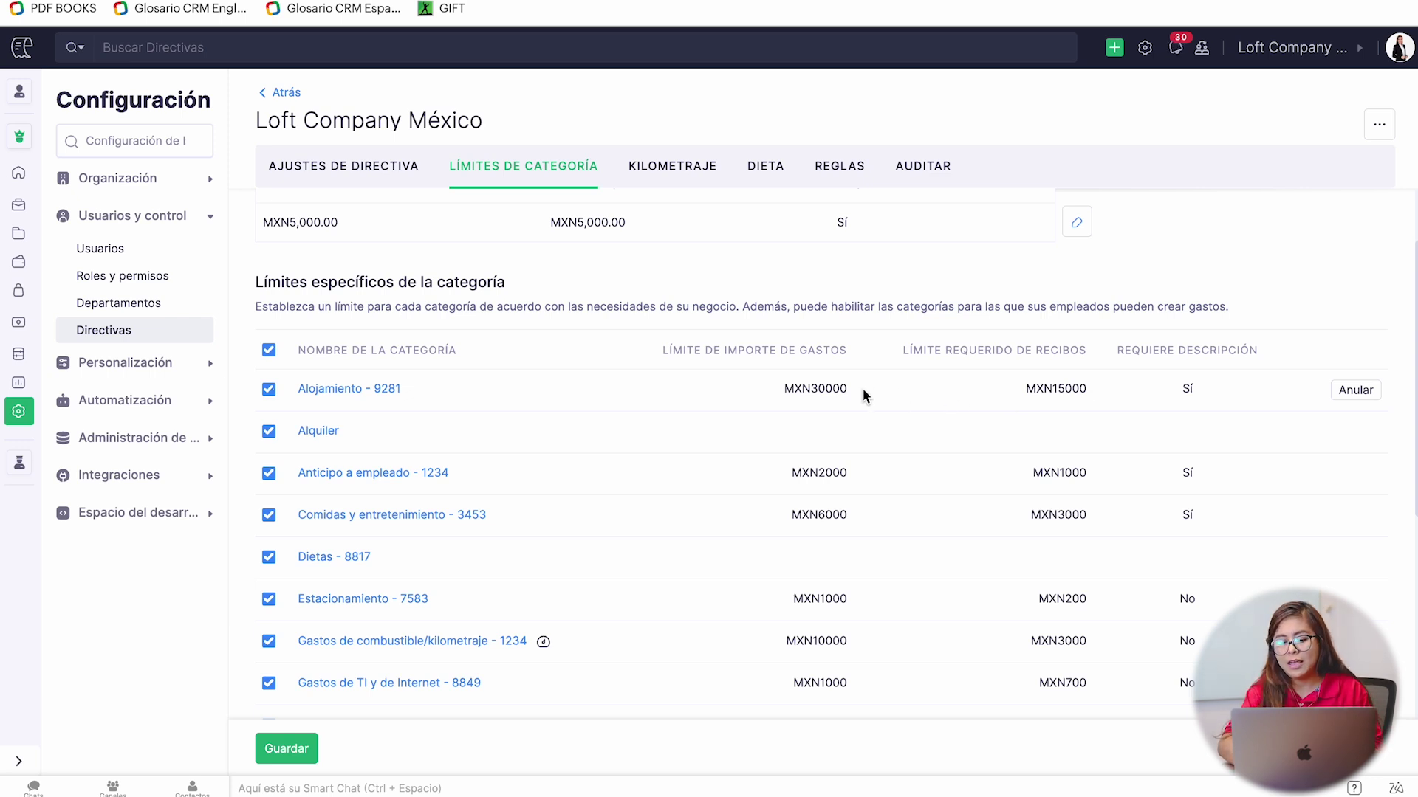
scroll(862, 388, up, 2)
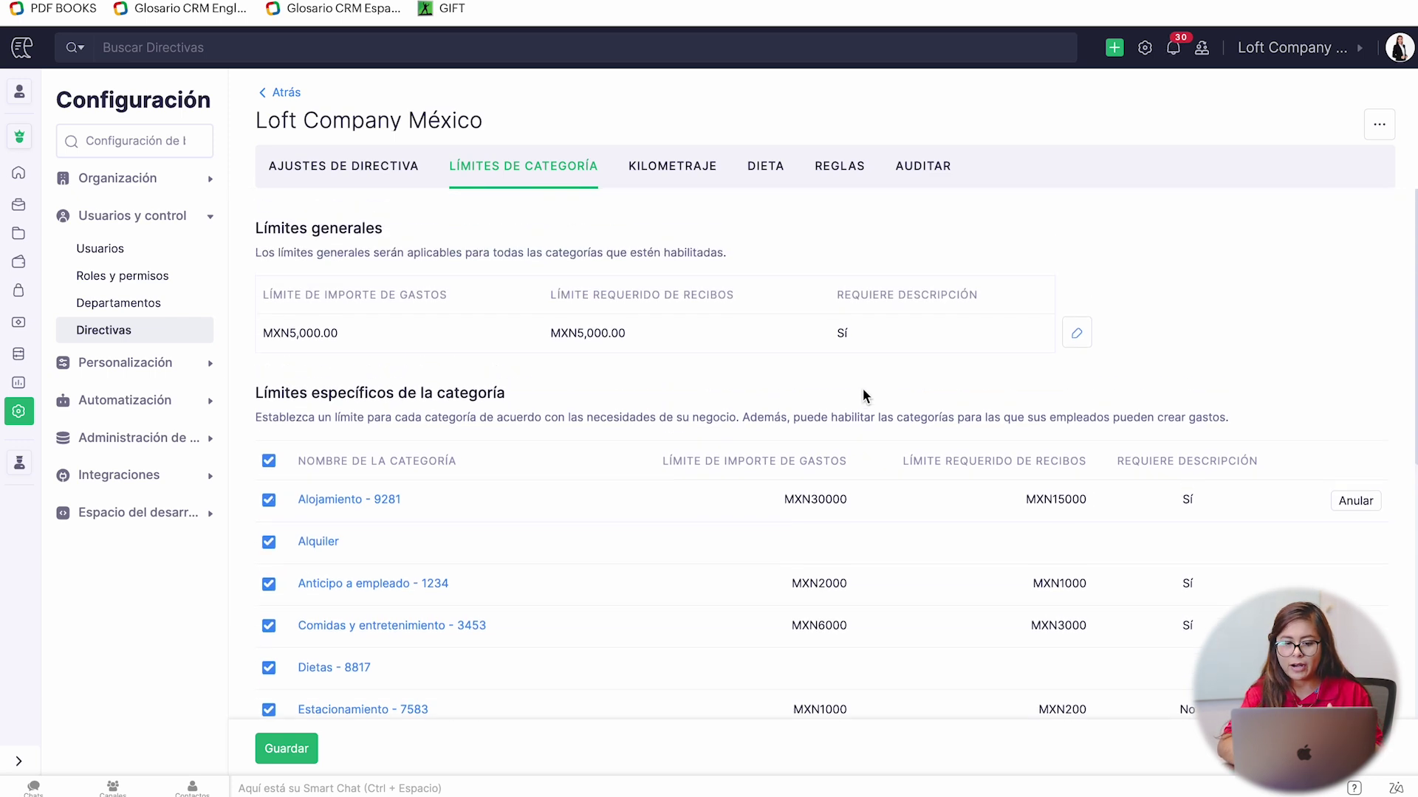
- Review the policy's mileage rates per vehicle and its per diem rates by location
click(691, 169)
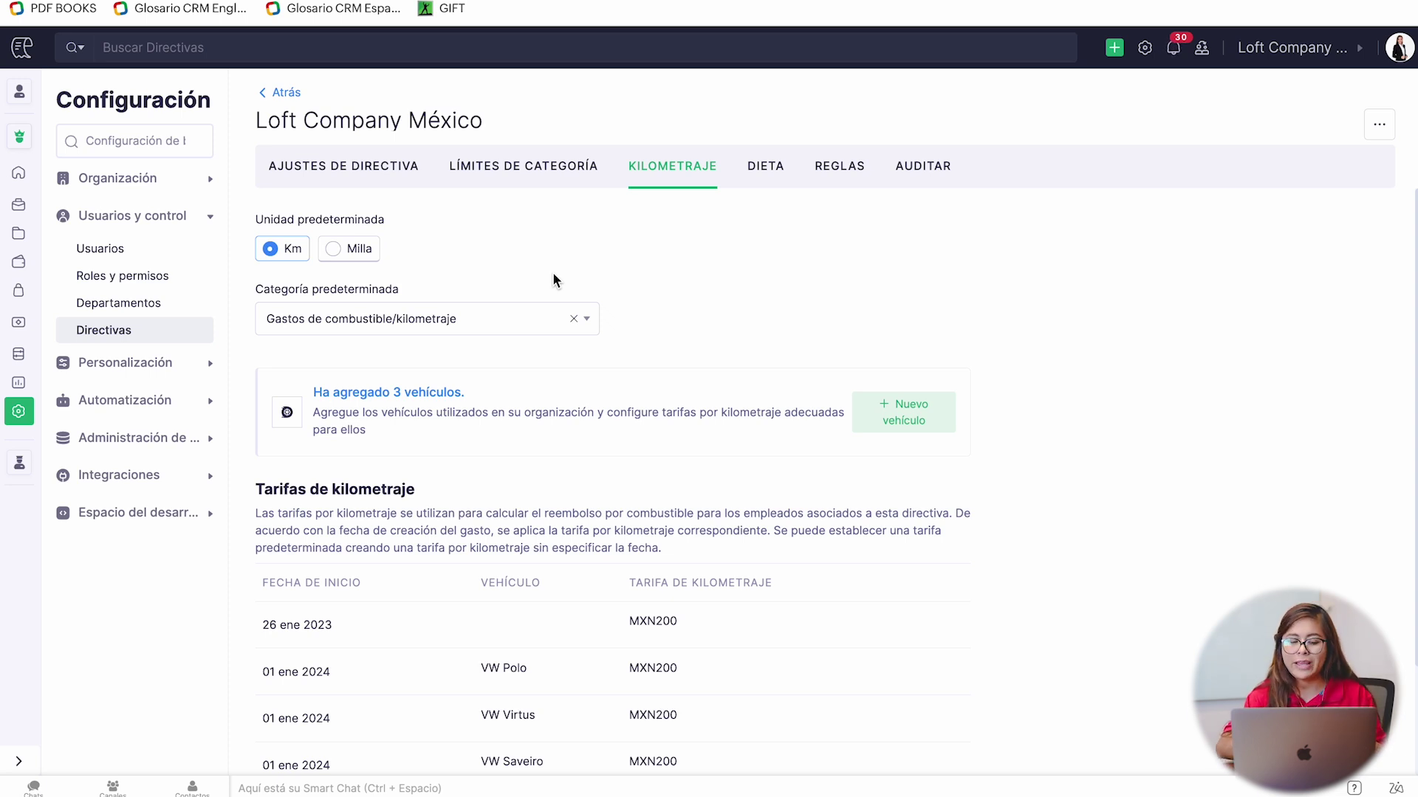
scroll(730, 608, down, 3)
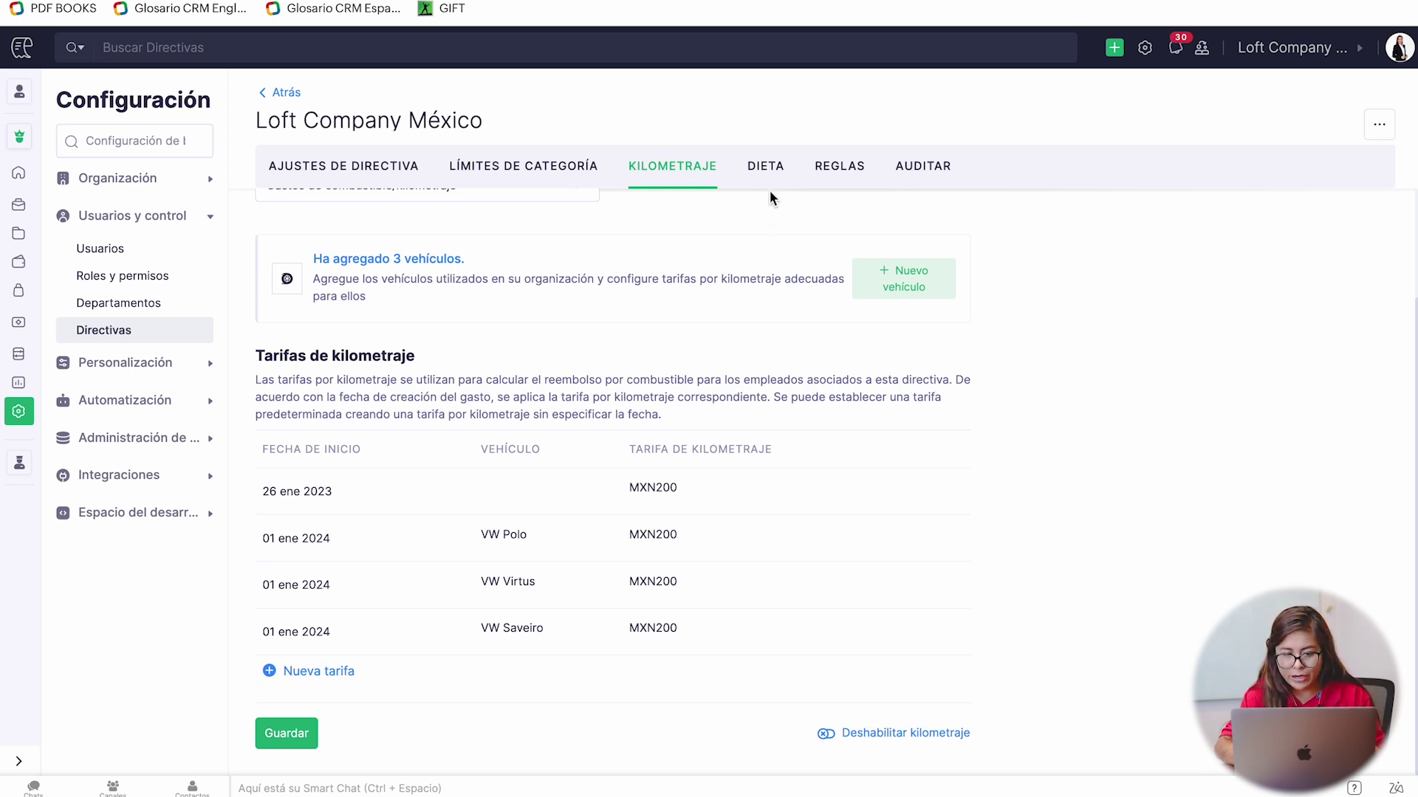
click(767, 167)
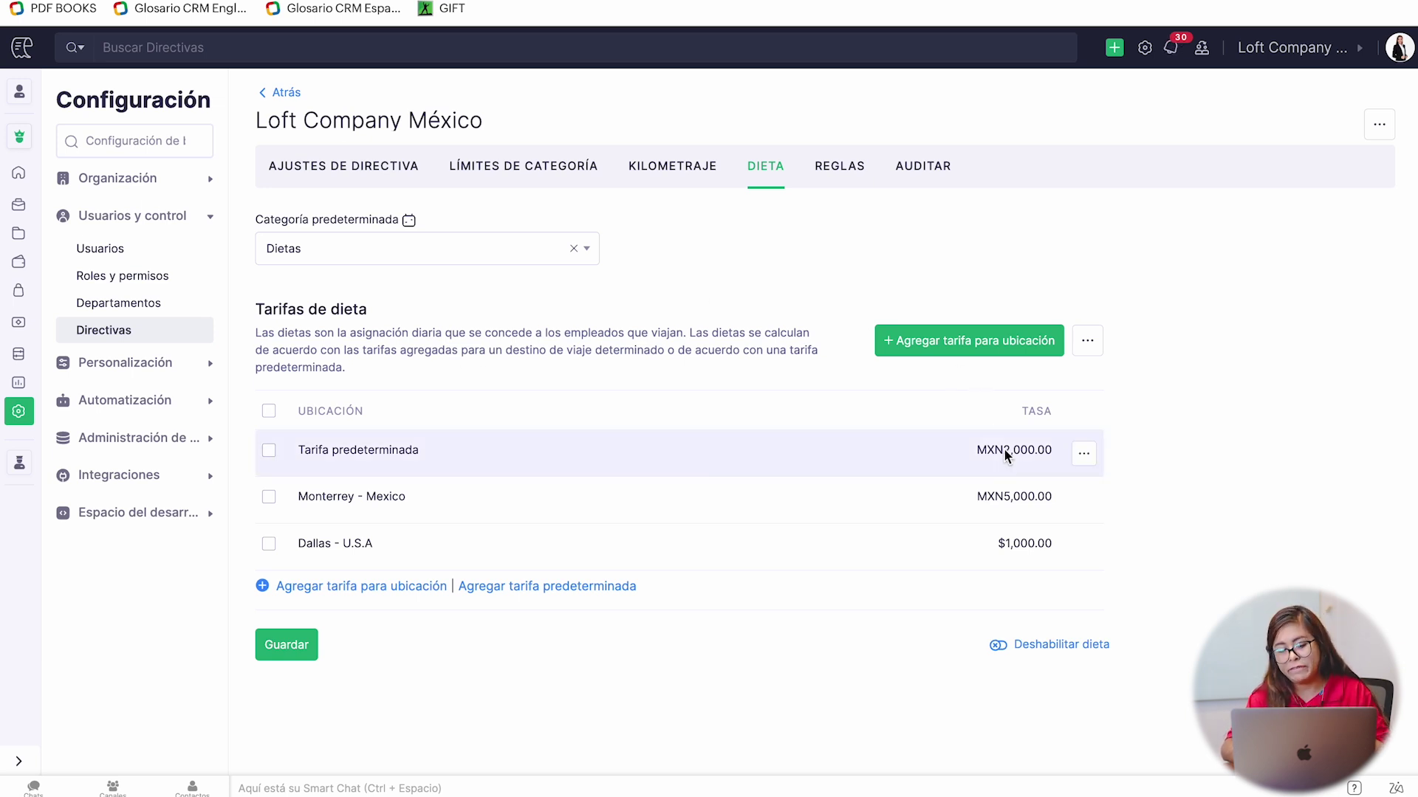
- Open the policy's Bloqueo de gastos por recuento rule from Reglas and review the available limit types
click(838, 176)
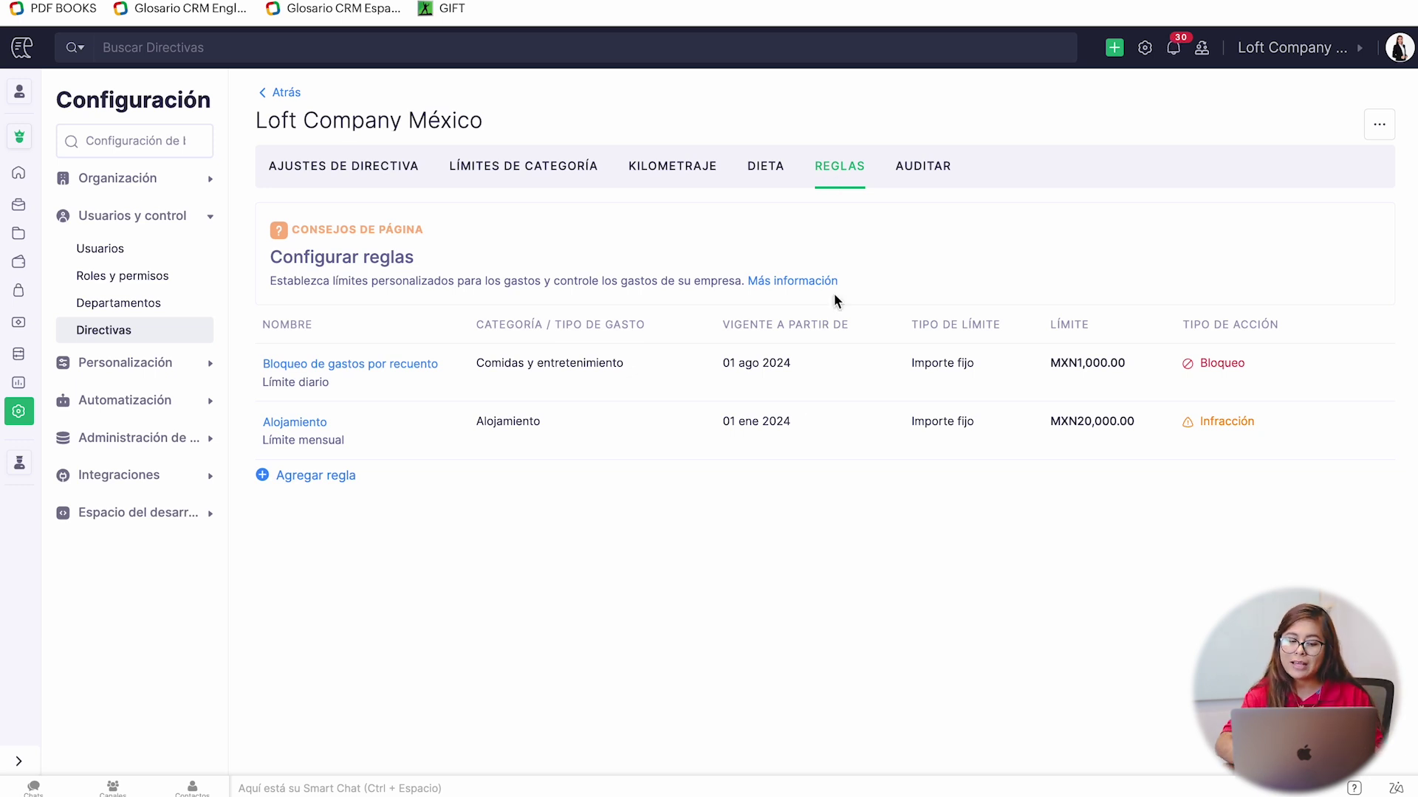
click(402, 364)
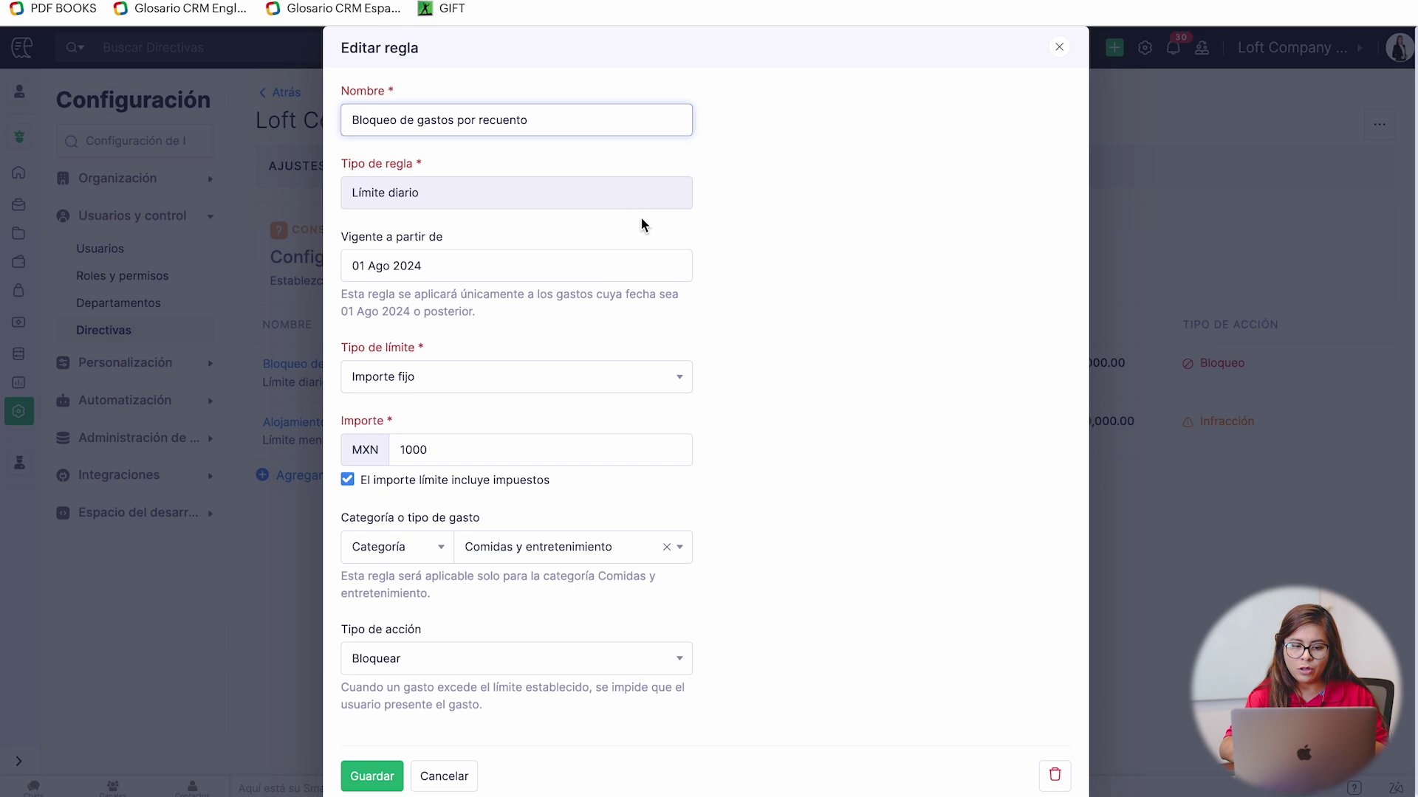
scroll(579, 392, down, 1)
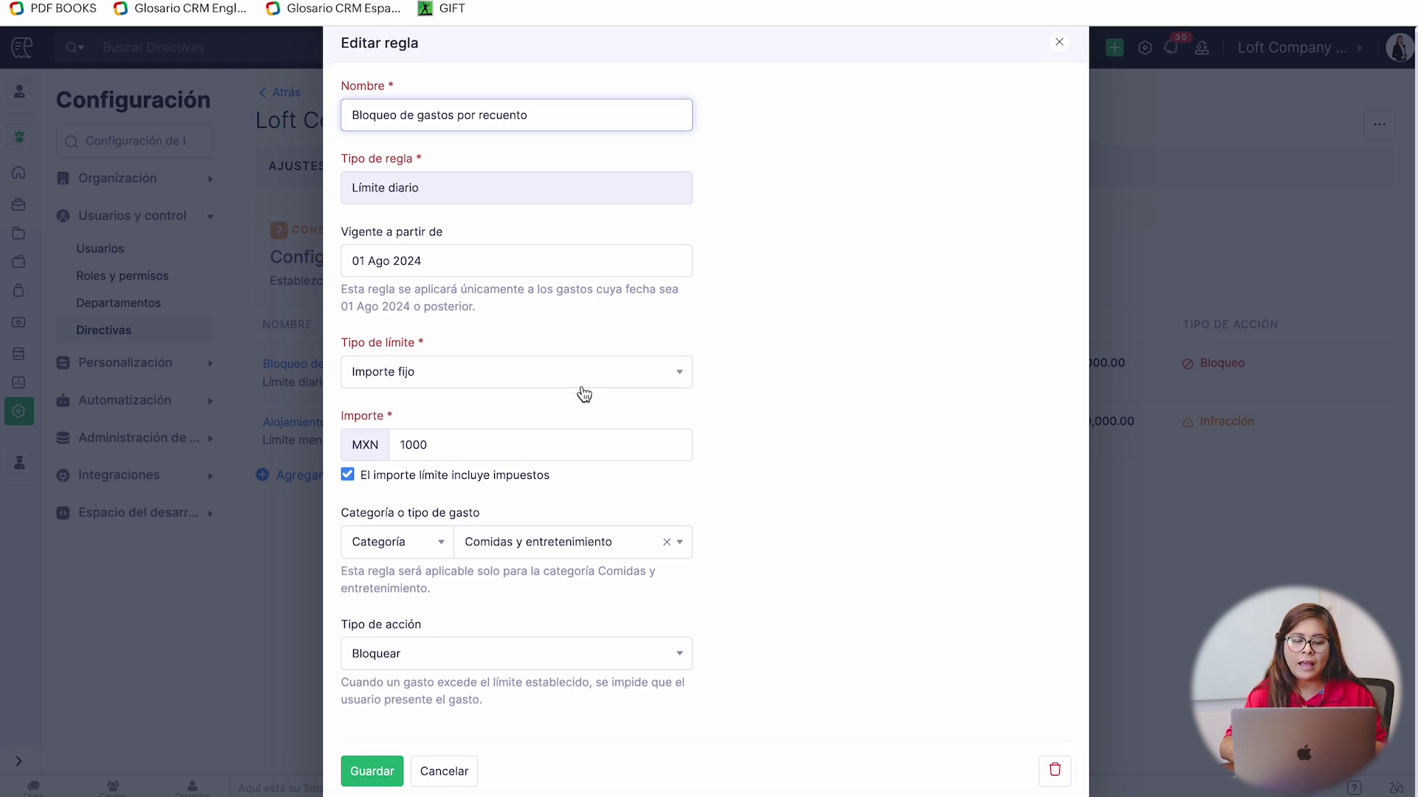
click(582, 378)
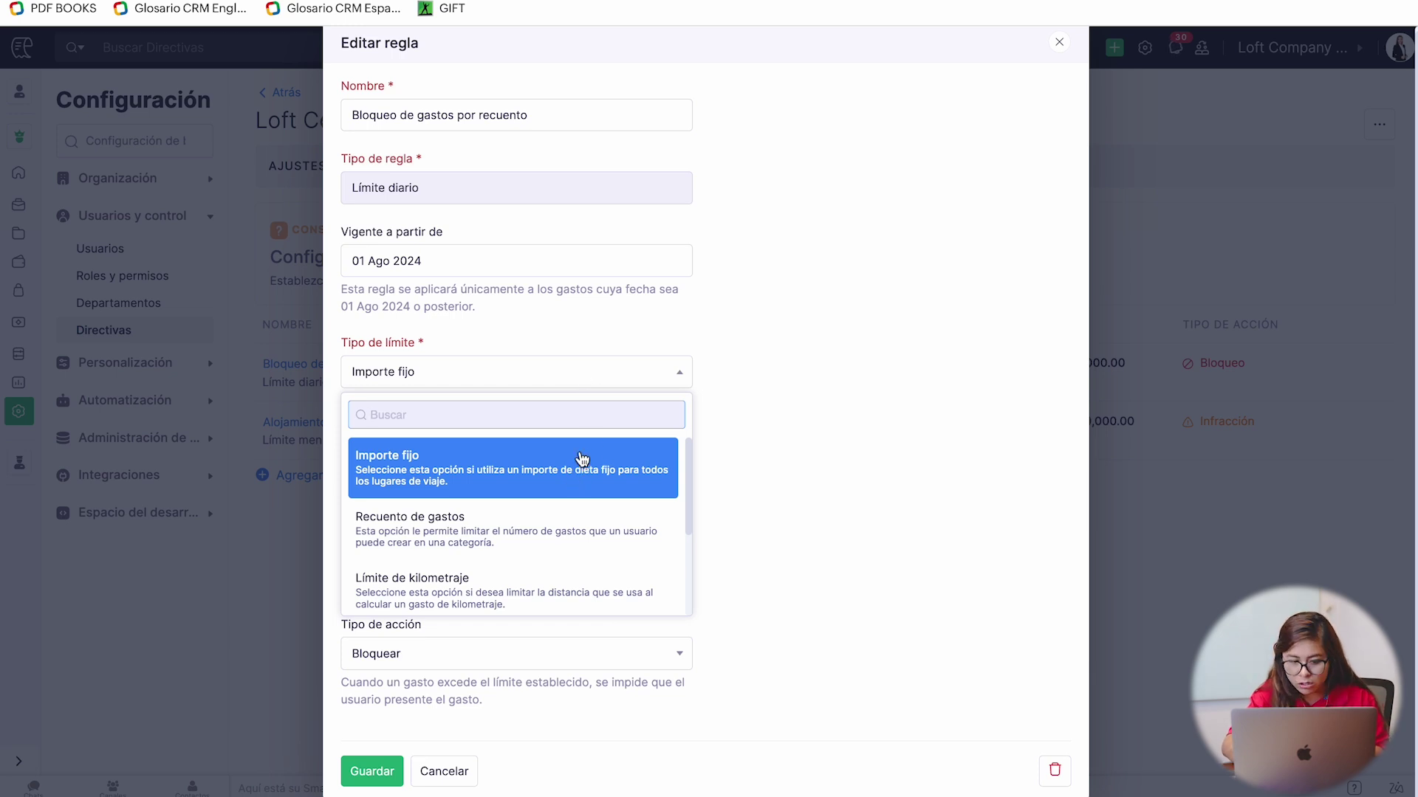
scroll(602, 548, down, 3)
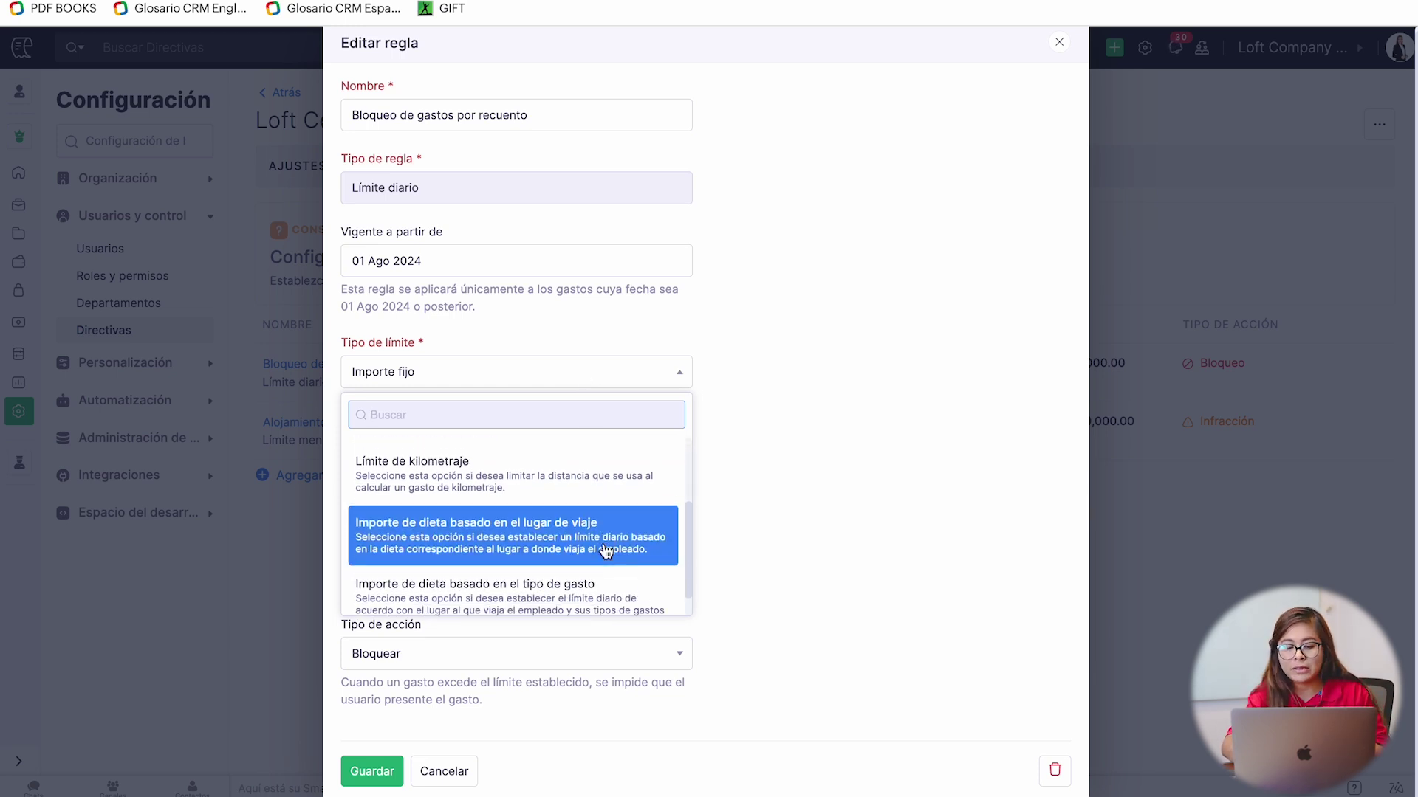
scroll(606, 550, down, 1)
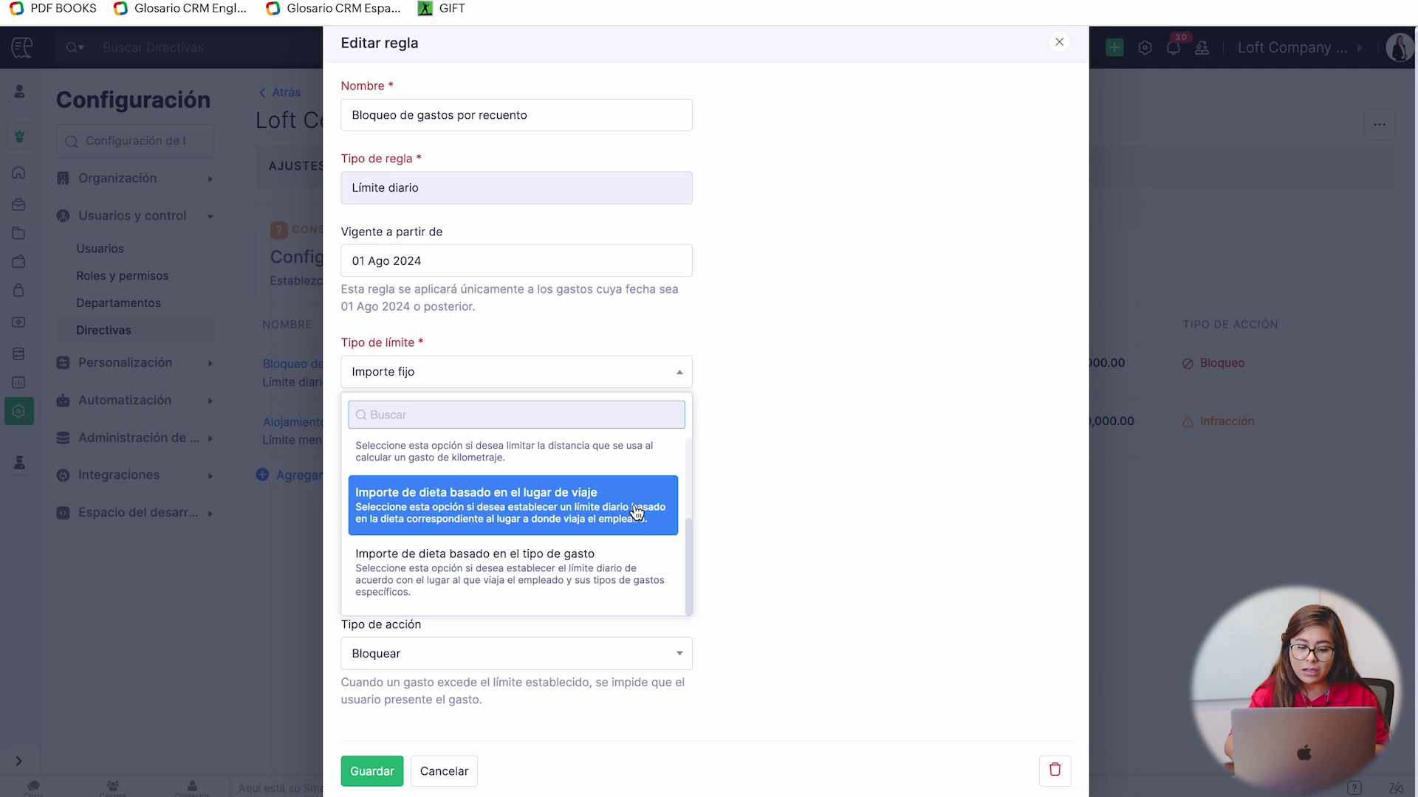
click(743, 437)
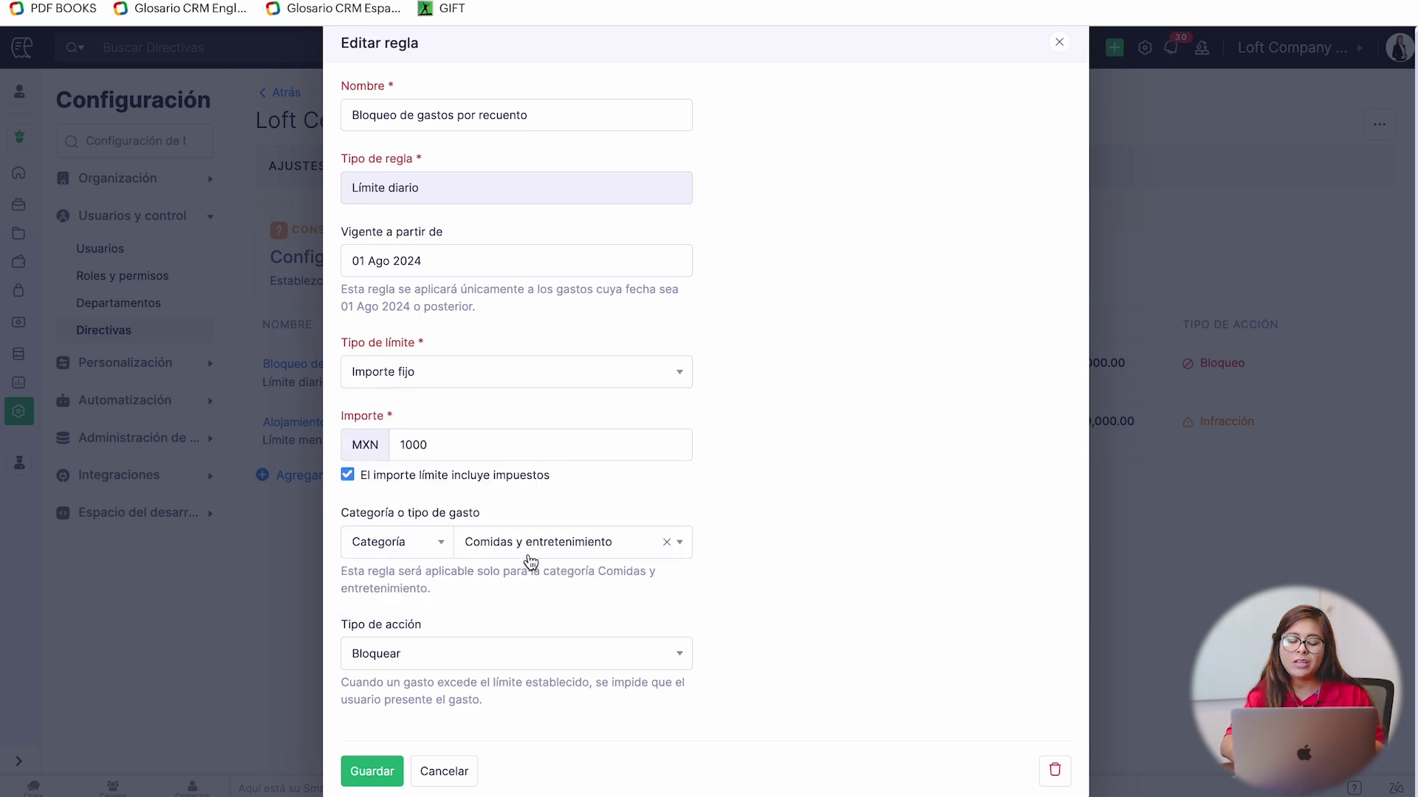
- Review the rule's category or expense type choices and its Tipo de acción options, leaving without saving
click(415, 545)
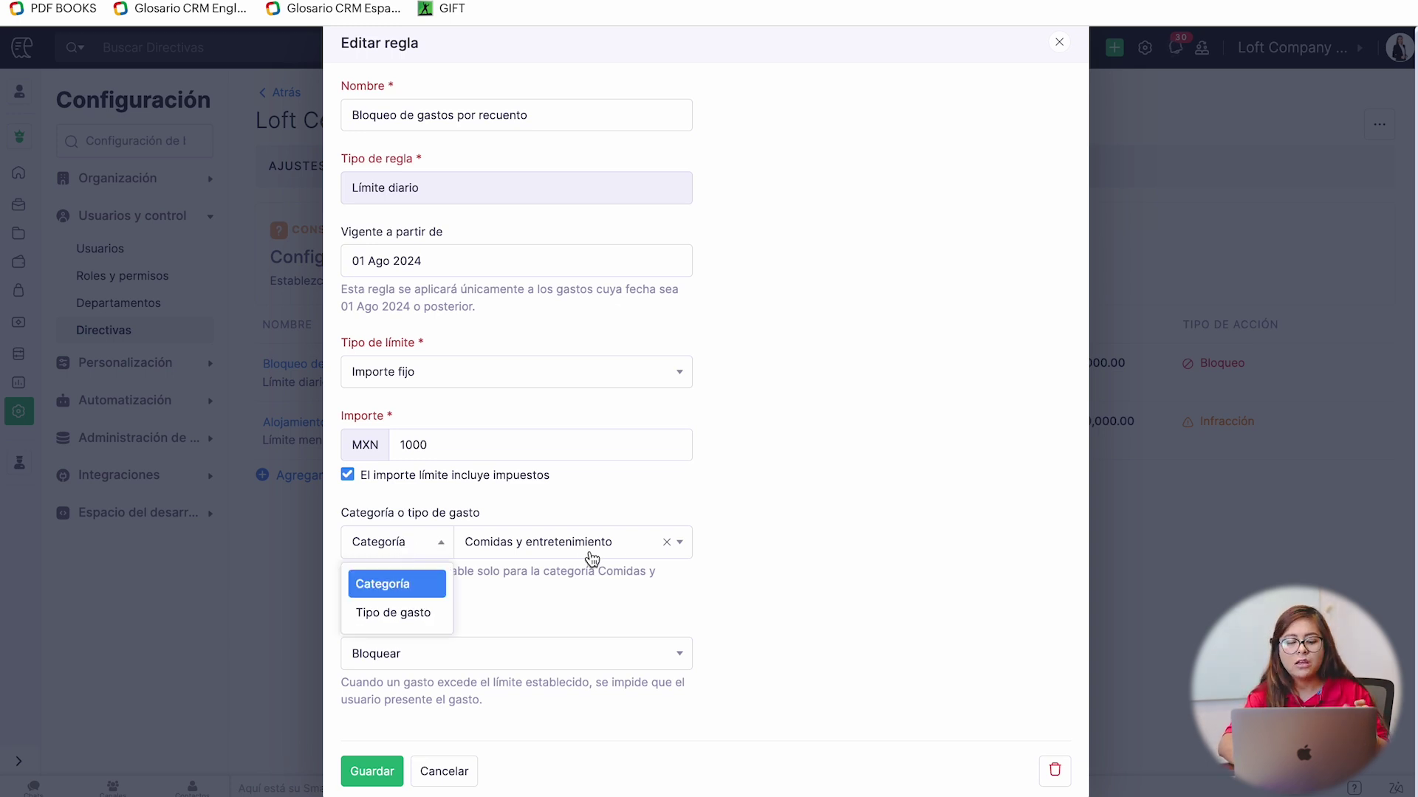
click(567, 492)
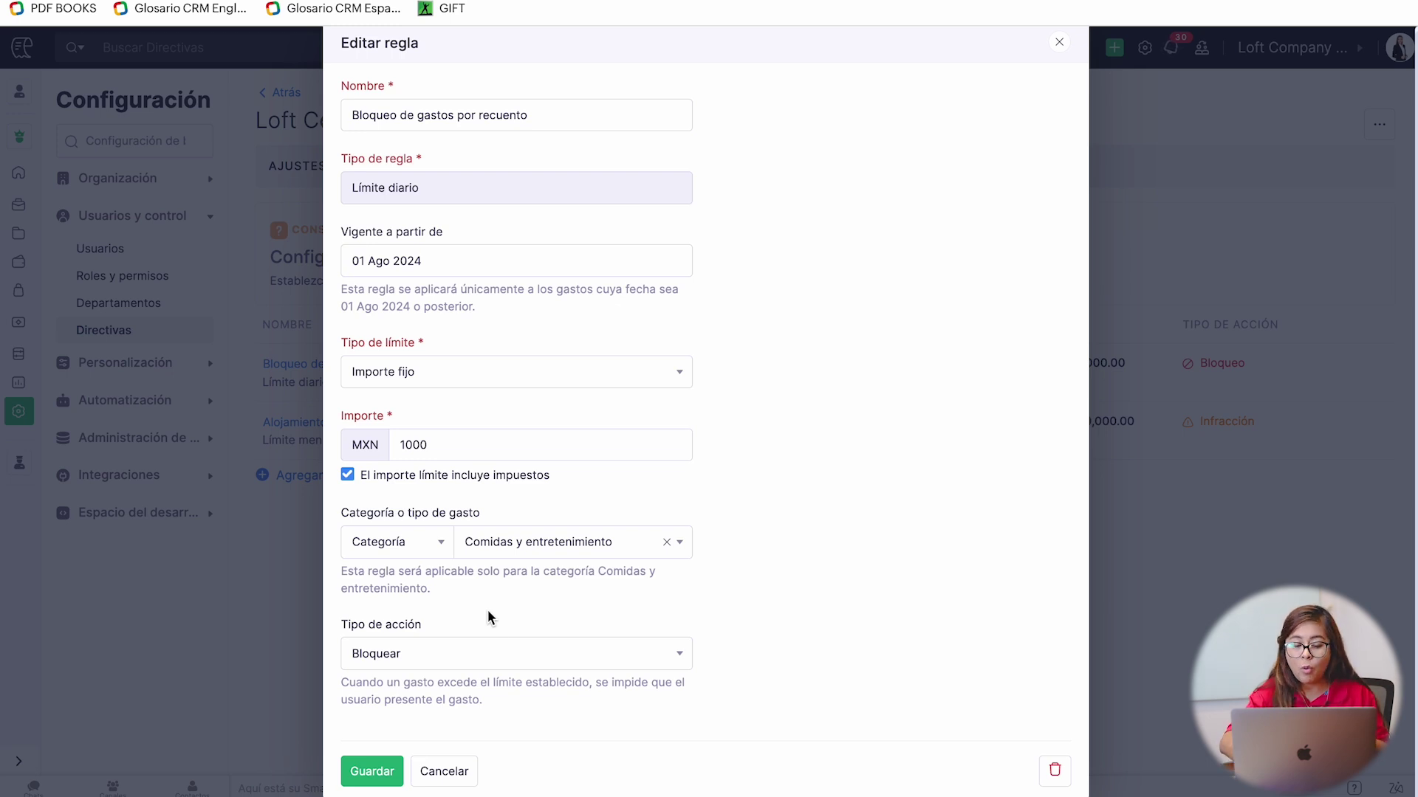
click(498, 654)
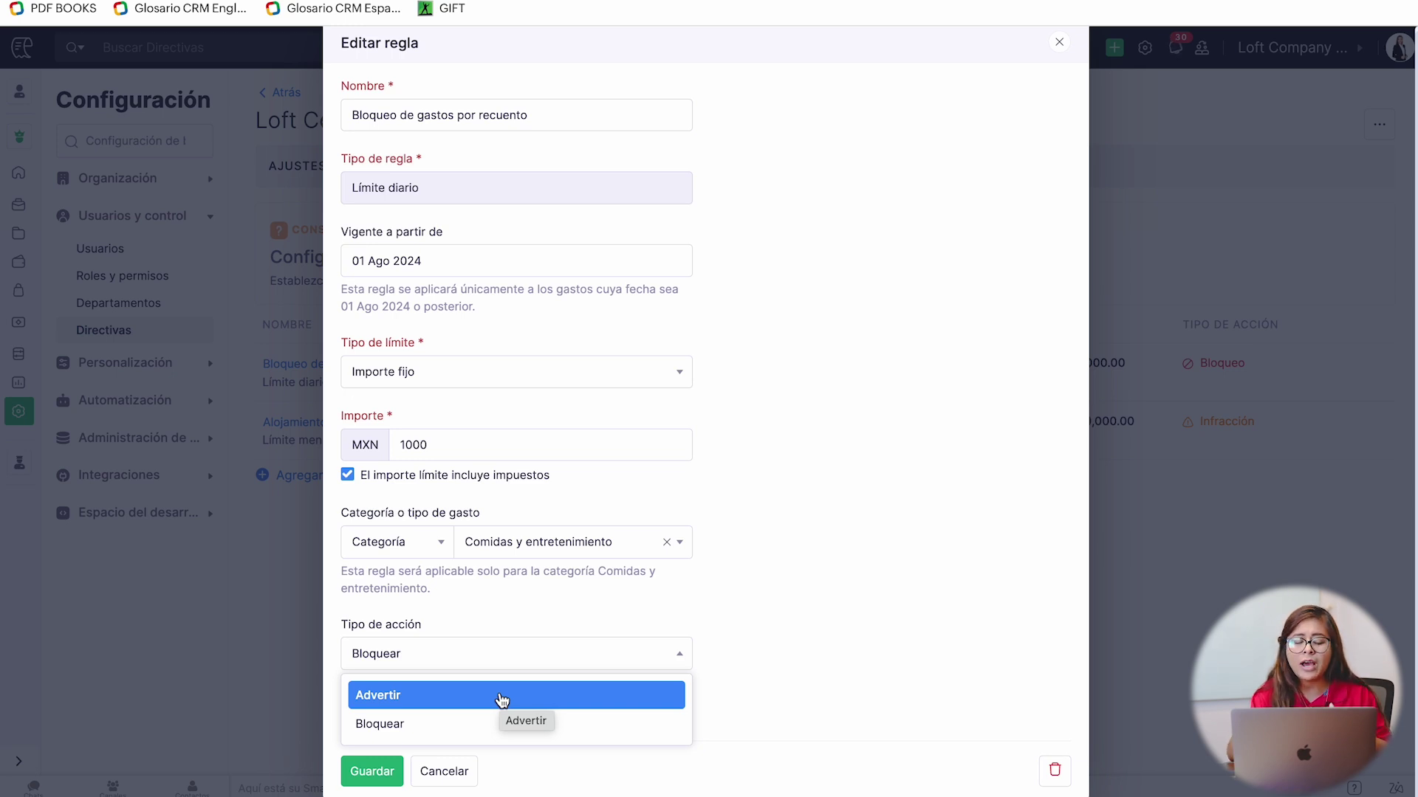
click(452, 776)
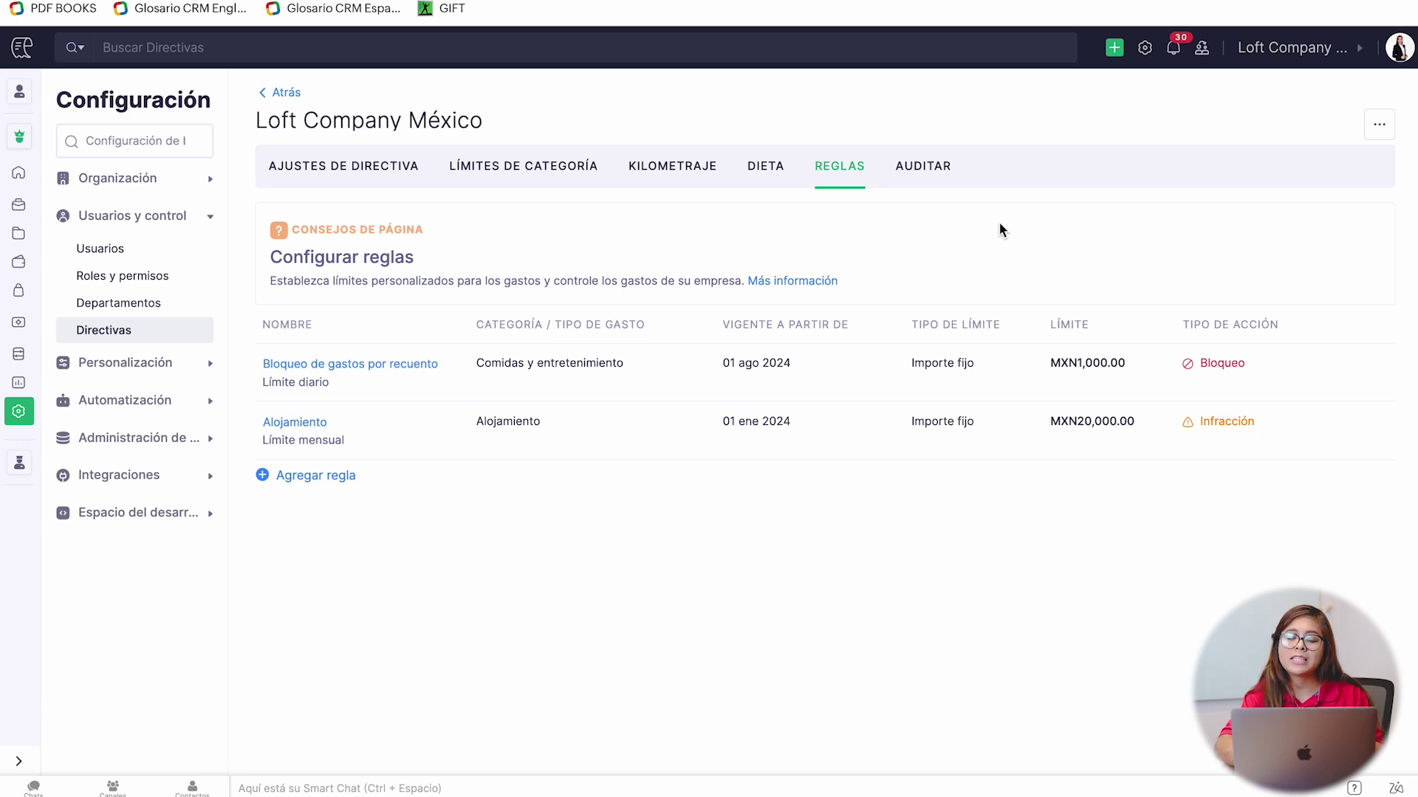
- Review the Loft Company México policy's audit checks, from receipt verification to manually recorded expenses
click(935, 179)
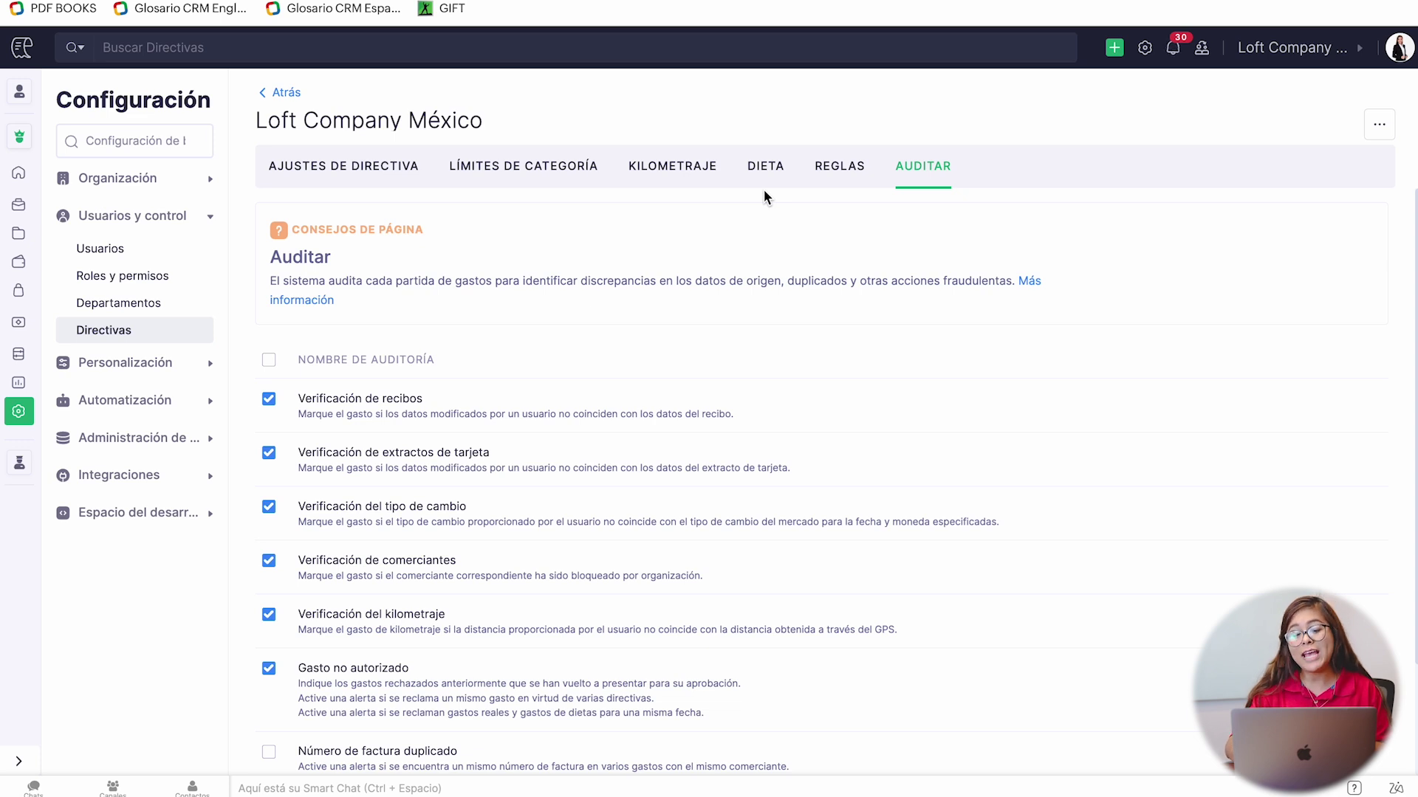
scroll(415, 406, down, 2)
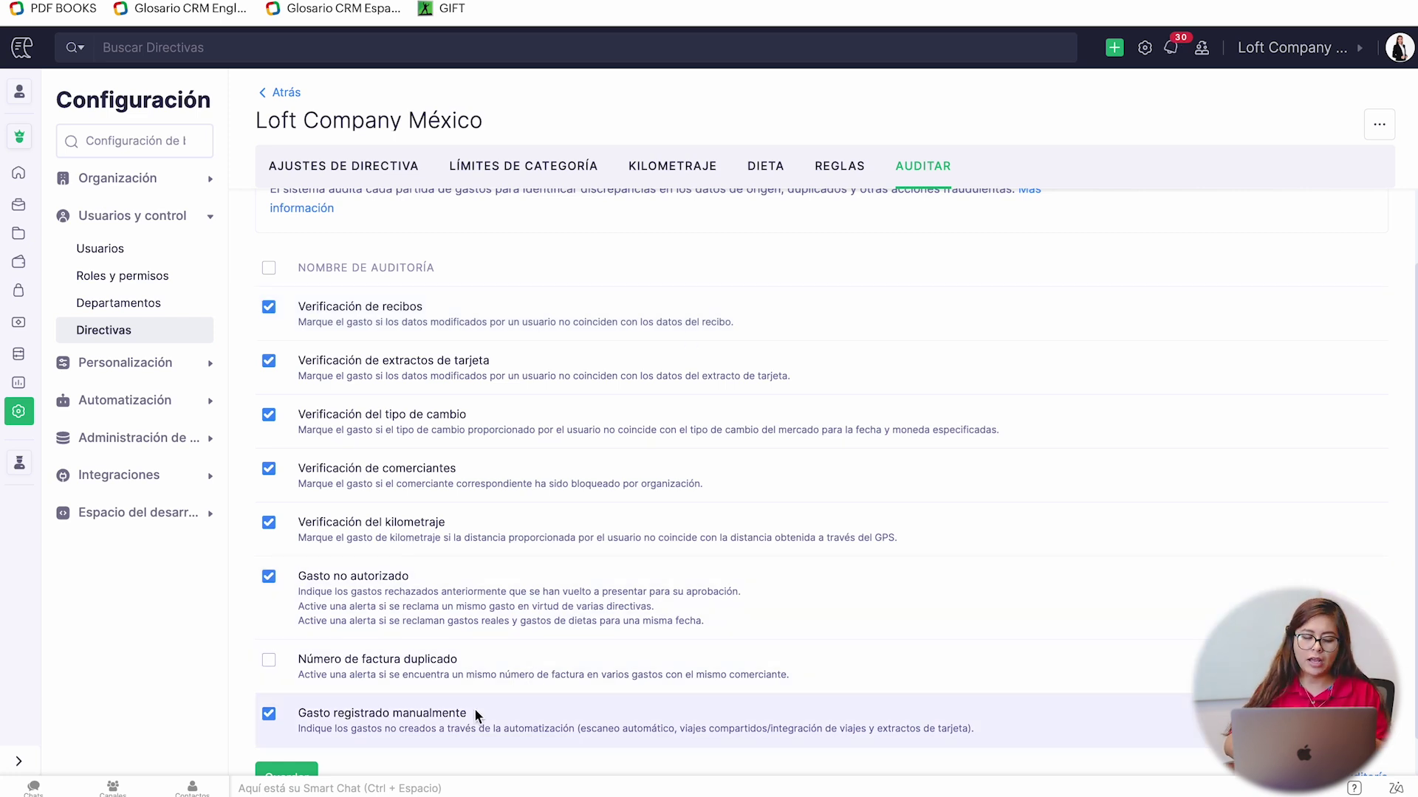
scroll(459, 720, down, 1)
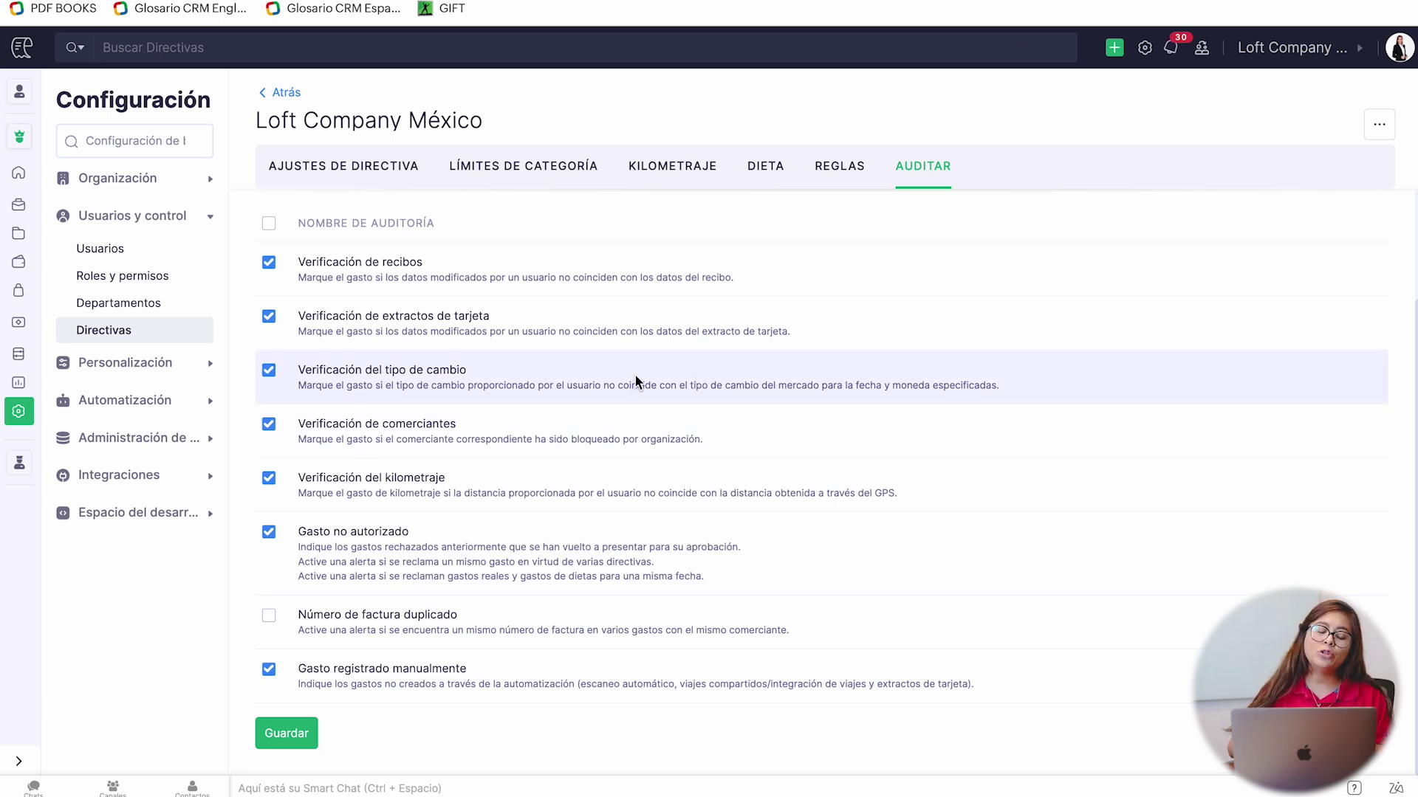
- Open the Módulos list under Personalización and review the modules that can be customized
click(161, 363)
click(134, 398)
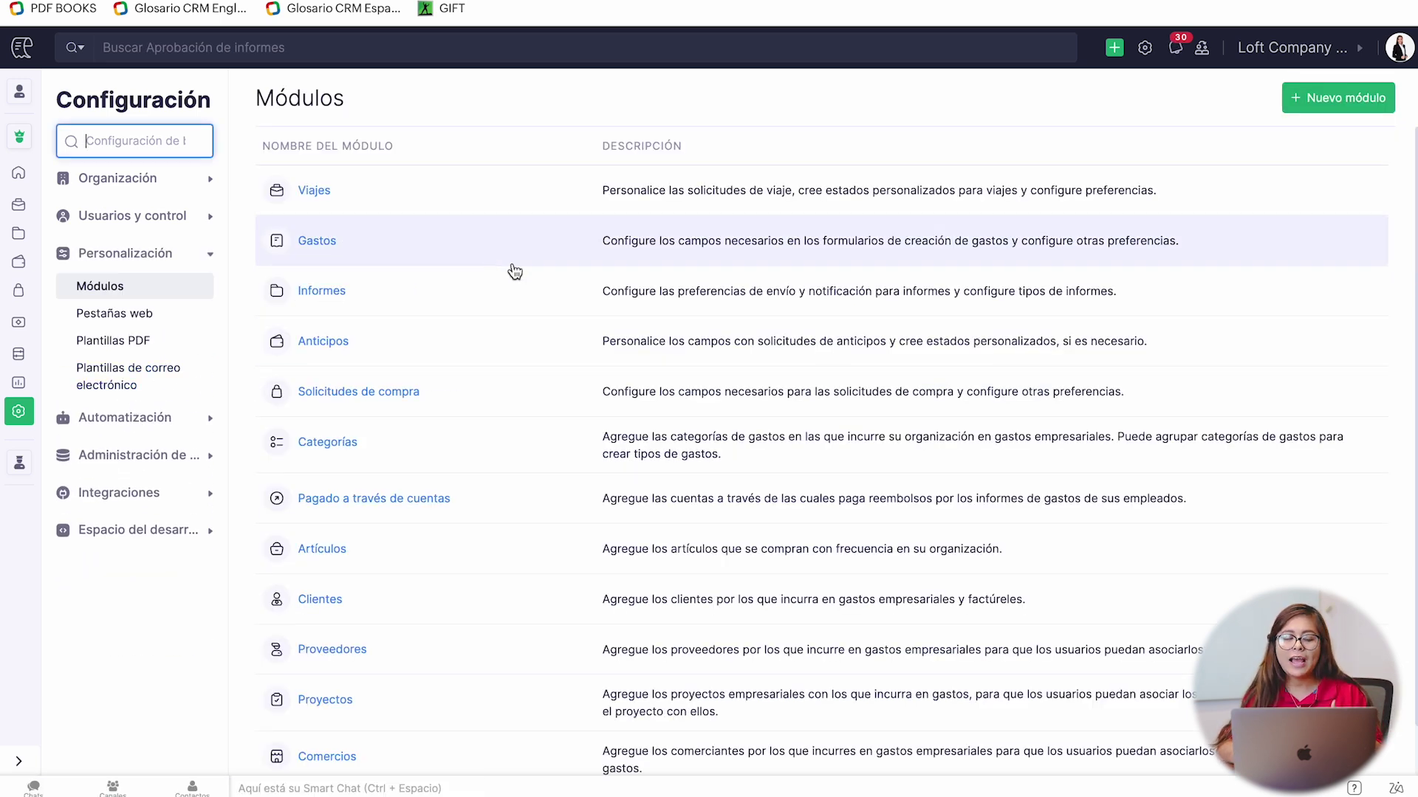
scroll(514, 272, down, 1)
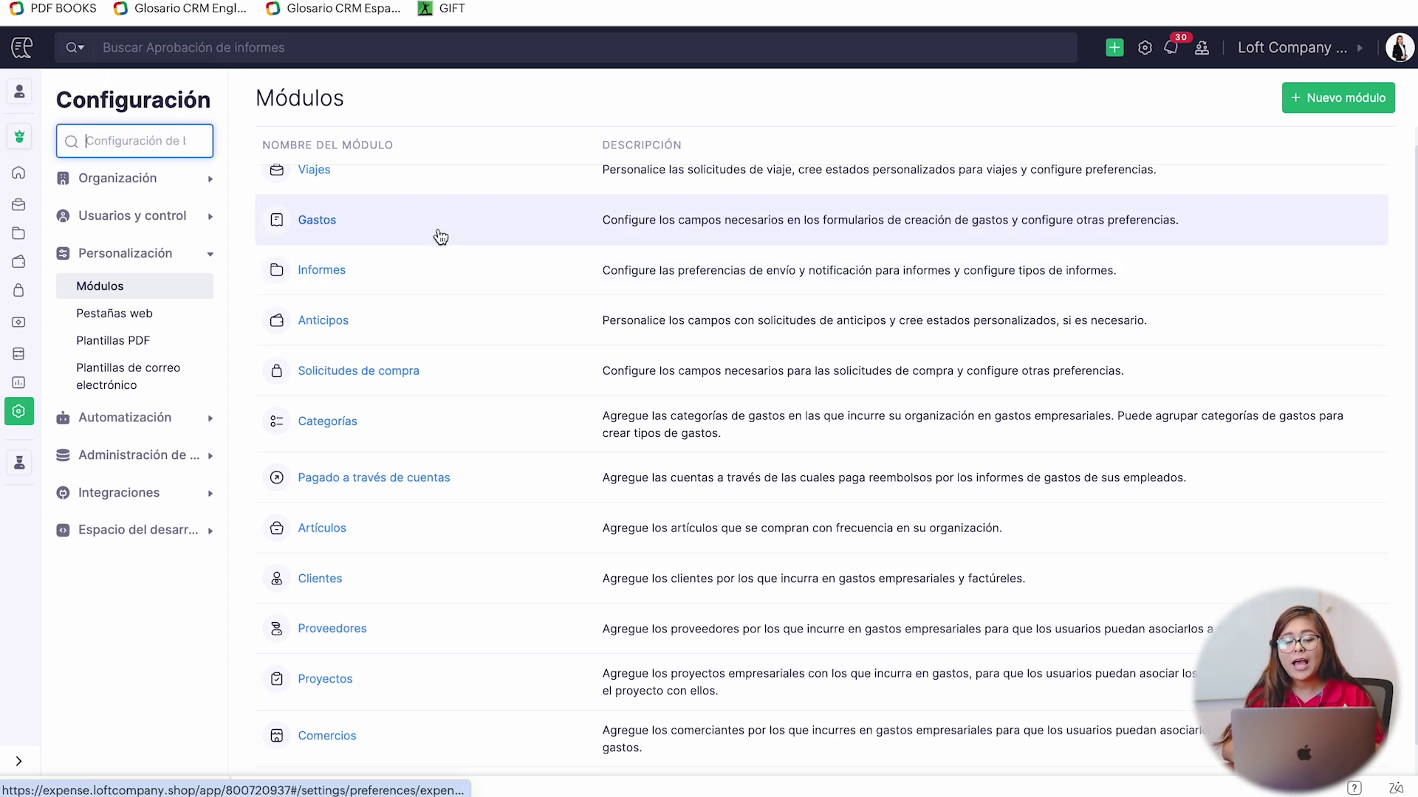
scroll(440, 236, up, 1)
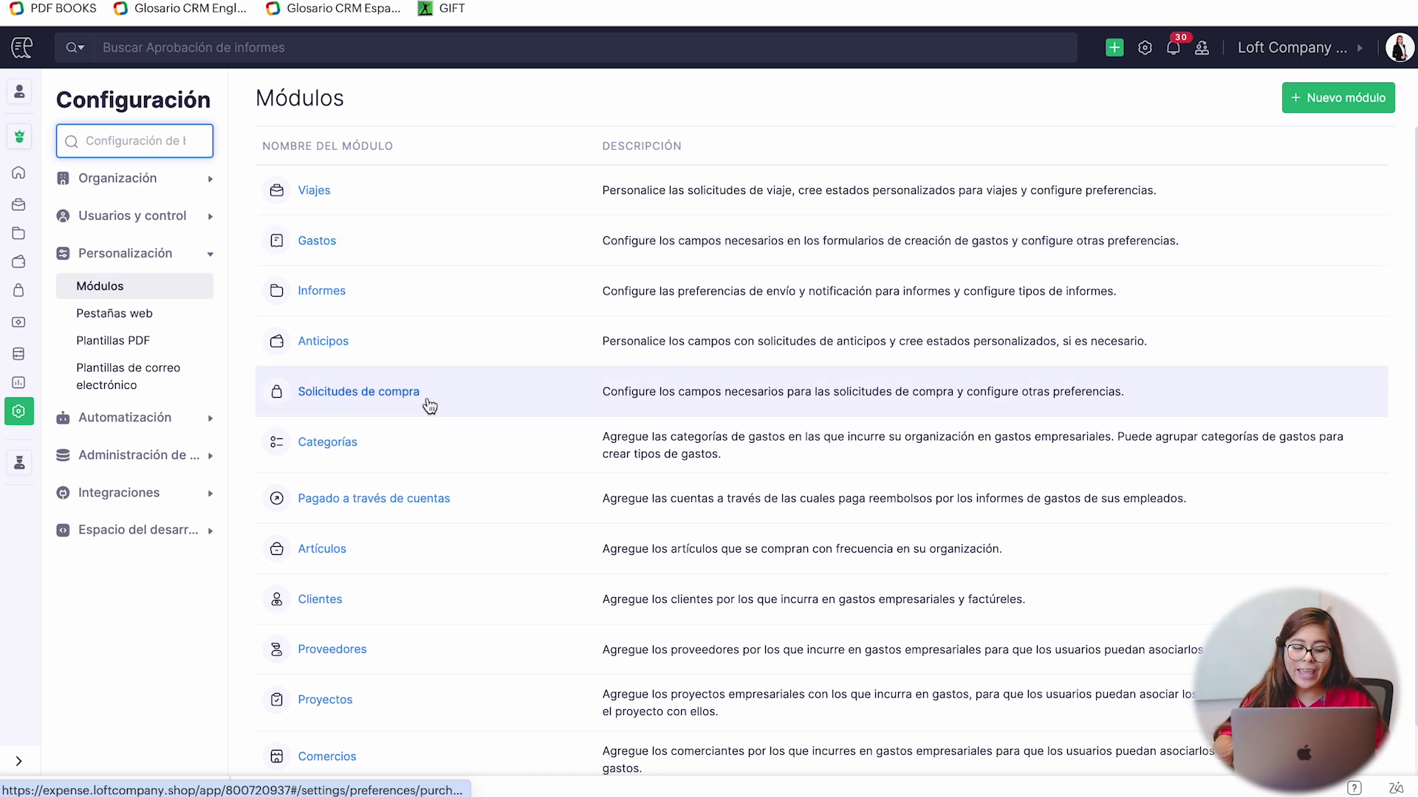
- Open the Categorías module and examine the active expense categories and their account codes
click(365, 445)
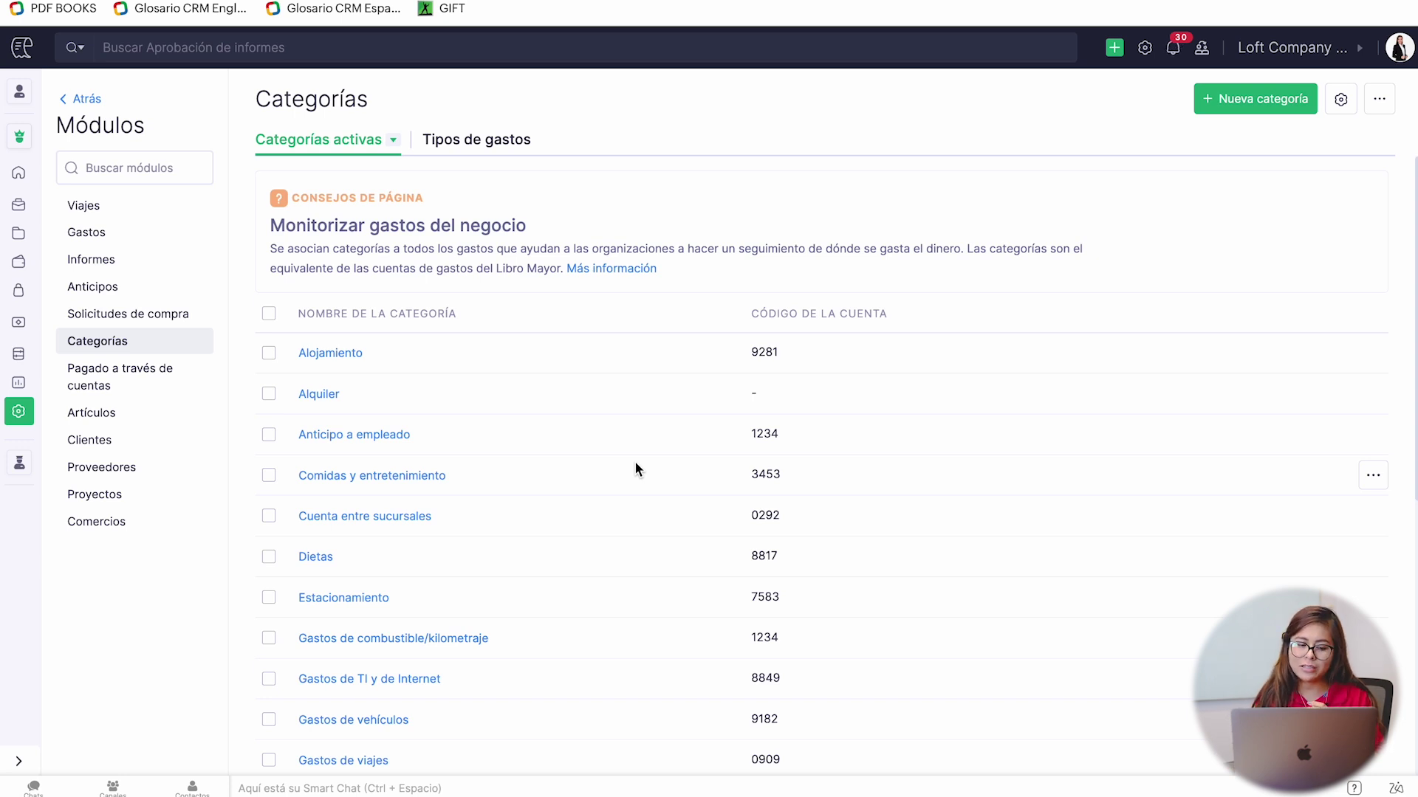
scroll(635, 470, down, 3)
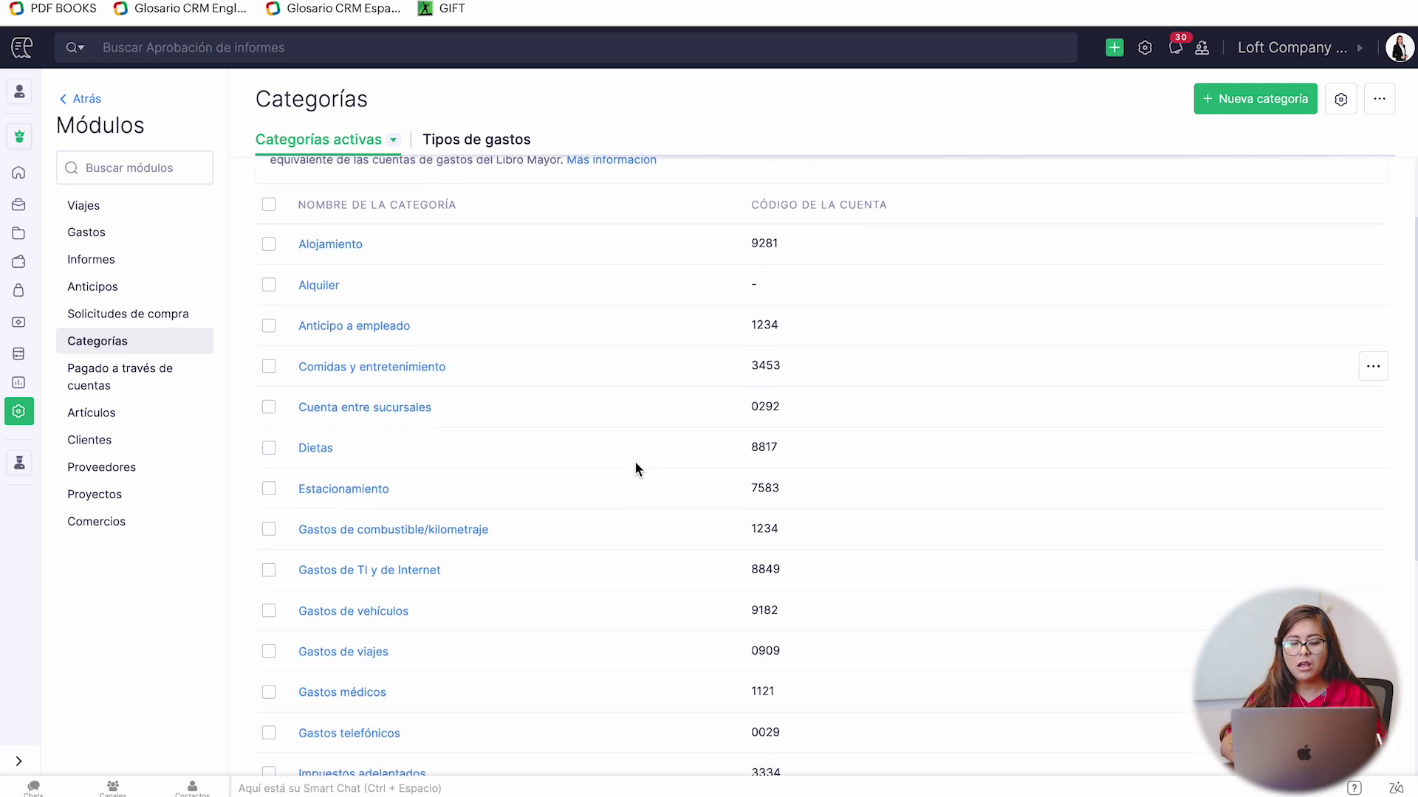
scroll(551, 428, down, 3)
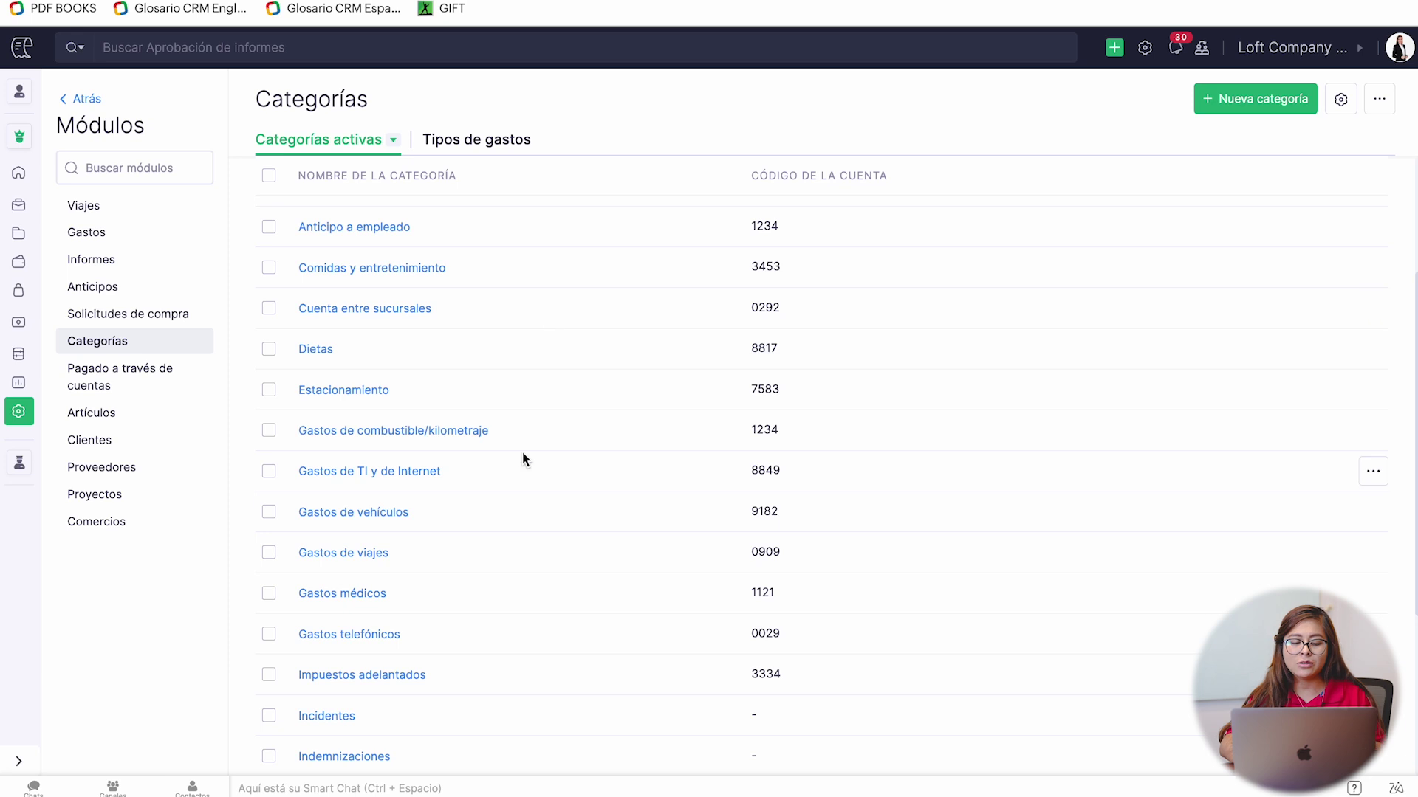
scroll(524, 459, down, 1)
scroll(523, 459, down, 1)
scroll(523, 460, down, 3)
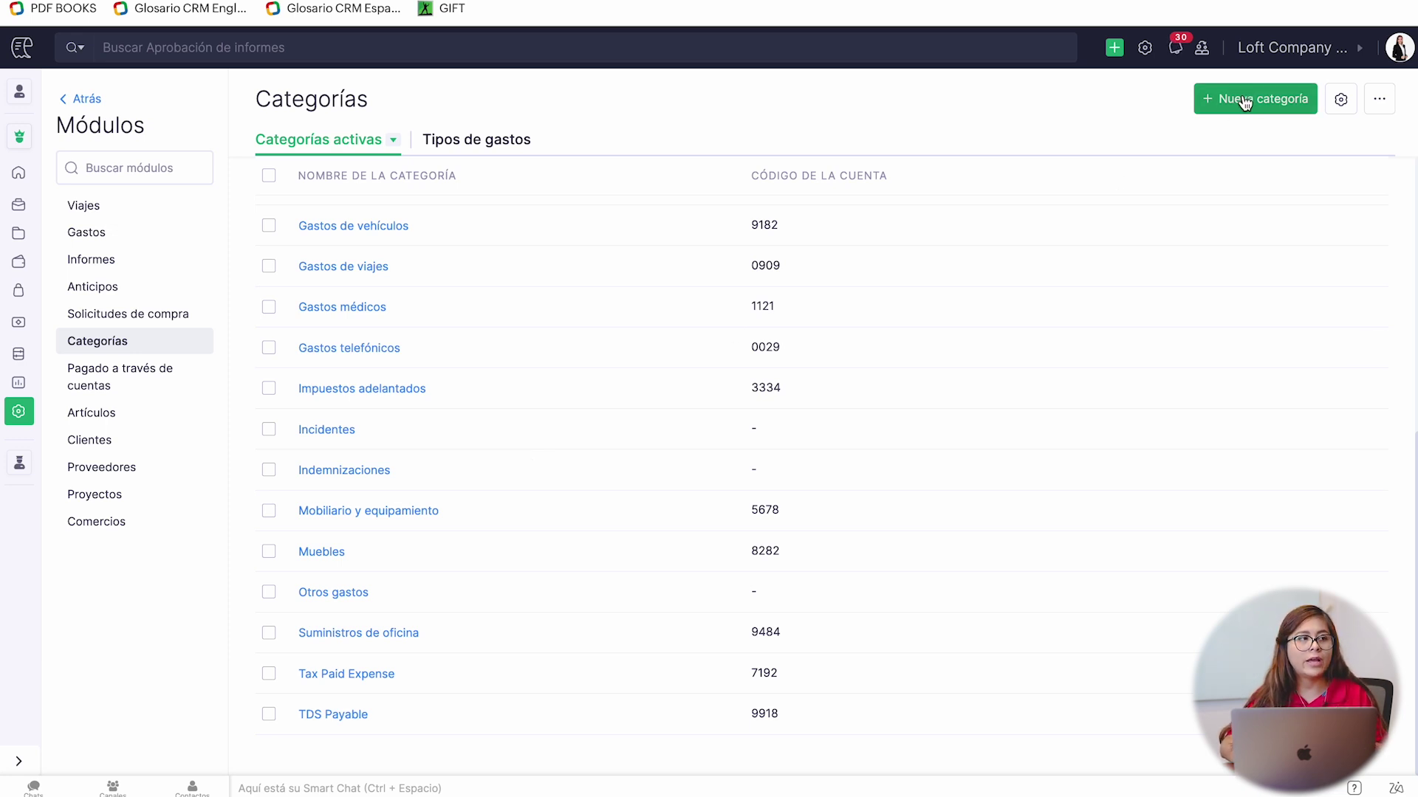
- Review the Pagado a través de cuentas and Artículos modules, returning to the Módulos list
click(138, 378)
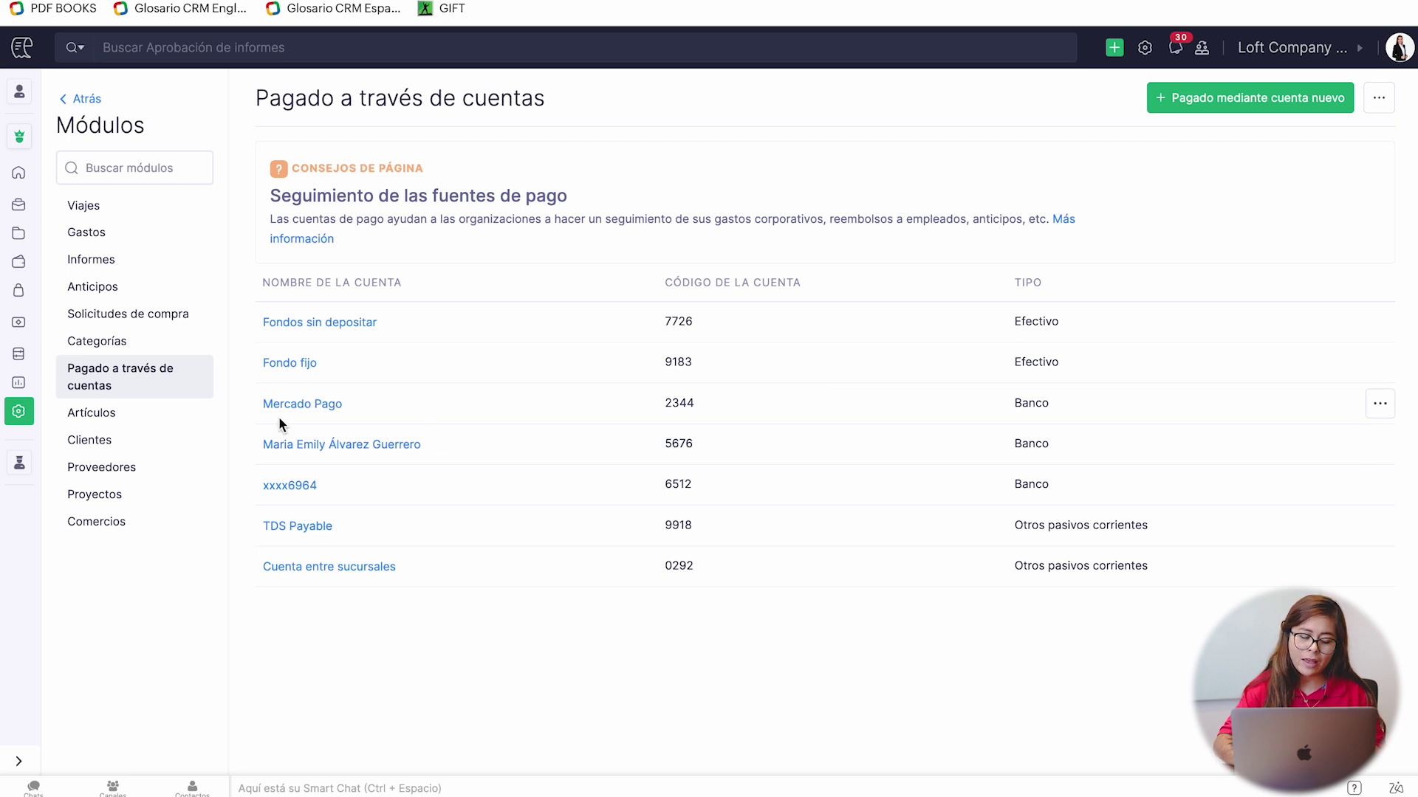
click(147, 417)
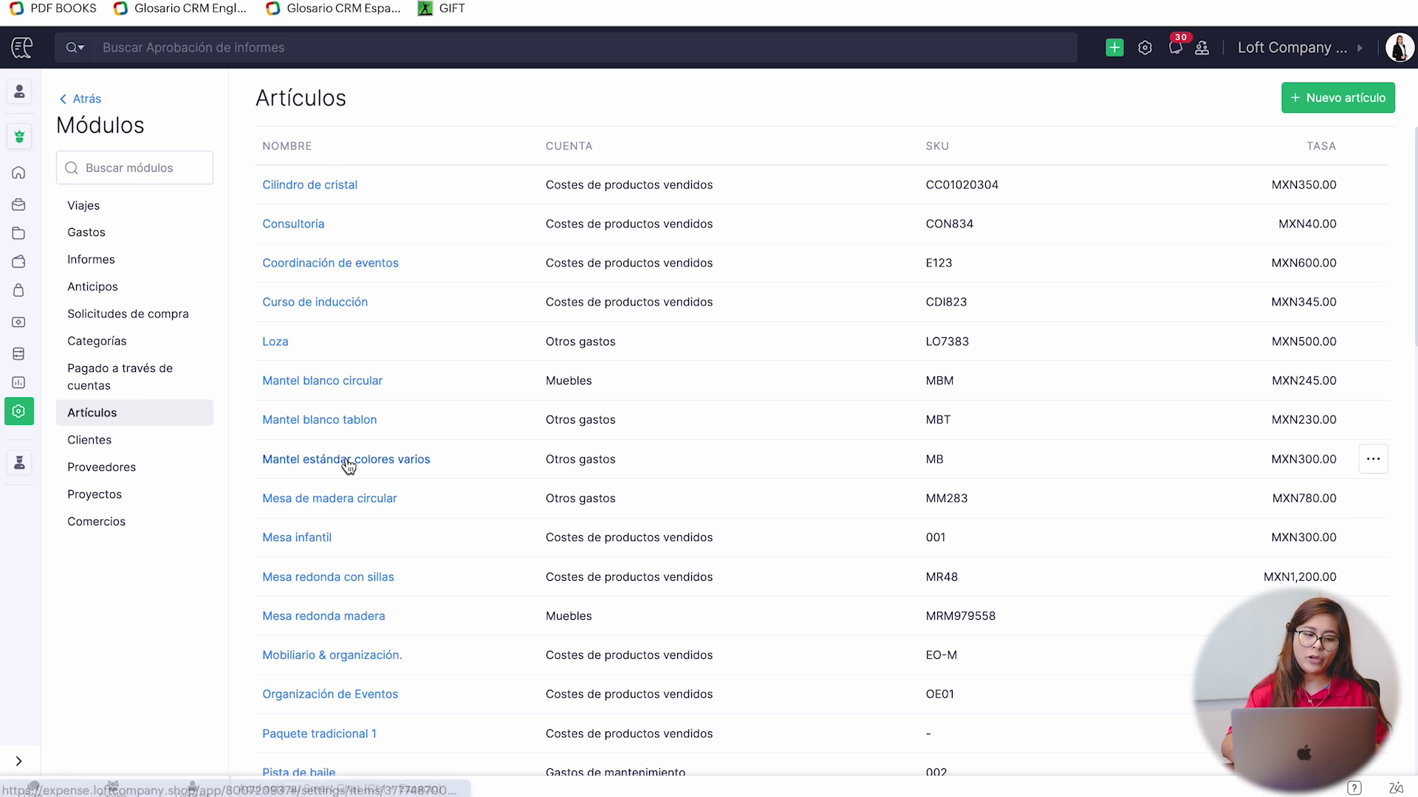
click(83, 100)
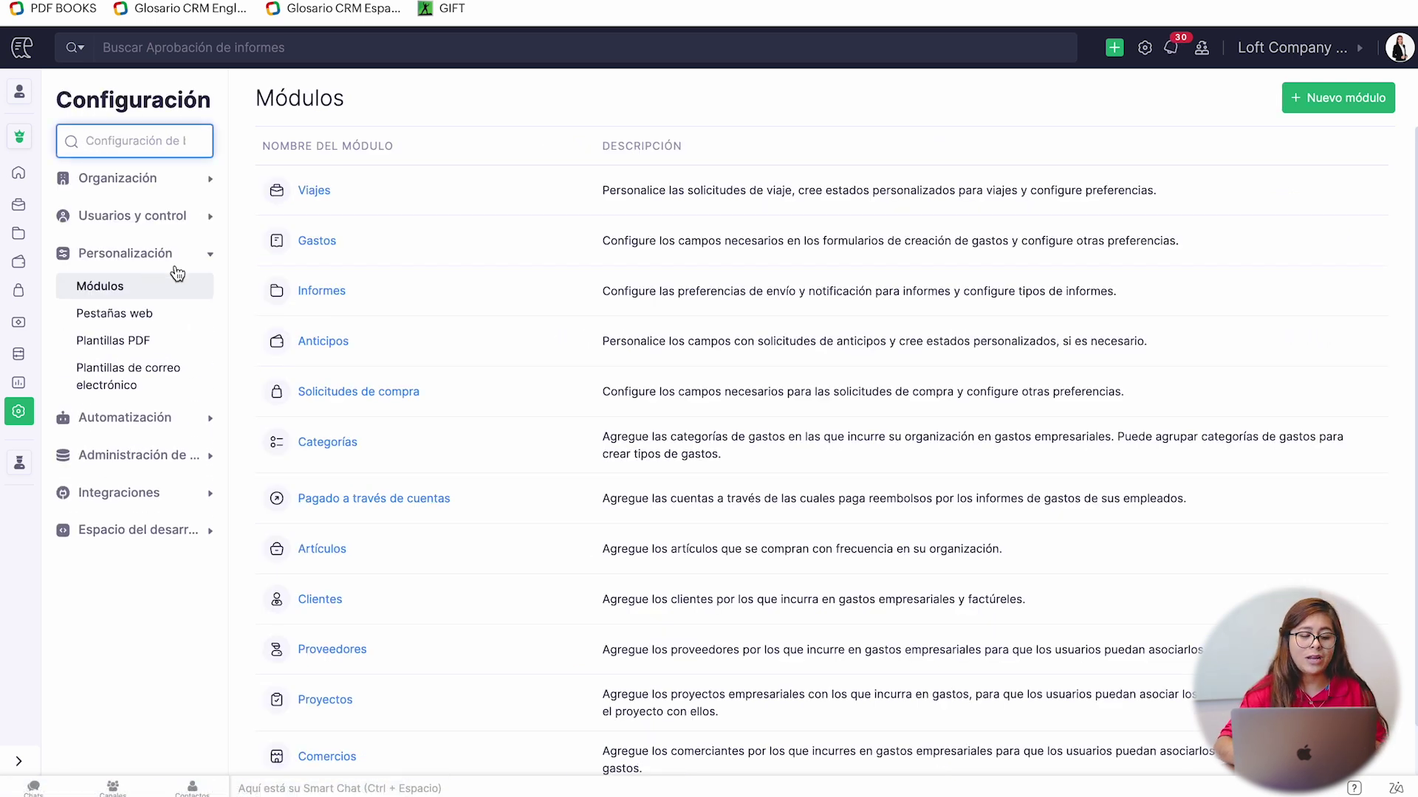
- Open the Viajes approval settings under Automatización and view the Aprobación personalizada flows, leaving without saving
click(205, 422)
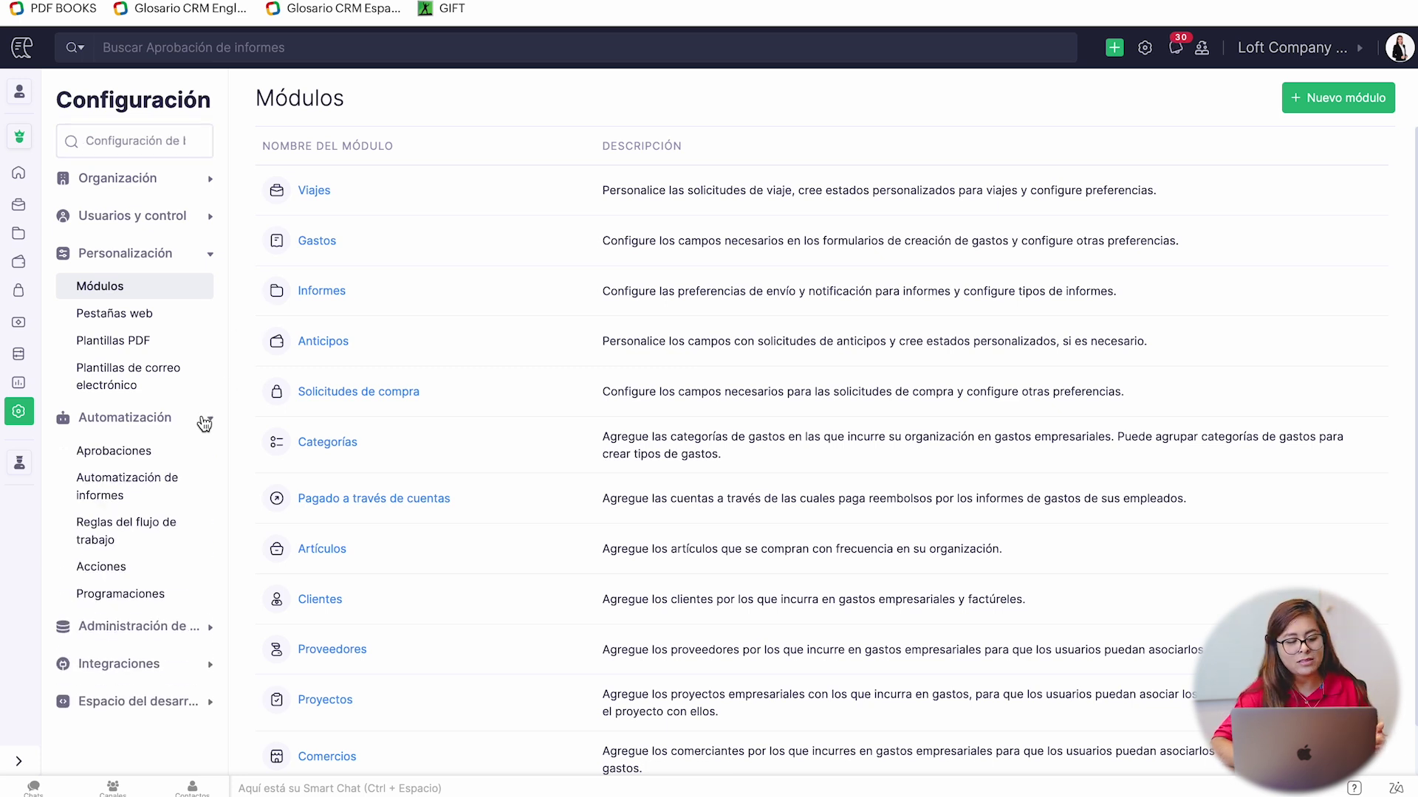
click(135, 443)
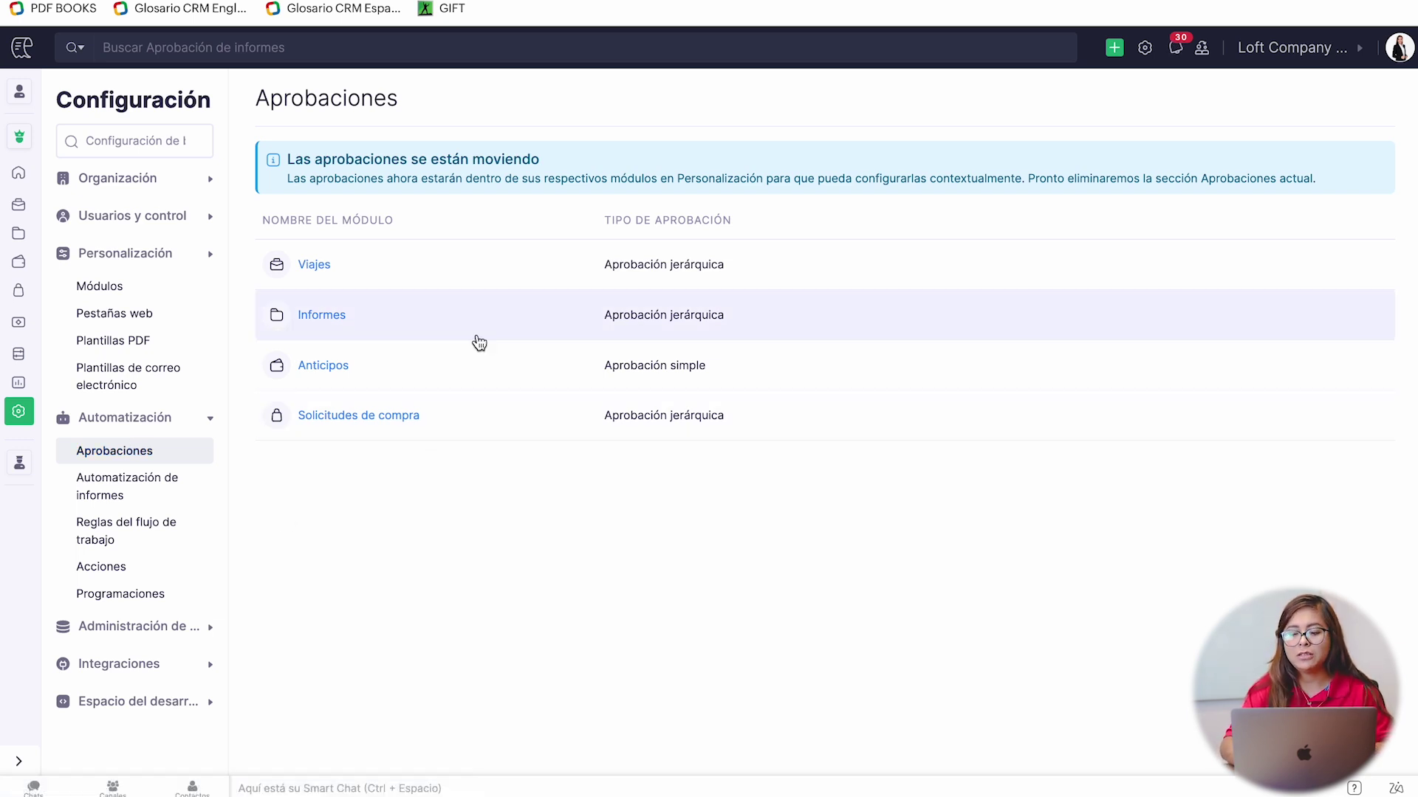
click(315, 265)
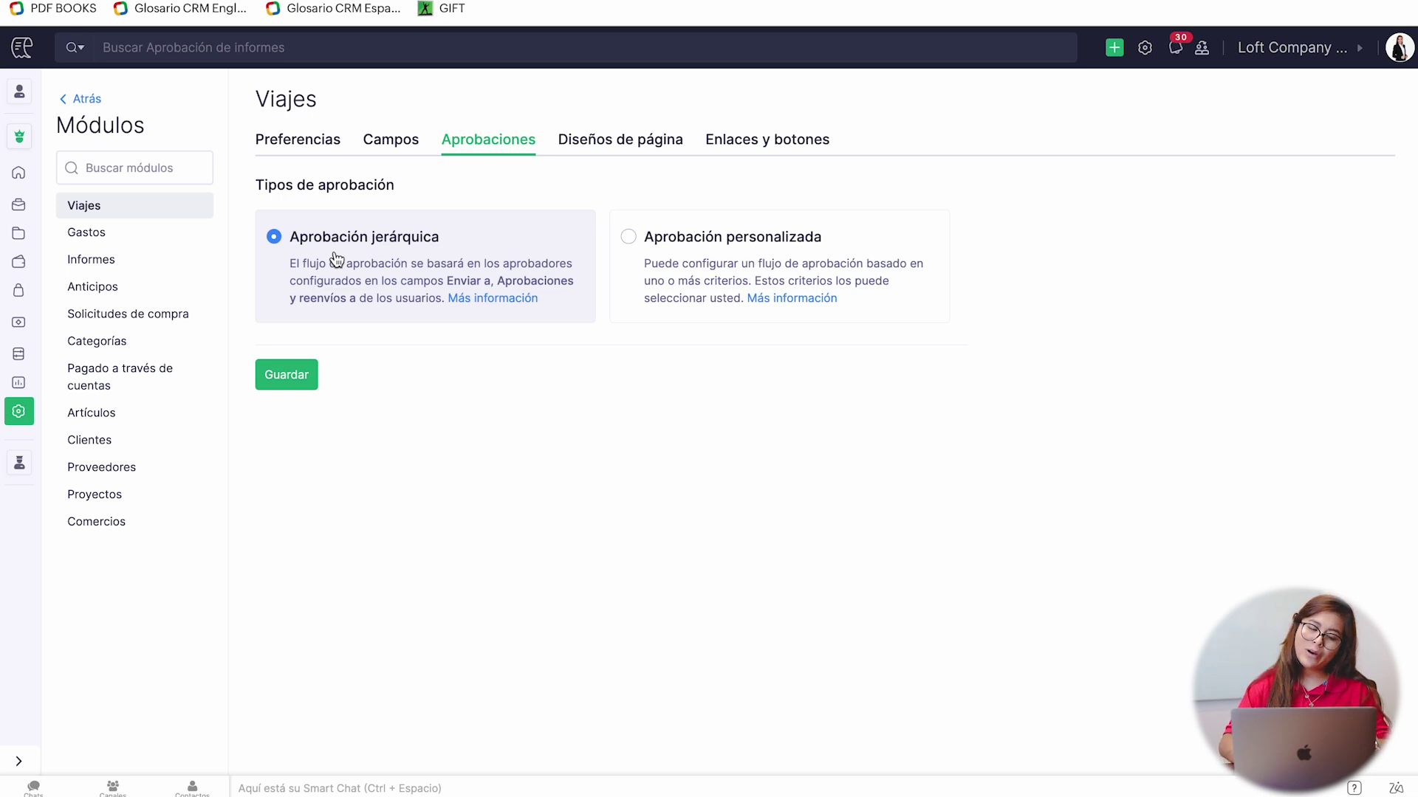
click(628, 240)
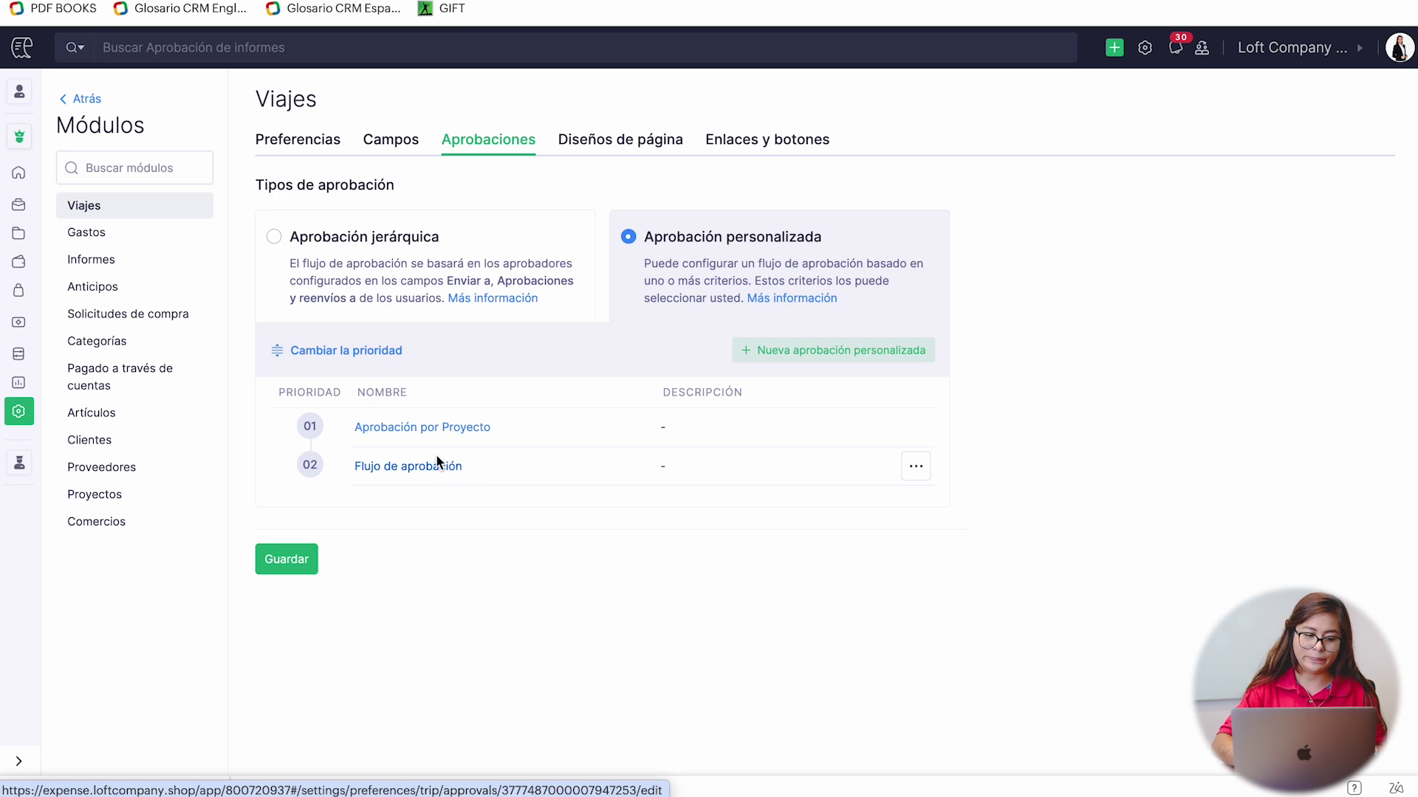
click(68, 106)
click(772, 182)
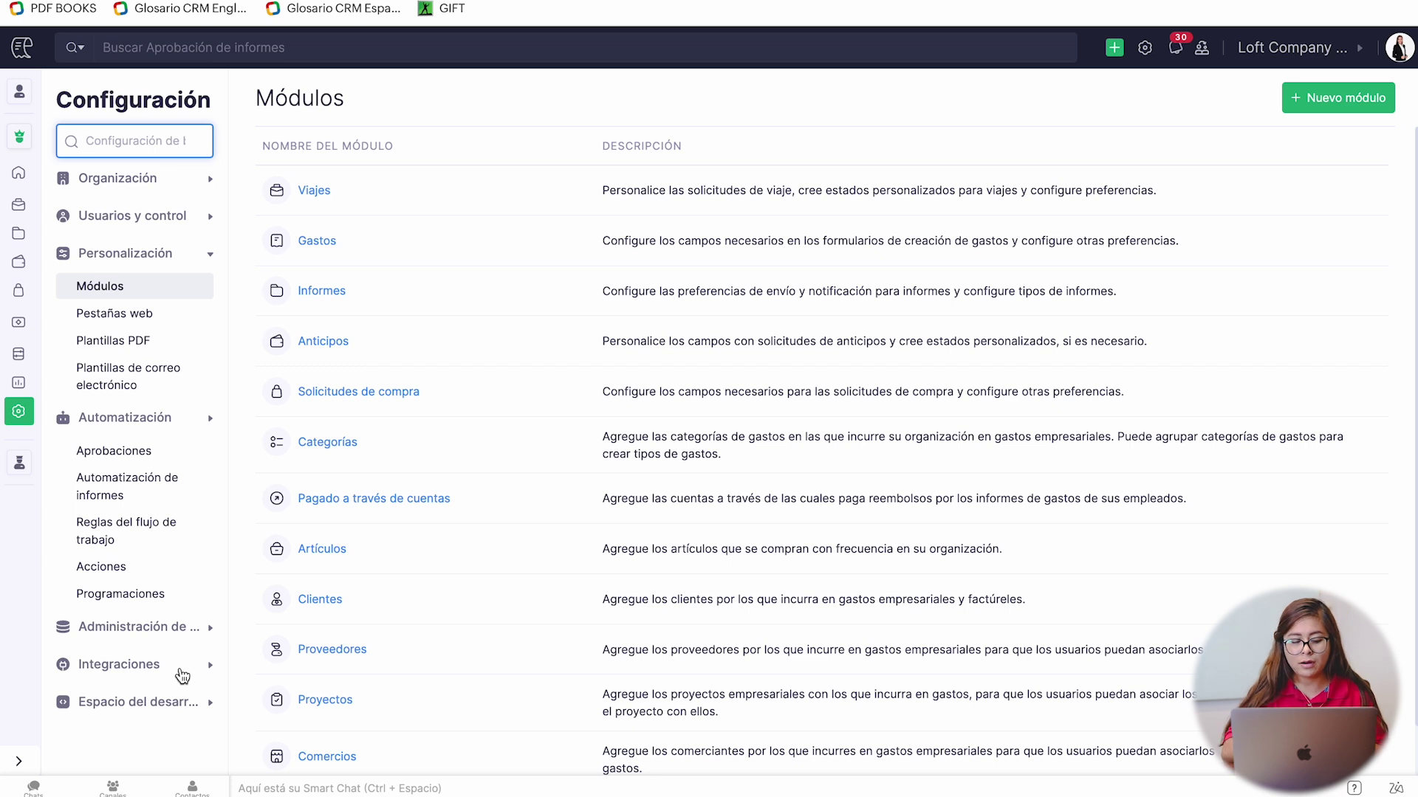
- Browse all available integrations and open the GetThere travel integration
click(182, 677)
scroll(183, 676, down, 2)
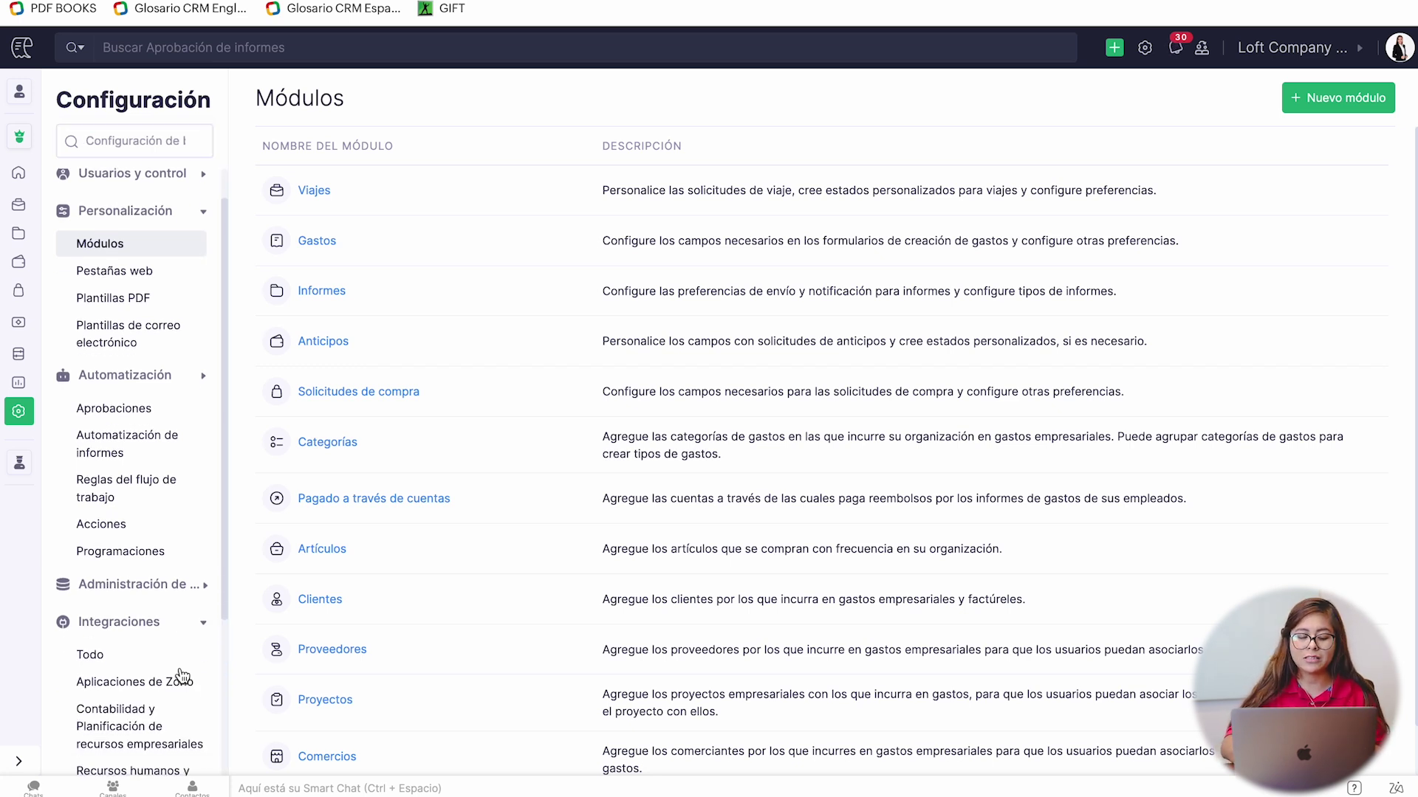
click(114, 578)
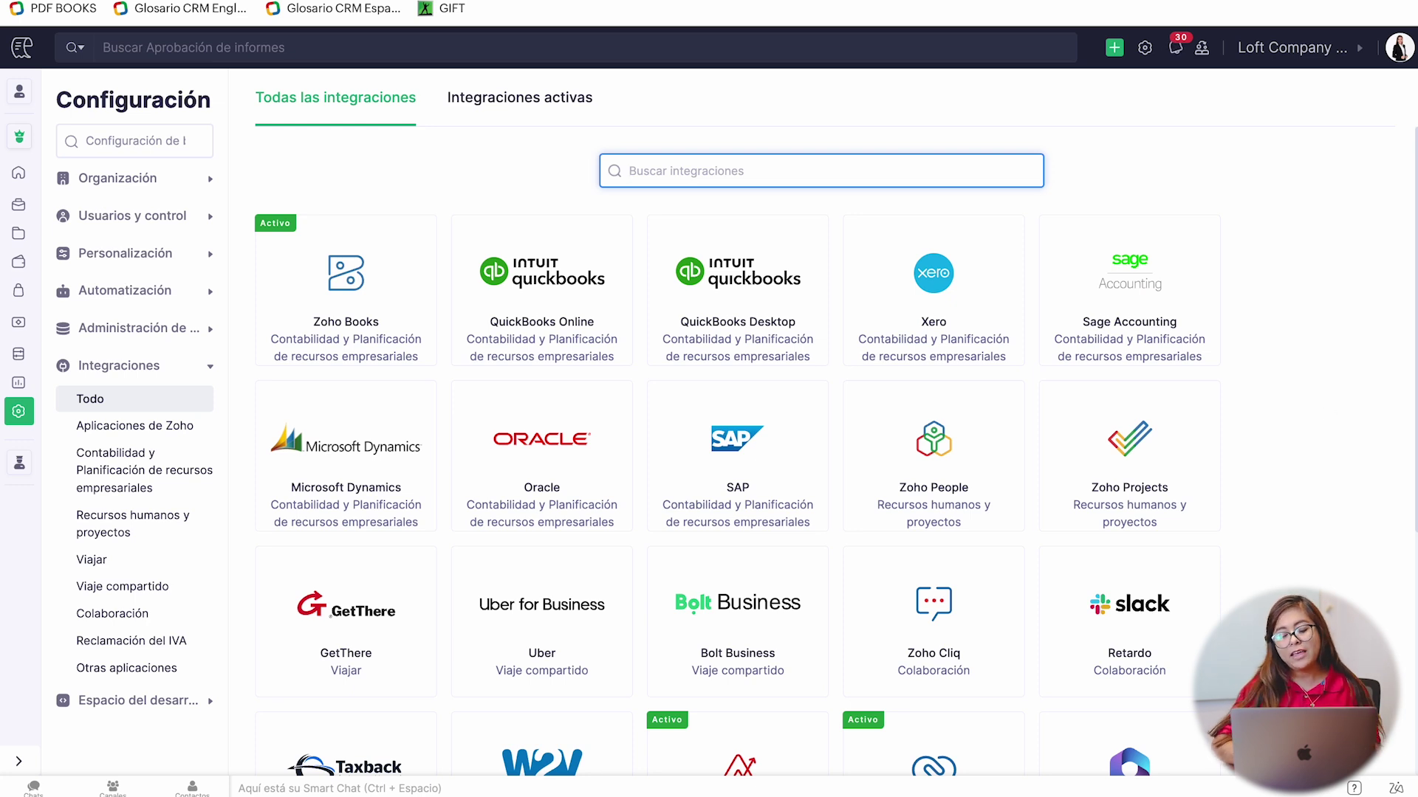
click(379, 626)
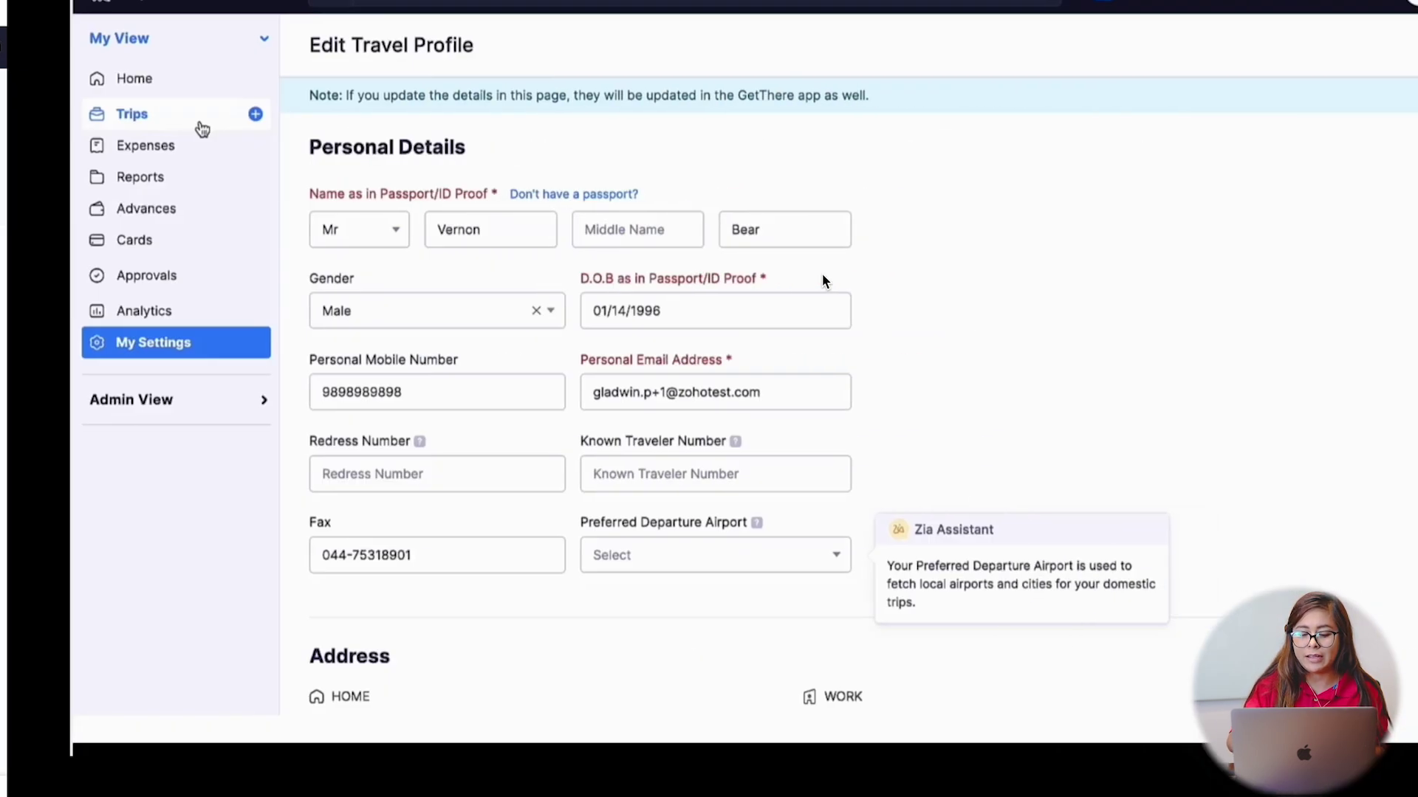
click(709, 614)
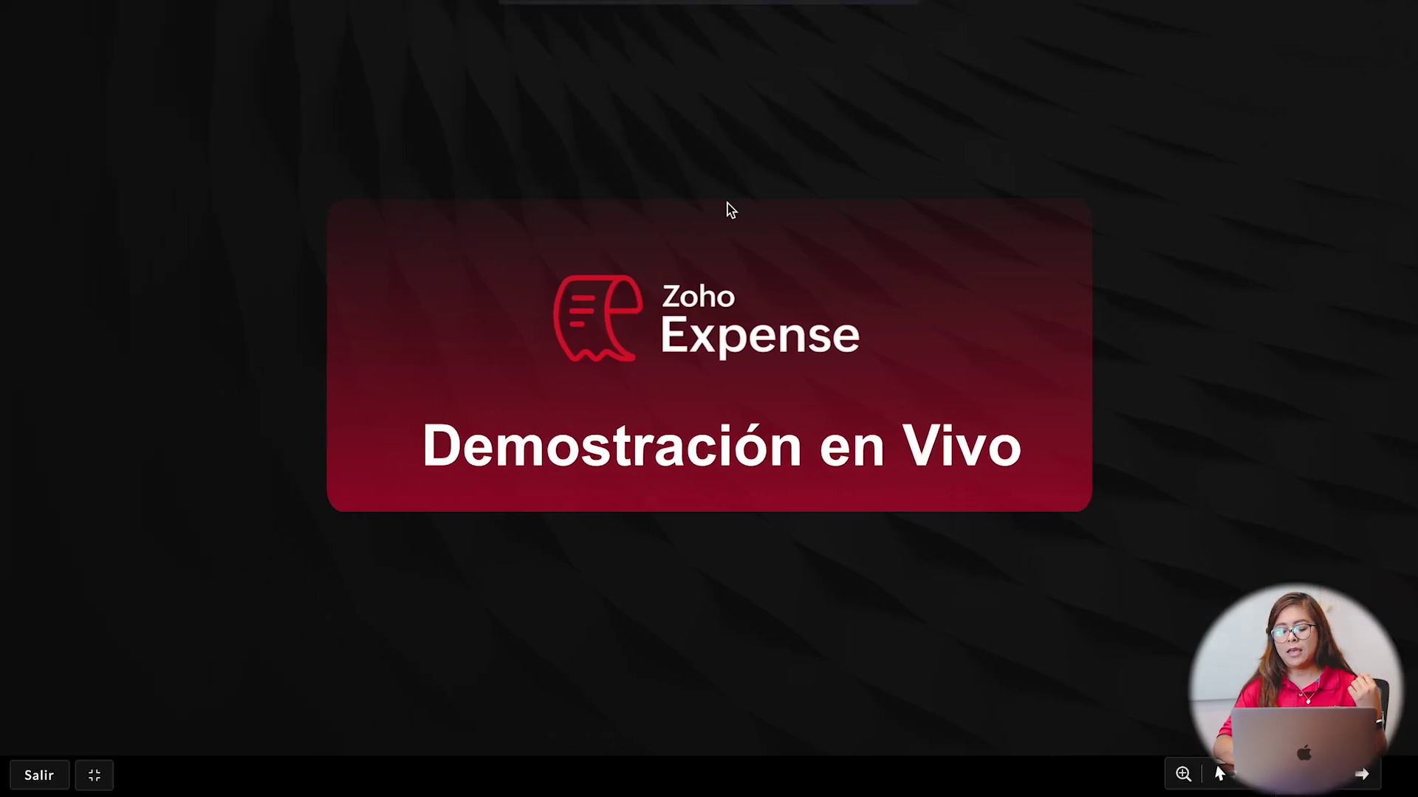
key(Right)
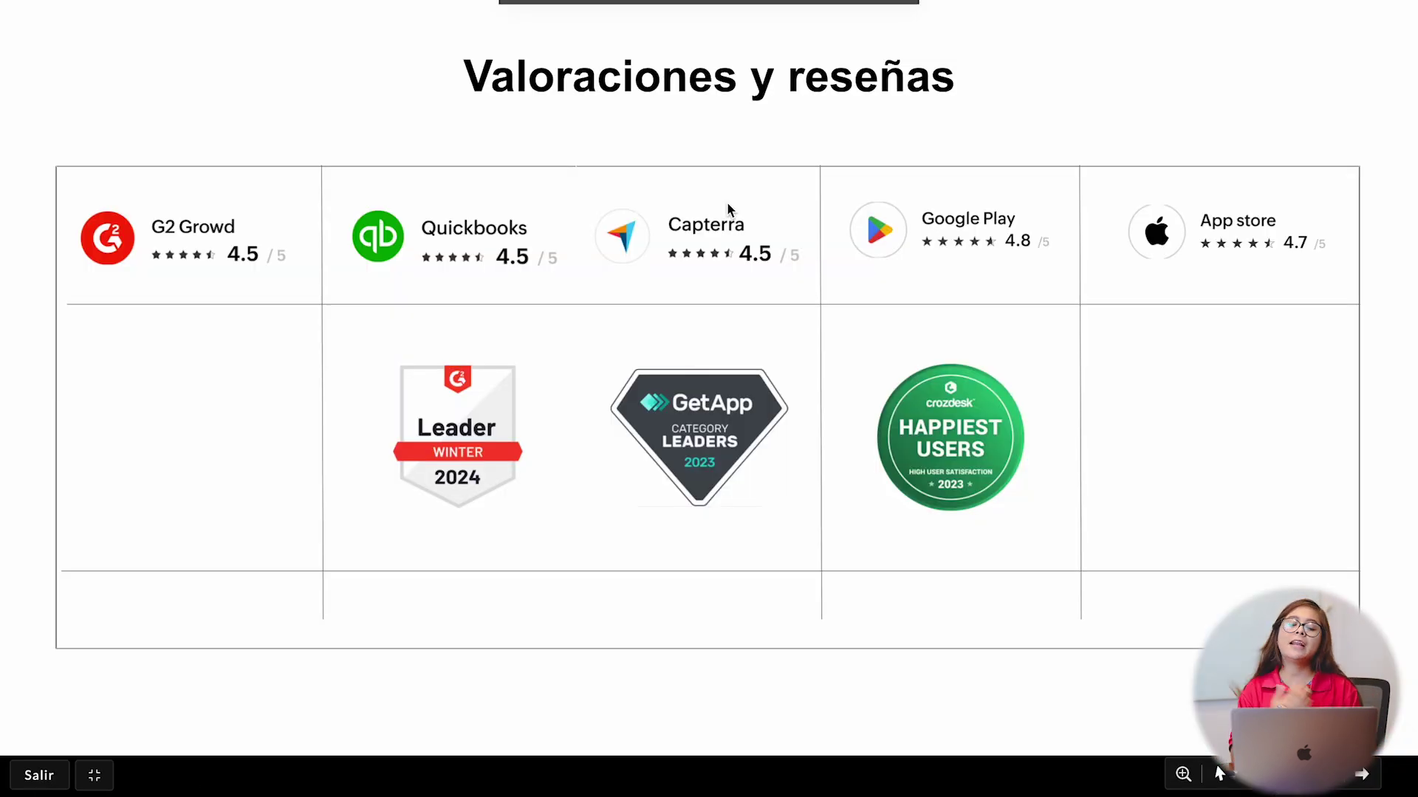